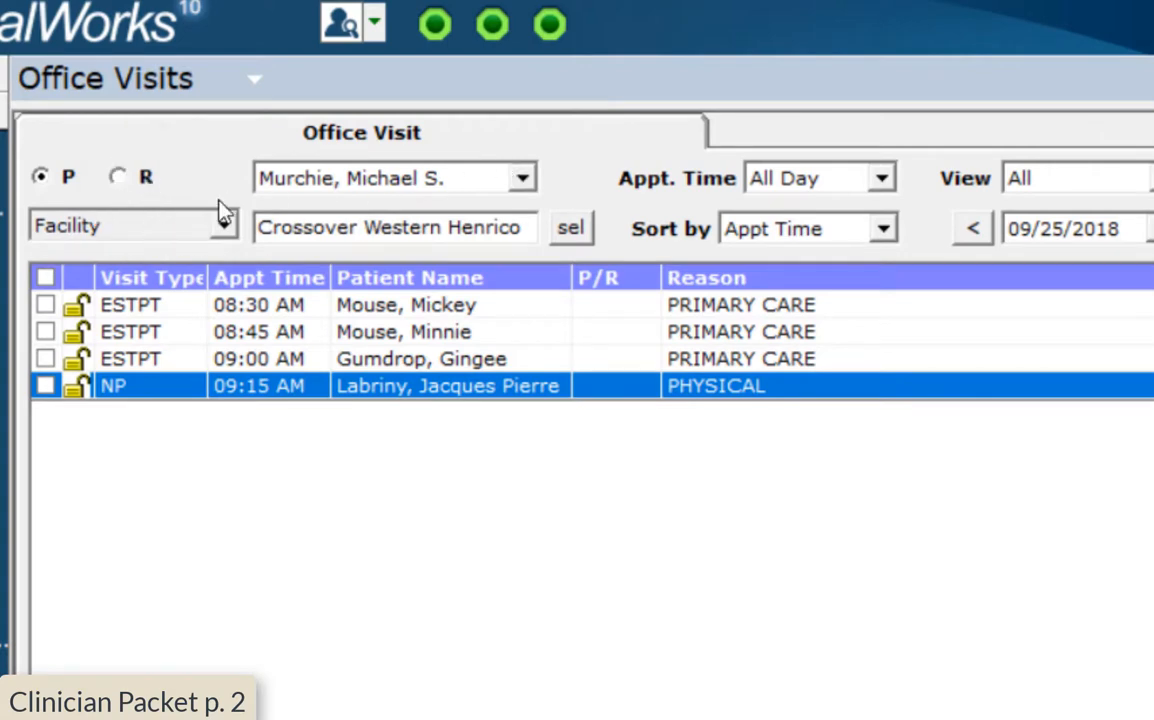
Filter visits by resource and browse the resource list, leaving it unchanged
{"action": "left_click", "coordinate": [120, 178]}
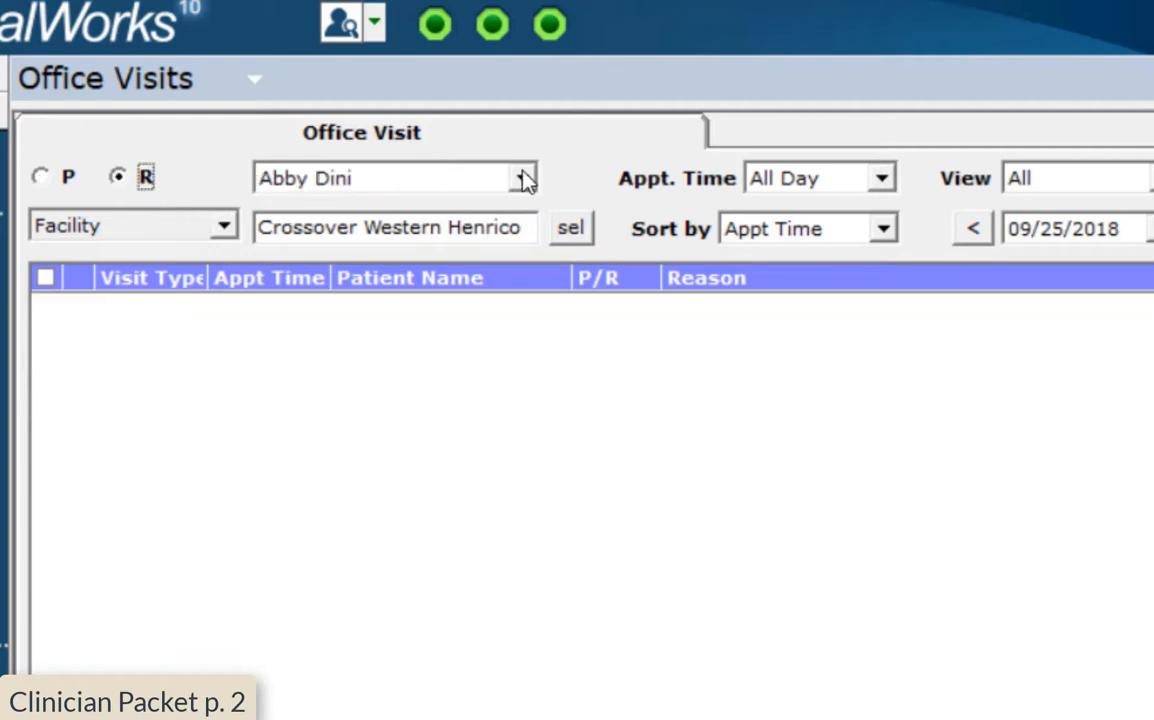
{"action": "left_click", "coordinate": [522, 179]}
{"action": "scroll", "coordinate": [519, 267], "scroll_direction": "down", "scroll_amount": 6}
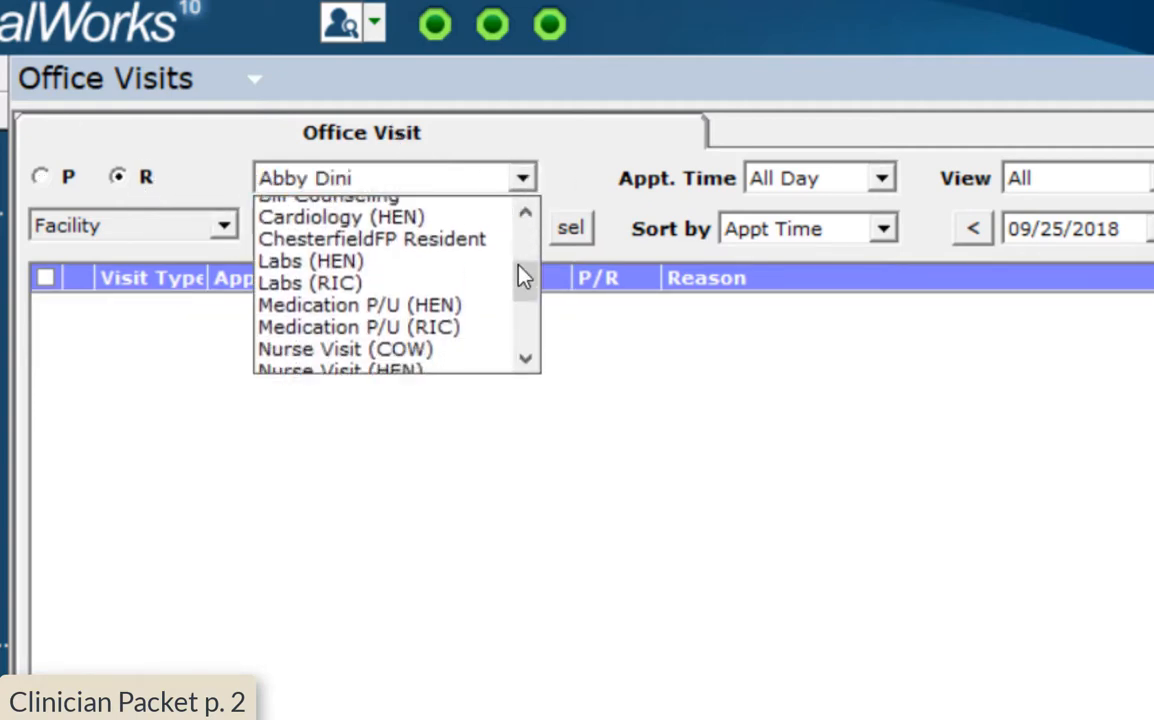
{"action": "scroll", "coordinate": [519, 268], "scroll_direction": "down", "scroll_amount": 2}
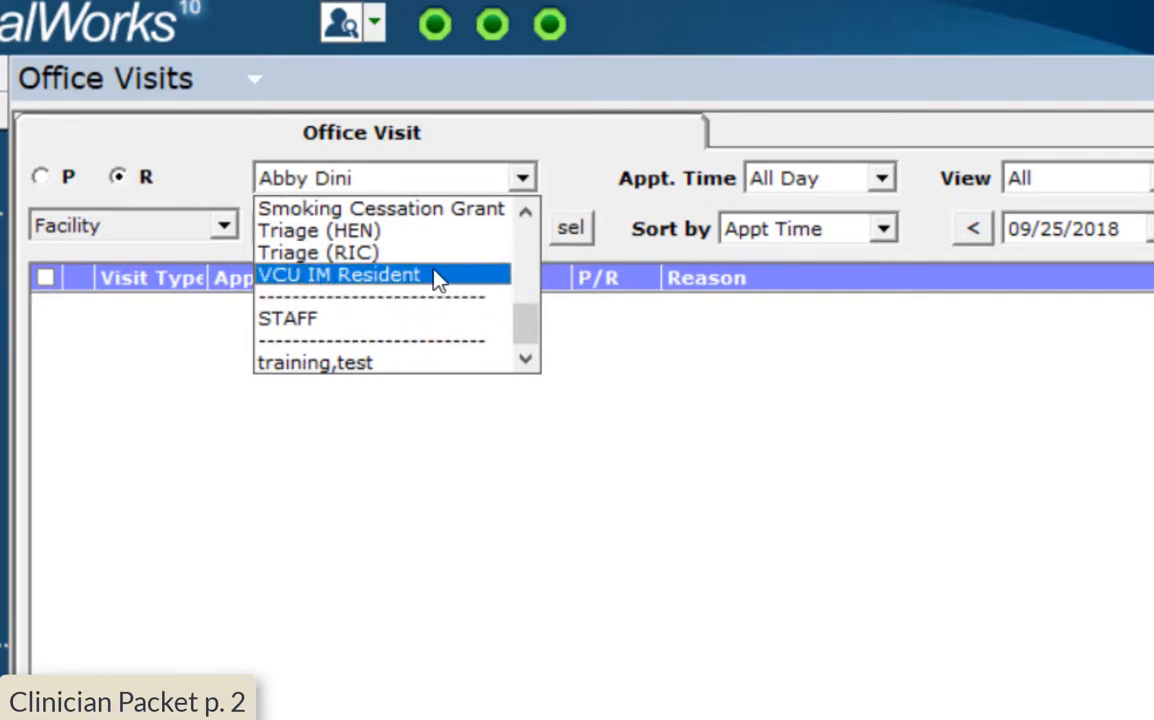
{"action": "scroll", "coordinate": [437, 280], "scroll_direction": "up", "scroll_amount": 5}
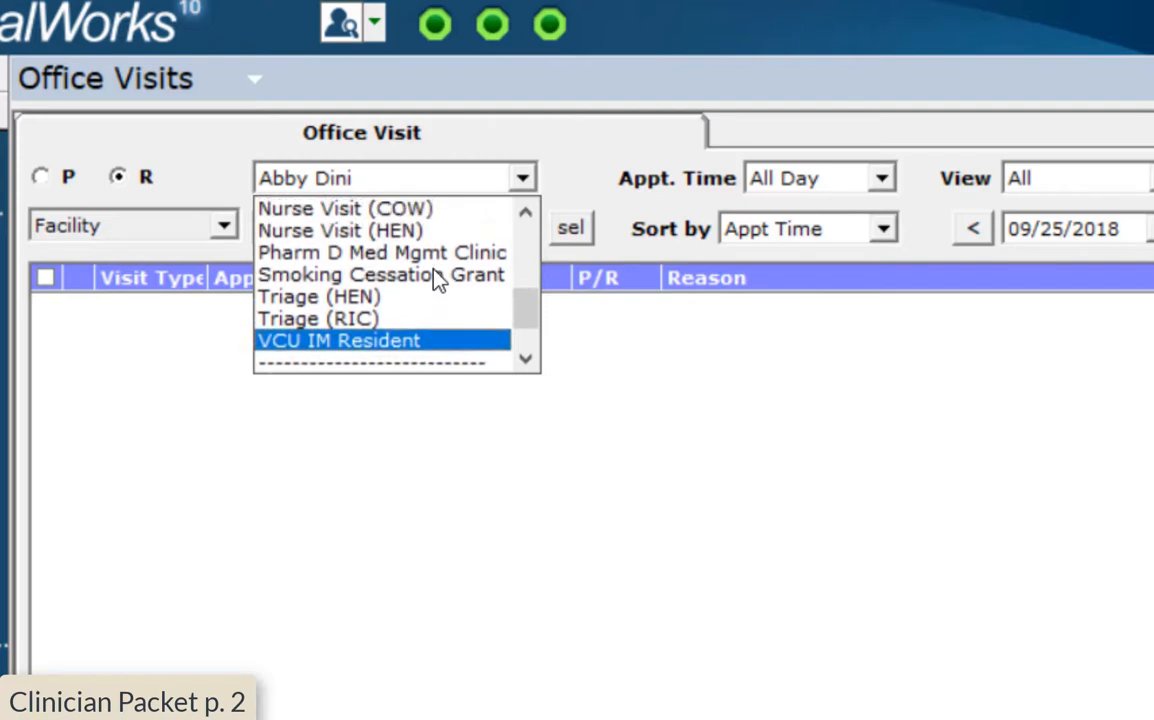
{"action": "scroll", "coordinate": [437, 280], "scroll_direction": "up", "scroll_amount": 2}
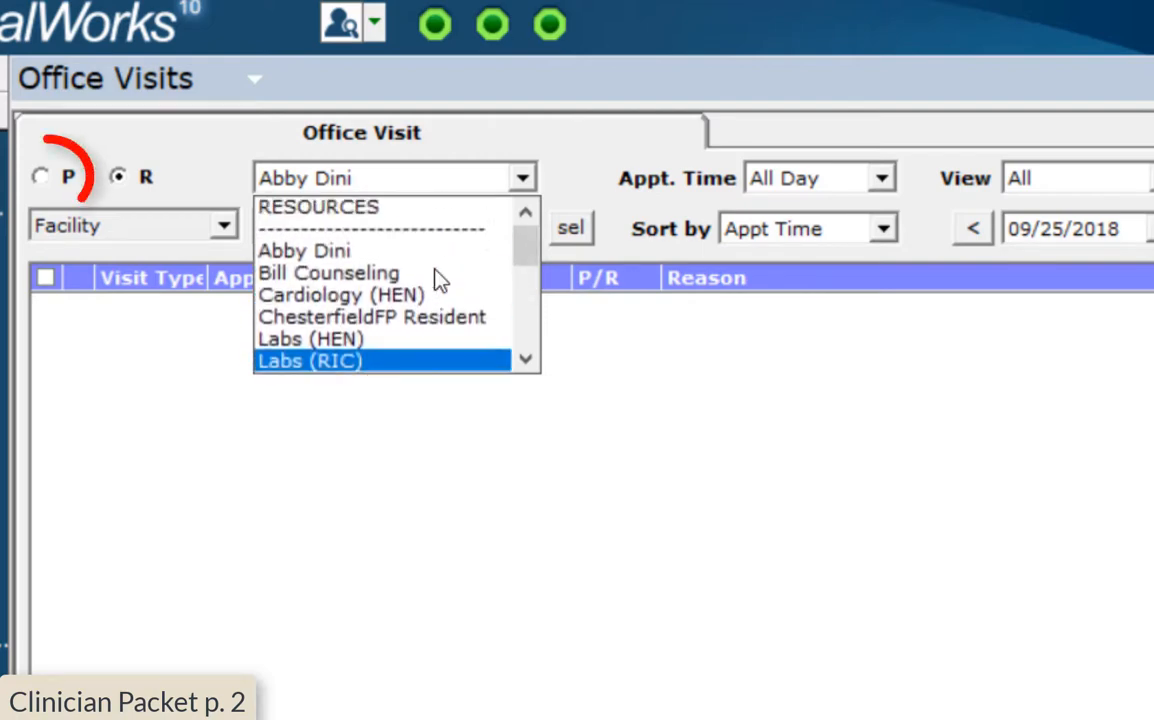
{"action": "left_click", "coordinate": [494, 186]}
Switch back to filtering by provider and select the provider whose appointments to list
{"action": "left_click", "coordinate": [60, 182]}
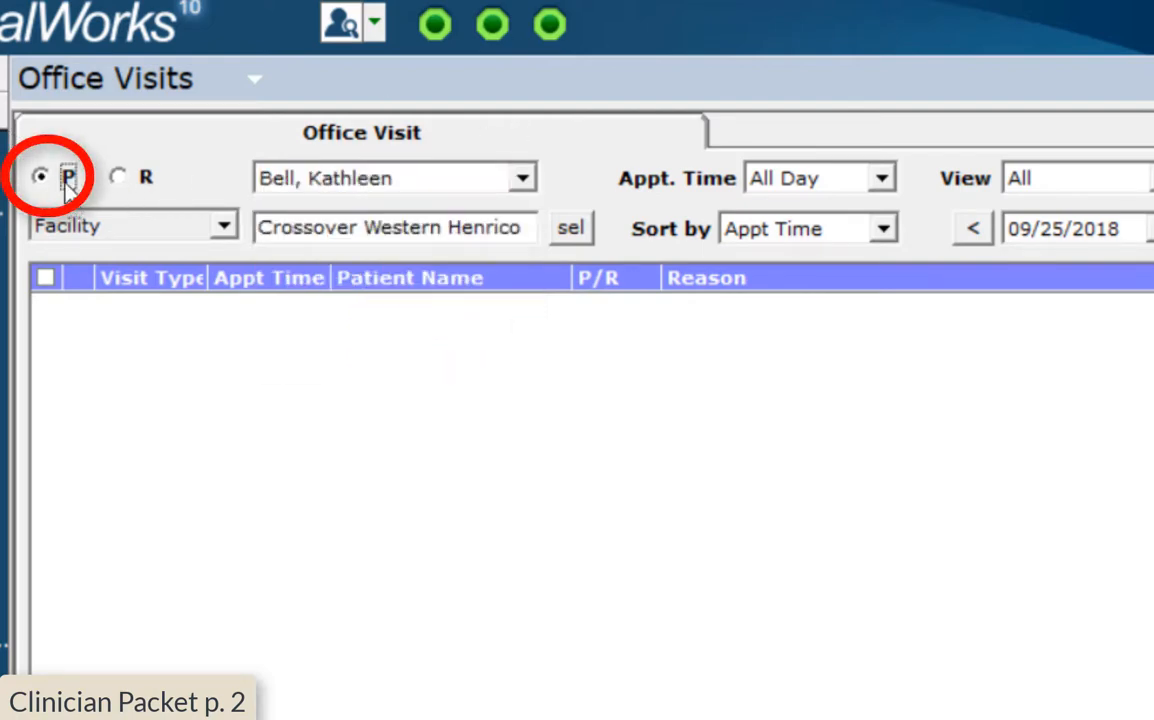
{"action": "left_click", "coordinate": [515, 182]}
{"action": "scroll", "coordinate": [488, 253], "scroll_direction": "down", "scroll_amount": 1}
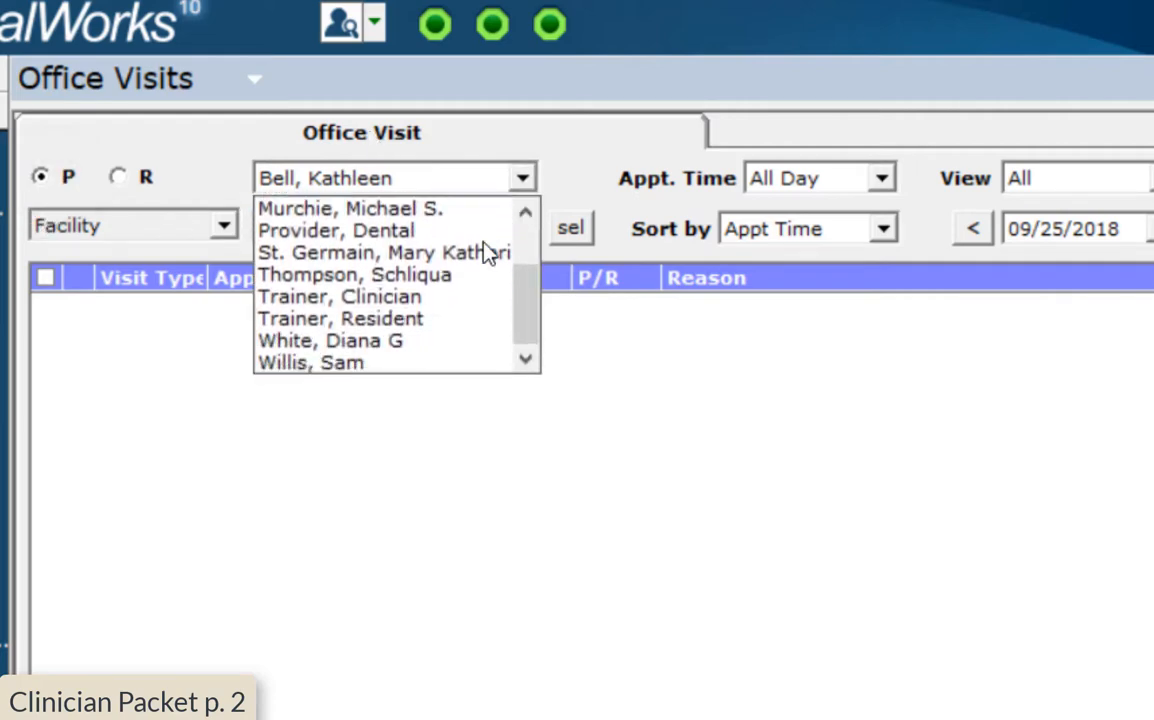
{"action": "left_click", "coordinate": [561, 182]}
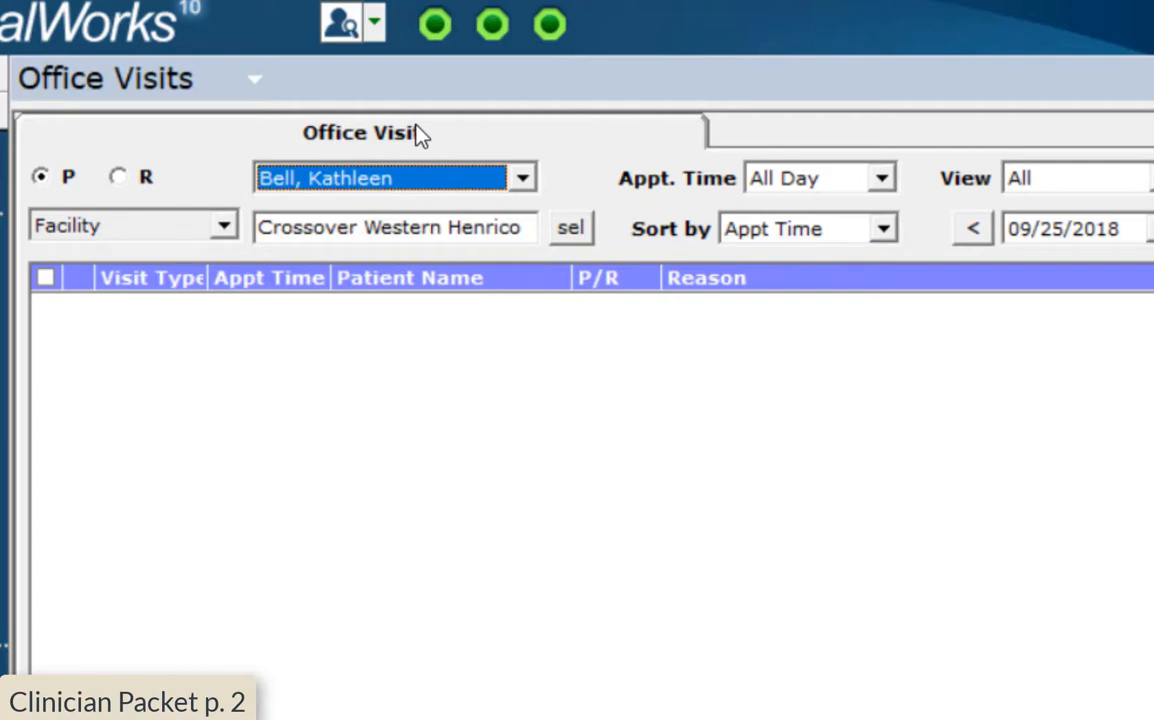
{"action": "left_click", "coordinate": [505, 184]}
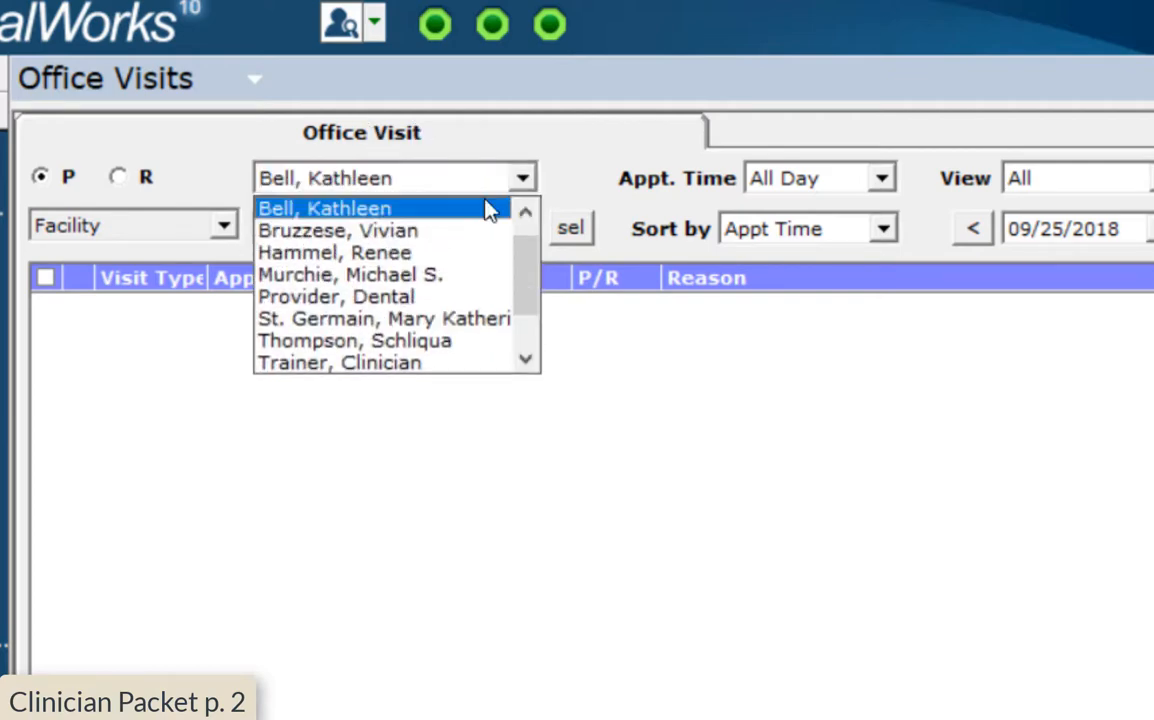
{"action": "left_click", "coordinate": [450, 284]}
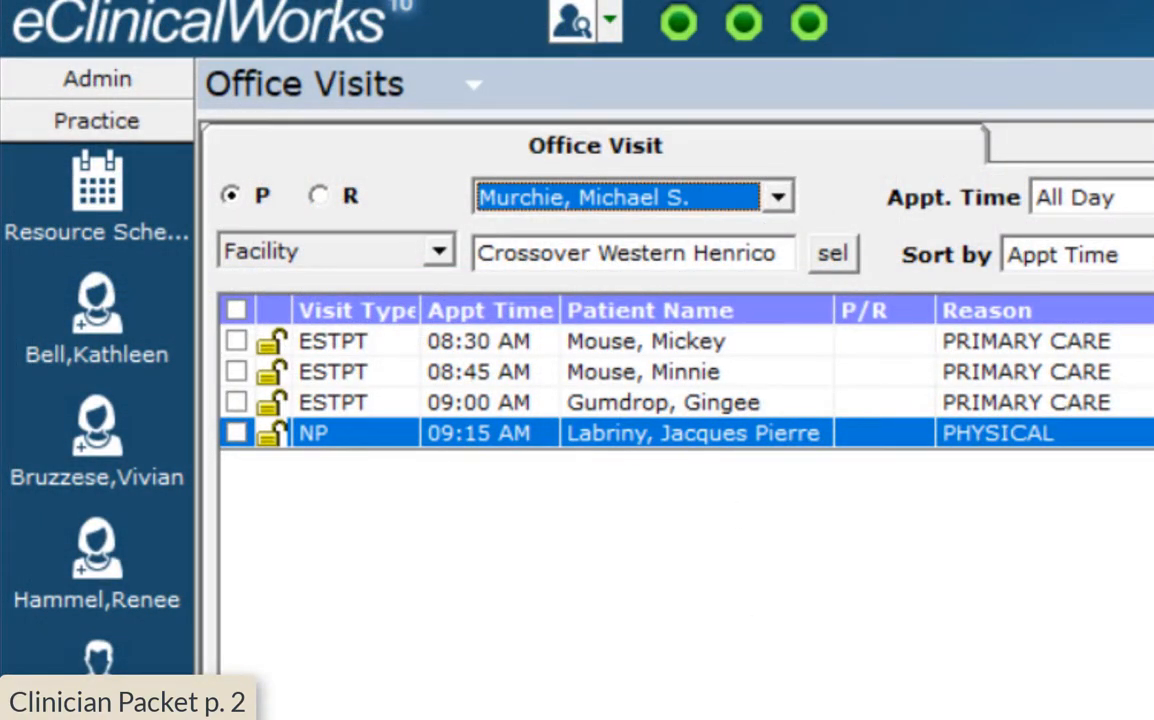
Set the facility to Crossover Western Henrico
{"action": "left_click", "coordinate": [840, 254]}
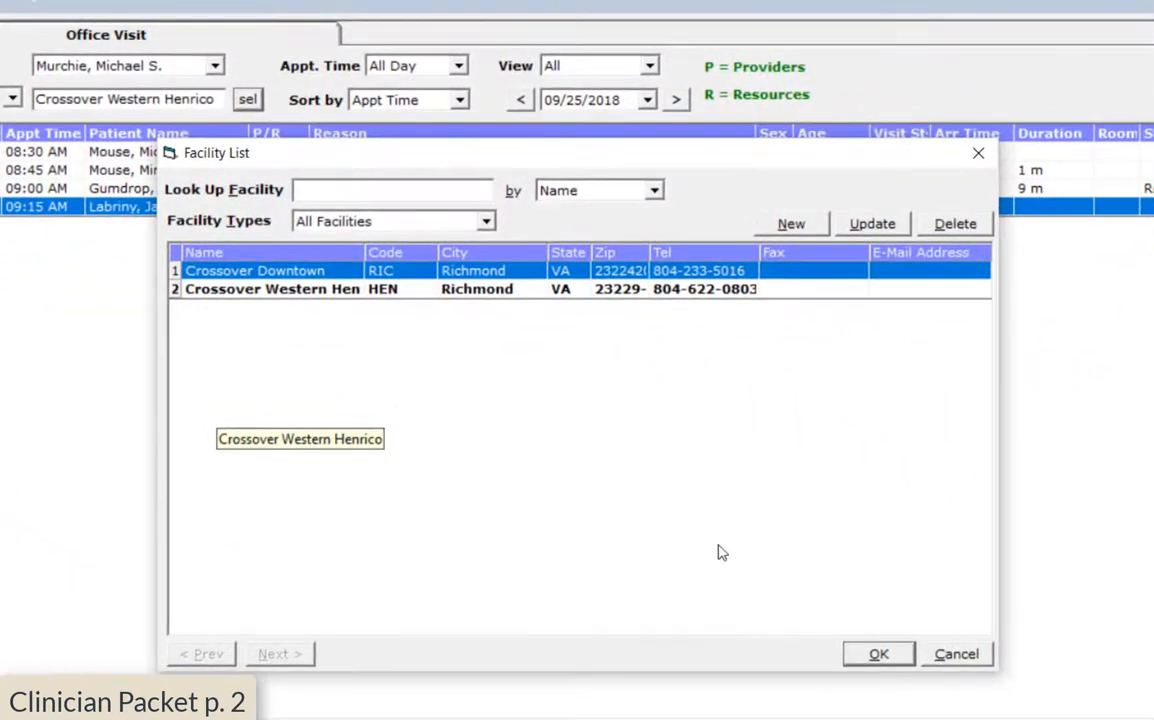
{"action": "key", "text": "Return"}
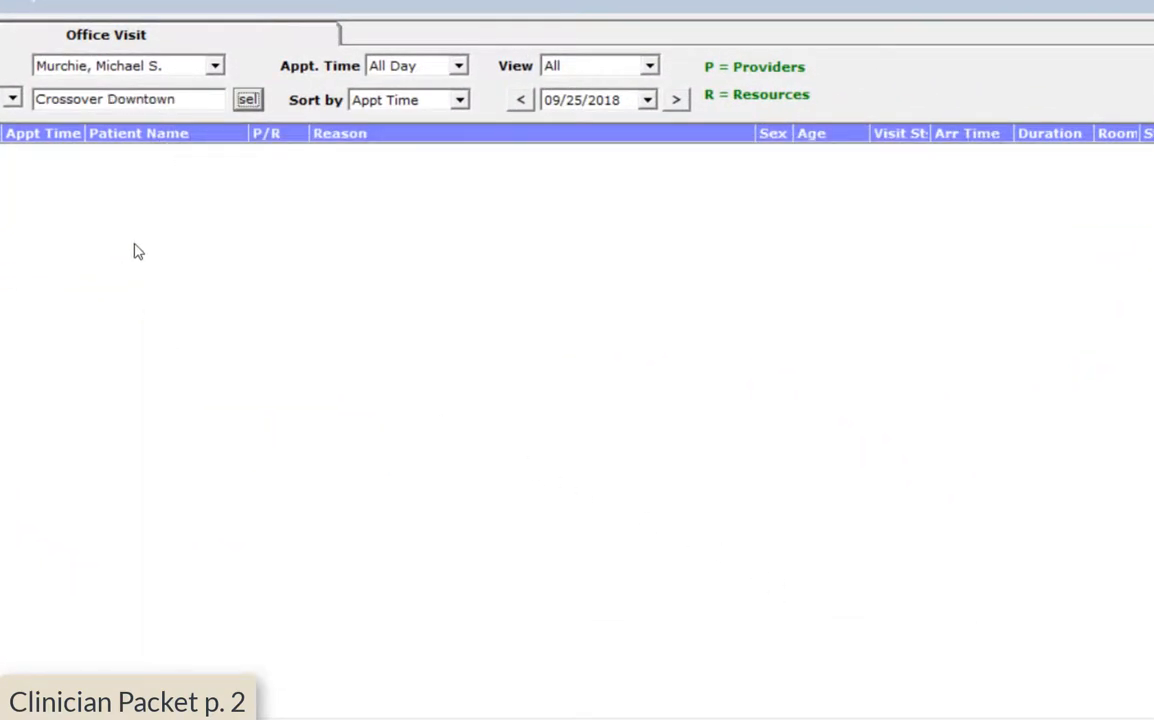
{"action": "left_click", "coordinate": [247, 99]}
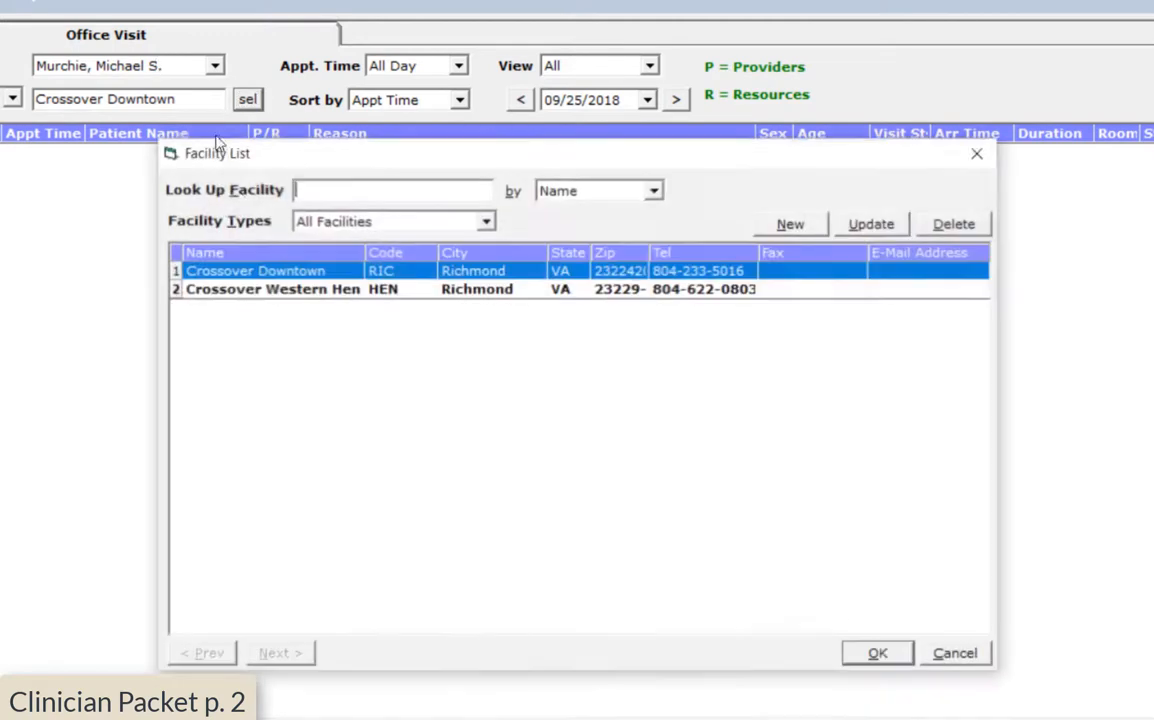
{"action": "left_click", "coordinate": [290, 290]}
{"action": "key", "text": "Return"}
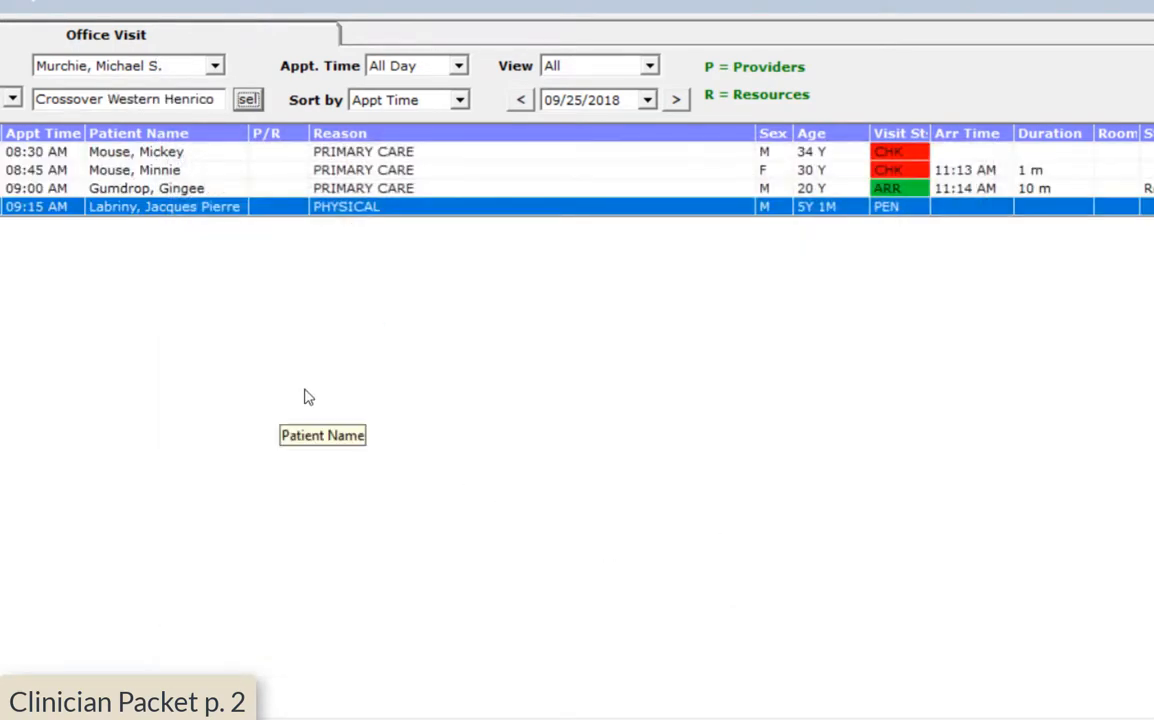
Keep the appointment time range at All Day
{"action": "left_click", "coordinate": [415, 65]}
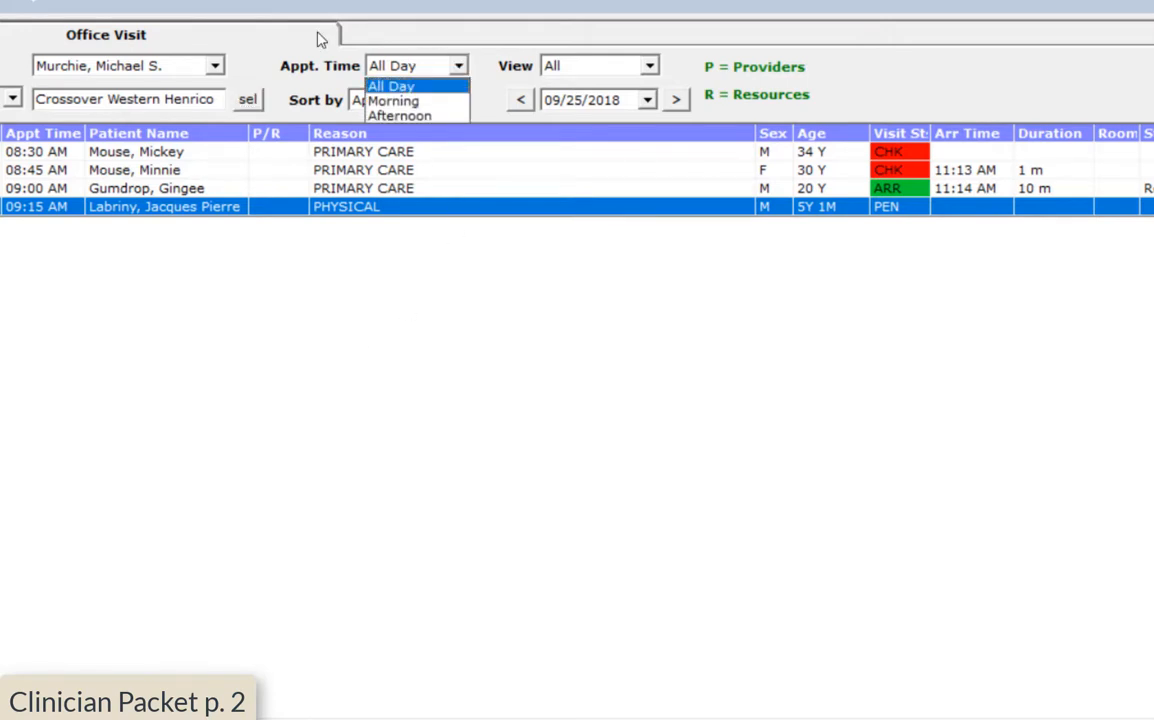
{"action": "left_click", "coordinate": [458, 66]}
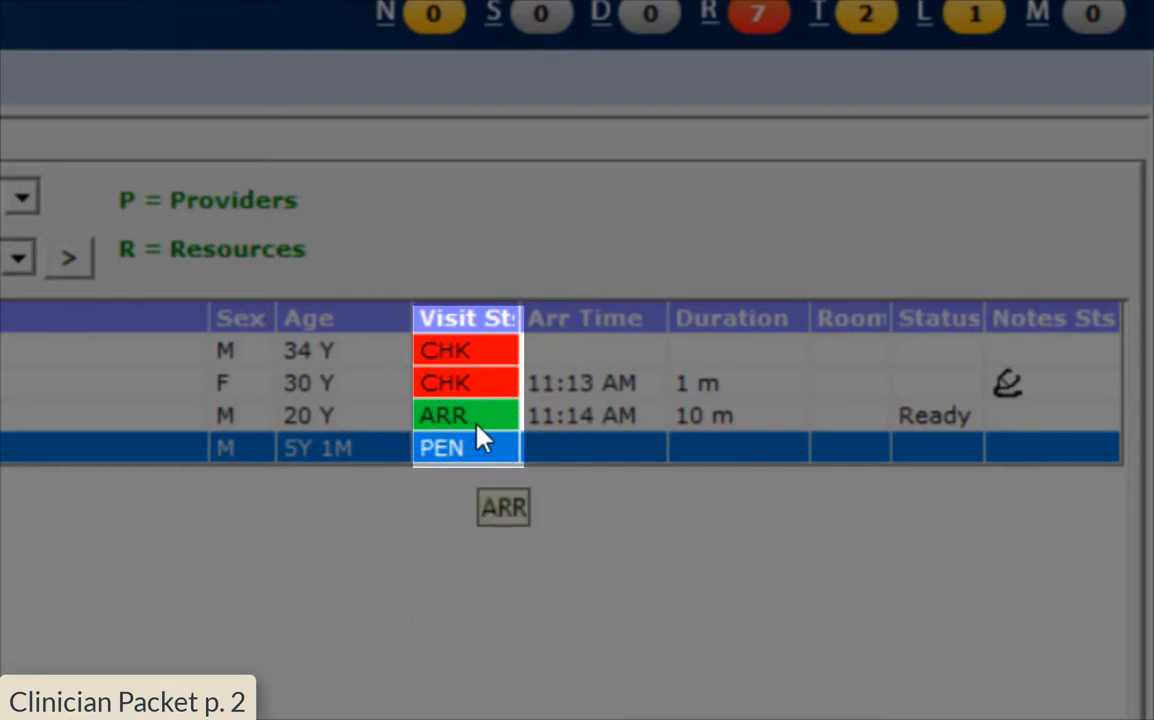
{"action": "left_click", "coordinate": [469, 317]}
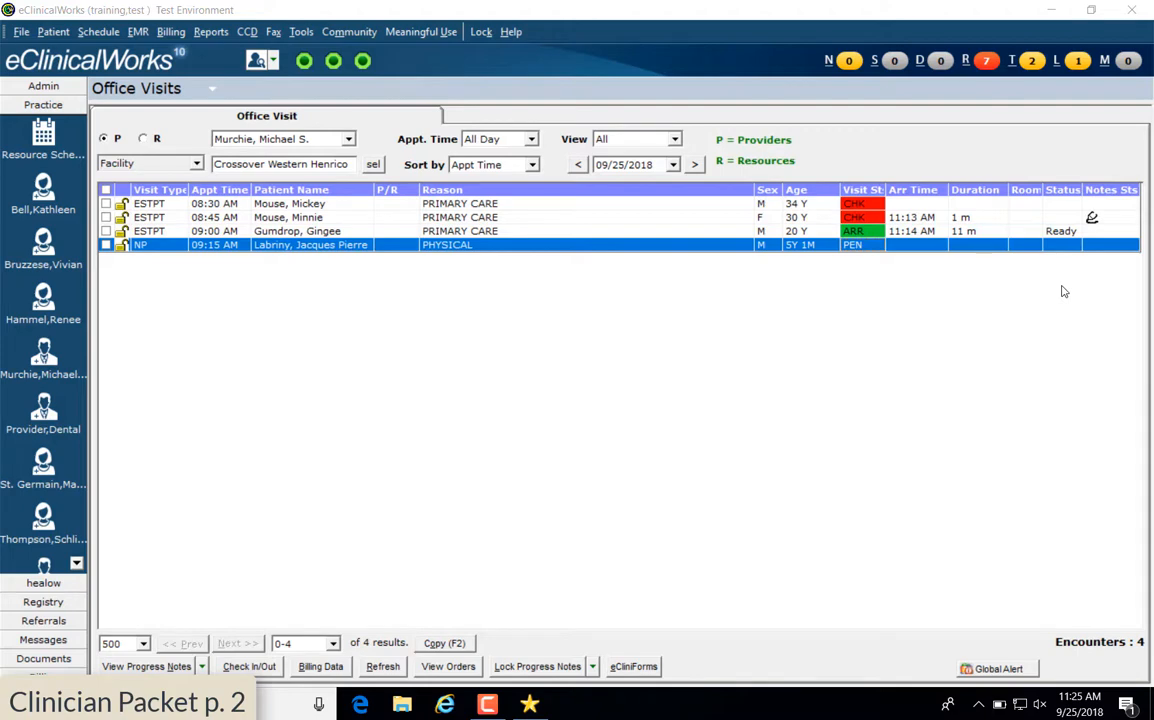
Change the 09:00 AM visit's status to Nurse, then to Ready to be seen
{"action": "left_click", "coordinate": [916, 231]}
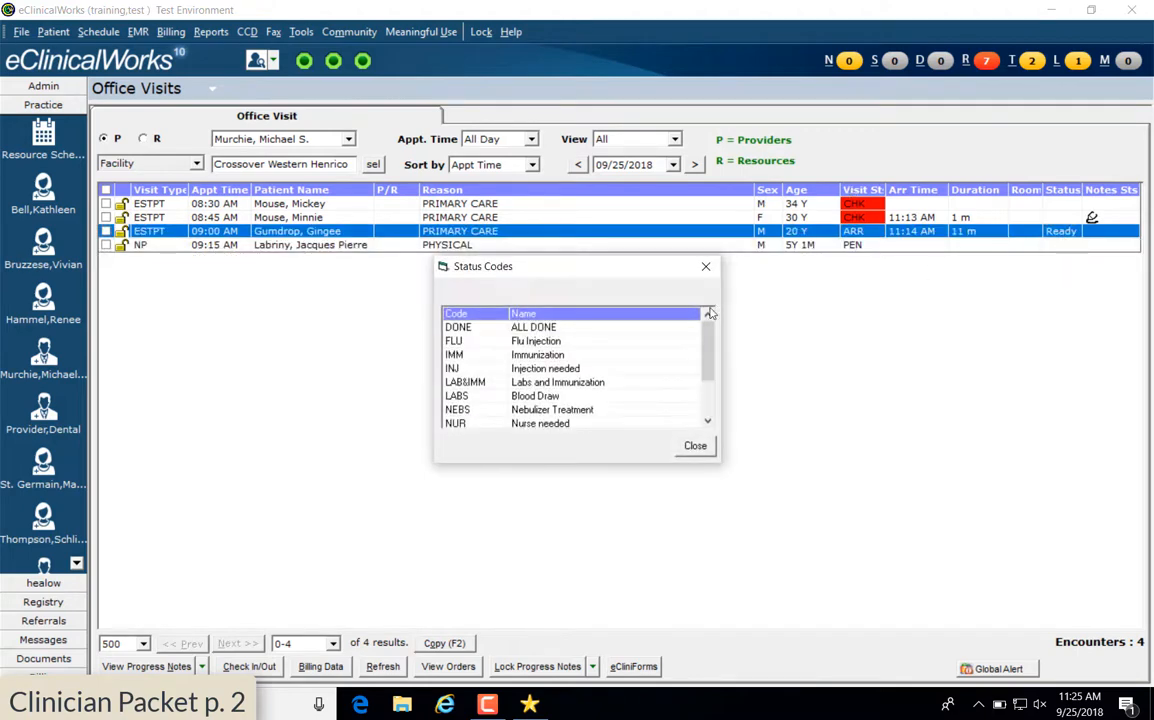
{"action": "scroll", "coordinate": [688, 369], "scroll_direction": "down", "scroll_amount": 3}
{"action": "double_click", "coordinate": [527, 368]}
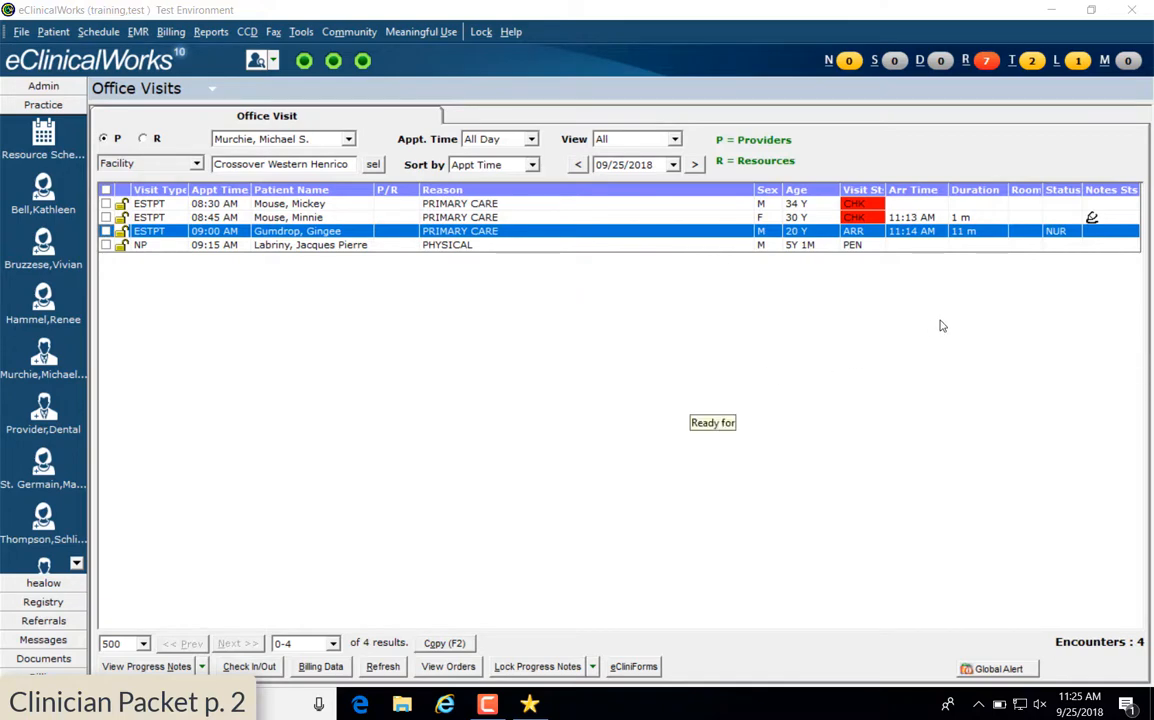
{"action": "left_click", "coordinate": [1056, 233]}
{"action": "scroll", "coordinate": [590, 395], "scroll_direction": "down", "scroll_amount": 2}
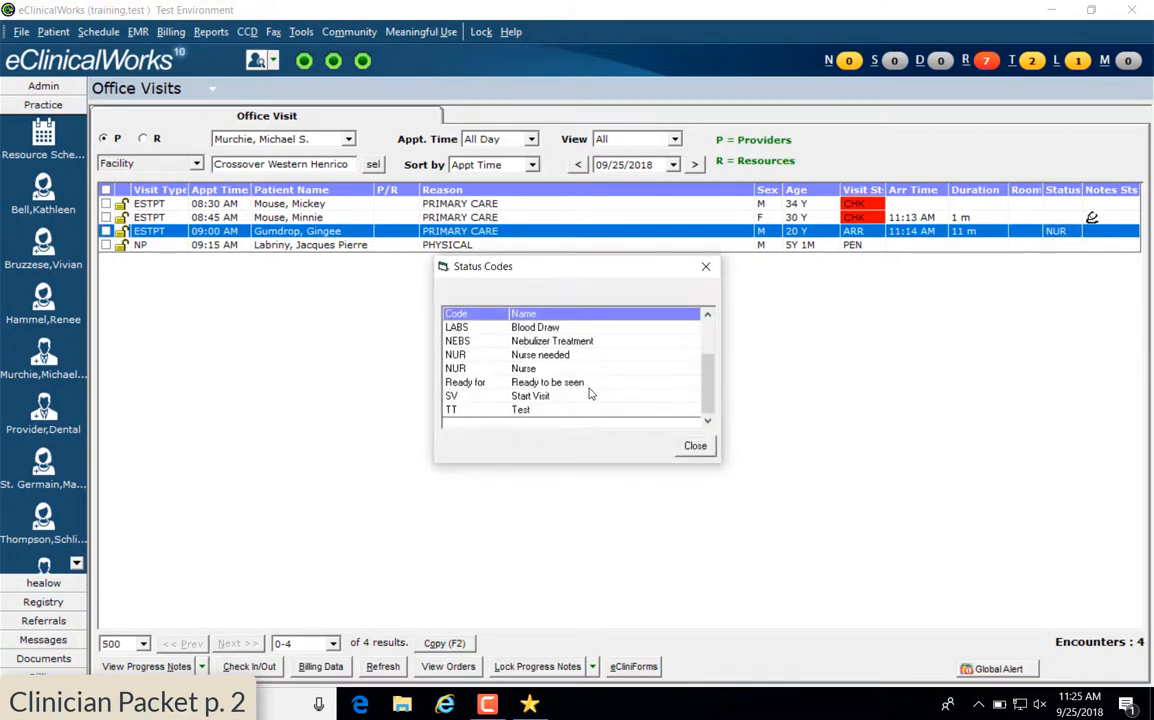
{"action": "double_click", "coordinate": [588, 381]}
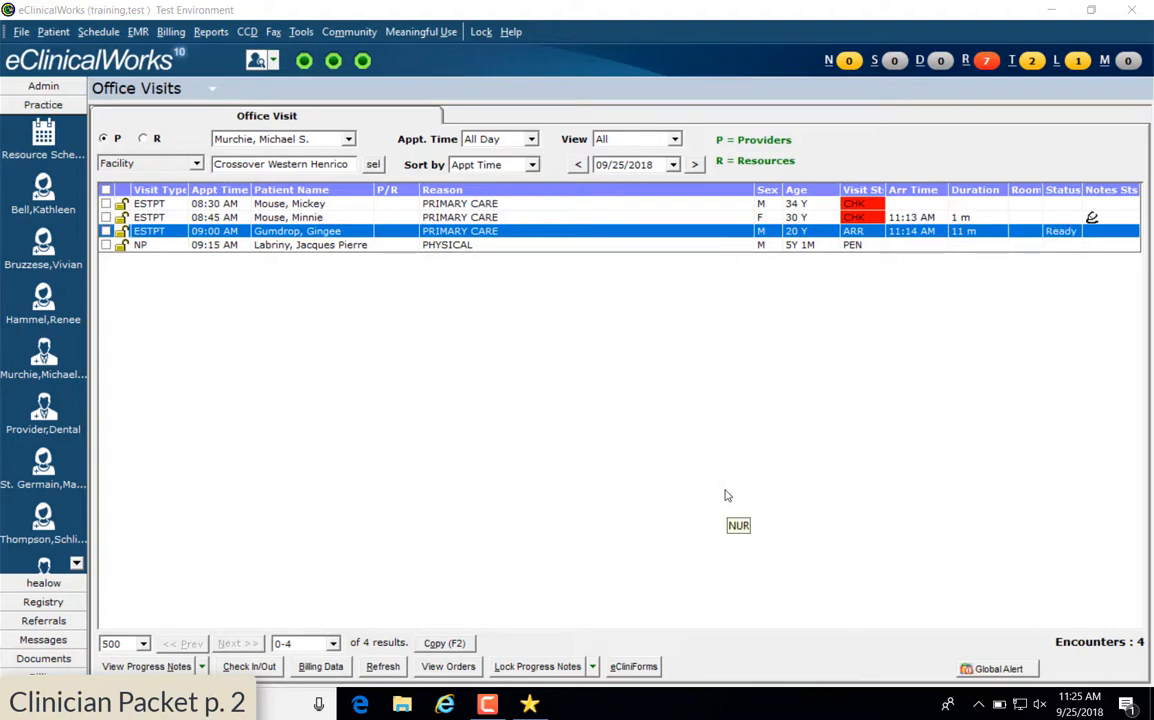
Set the status to Start Visit, then ALL DONE, and finally SV
{"action": "double_click", "coordinate": [1060, 232]}
{"action": "scroll", "coordinate": [672, 390], "scroll_direction": "down", "scroll_amount": 2}
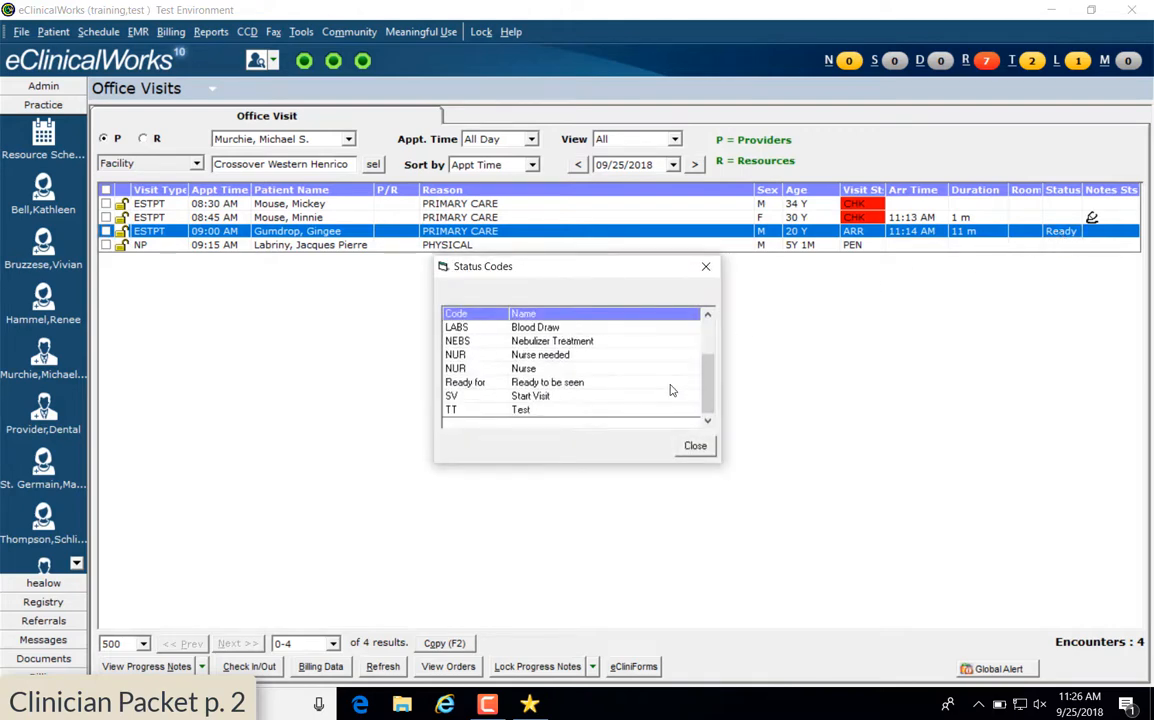
{"action": "left_click", "coordinate": [522, 396]}
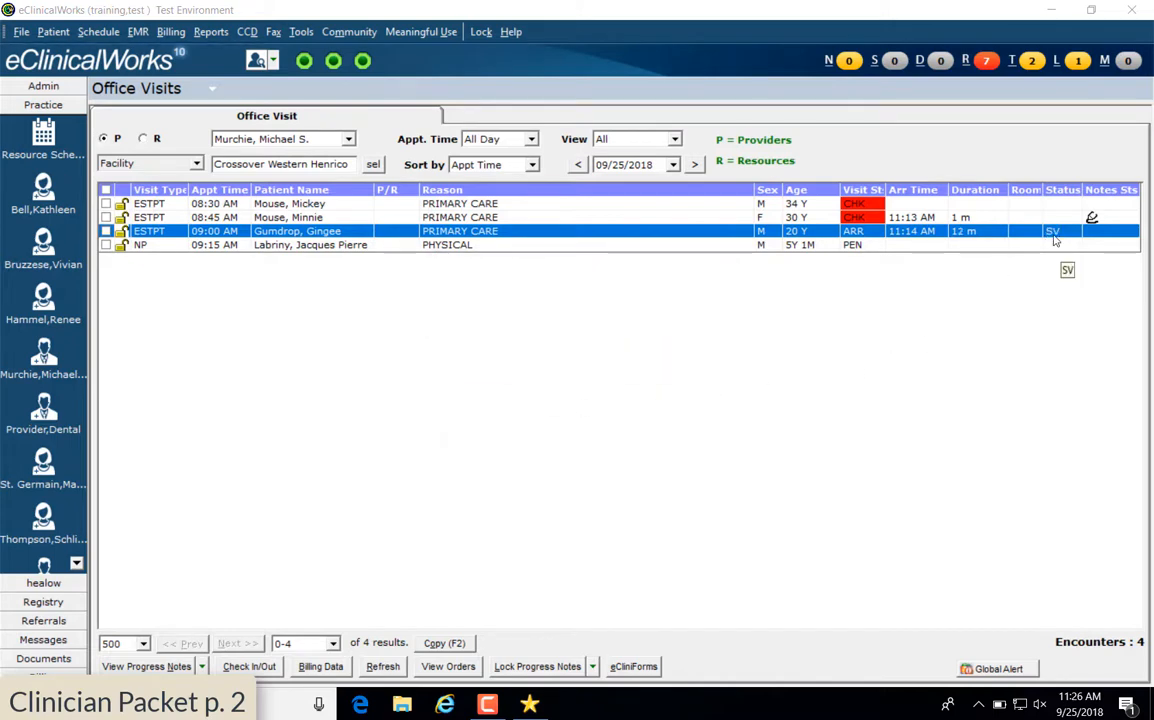
{"action": "double_click", "coordinate": [1053, 232]}
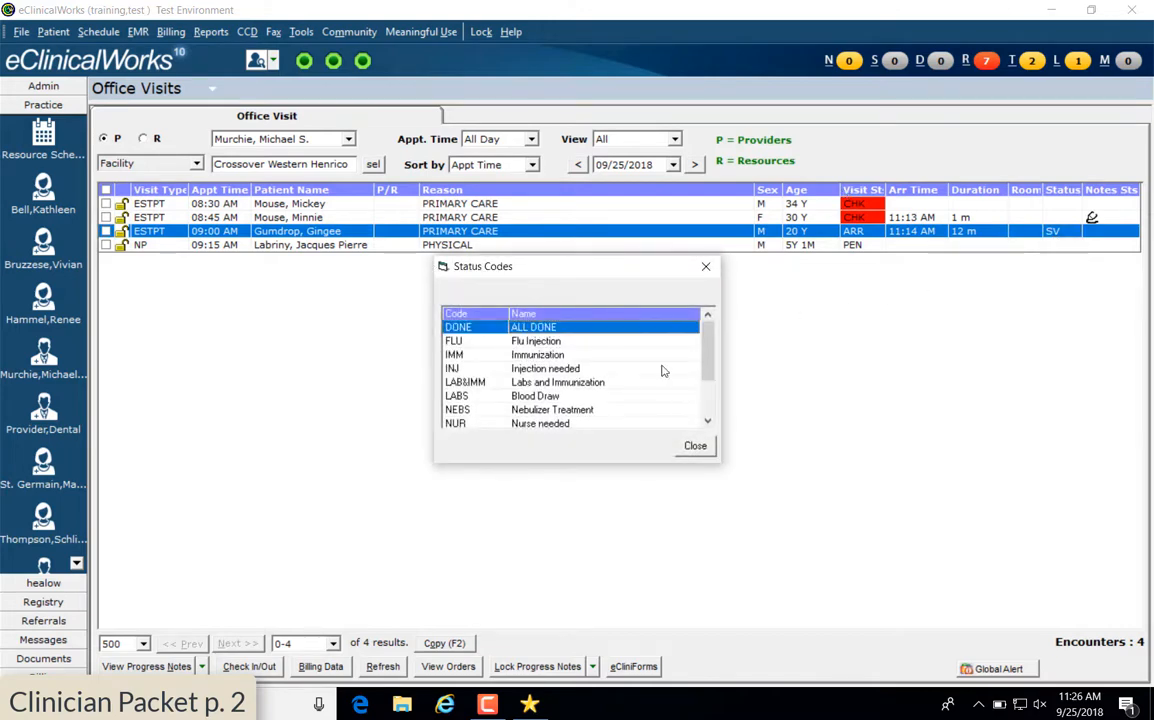
{"action": "double_click", "coordinate": [563, 331]}
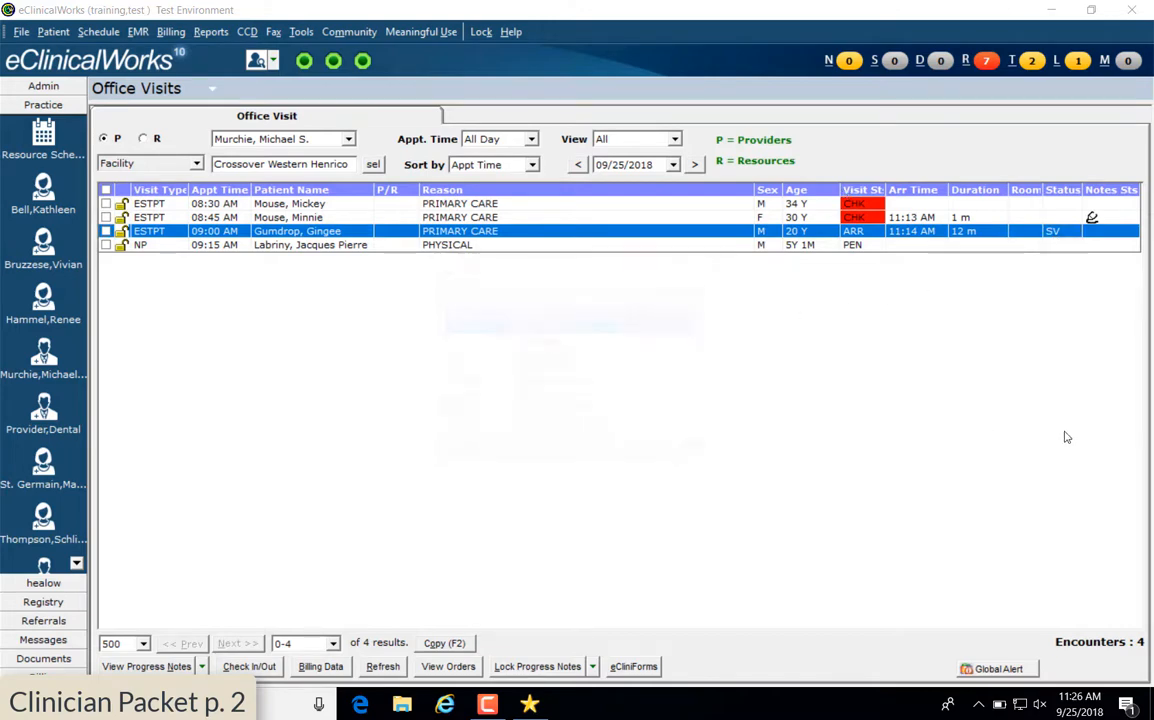
{"action": "double_click", "coordinate": [1058, 232]}
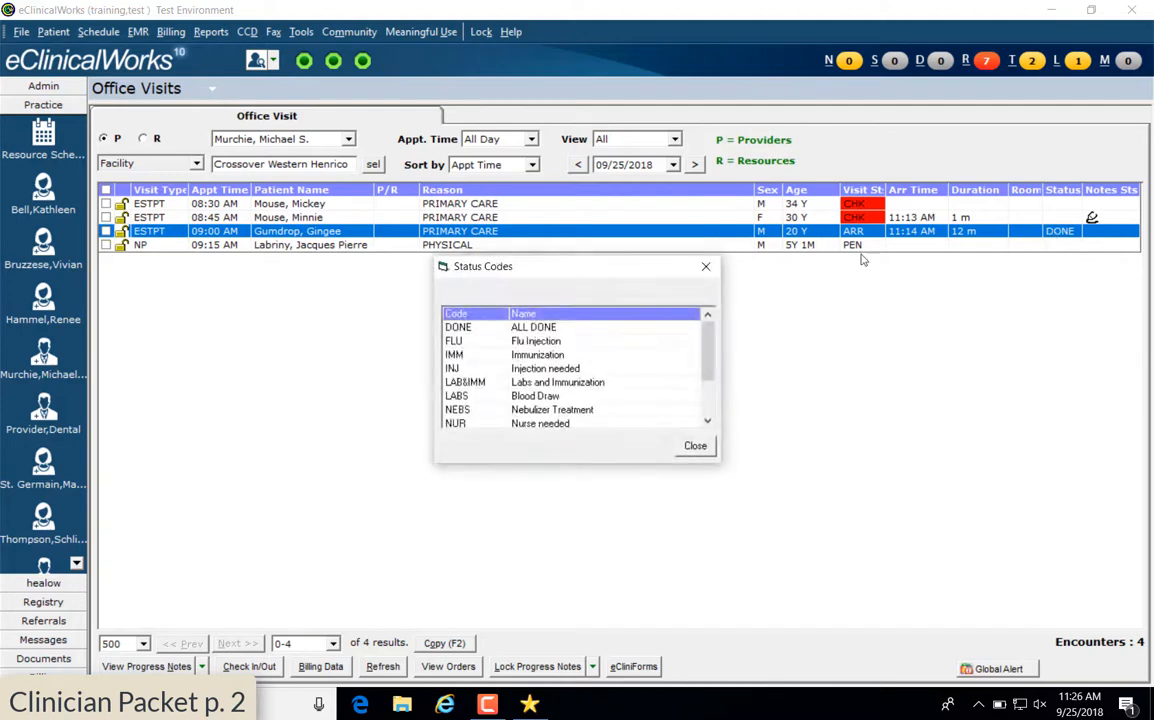
{"action": "scroll", "coordinate": [620, 361], "scroll_direction": "down", "scroll_amount": 2}
{"action": "double_click", "coordinate": [540, 394]}
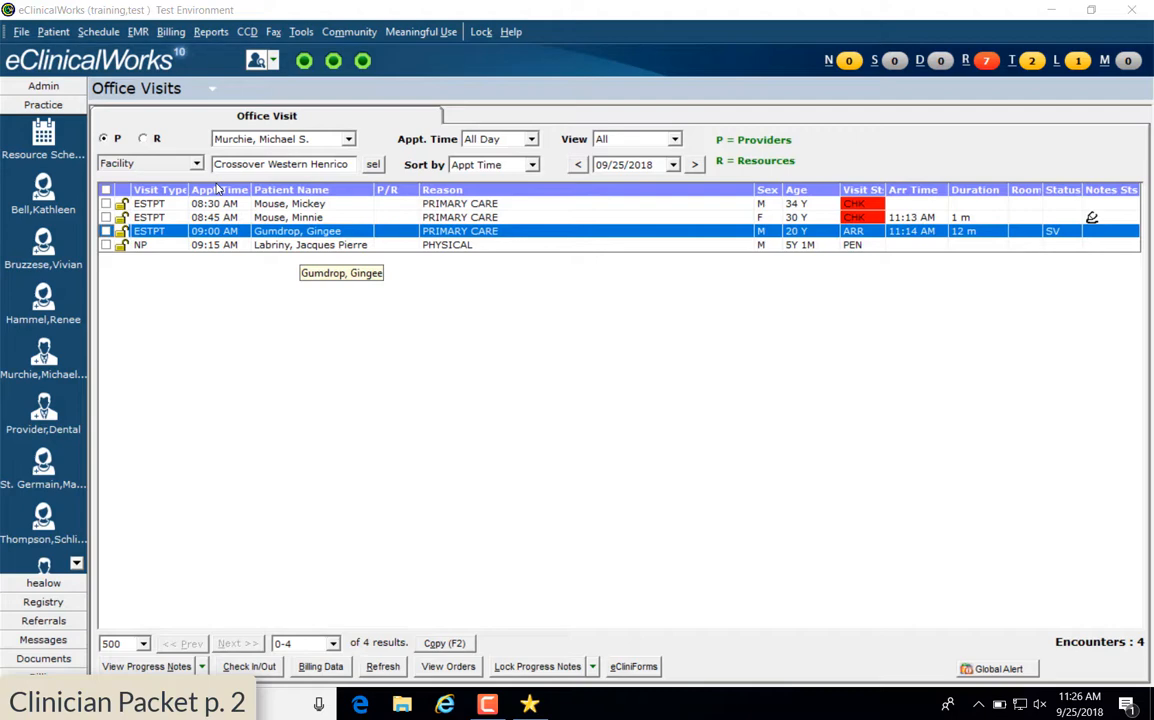
Open the 09:00 AM patient's progress note, merging the PRIMARY CARE template and carrying forward medications
{"action": "double_click", "coordinate": [271, 232]}
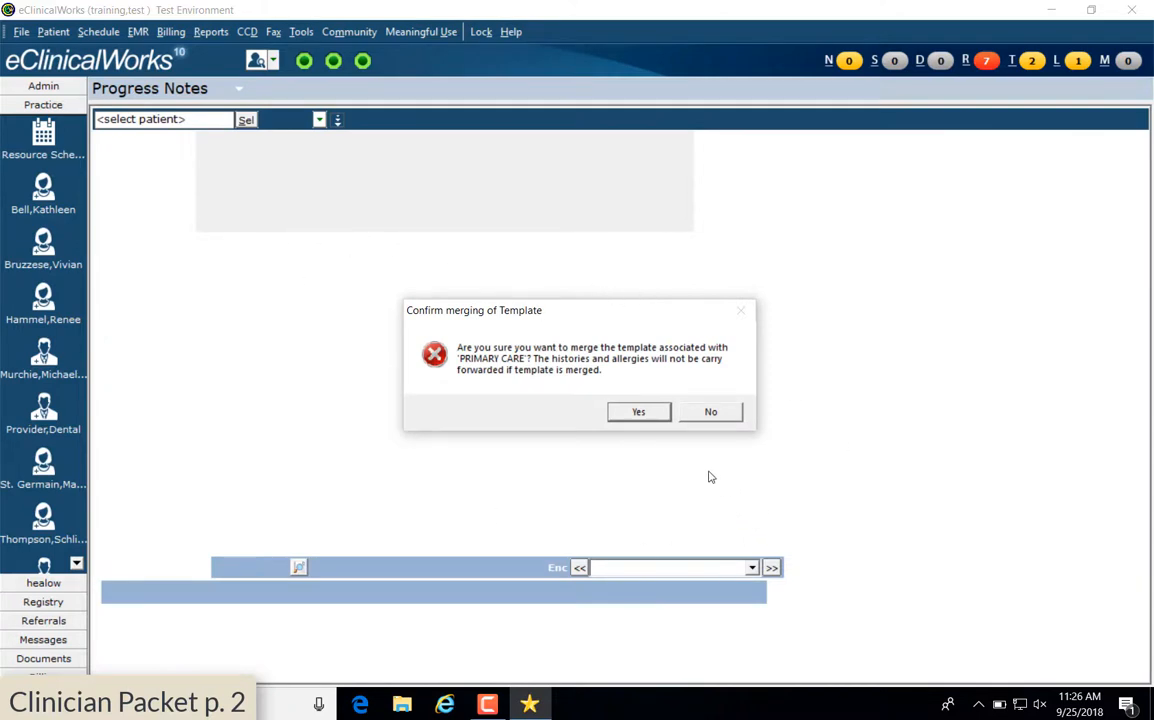
{"action": "left_click", "coordinate": [640, 412]}
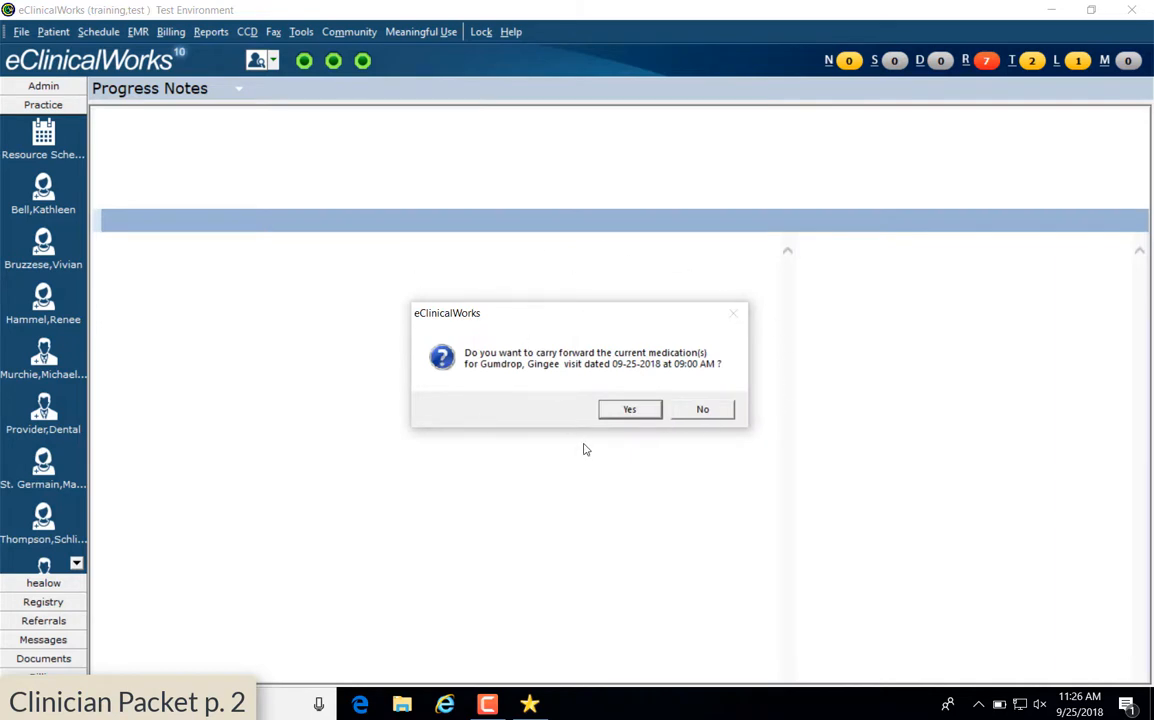
{"action": "left_click", "coordinate": [630, 410]}
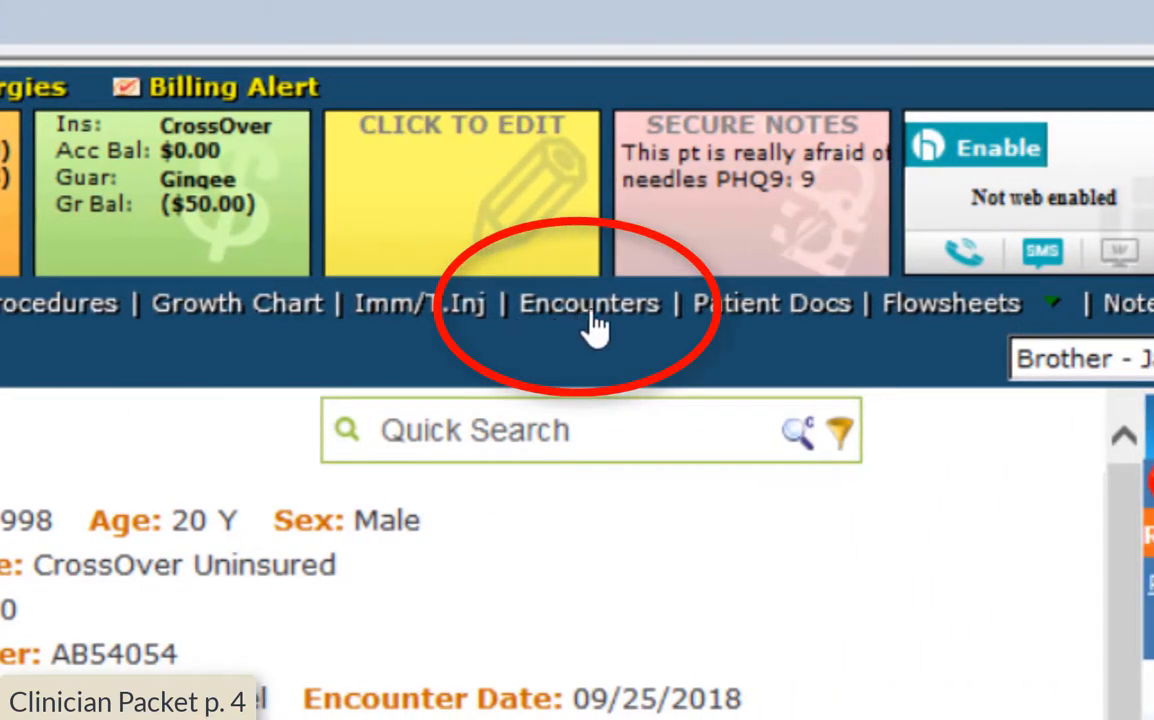
Open the Encounters list showing all 138 of the patient's encounters
{"action": "left_click", "coordinate": [591, 314]}
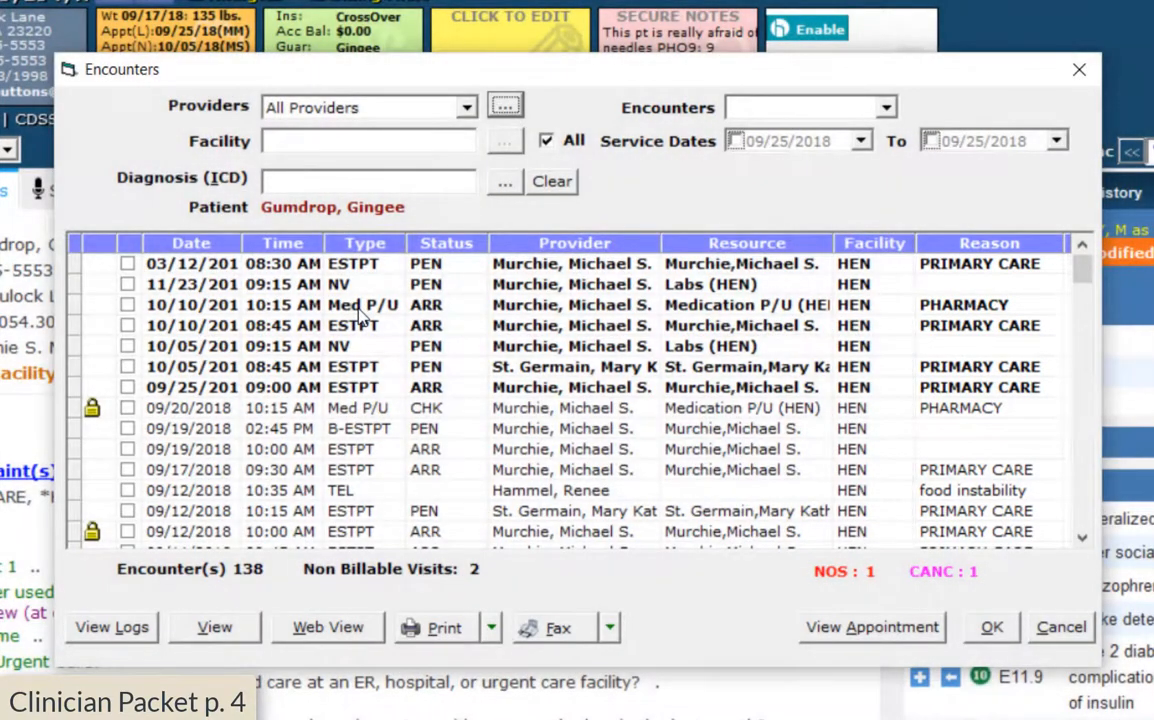
View the signed-off 09/20/2018 pharmacy progress note, then close it and the encounter list
{"action": "double_click", "coordinate": [76, 300]}
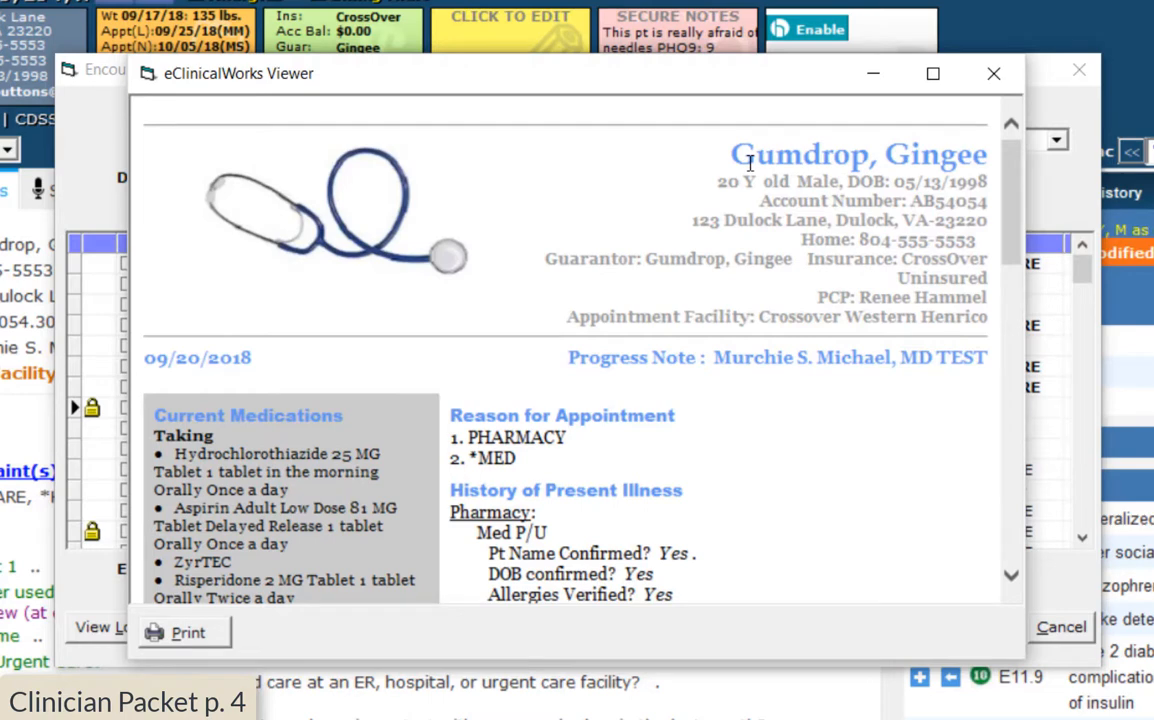
{"action": "left_click_drag", "start_coordinate": [1012, 224], "coordinate": [1049, 316]}
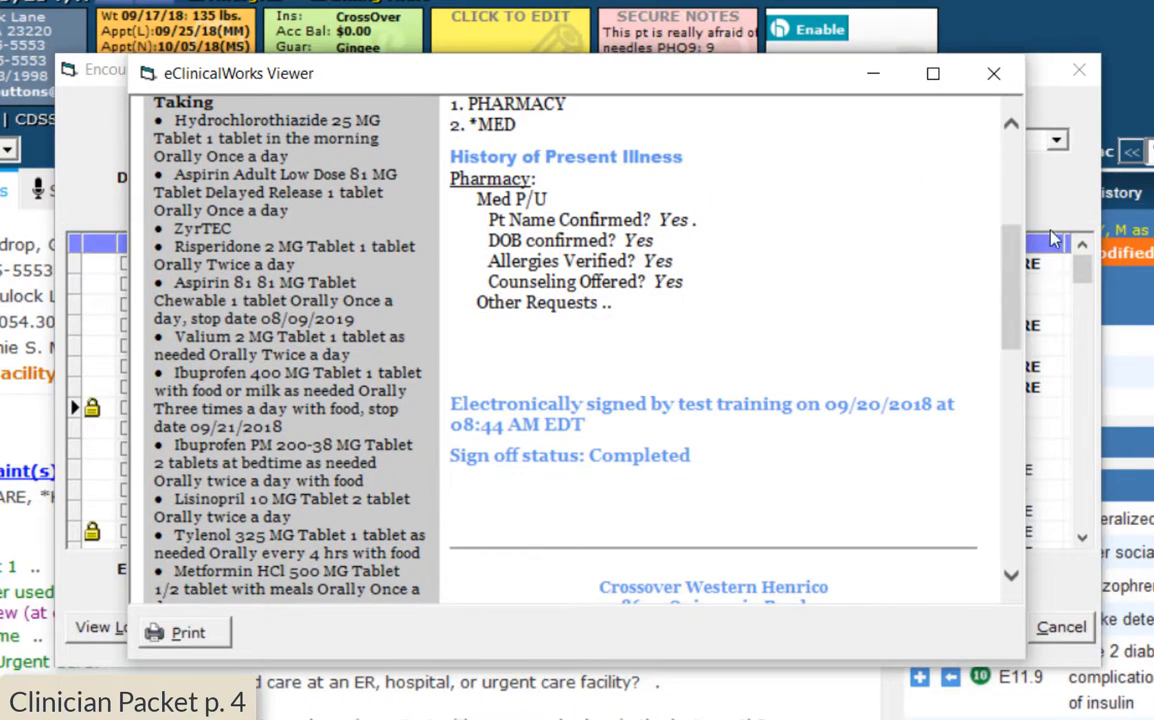
{"action": "left_click", "coordinate": [995, 80]}
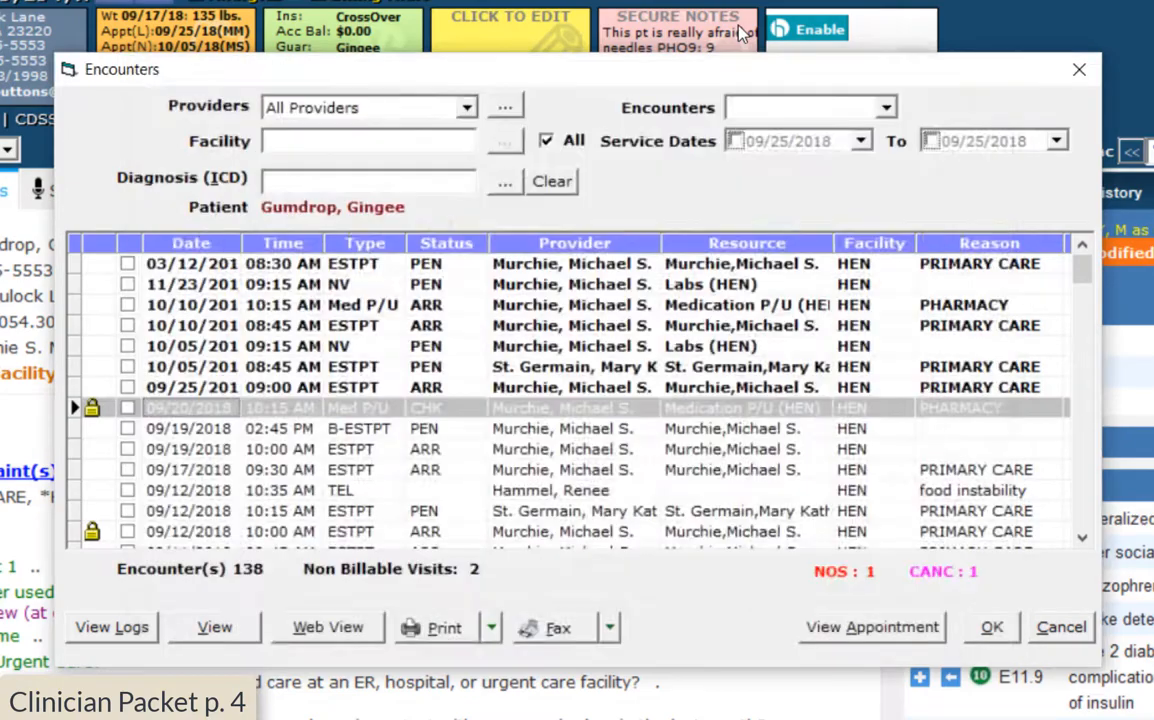
{"action": "left_click", "coordinate": [1079, 69]}
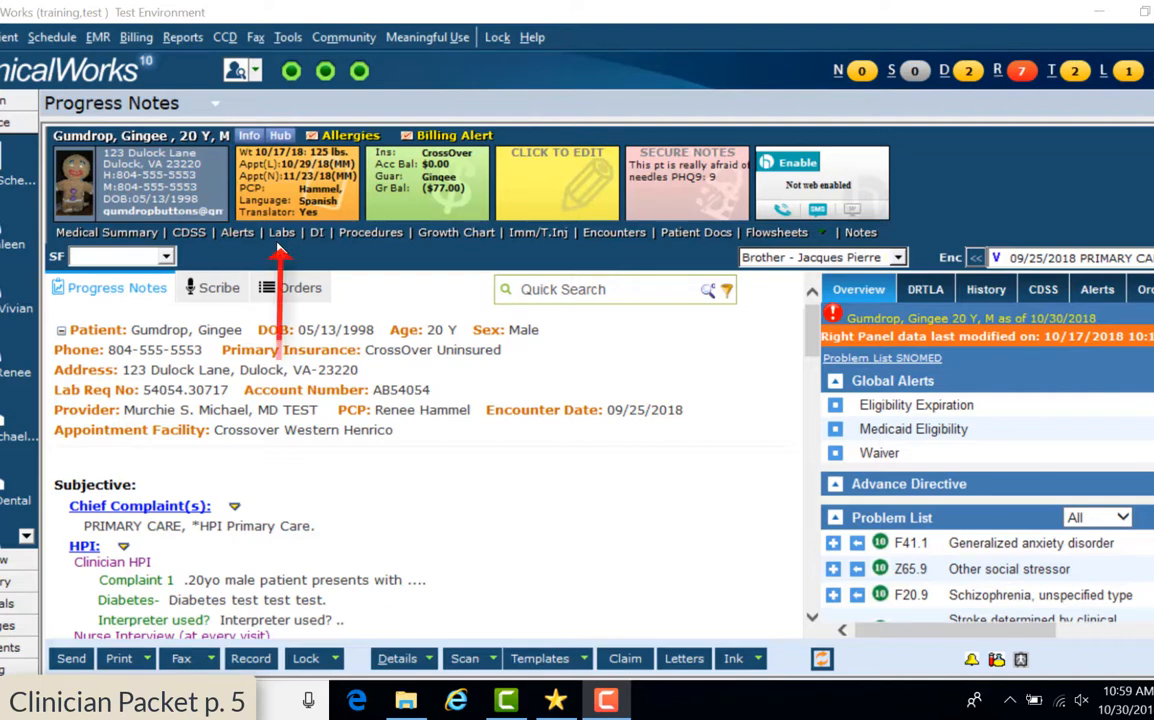
Open Labs and view the 11/16/2018 in-house Hemoglobin A1C result of 5.5
{"action": "left_click", "coordinate": [281, 234]}
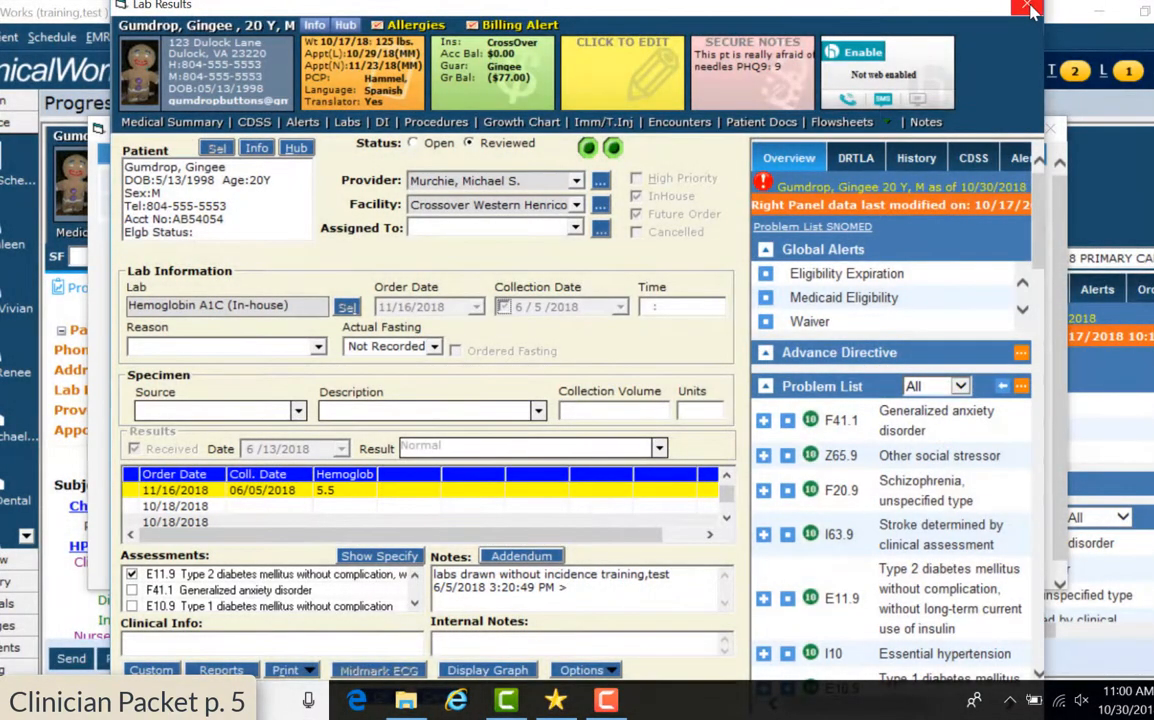
View the scanned report attached to the 11/06/2018 CBC order, then close all lab windows
{"action": "left_click", "coordinate": [1031, 10]}
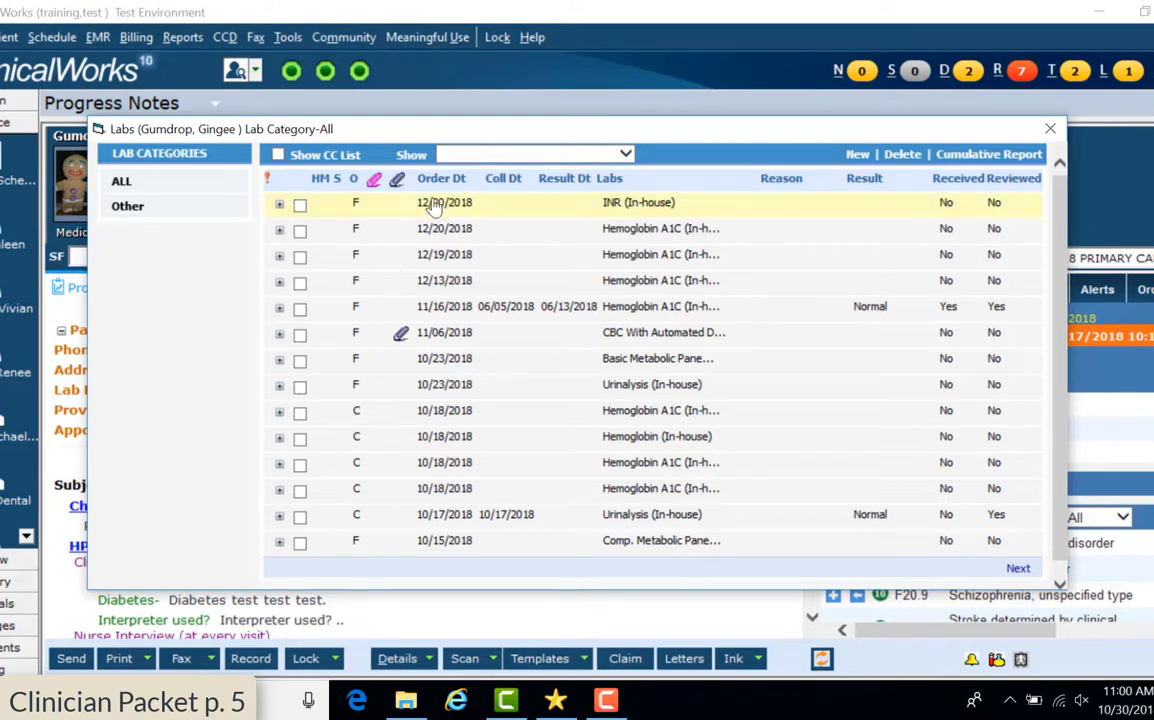
{"action": "mouse_move", "coordinate": [401, 341]}
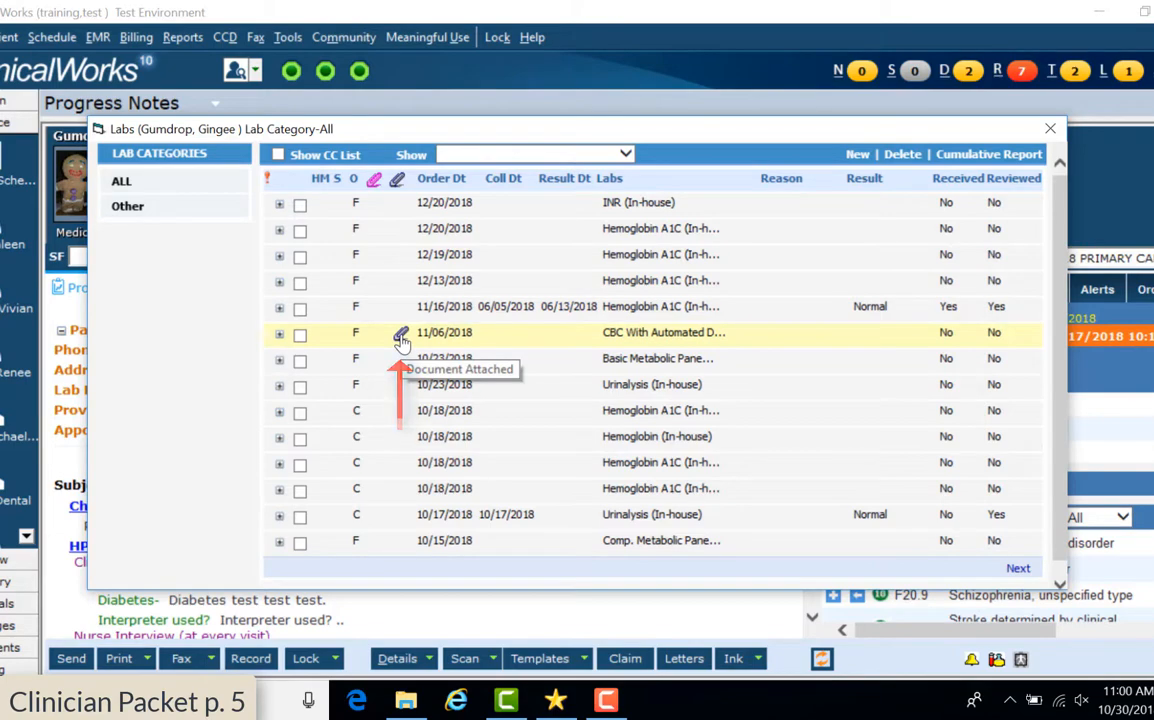
{"action": "left_click", "coordinate": [401, 339]}
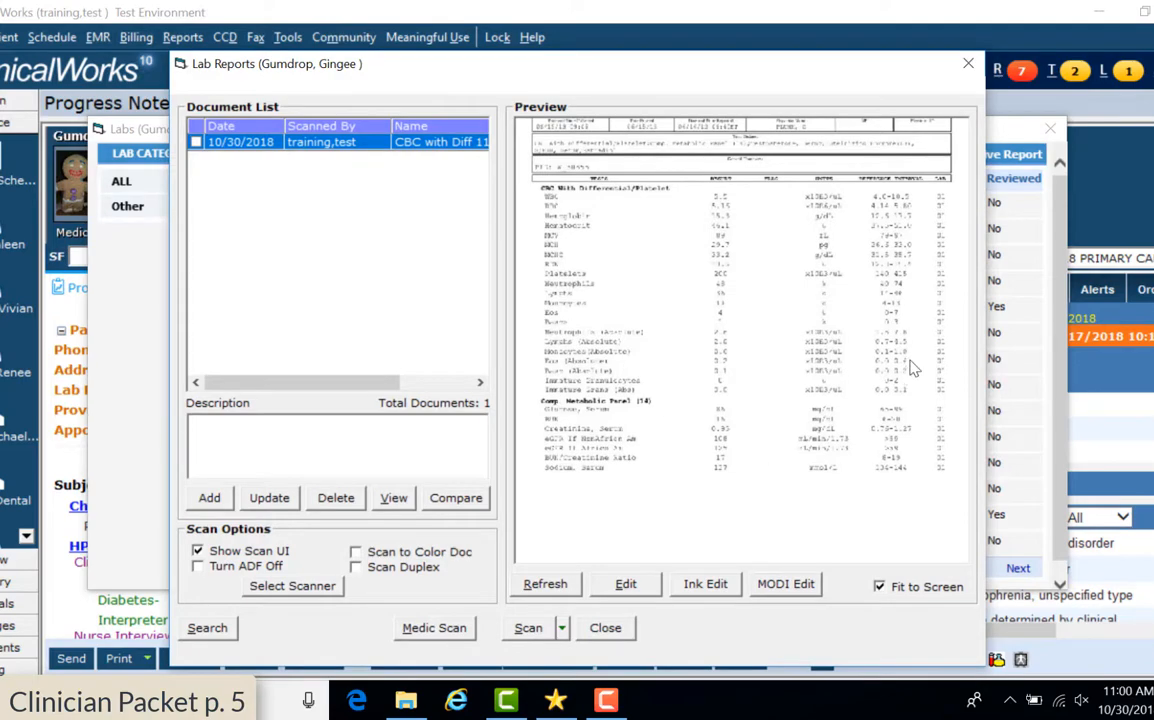
{"action": "left_click", "coordinate": [967, 68]}
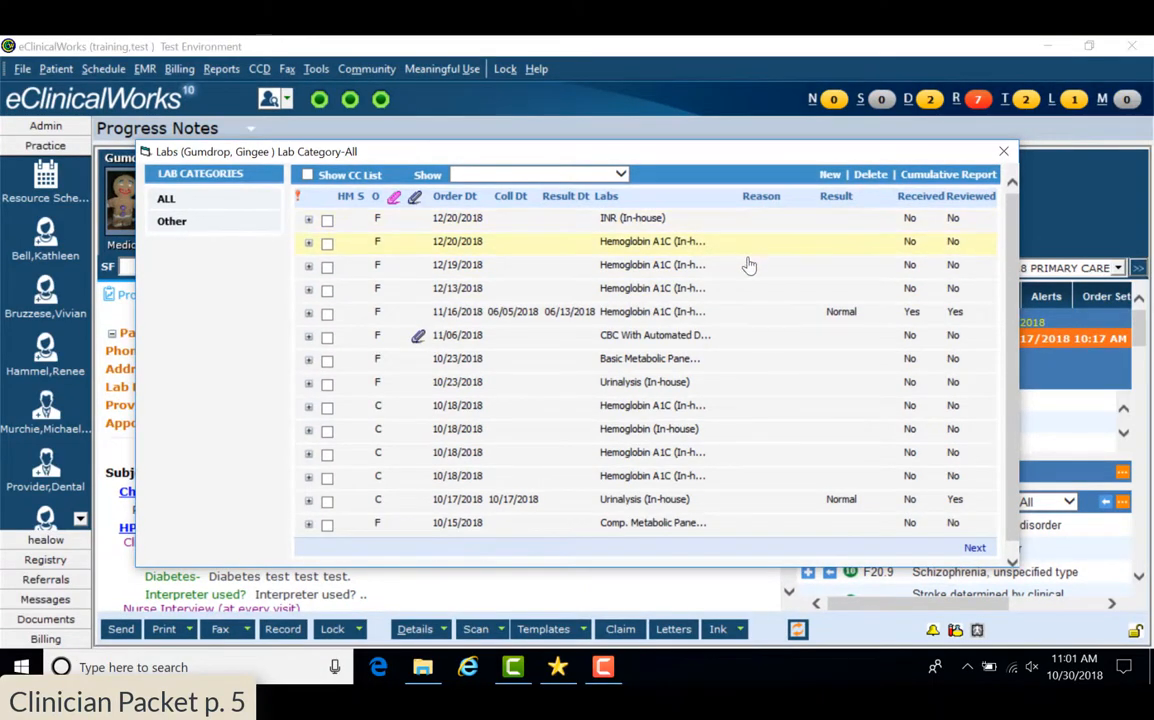
{"action": "left_click", "coordinate": [1004, 153]}
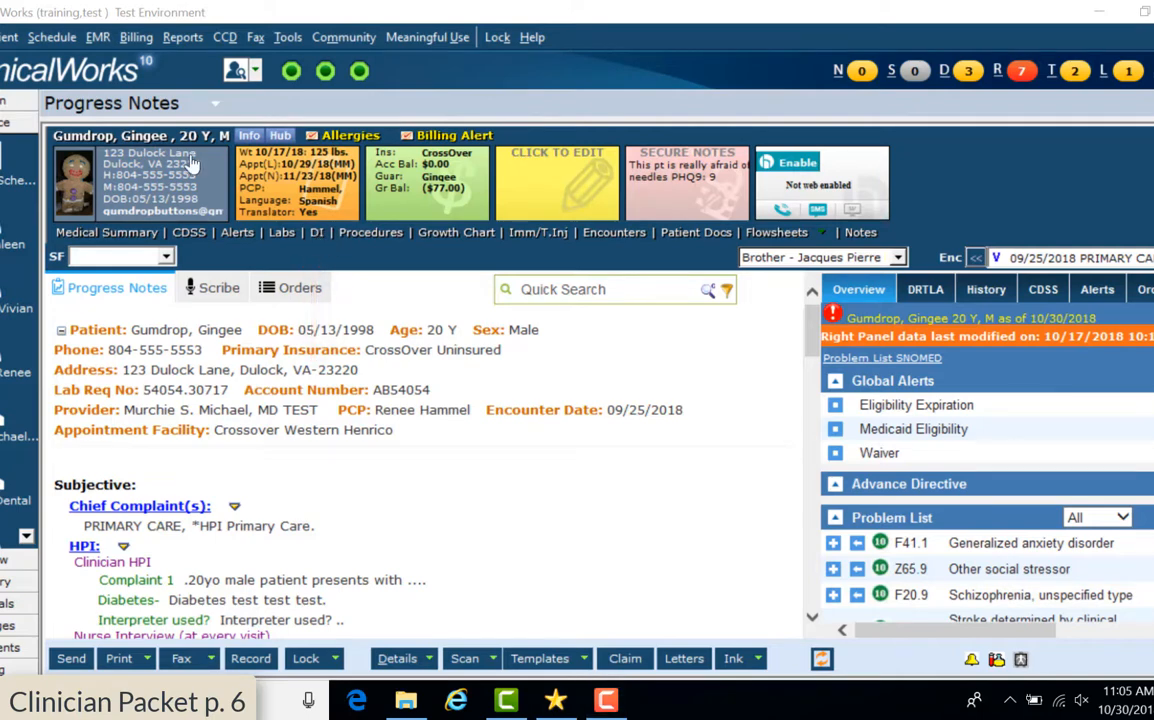
View the ankle X-ray attached to the 08/01/2018 imaging order, then close both imaging windows
{"action": "left_click", "coordinate": [316, 236]}
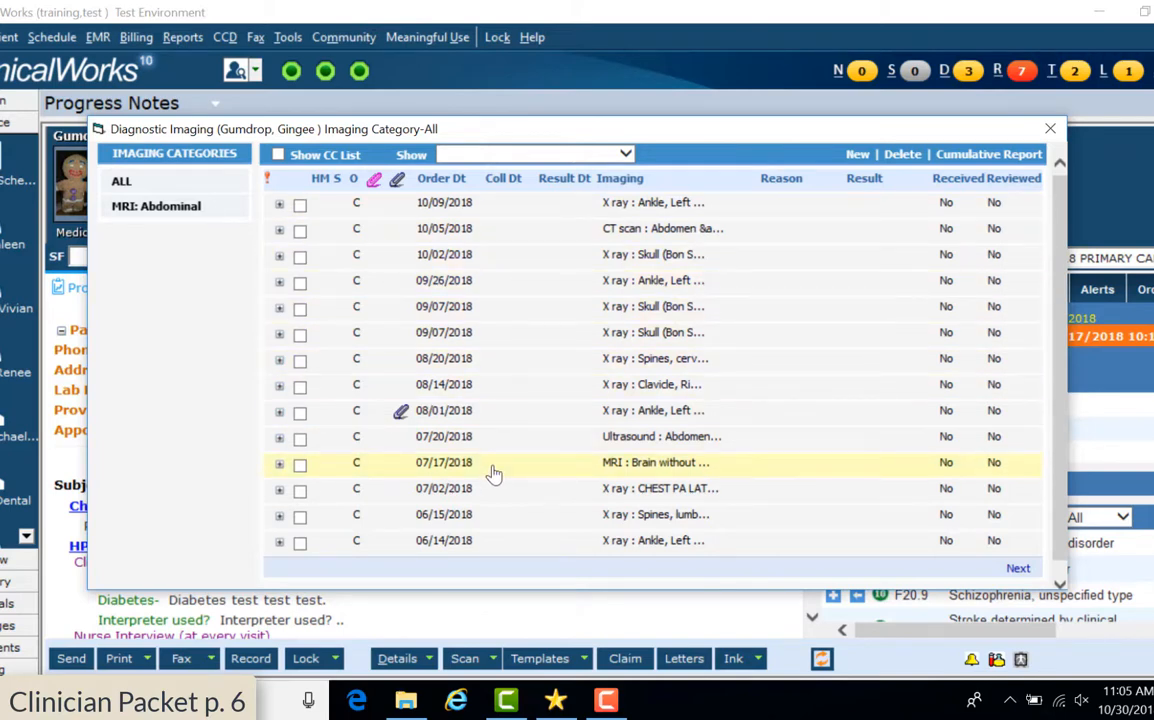
{"action": "left_click", "coordinate": [400, 413]}
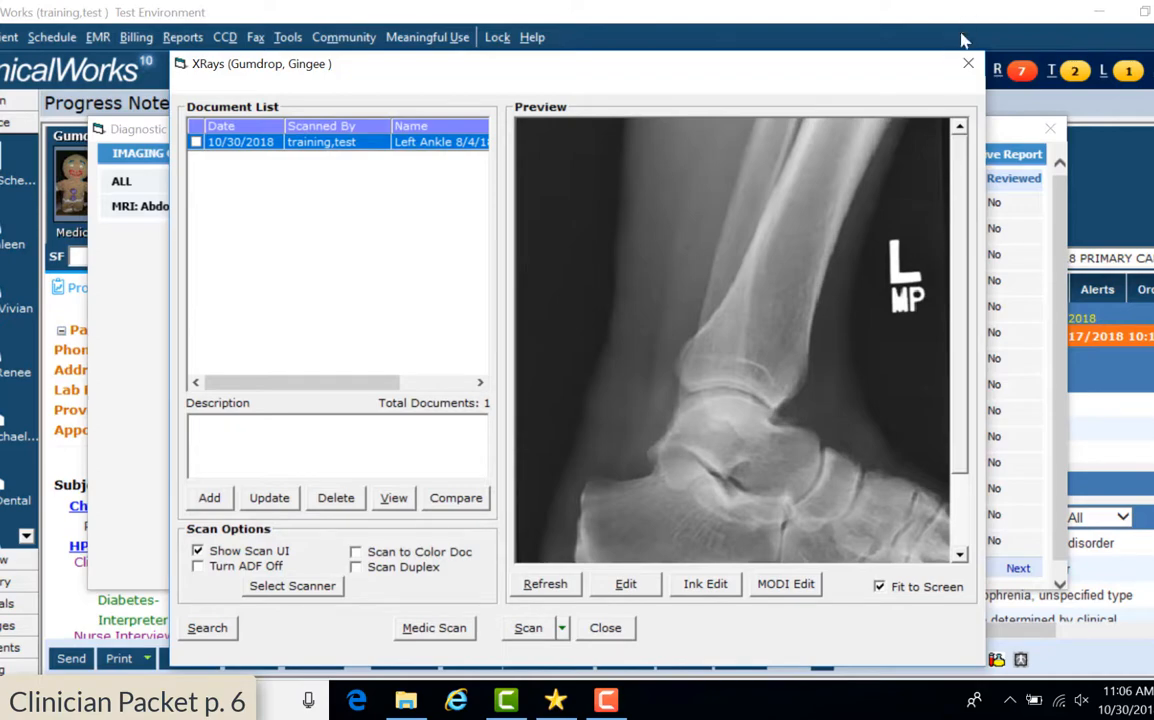
{"action": "left_click", "coordinate": [969, 66]}
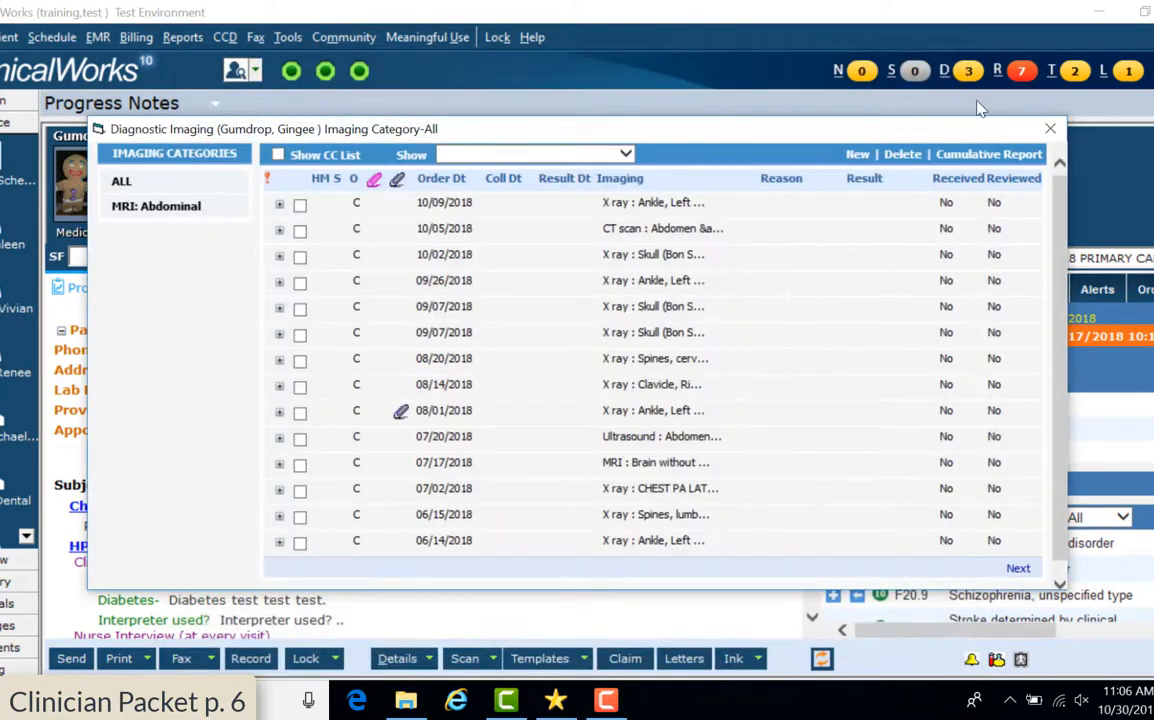
{"action": "left_click", "coordinate": [1048, 131]}
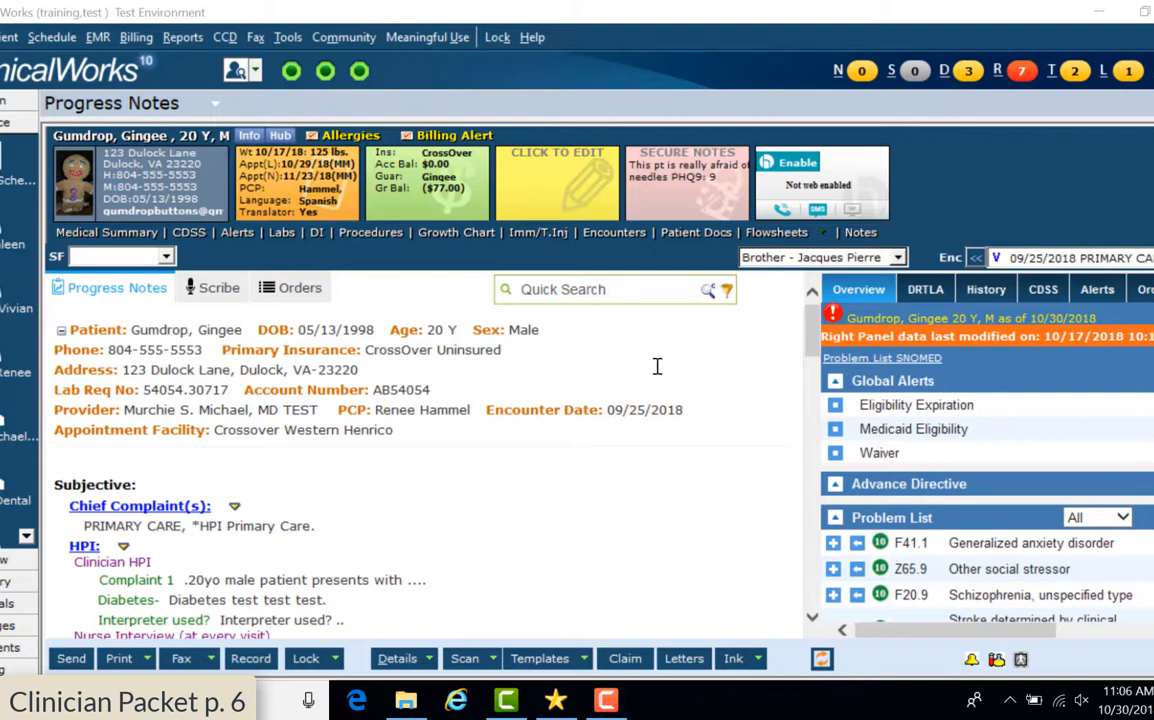
Preview the CBC with Diff report under Lab Documents in Patient Docs
{"action": "left_click", "coordinate": [700, 232]}
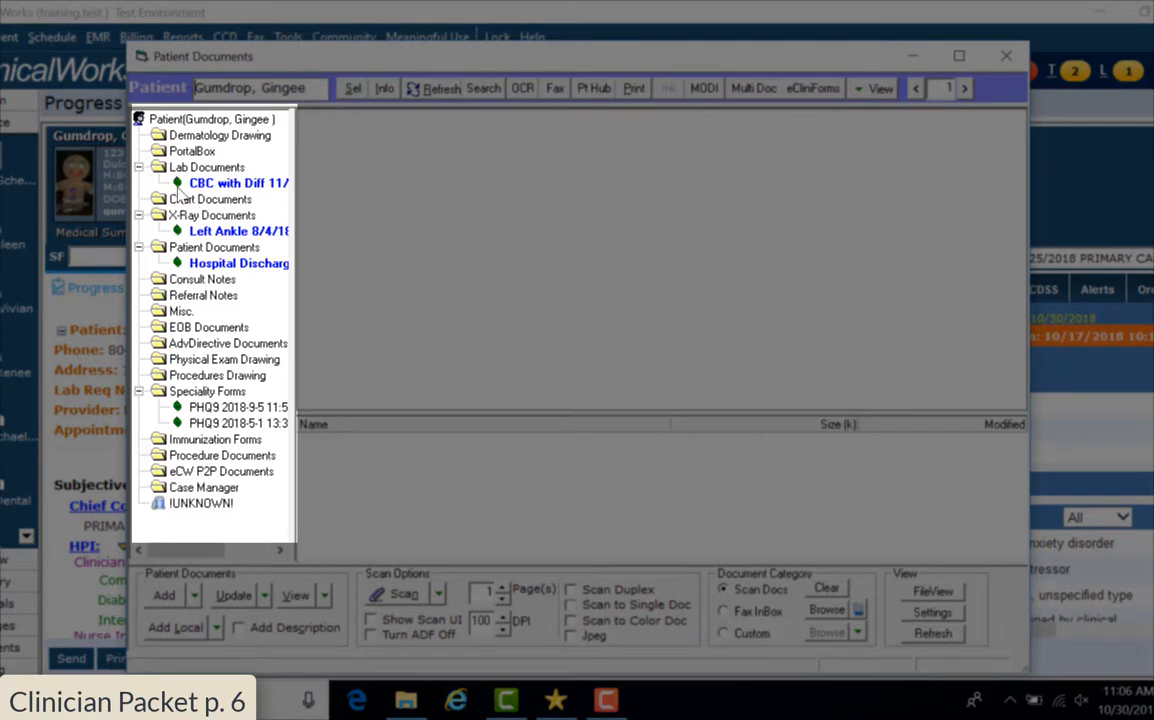
{"action": "left_click", "coordinate": [195, 183]}
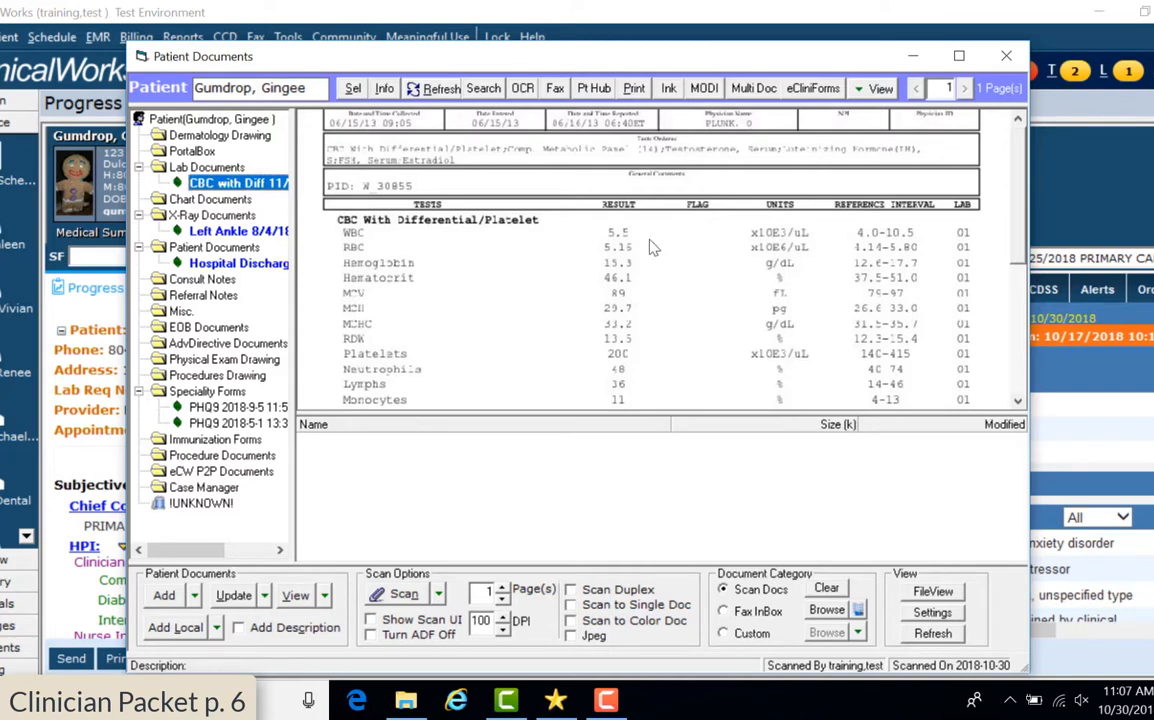
{"action": "scroll", "coordinate": [1017, 290], "scroll_direction": "down", "scroll_amount": 4}
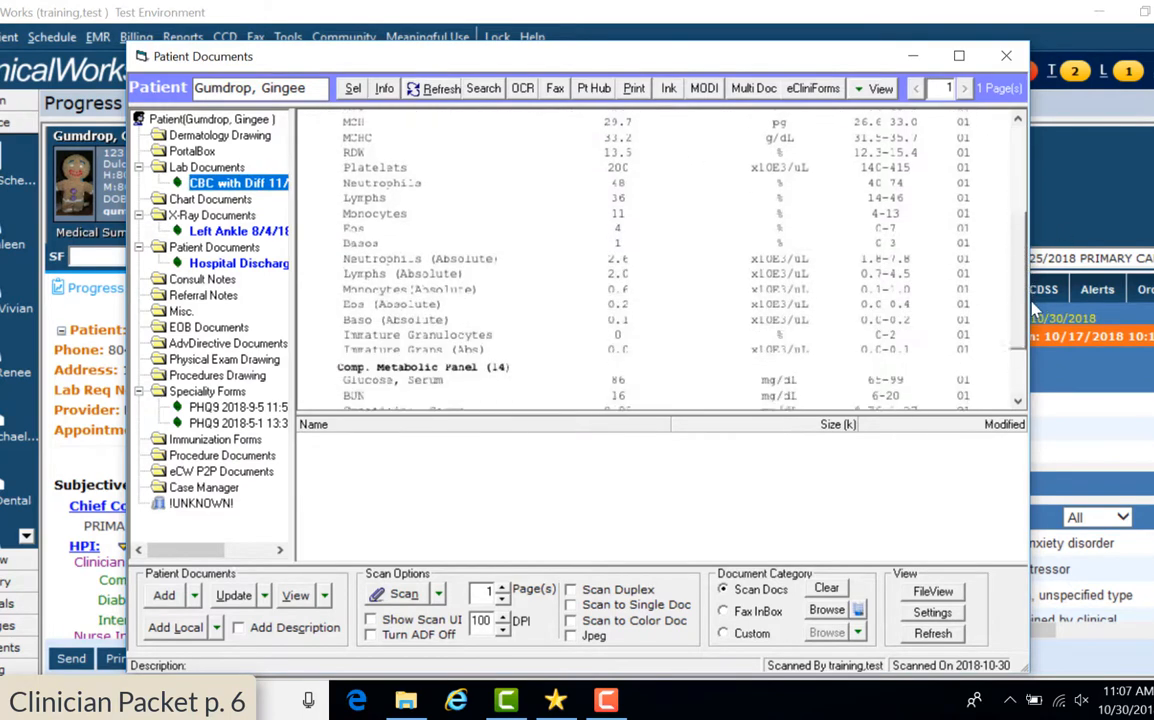
{"action": "scroll", "coordinate": [1005, 270], "scroll_direction": "up", "scroll_amount": 5}
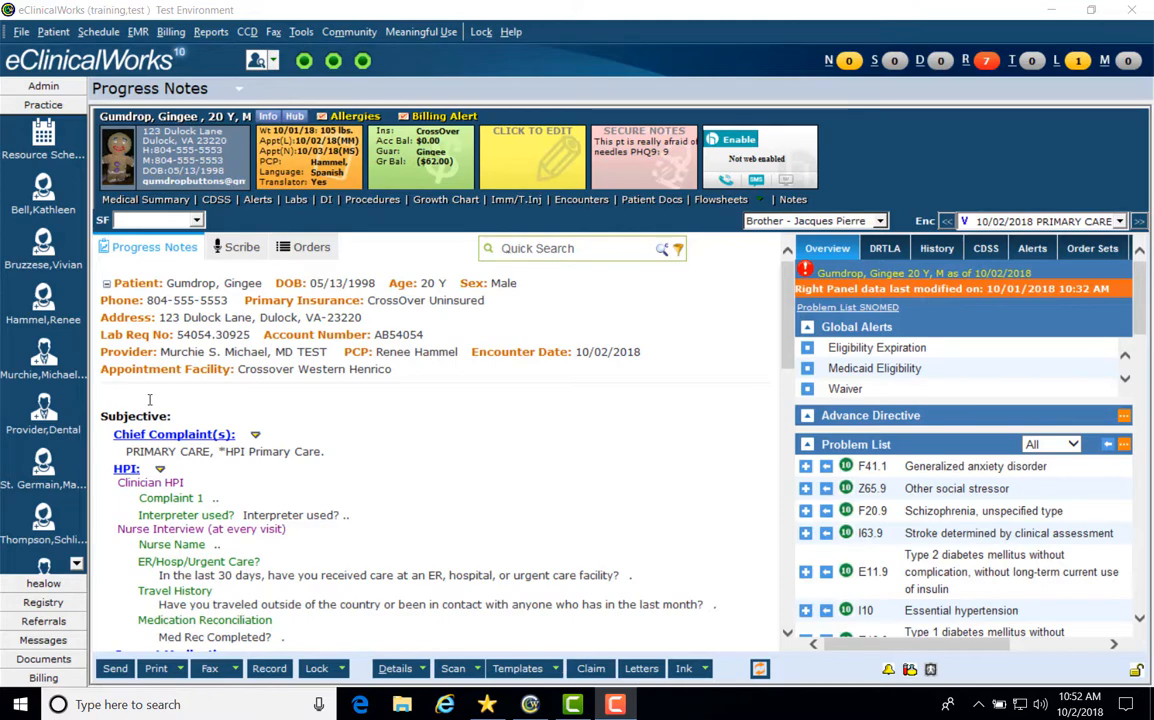
{"action": "scroll", "coordinate": [543, 411], "scroll_direction": "down", "scroll_amount": 1}
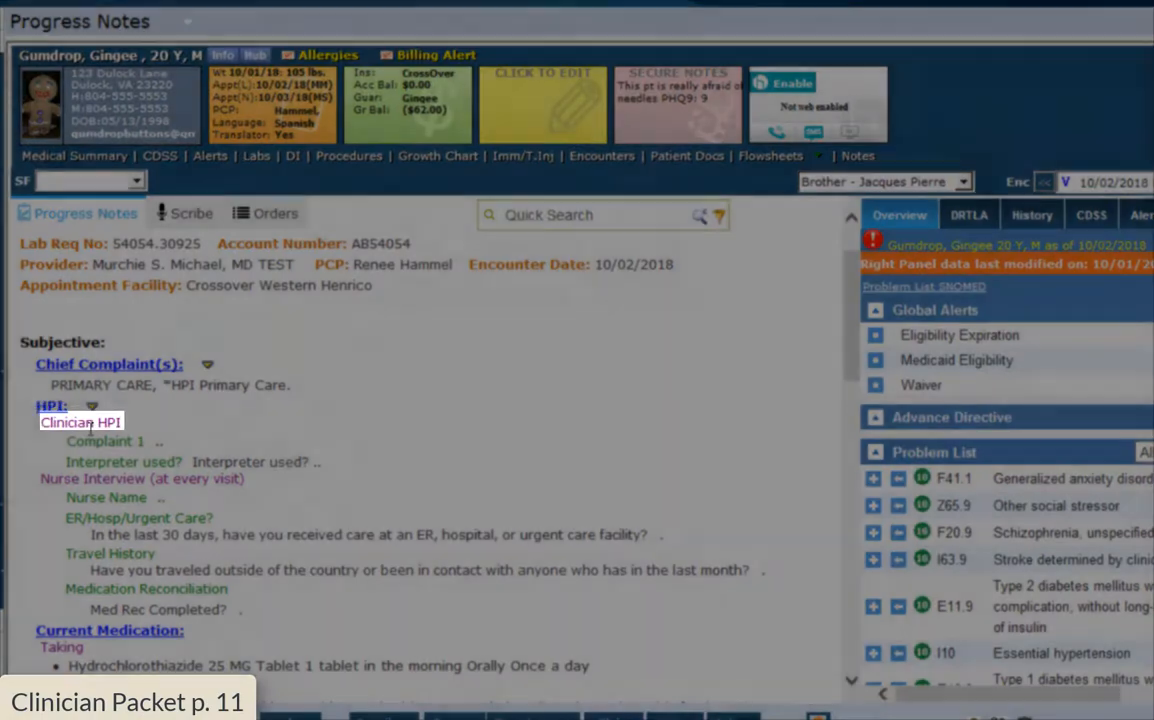
Scroll through the 10/02/2018 progress note to review its sections
{"action": "scroll", "coordinate": [90, 430], "scroll_direction": "down", "scroll_amount": 10}
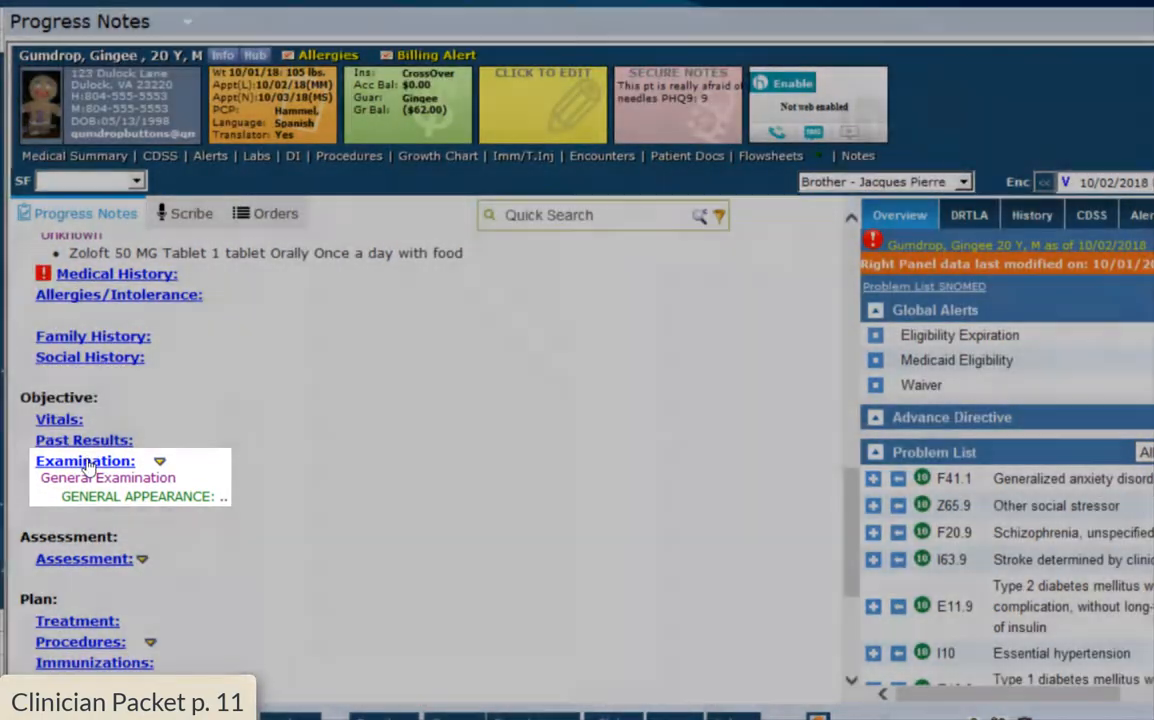
{"action": "scroll", "coordinate": [88, 467], "scroll_direction": "down", "scroll_amount": 2}
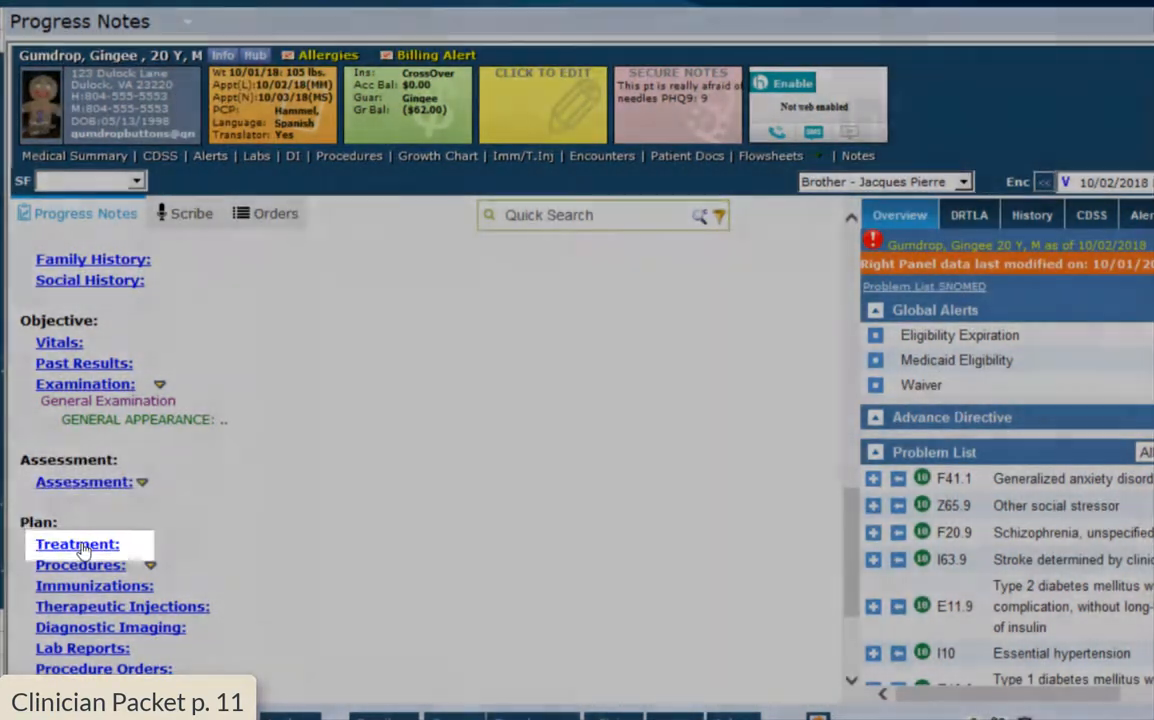
{"action": "scroll", "coordinate": [83, 545], "scroll_direction": "down", "scroll_amount": 5}
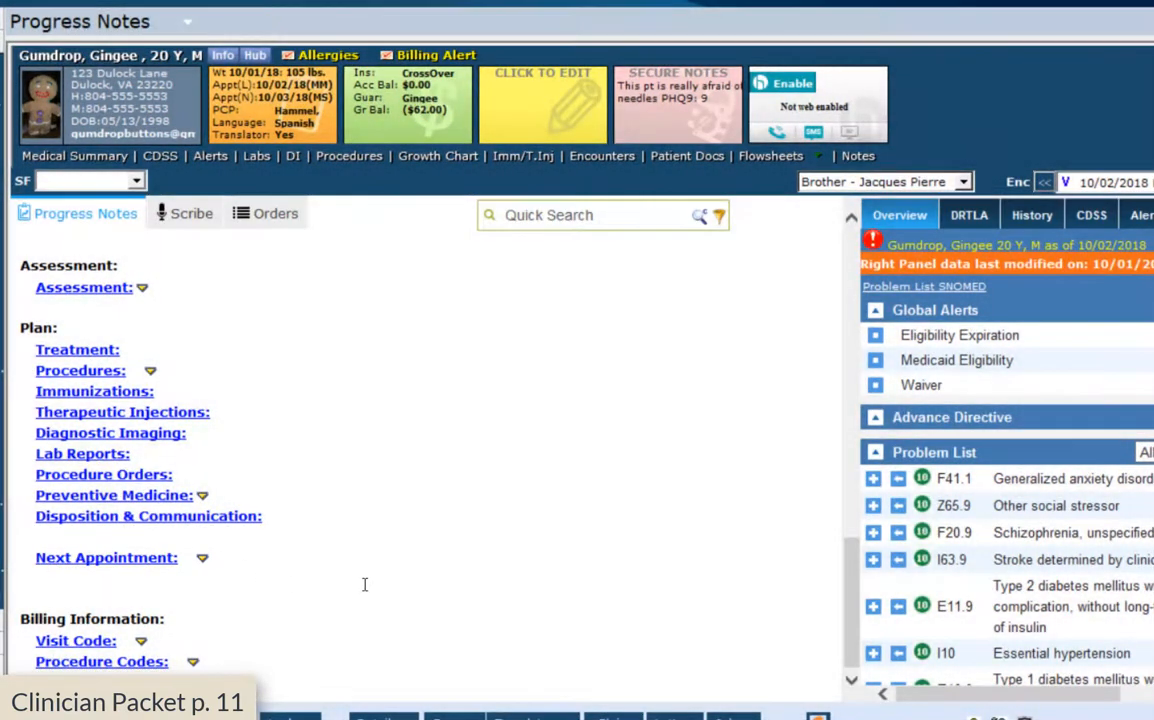
{"action": "scroll", "coordinate": [366, 585], "scroll_direction": "up", "scroll_amount": 15}
{"action": "scroll", "coordinate": [366, 585], "scroll_direction": "up", "scroll_amount": 3}
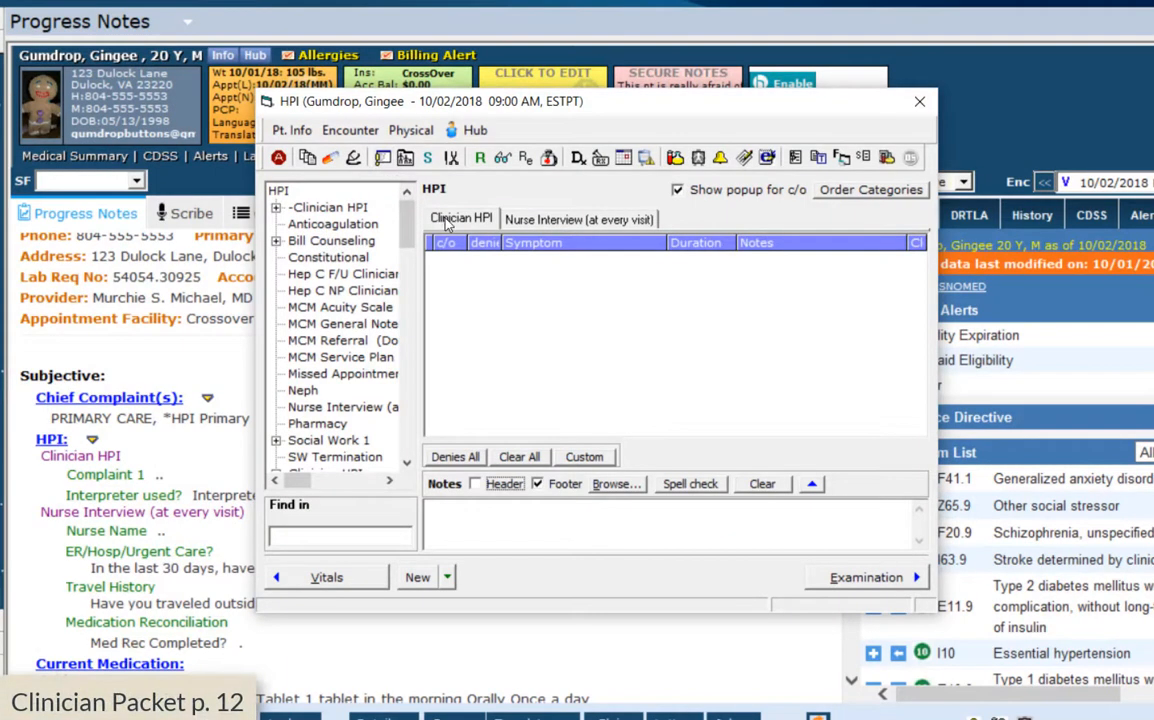
Enter 'Pt presenting with migraines...' as Complaint 1's Clinician HPI note and save it
{"action": "left_click", "coordinate": [448, 222]}
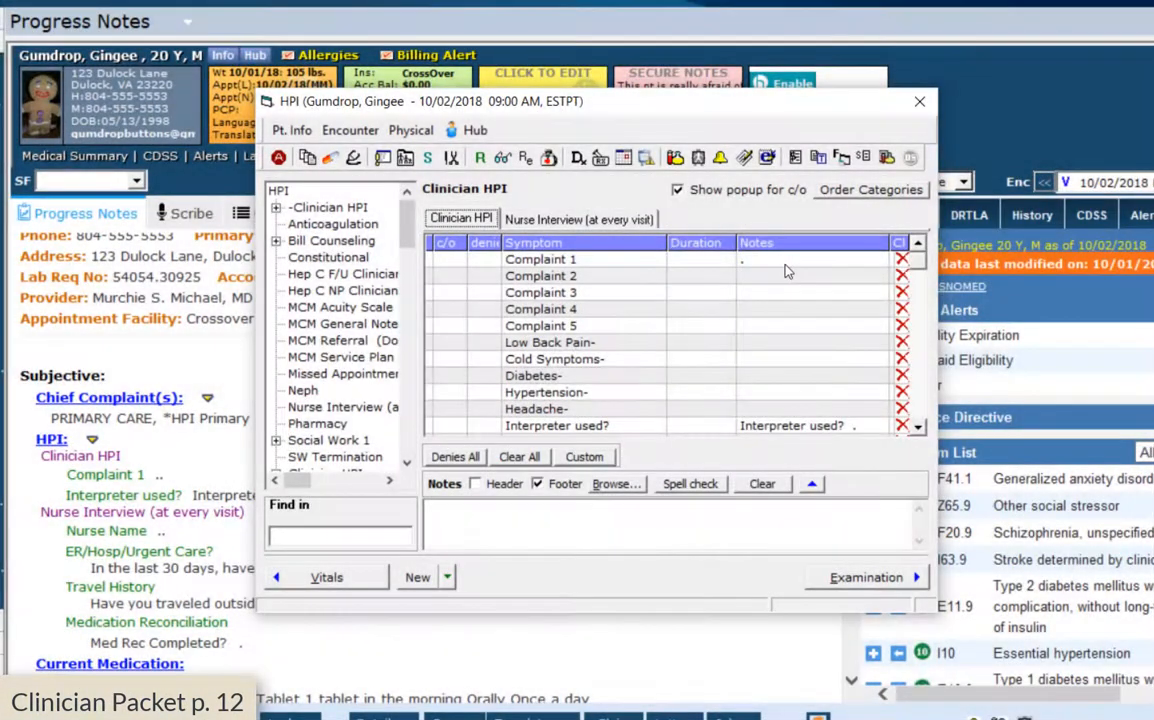
{"action": "left_click", "coordinate": [786, 262]}
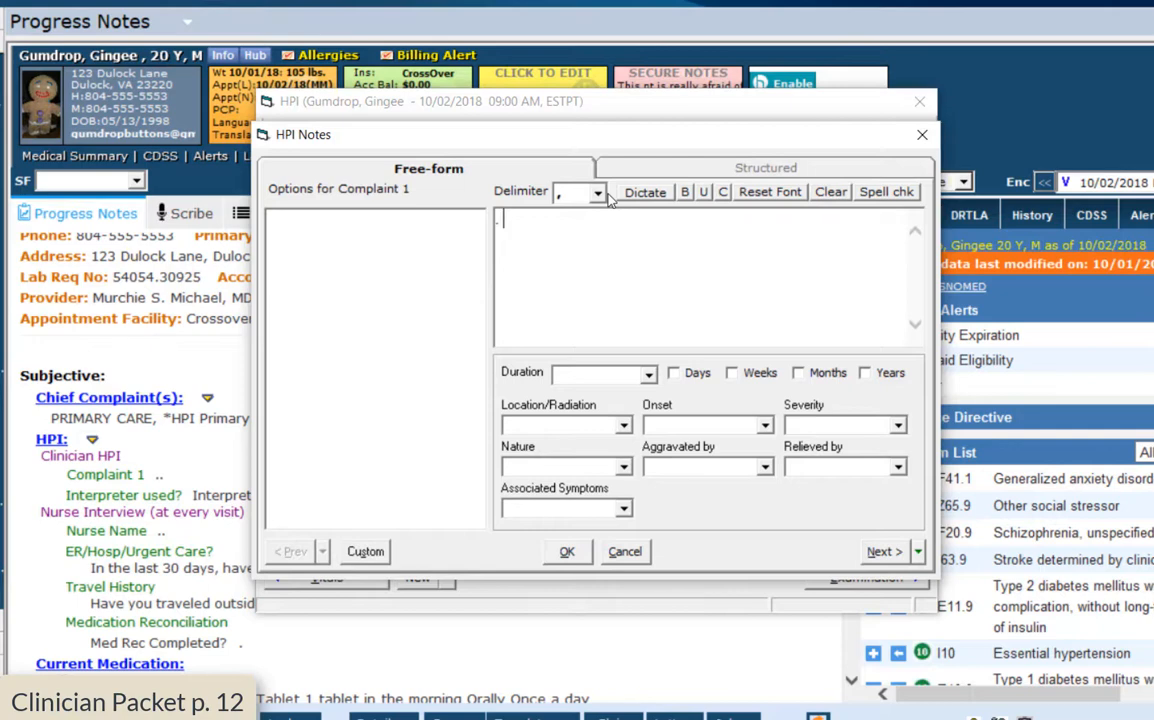
{"action": "key", "text": "Return"}
{"action": "type", "text": "Pt"}
{"action": "type", "text": " co"}
{"action": "key", "text": "BackSpace"}
{"action": "key", "text": "BackSpace"}
{"action": "type", "text": "presenting with migraines..."}
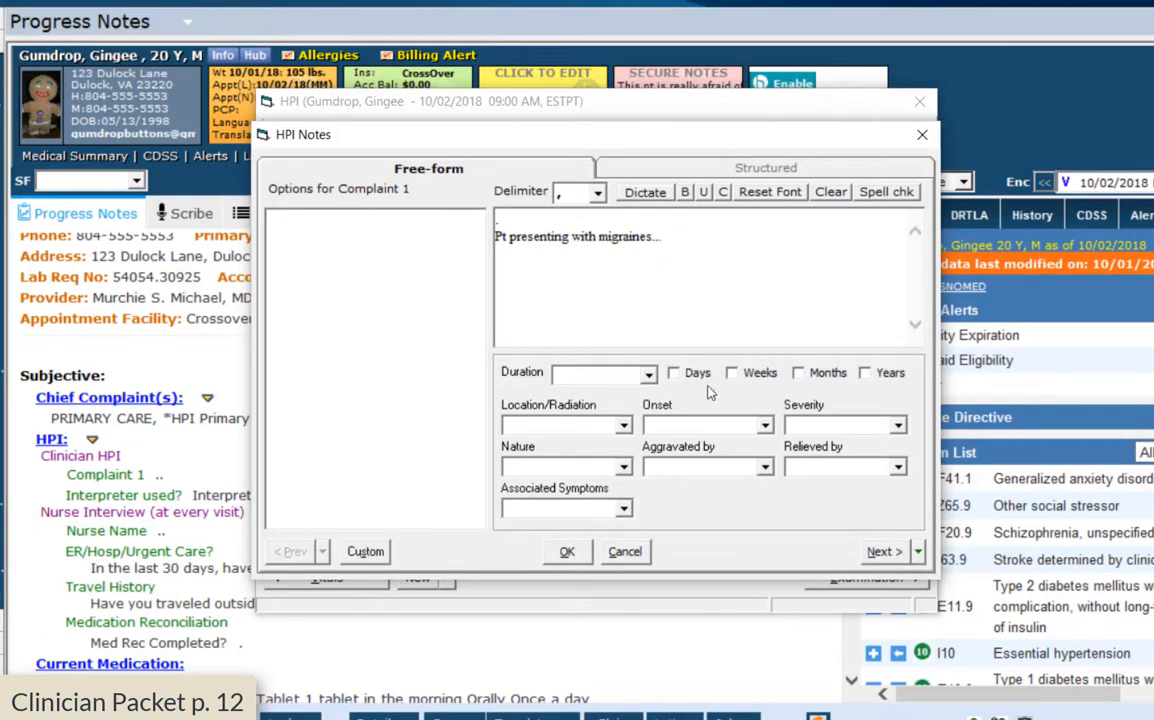
{"action": "left_click", "coordinate": [567, 551]}
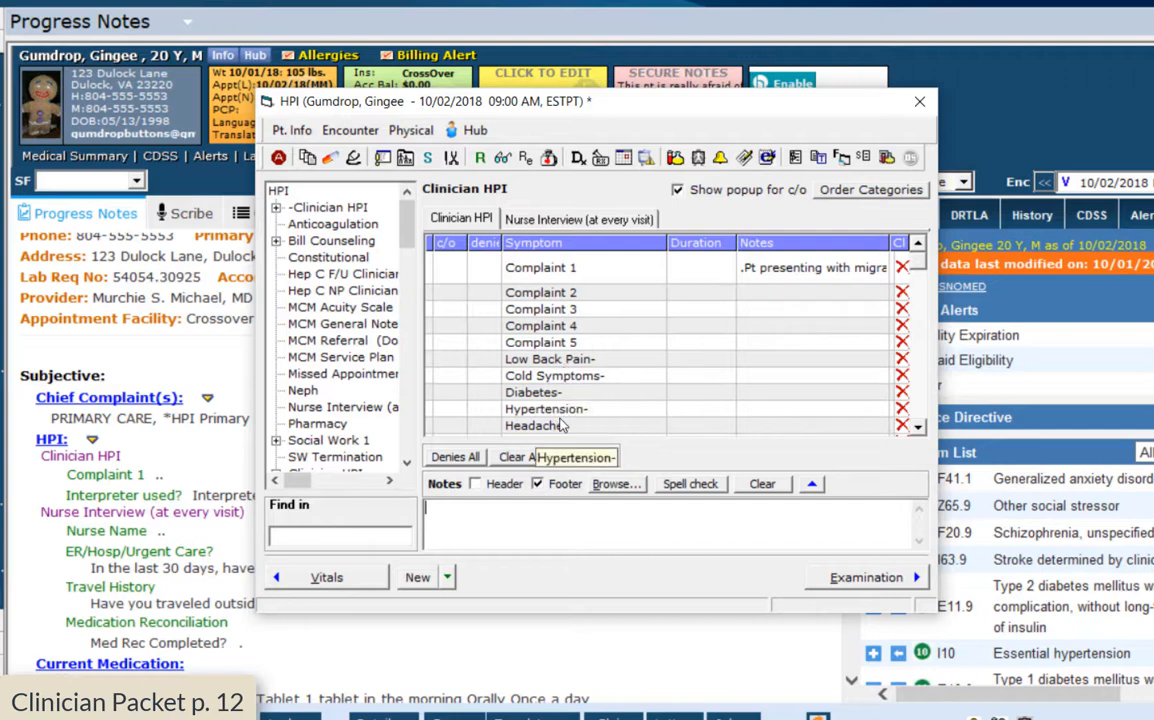
Close the Diabetes note without adding text and start a General Examination for the encounter
{"action": "left_click", "coordinate": [755, 392]}
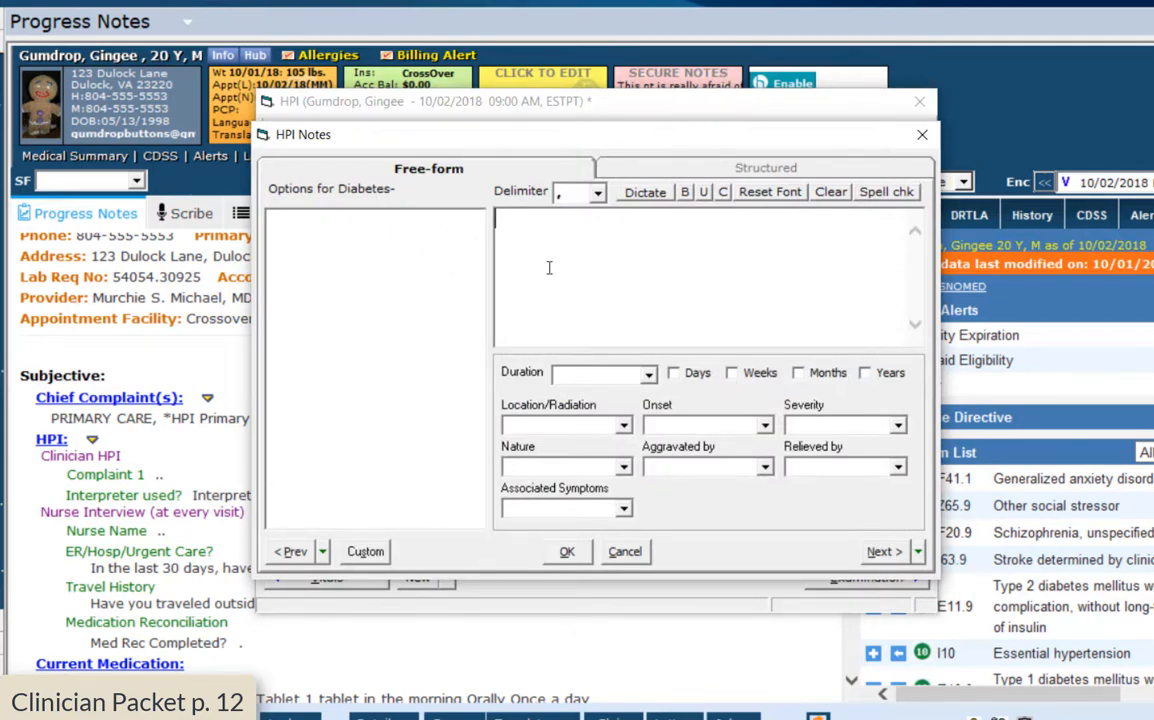
{"action": "left_click", "coordinate": [567, 552]}
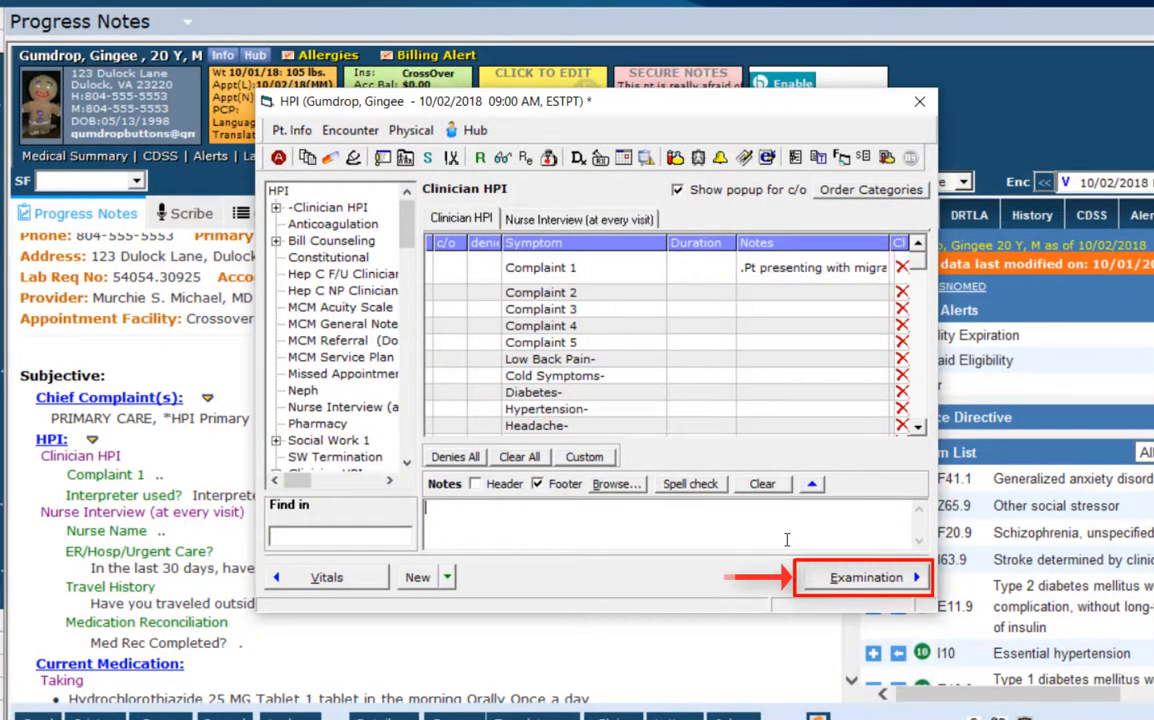
{"action": "left_click", "coordinate": [845, 580]}
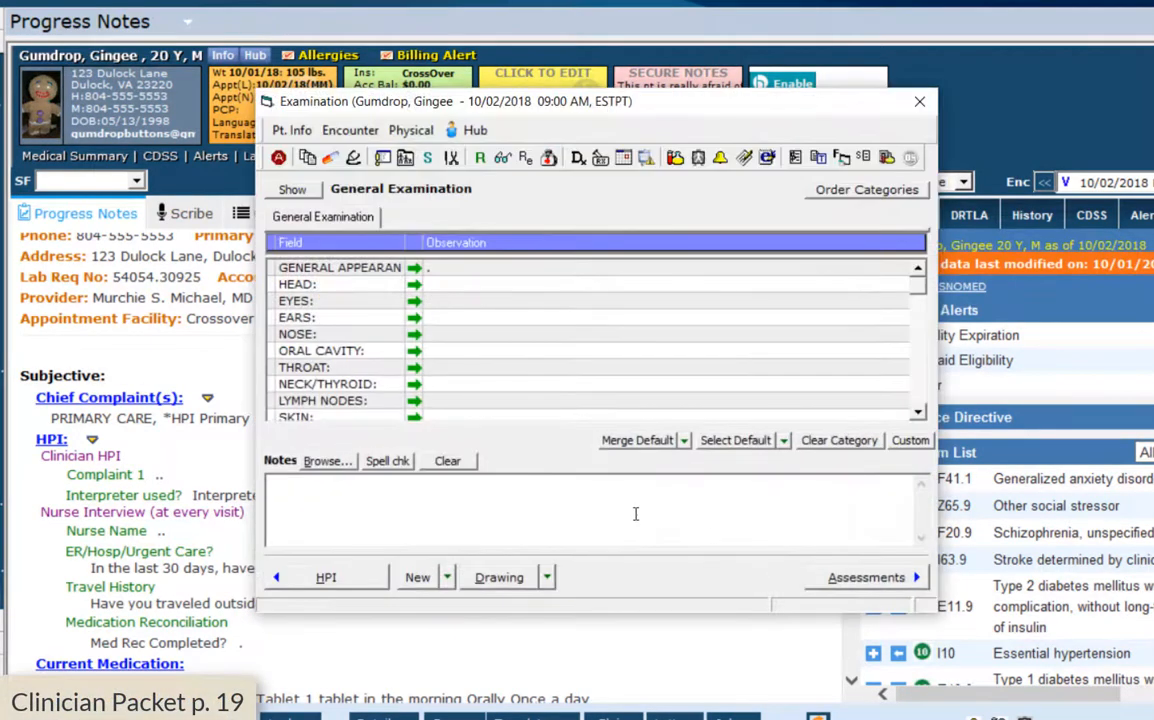
{"action": "left_click", "coordinate": [627, 511]}
{"action": "scroll", "coordinate": [716, 322], "scroll_direction": "down", "scroll_amount": 1}
{"action": "scroll", "coordinate": [707, 379], "scroll_direction": "up", "scroll_amount": 1}
{"action": "double_click", "coordinate": [445, 290]}
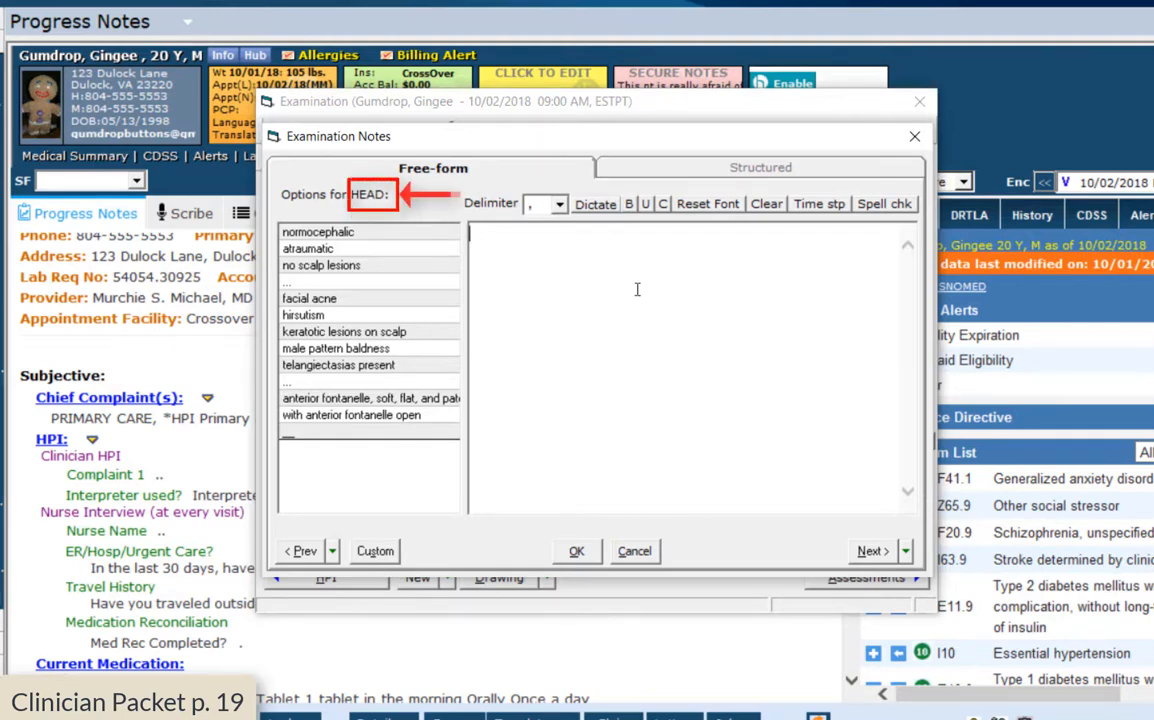
Record HEAD as 'normal, scarring', normocephalic, atraumatic, and fill EYES with its default normal finding
{"action": "type", "text": "norm"}
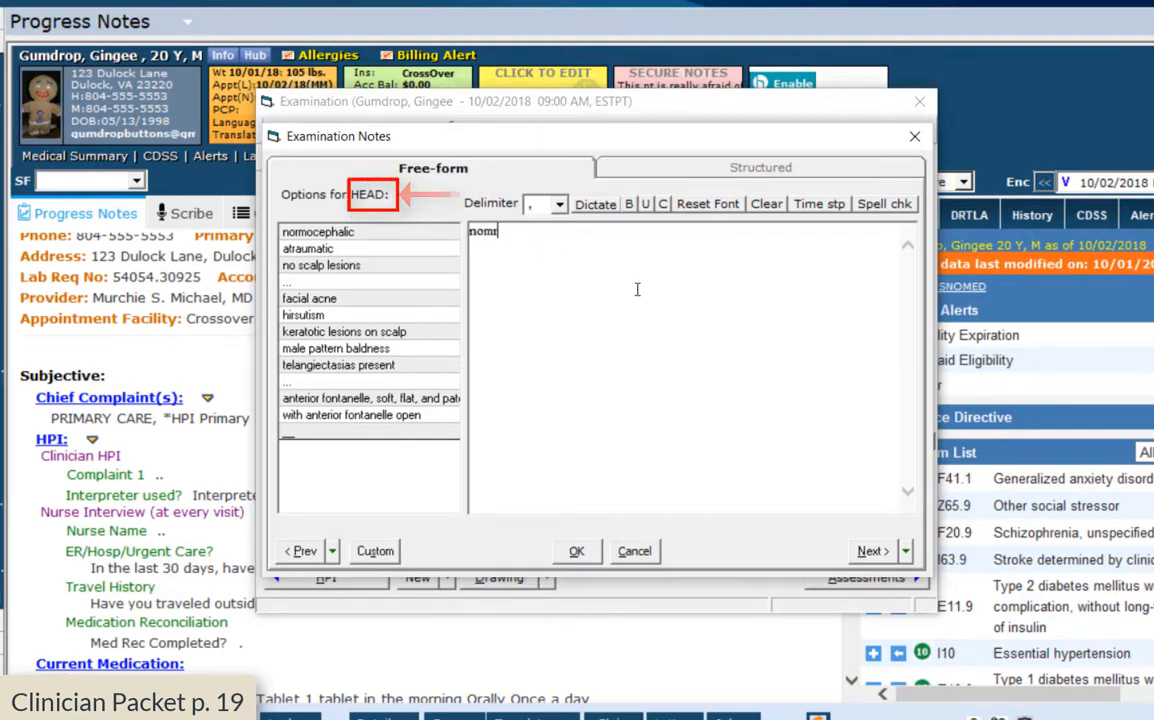
{"action": "type", "text": "al,"}
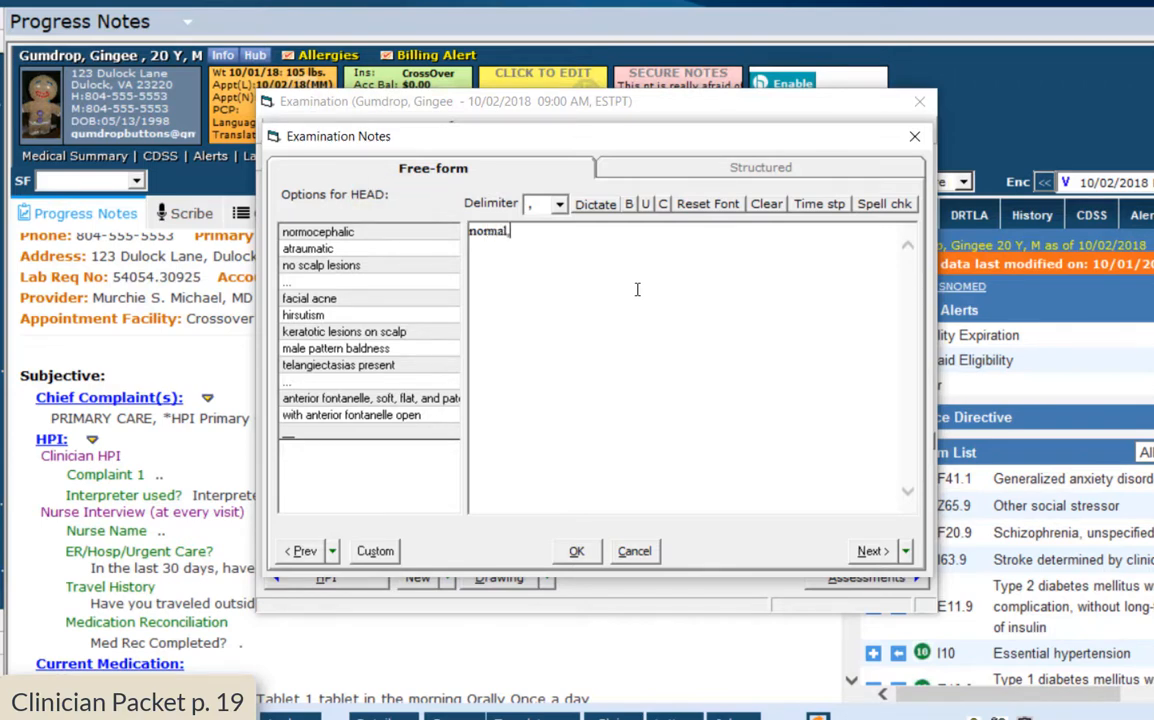
{"action": "type", "text": " scarring"}
{"action": "type", "text": ","}
{"action": "left_click", "coordinate": [305, 232]}
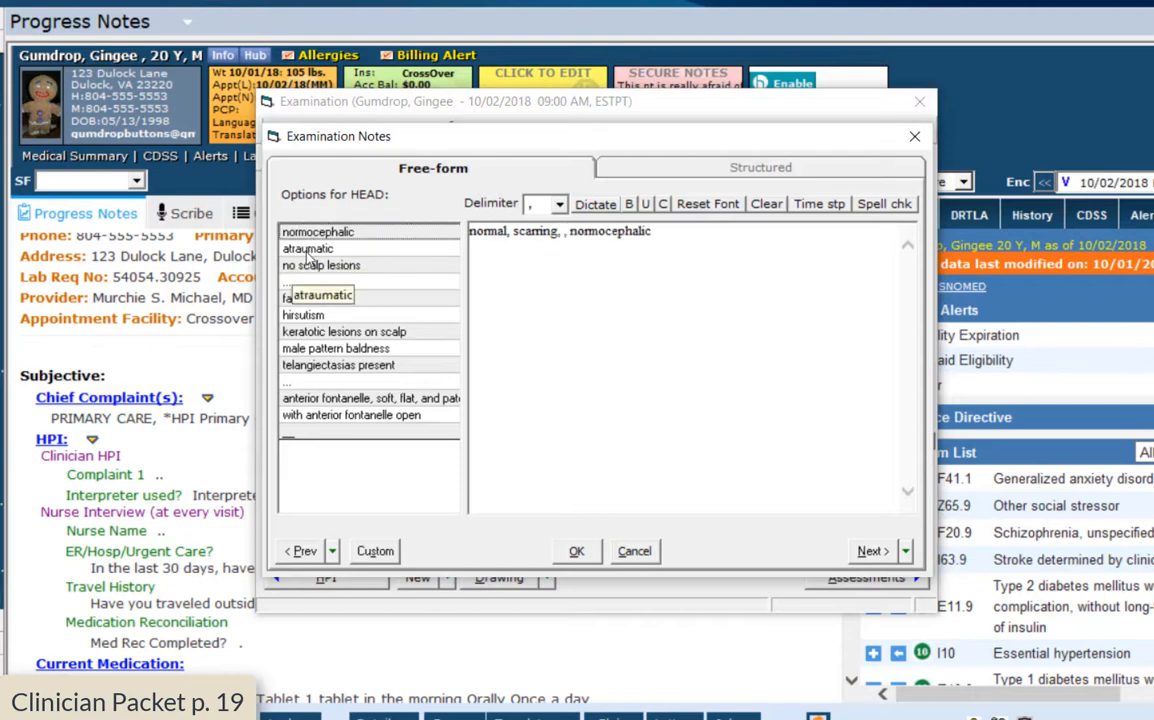
{"action": "left_click", "coordinate": [307, 252]}
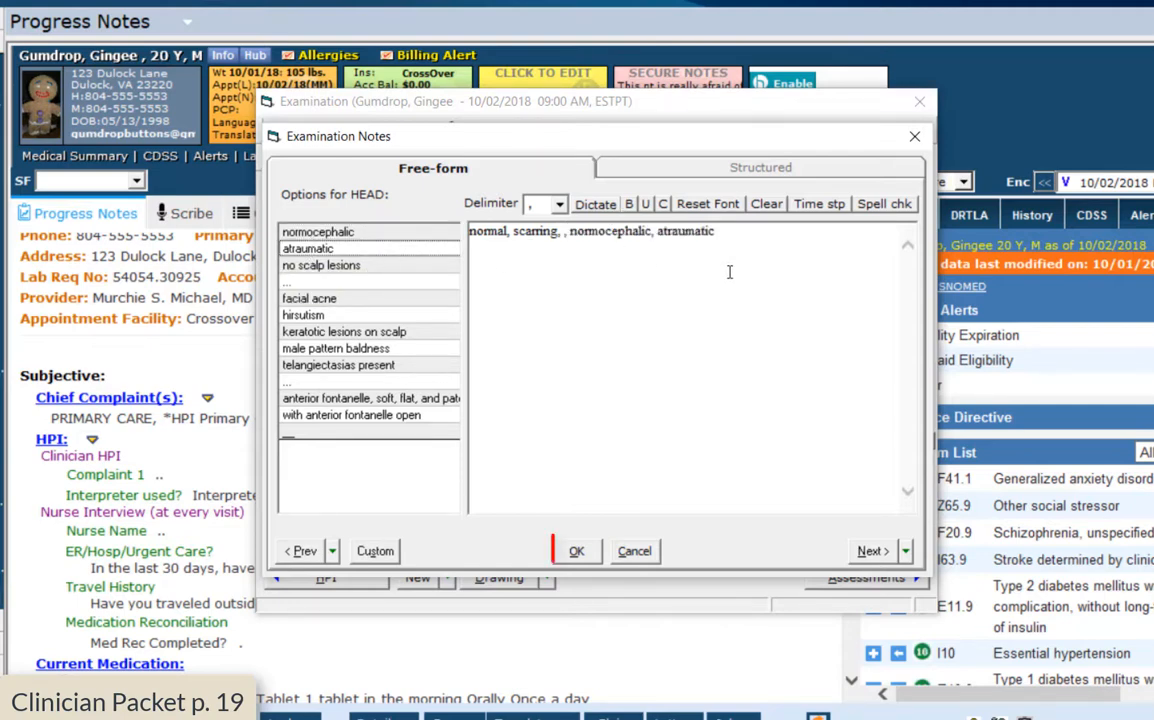
{"action": "key", "text": "Return"}
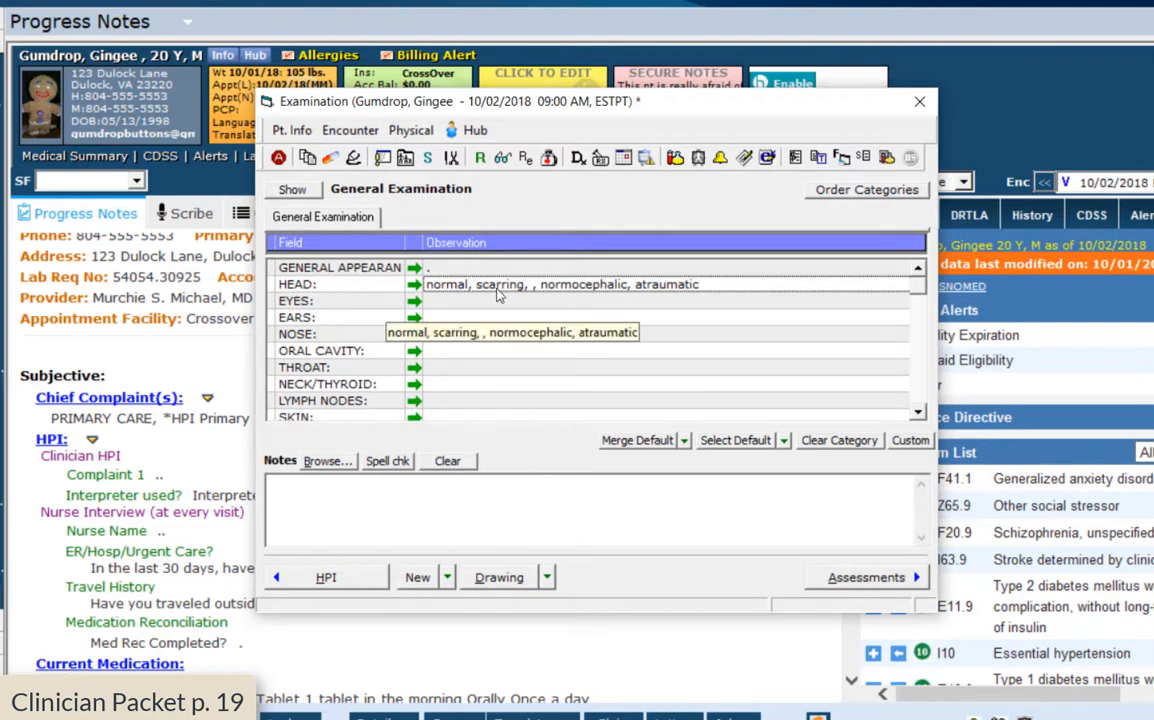
{"action": "left_click", "coordinate": [415, 302]}
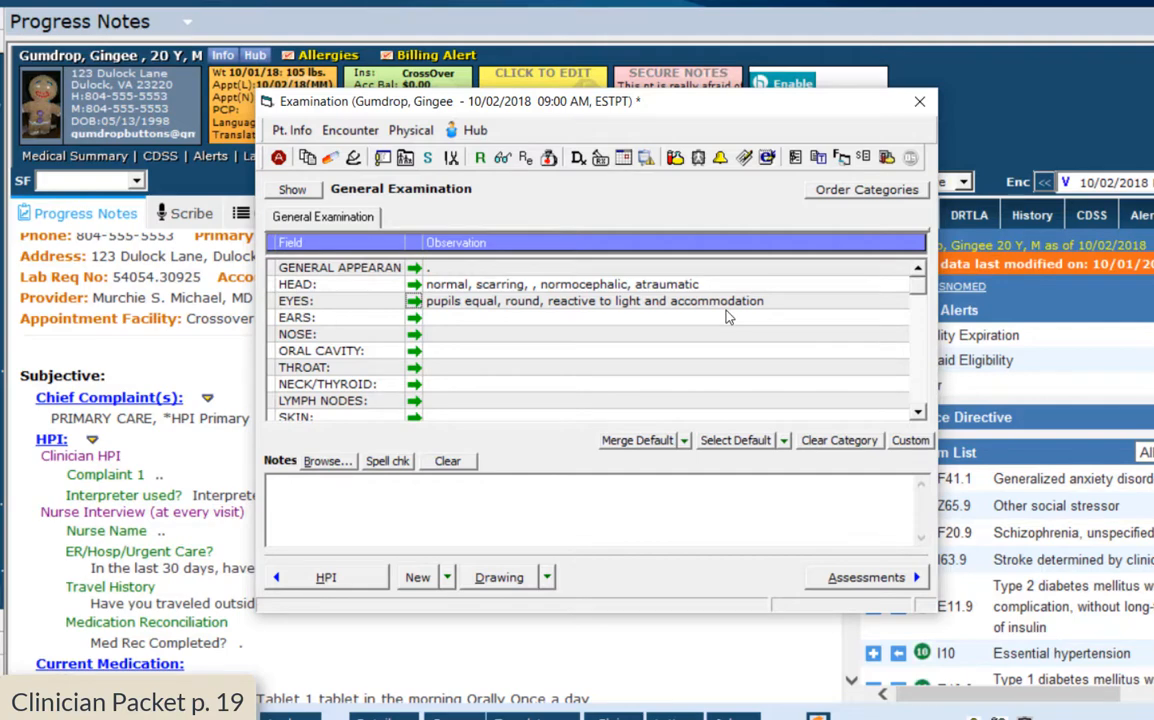
Confirm the EYES finding as pupils equal, round, reactive, then go to Assessments
{"action": "double_click", "coordinate": [600, 300]}
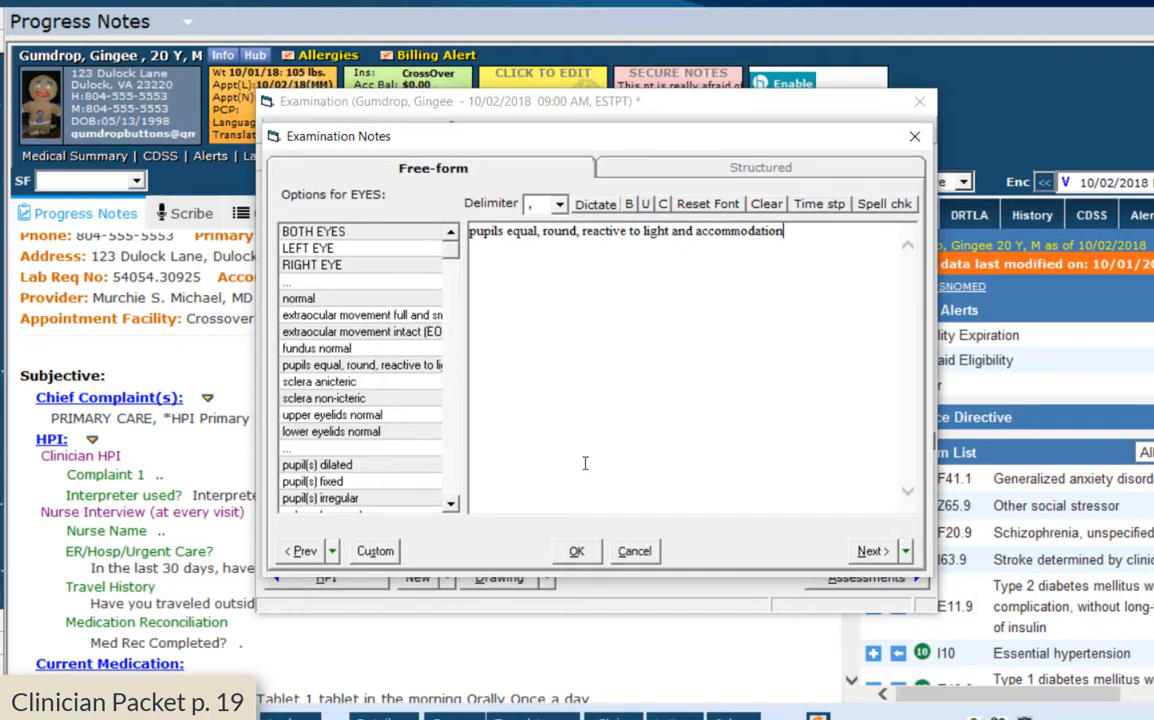
{"action": "left_click", "coordinate": [582, 551]}
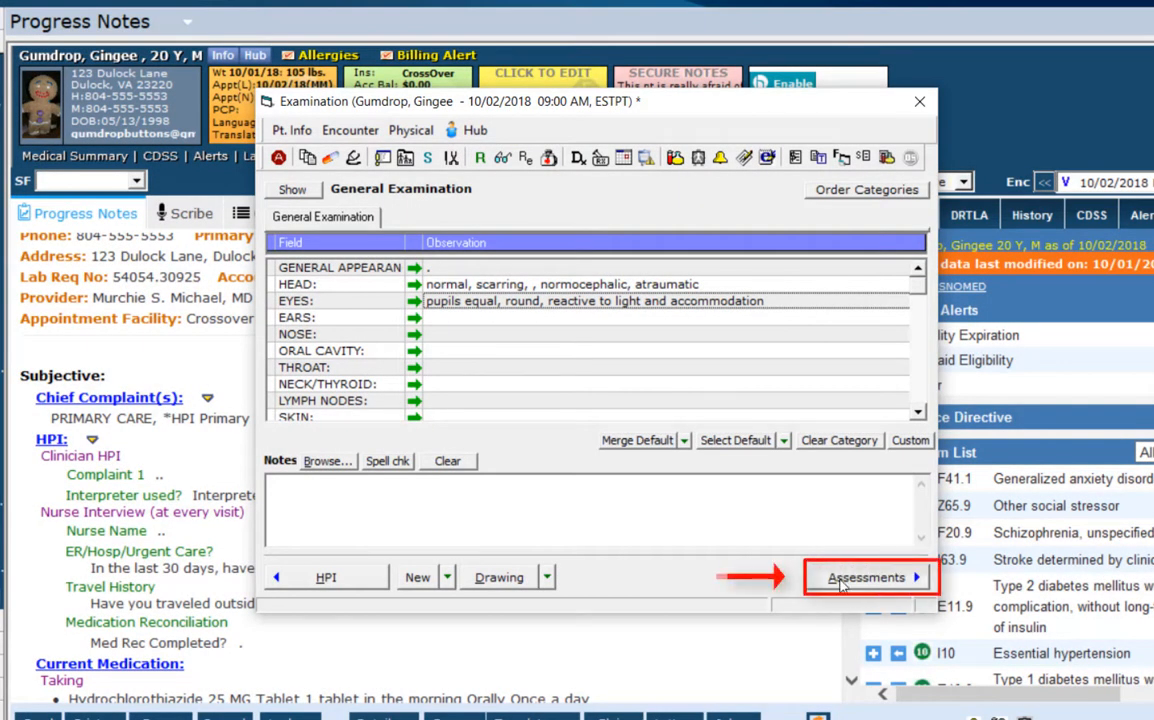
{"action": "left_click", "coordinate": [841, 580]}
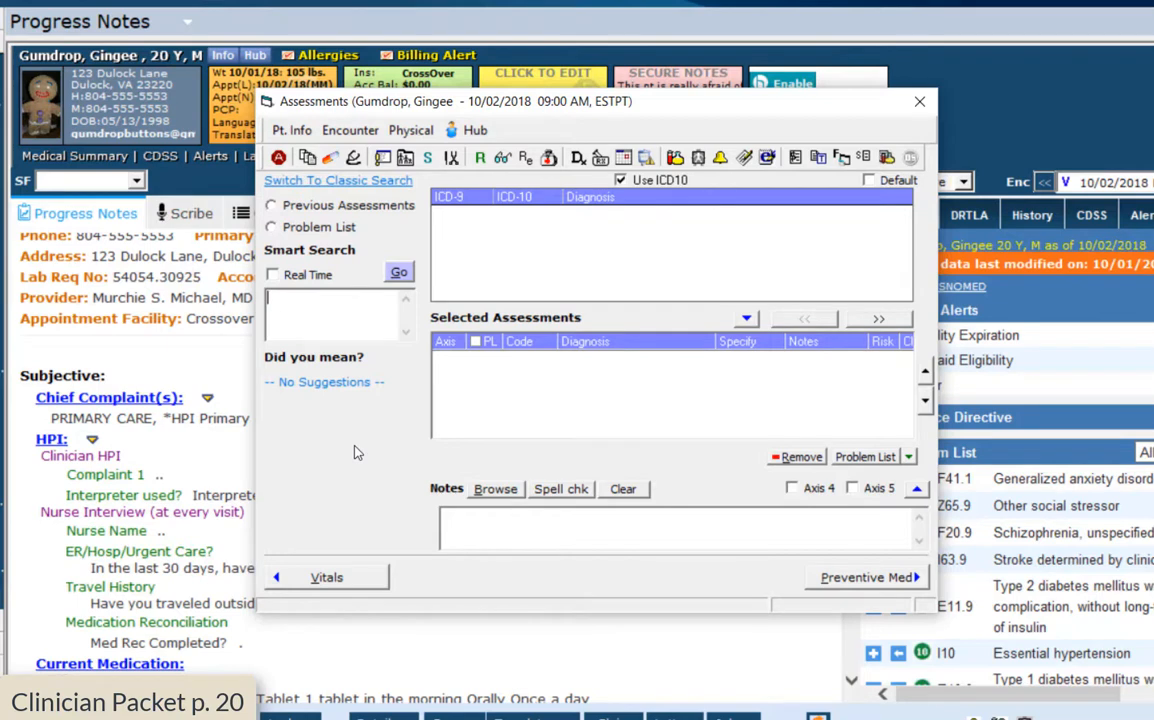
List the patient's previous assessment codes and add I10 Essential hypertension to Selected Assessments
{"action": "left_click", "coordinate": [272, 210]}
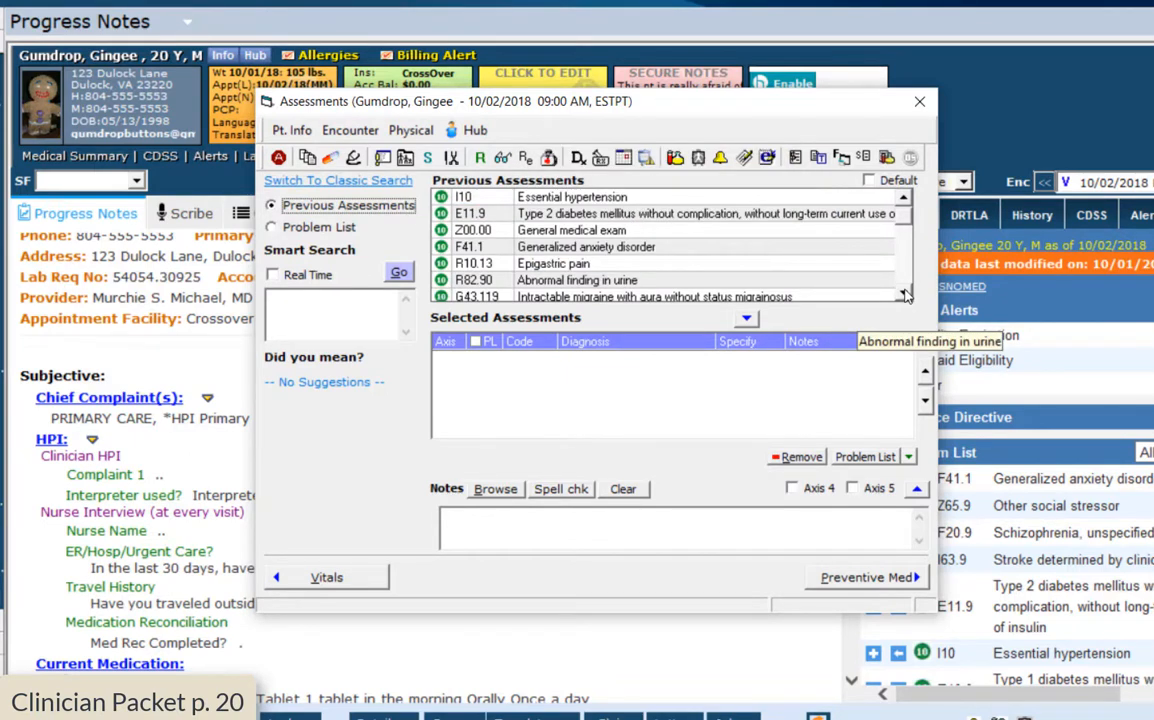
{"action": "left_click", "coordinate": [905, 293]}
{"action": "left_click", "coordinate": [905, 293]}
{"action": "left_click", "coordinate": [905, 293]}
{"action": "left_click", "coordinate": [905, 293]}
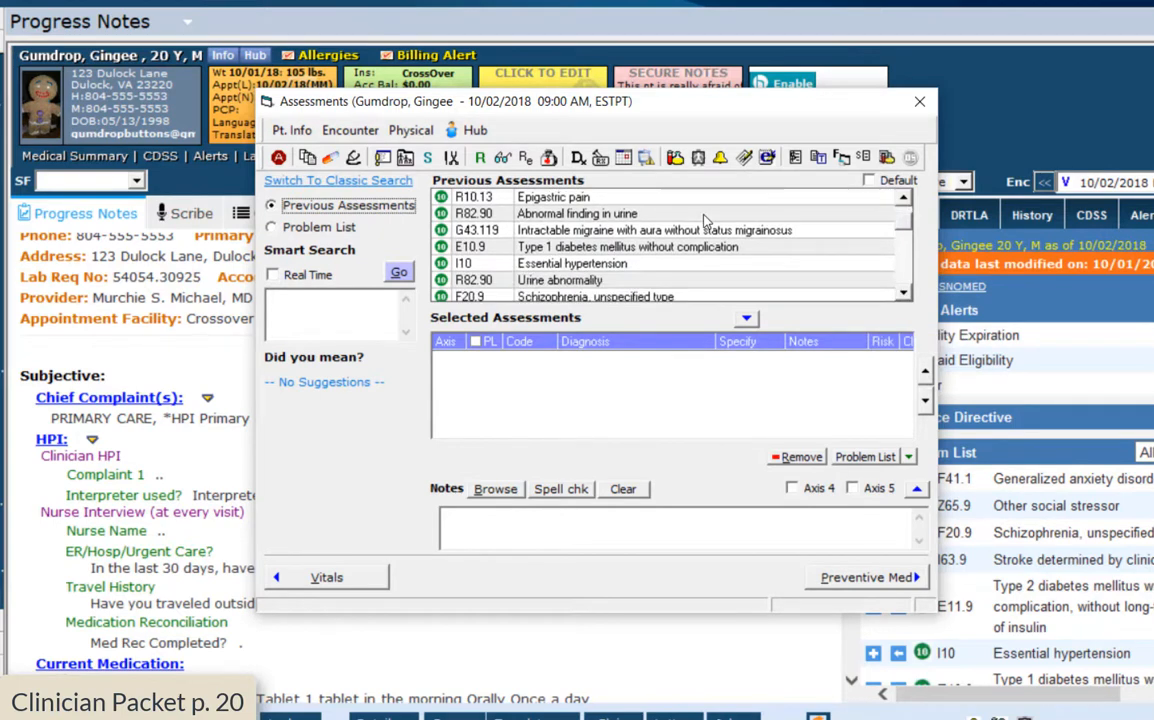
{"action": "scroll", "coordinate": [704, 217], "scroll_direction": "down", "scroll_amount": 1}
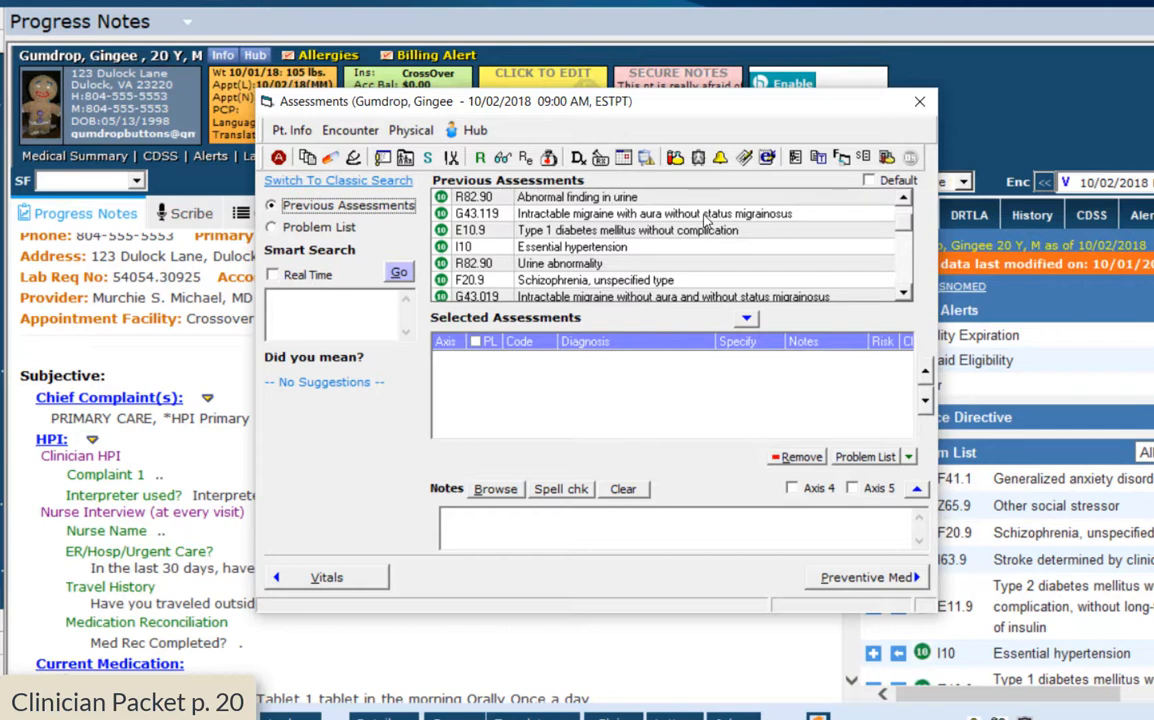
{"action": "double_click", "coordinate": [566, 250]}
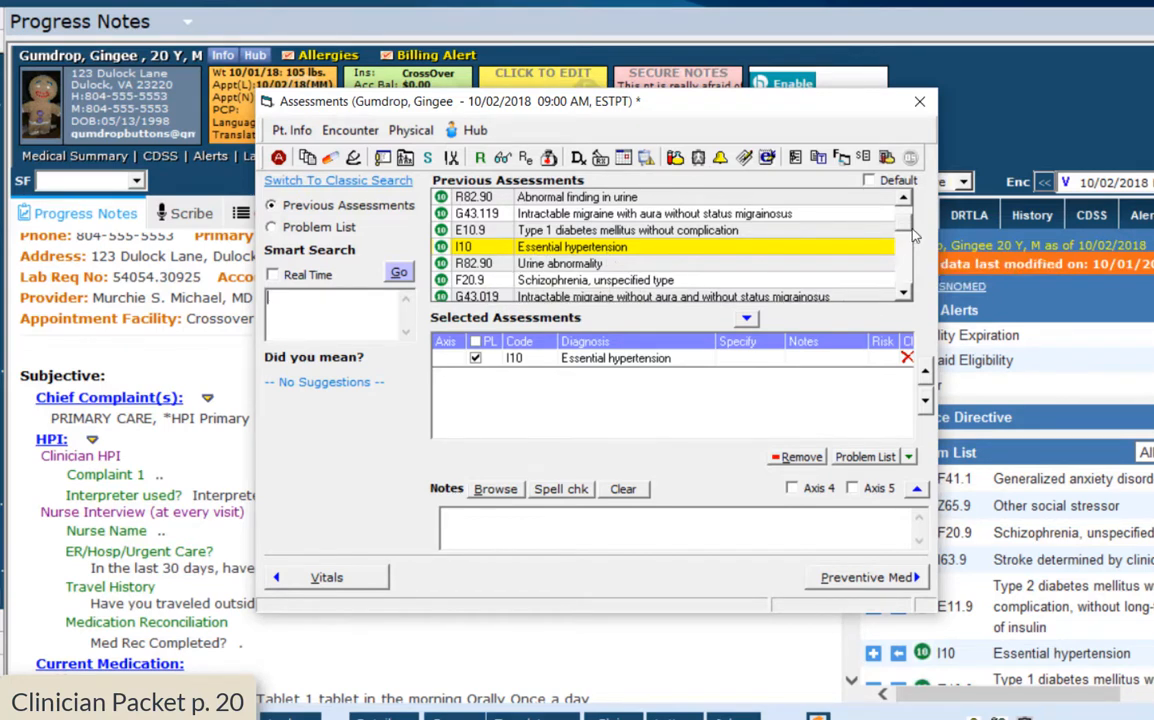
Add E11.9 Type 2 diabetes mellitus and Z00.00 General medical exam from previous assessments
{"action": "scroll", "coordinate": [822, 228], "scroll_direction": "down", "scroll_amount": 3}
{"action": "scroll", "coordinate": [905, 278], "scroll_direction": "down", "scroll_amount": 2}
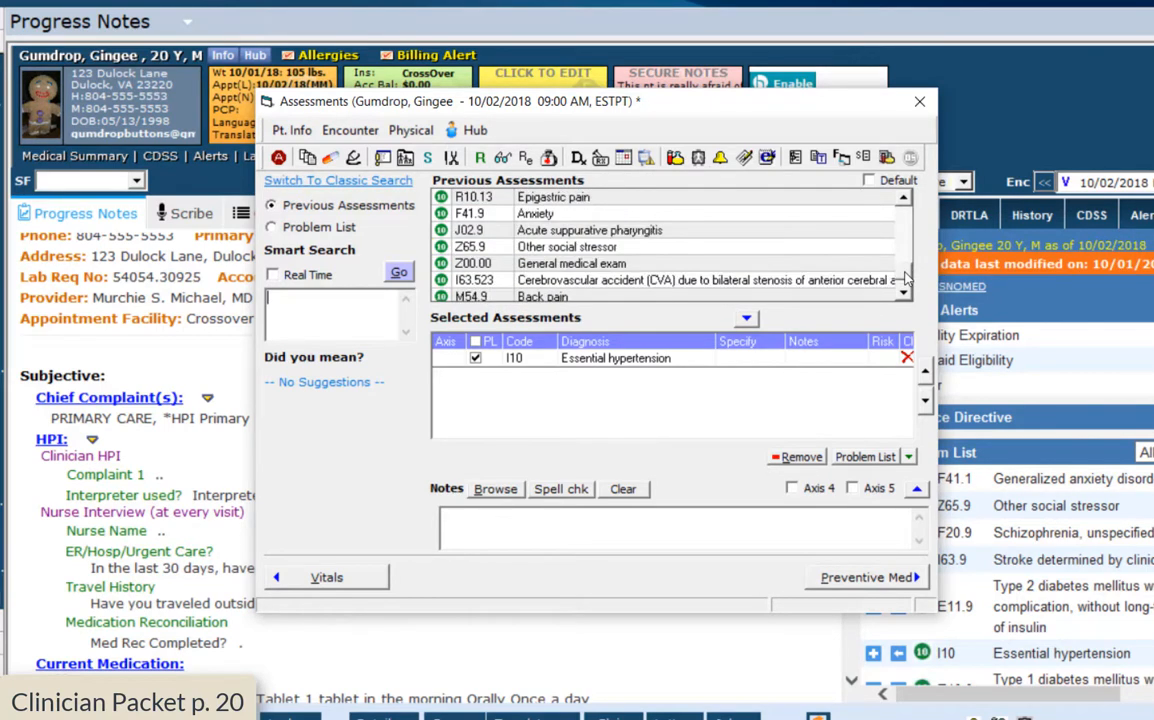
{"action": "scroll", "coordinate": [703, 214], "scroll_direction": "down", "scroll_amount": 2}
{"action": "scroll", "coordinate": [893, 195], "scroll_direction": "up", "scroll_amount": 5}
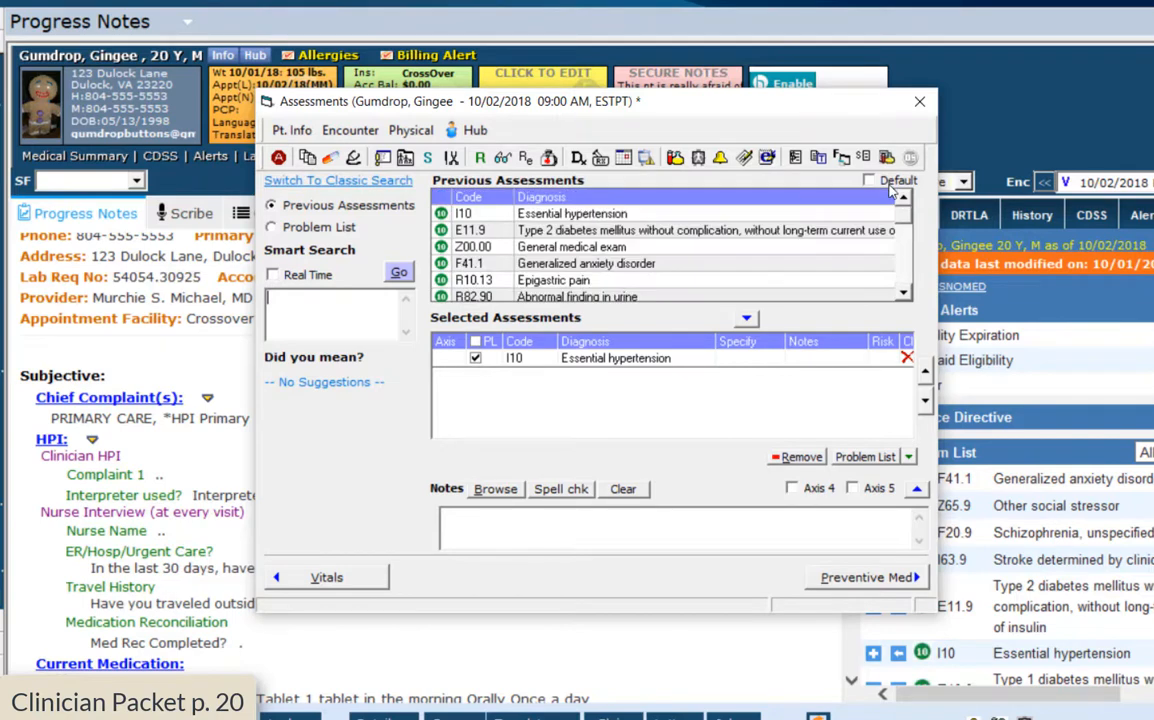
{"action": "double_click", "coordinate": [612, 229]}
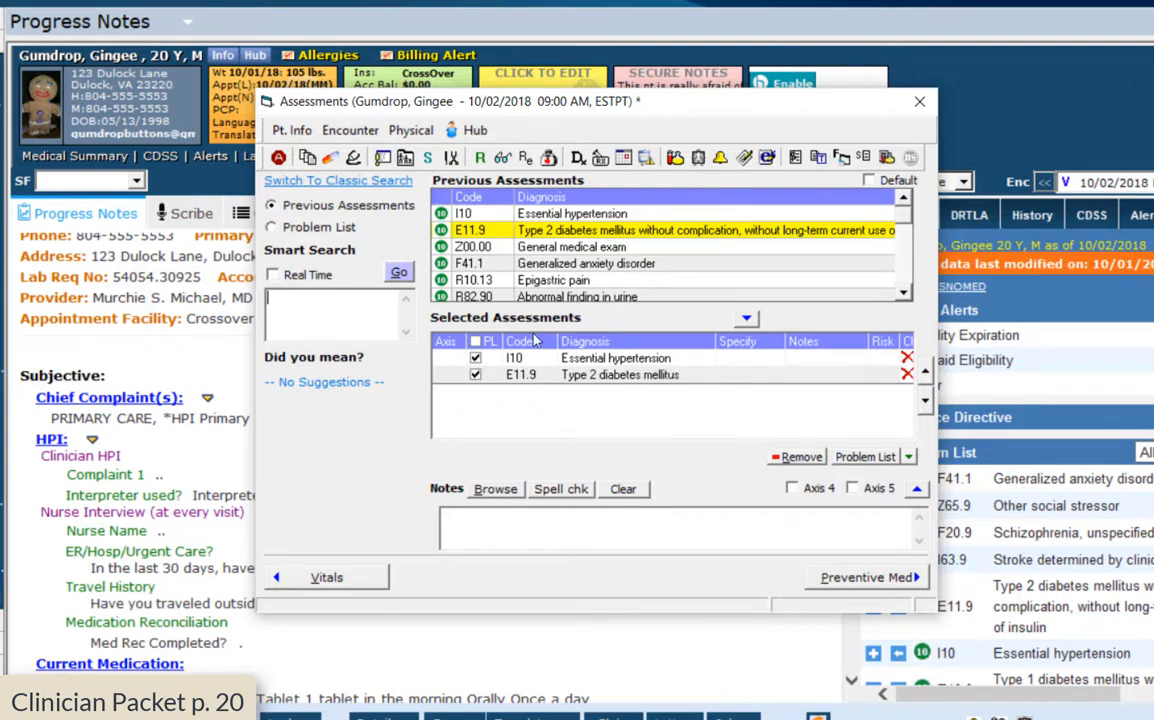
{"action": "left_click_drag", "start_coordinate": [545, 105], "coordinate": [440, 86]}
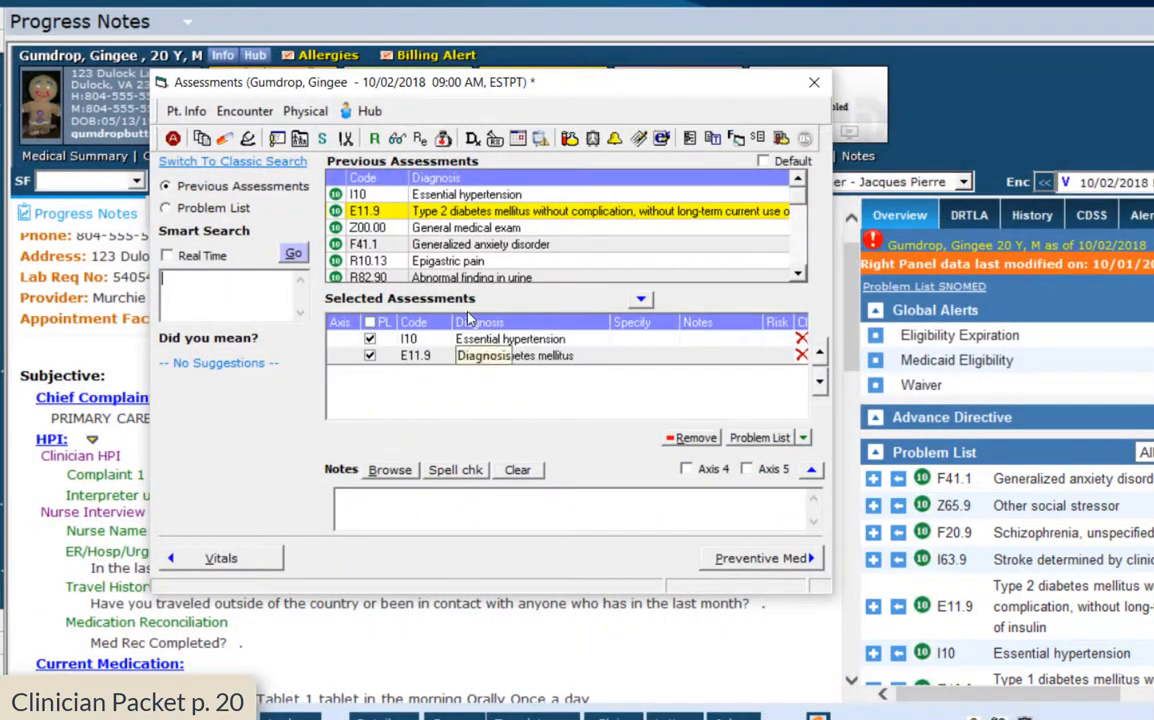
{"action": "double_click", "coordinate": [438, 227]}
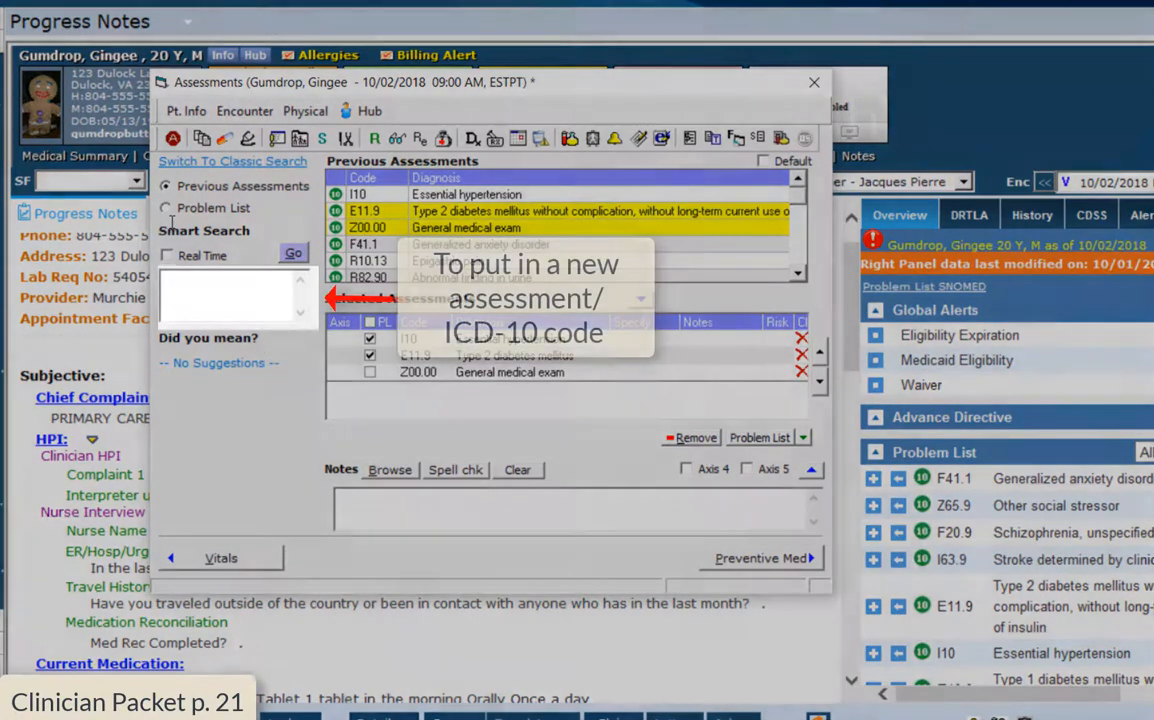
Search assessments for 'migraines' and choose Migraines for ICD-10 specification
{"action": "type", "text": "migraines"}
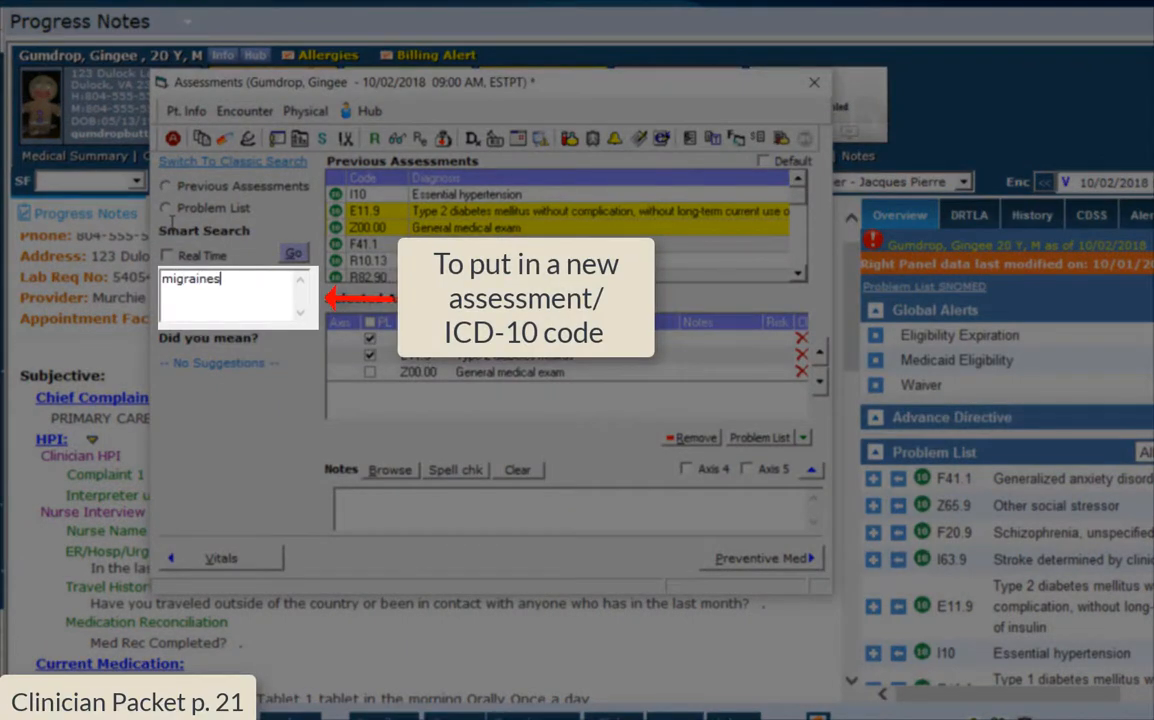
{"action": "key", "text": "Return"}
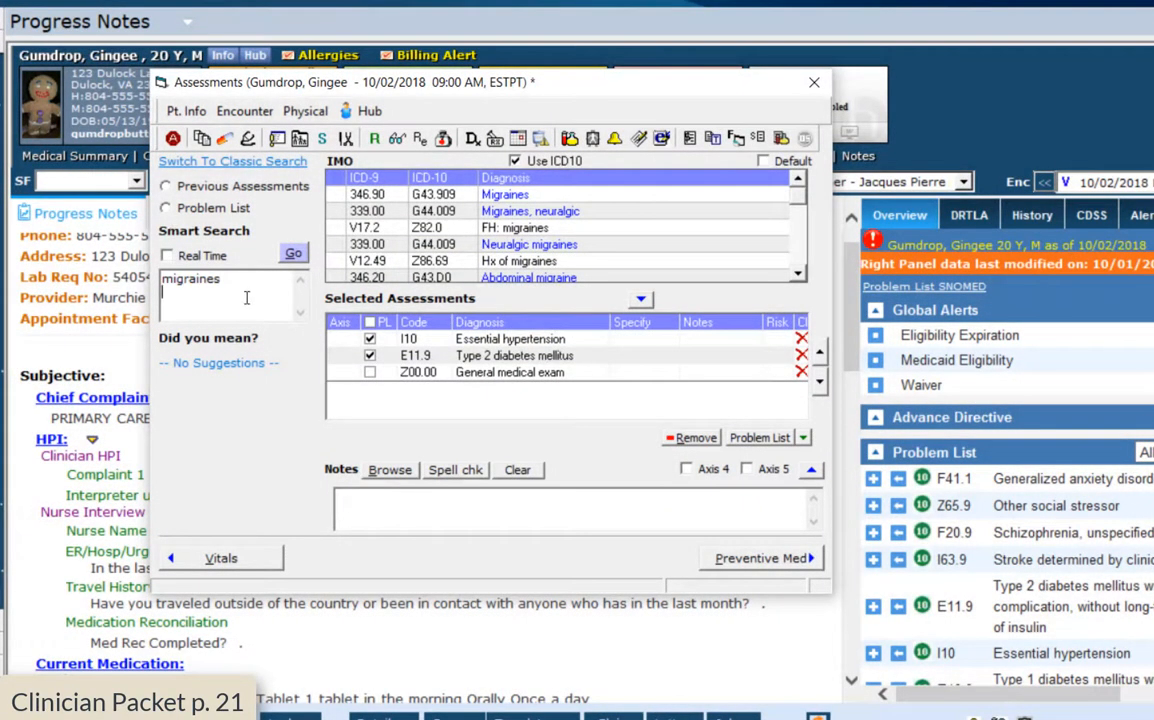
{"action": "left_click", "coordinate": [517, 198]}
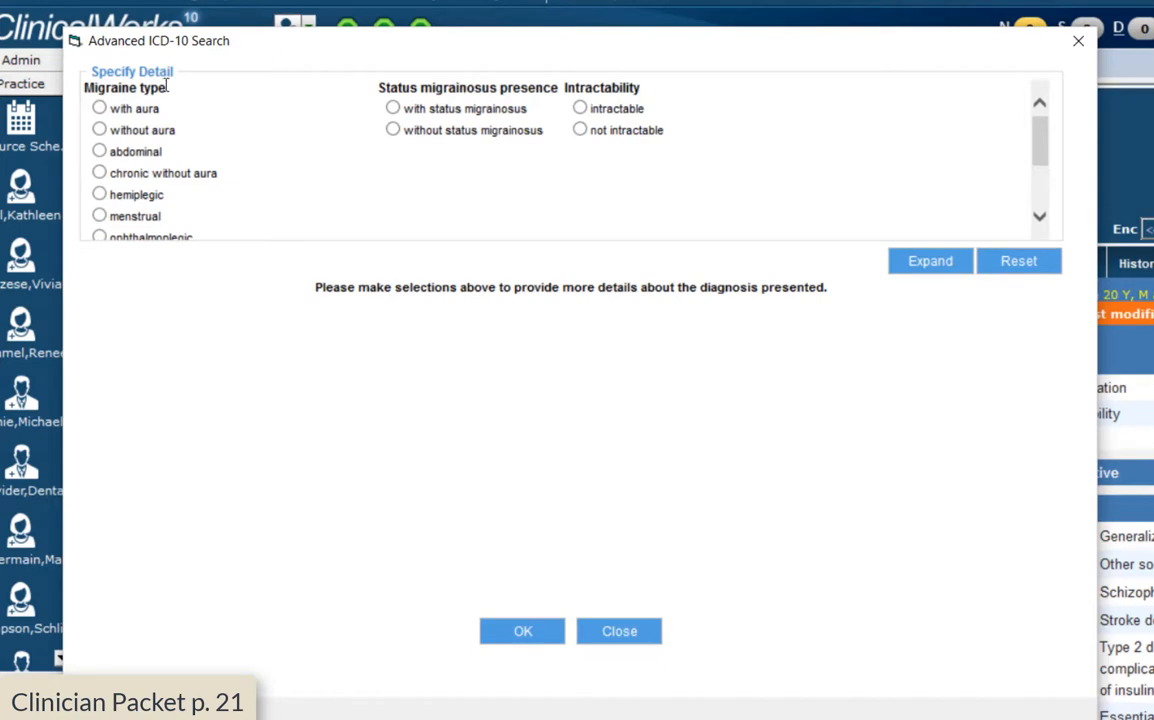
Specify migraine with aura, with status migrainosus, intractable, and add G43.111 as an assessment
{"action": "left_click", "coordinate": [100, 109]}
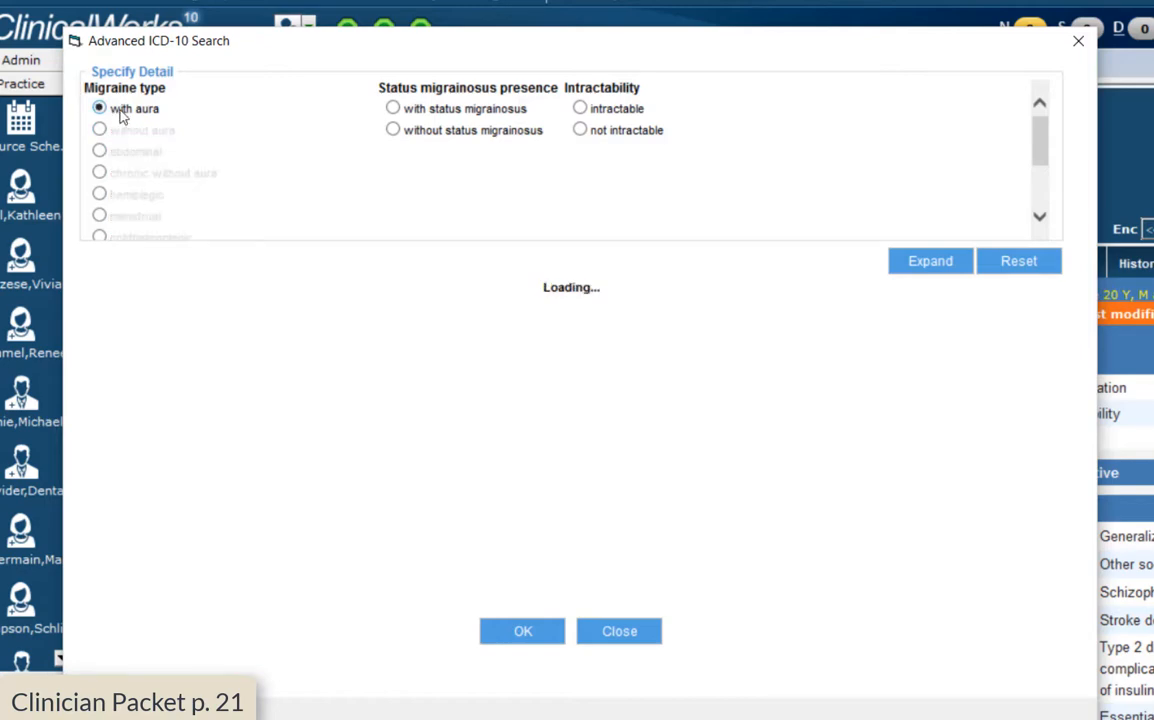
{"action": "left_click", "coordinate": [395, 110]}
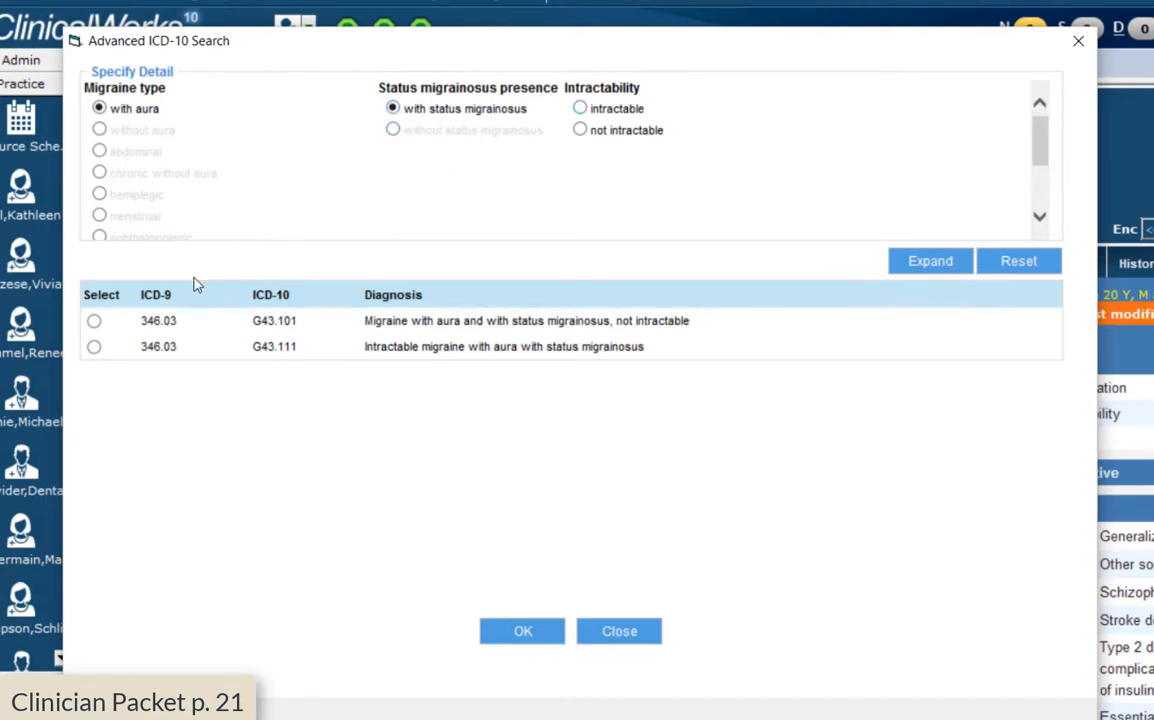
{"action": "left_click", "coordinate": [596, 109]}
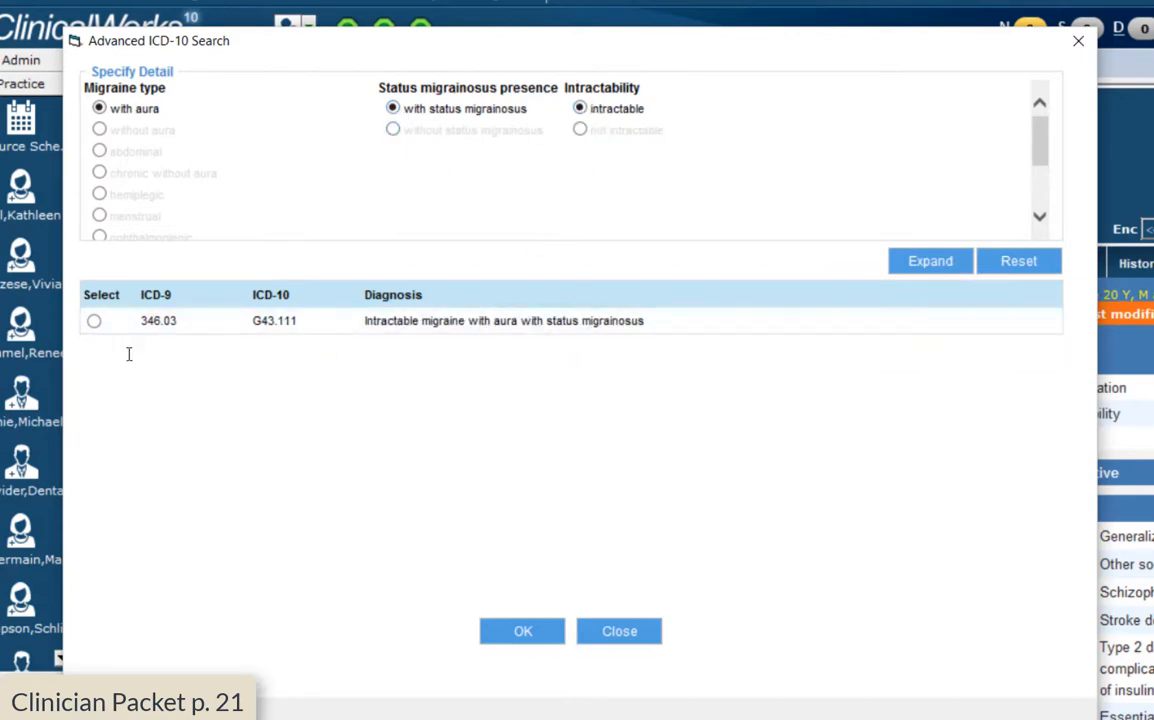
{"action": "left_click", "coordinate": [93, 321]}
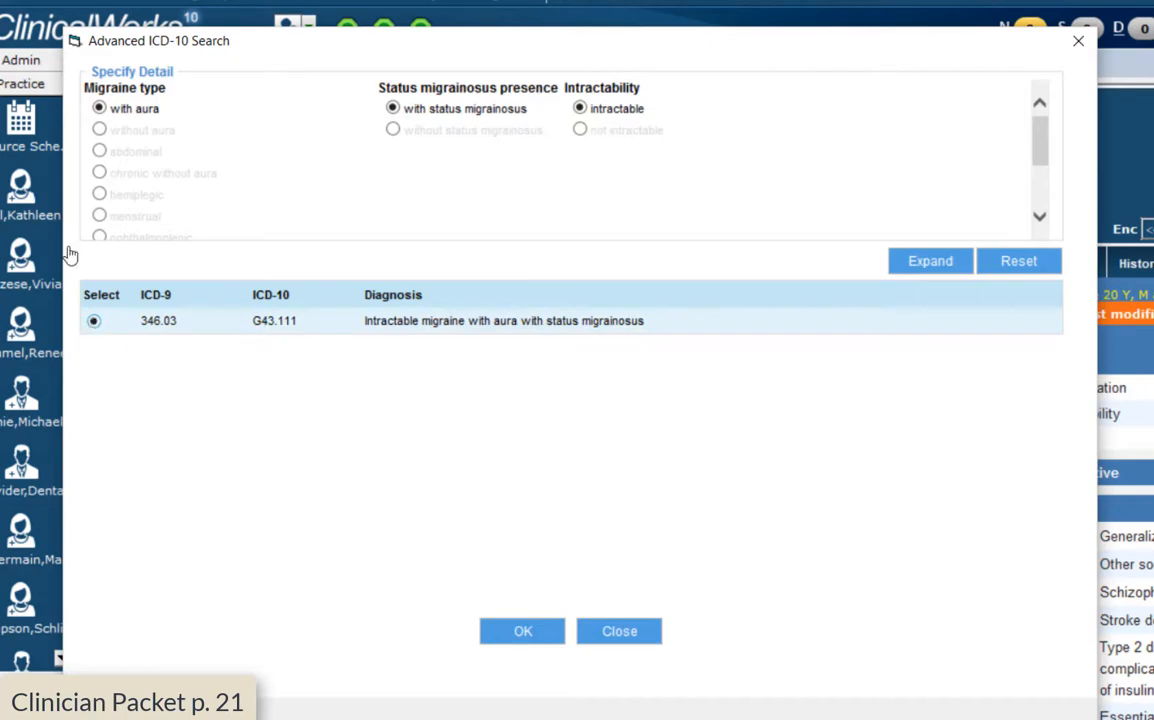
{"action": "left_click", "coordinate": [523, 630]}
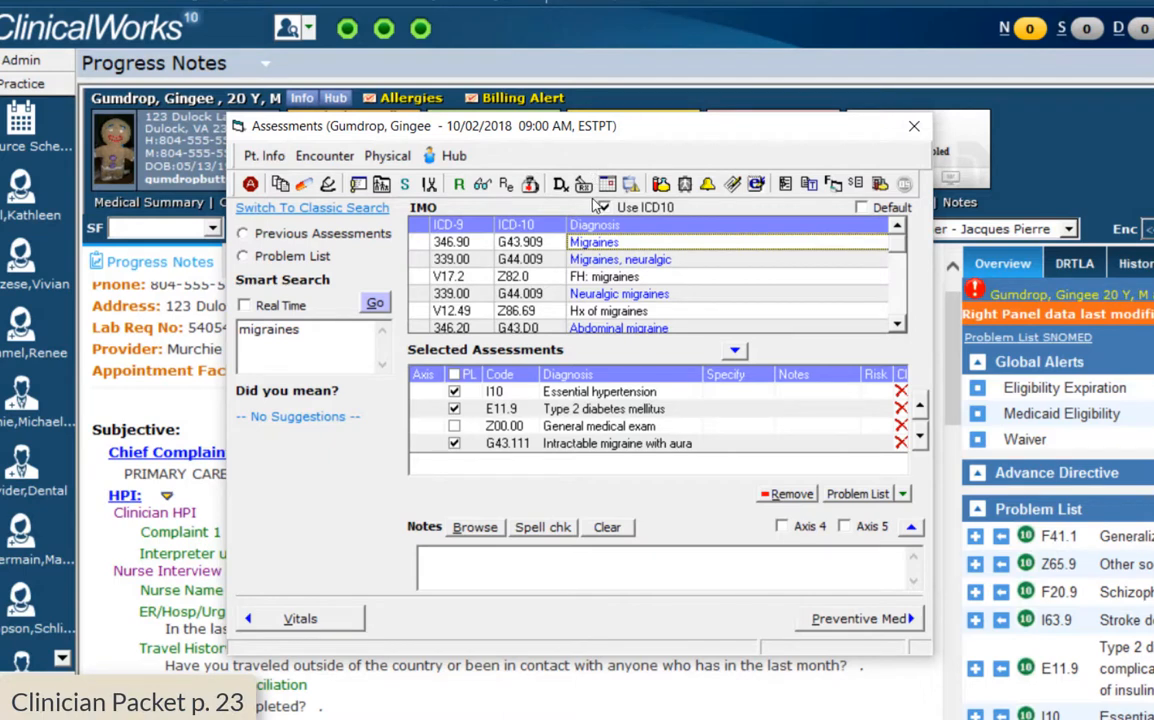
Open the visit's Treatment and review the assessment tabs, returning to Essential hypertension
{"action": "left_click", "coordinate": [585, 193]}
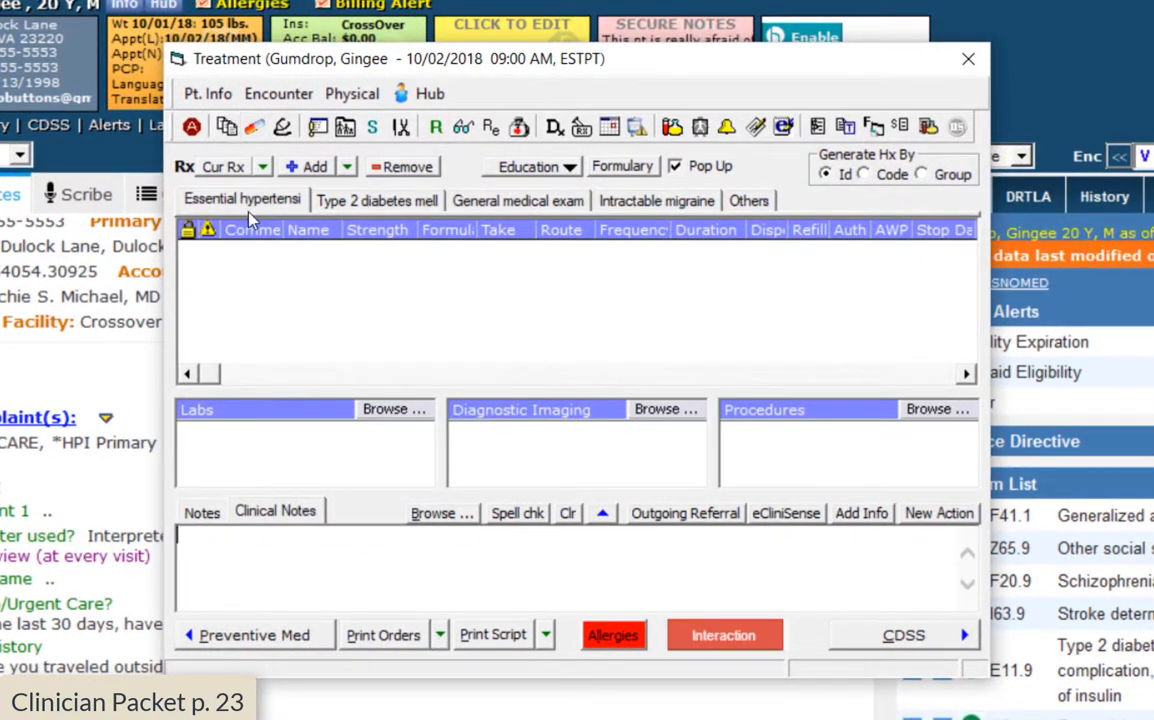
{"action": "left_click", "coordinate": [377, 200]}
{"action": "left_click", "coordinate": [520, 204]}
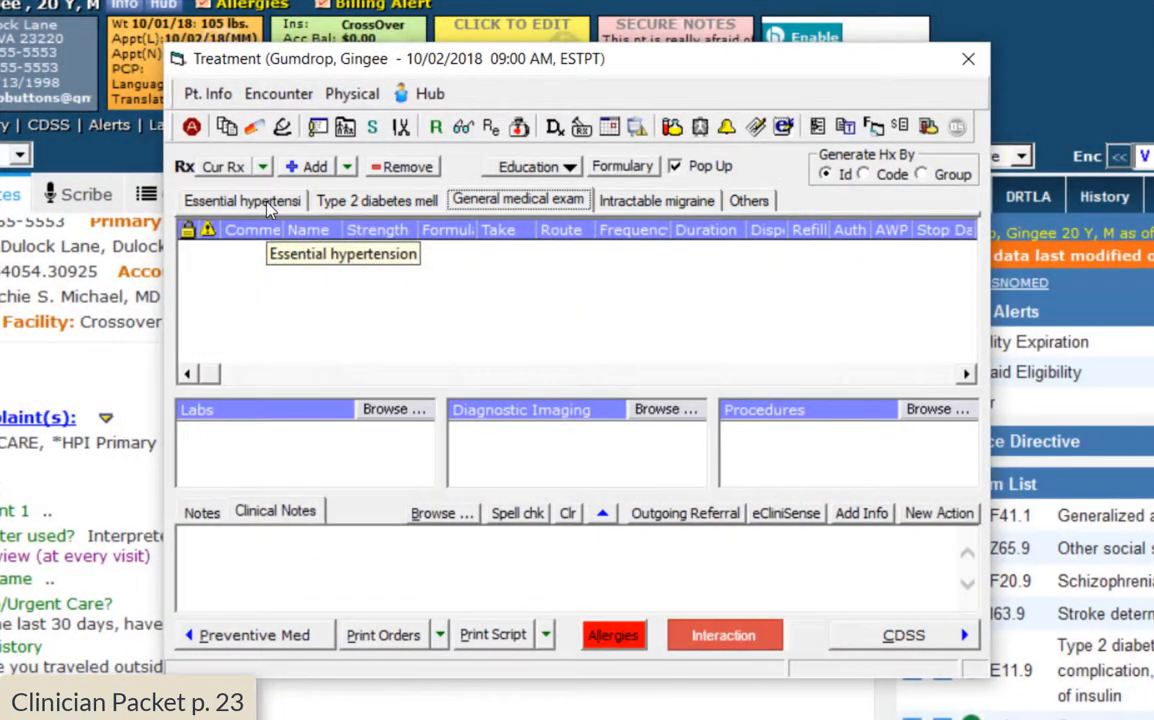
{"action": "left_click", "coordinate": [250, 202]}
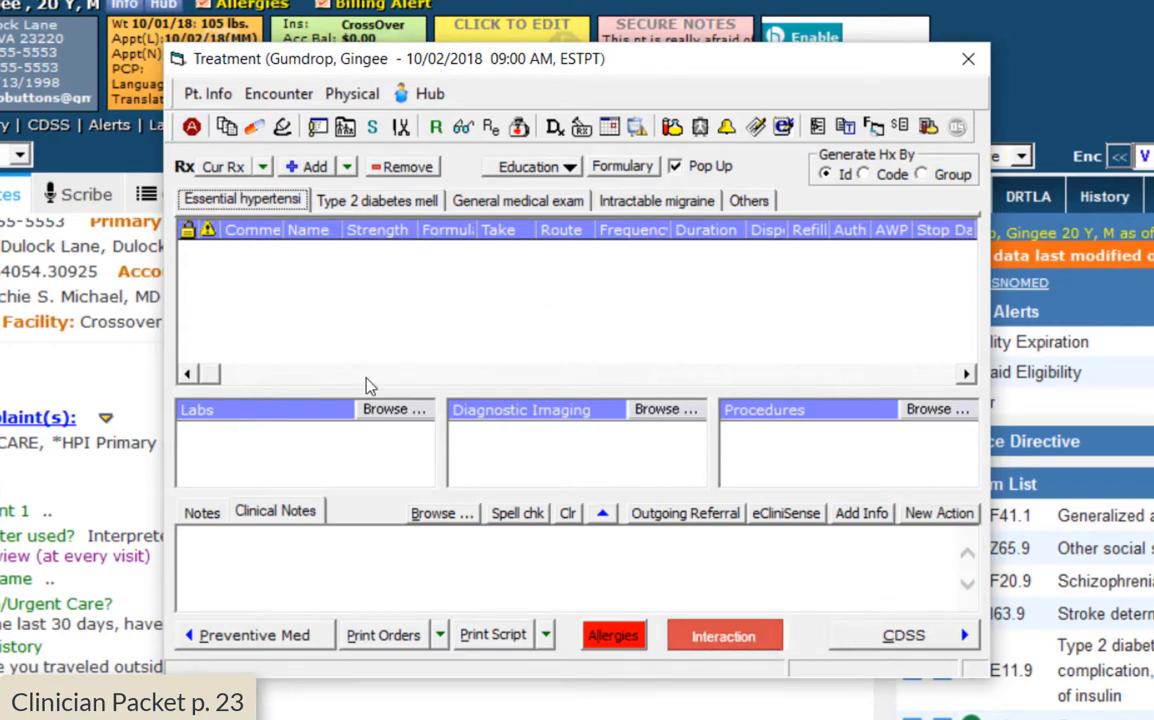
Begin the Essential hypertension clinical note with 'Essential hypertension--'
{"action": "left_click", "coordinate": [279, 566]}
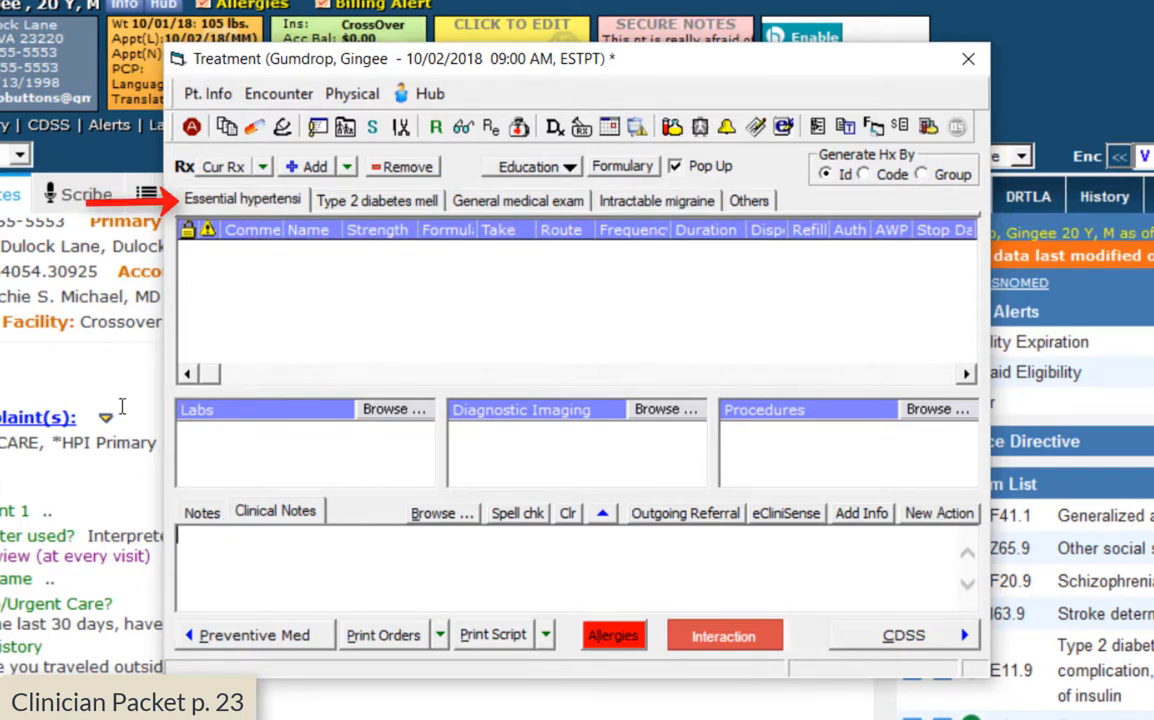
{"action": "type", "text": "Ess"}
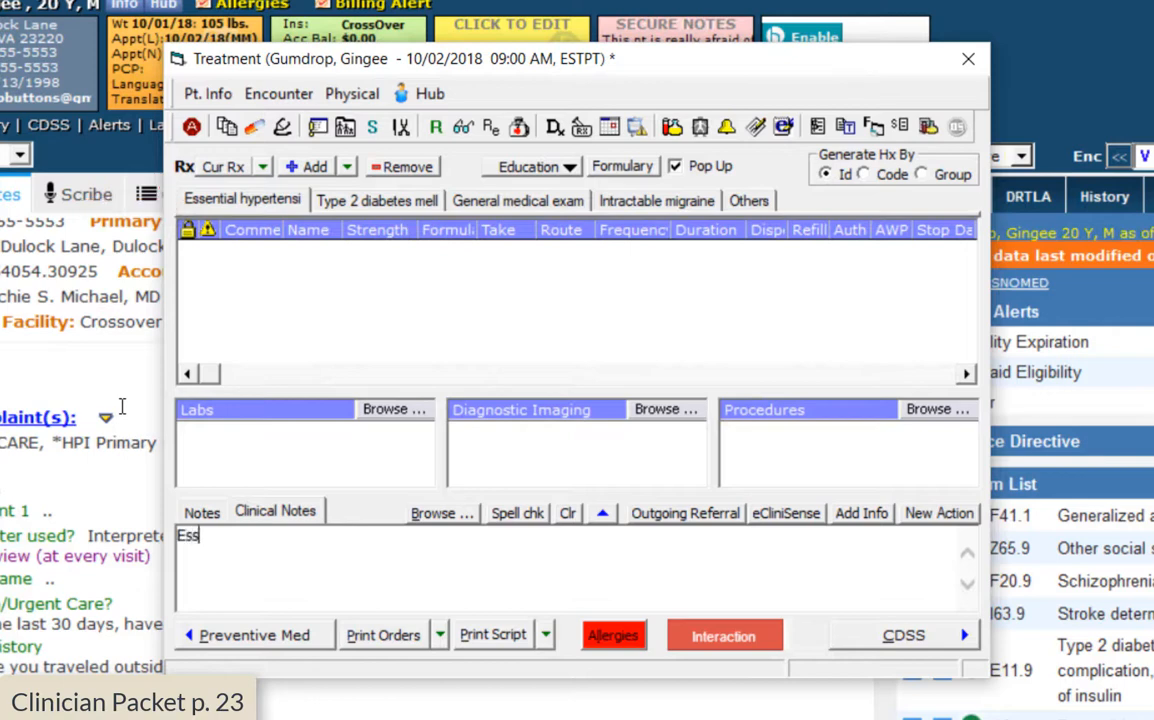
{"action": "type", "text": "ential hyp"}
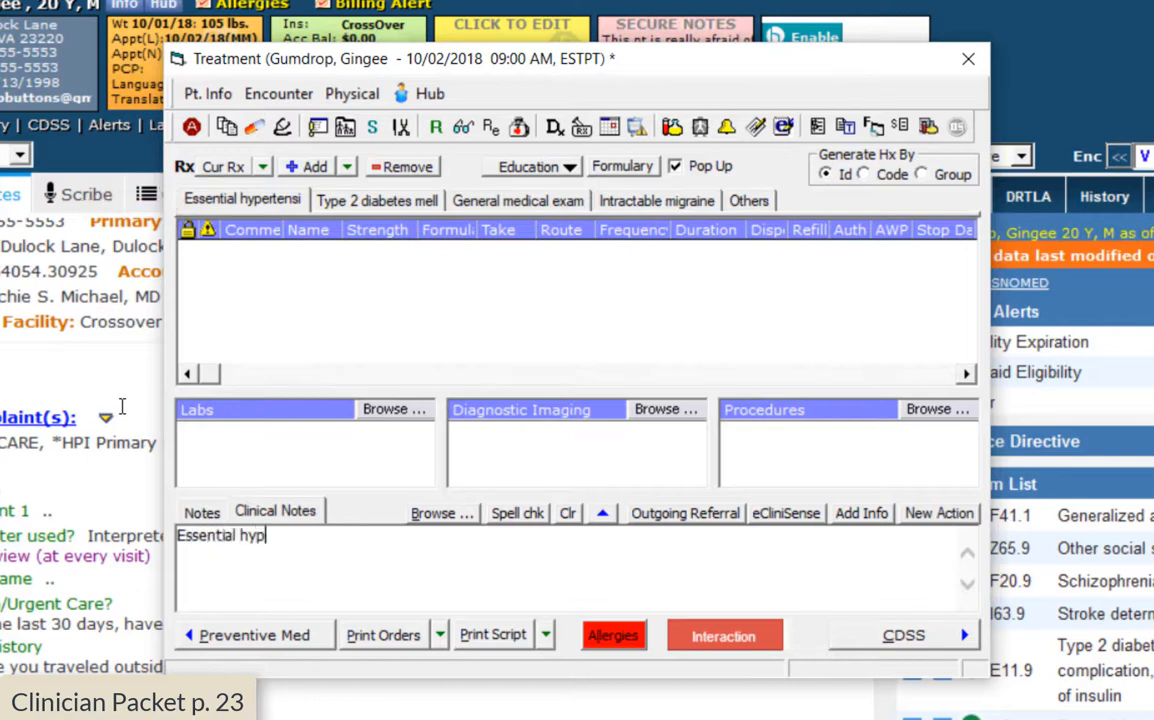
{"action": "type", "text": "ertension--"}
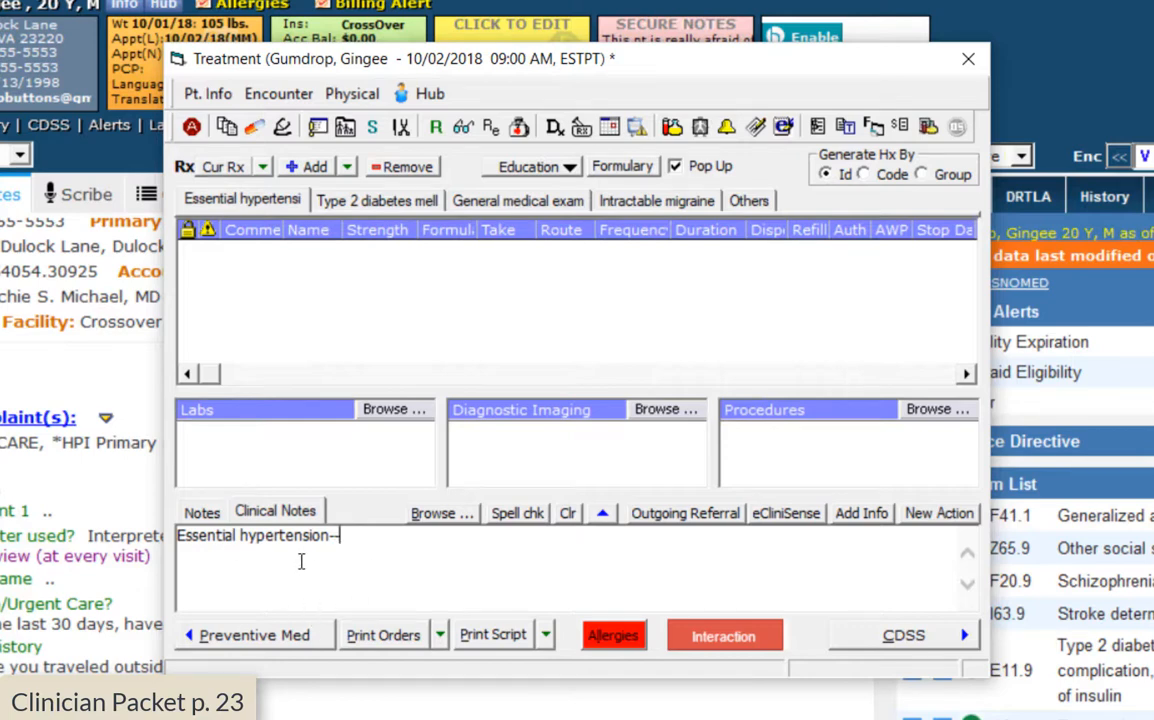
{"action": "left_click", "coordinate": [392, 202]}
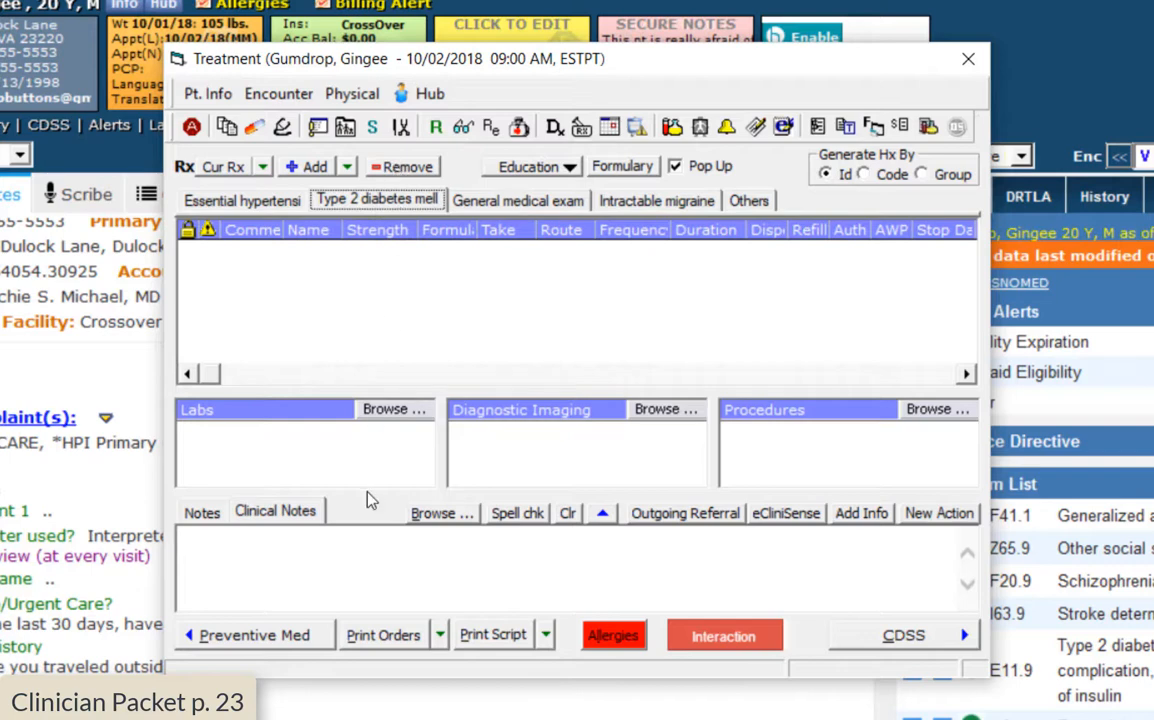
Write the diabetes clinical note: 'Diabetes Notes--Instructed pt to exercise for 30 min a day five times a week.'
{"action": "left_click", "coordinate": [245, 560]}
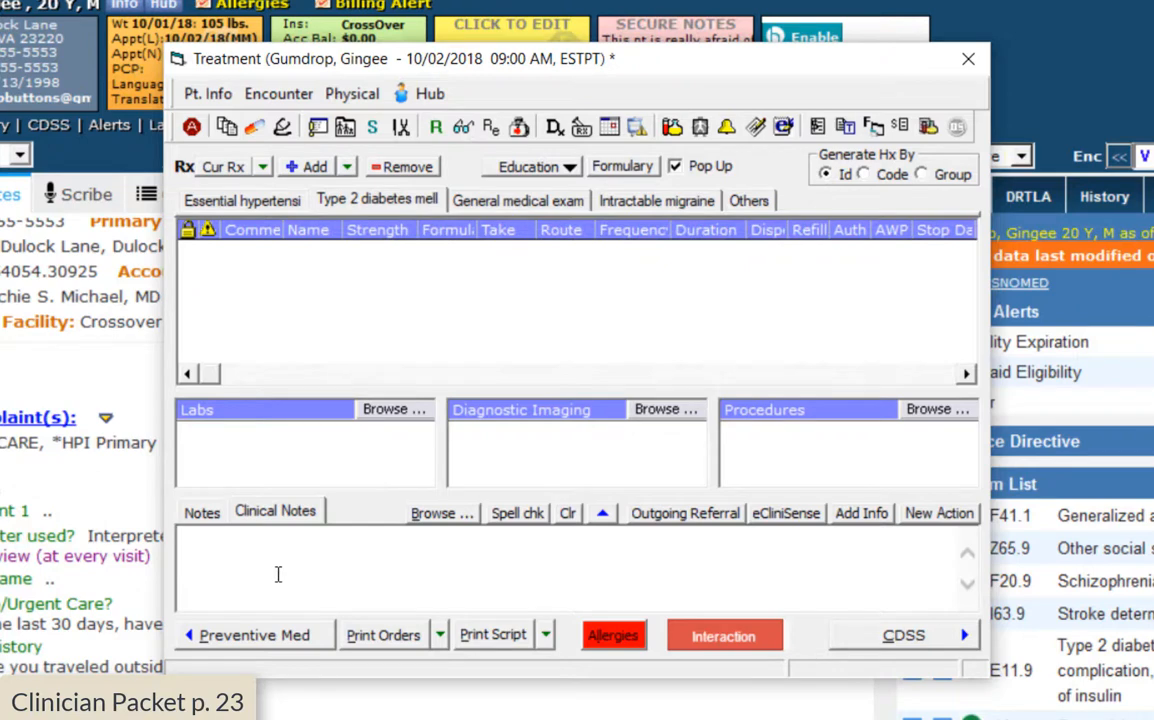
{"action": "type", "text": "Diabetes Note"}
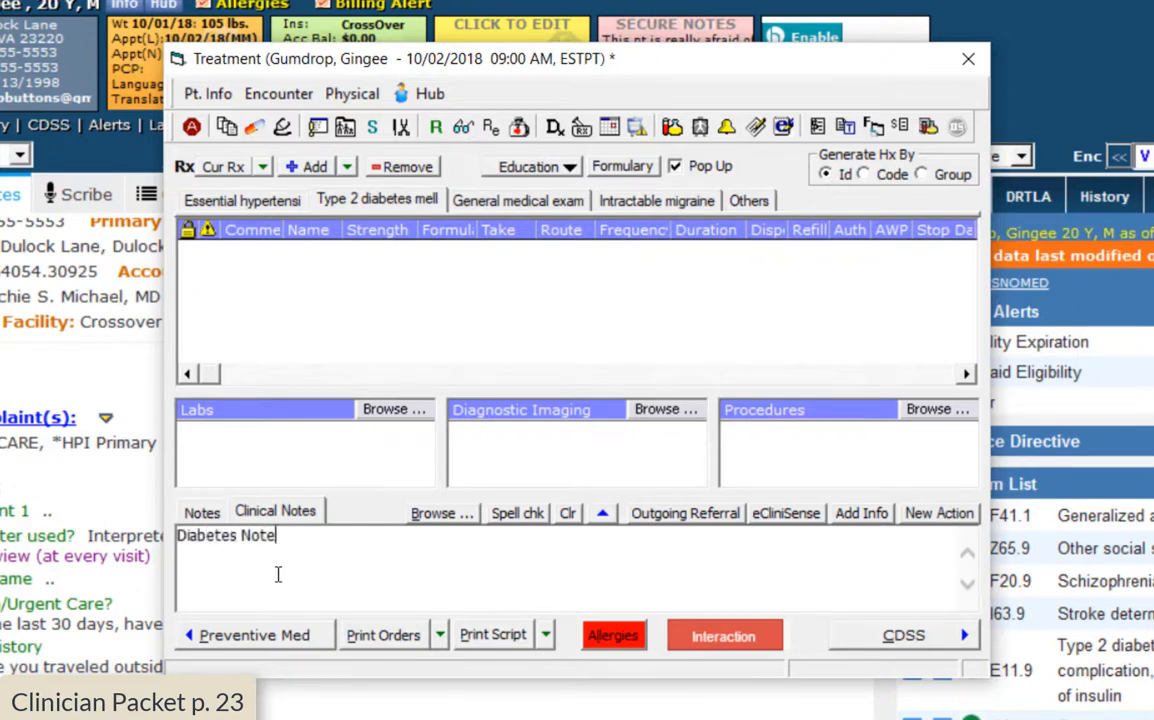
{"action": "type", "text": "s--Instructed teh p"}
{"action": "key", "text": "BackSpace"}
{"action": "key", "text": "BackSpace"}
{"action": "key", "text": "BackSpace"}
{"action": "key", "text": "BackSpace"}
{"action": "key", "text": "BackSpace"}
{"action": "type", "text": "pt to exercise for "}
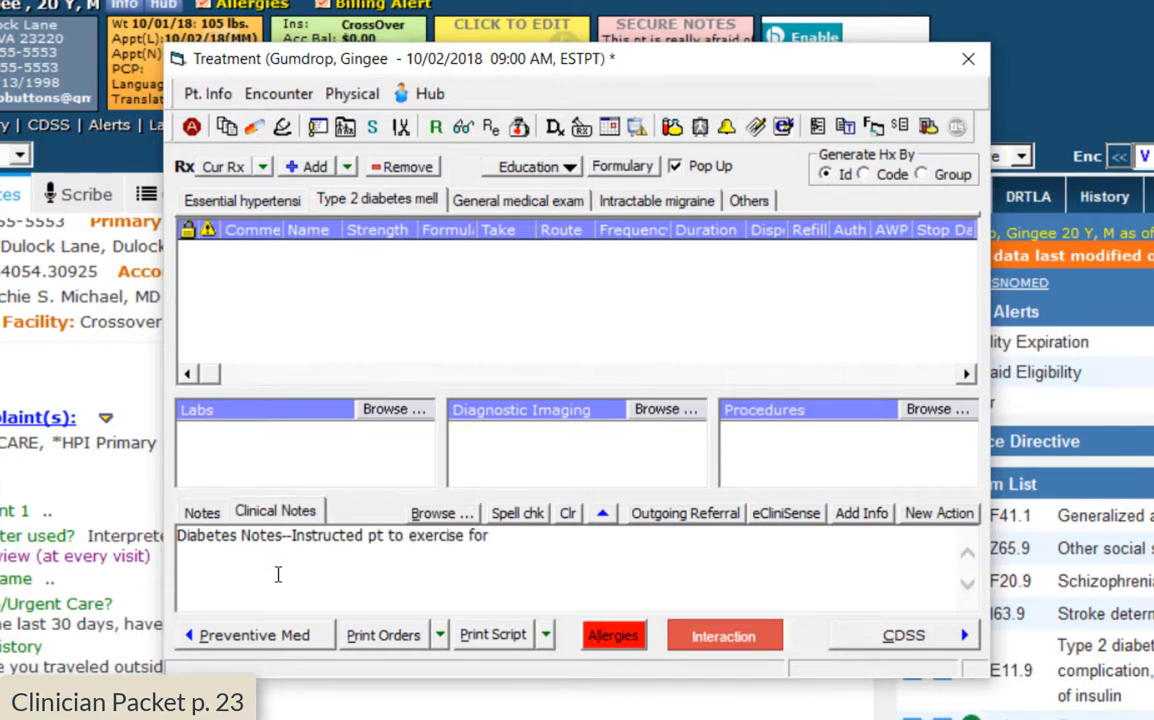
{"action": "type", "text": "30 min a day five "}
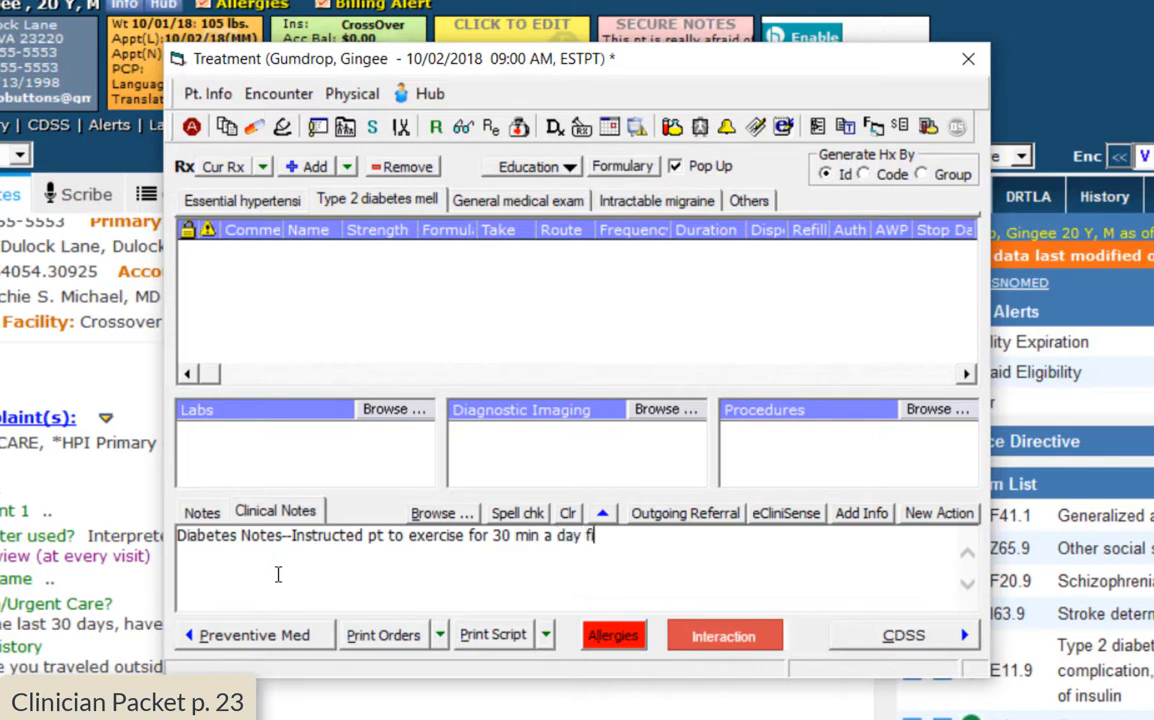
{"action": "type", "text": "times a week."}
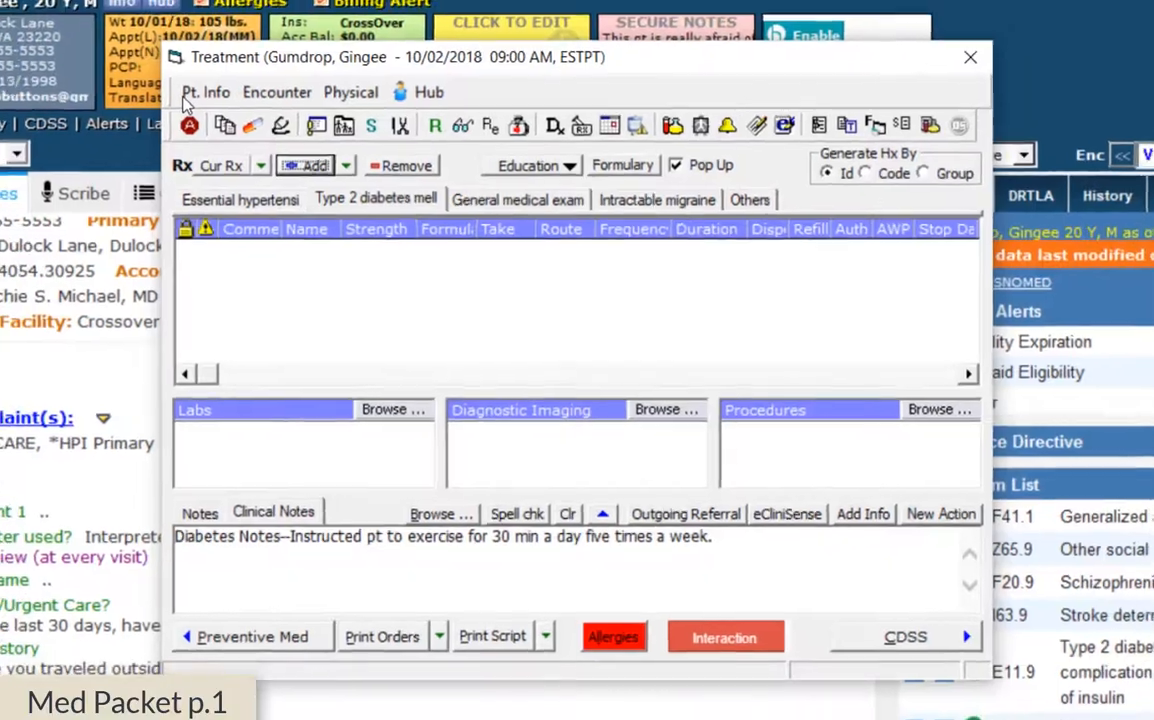
Add a new Rx linked to I10 Essential hypertension and select Lisinopril from the 'lisinopril' search
{"action": "left_click", "coordinate": [295, 158]}
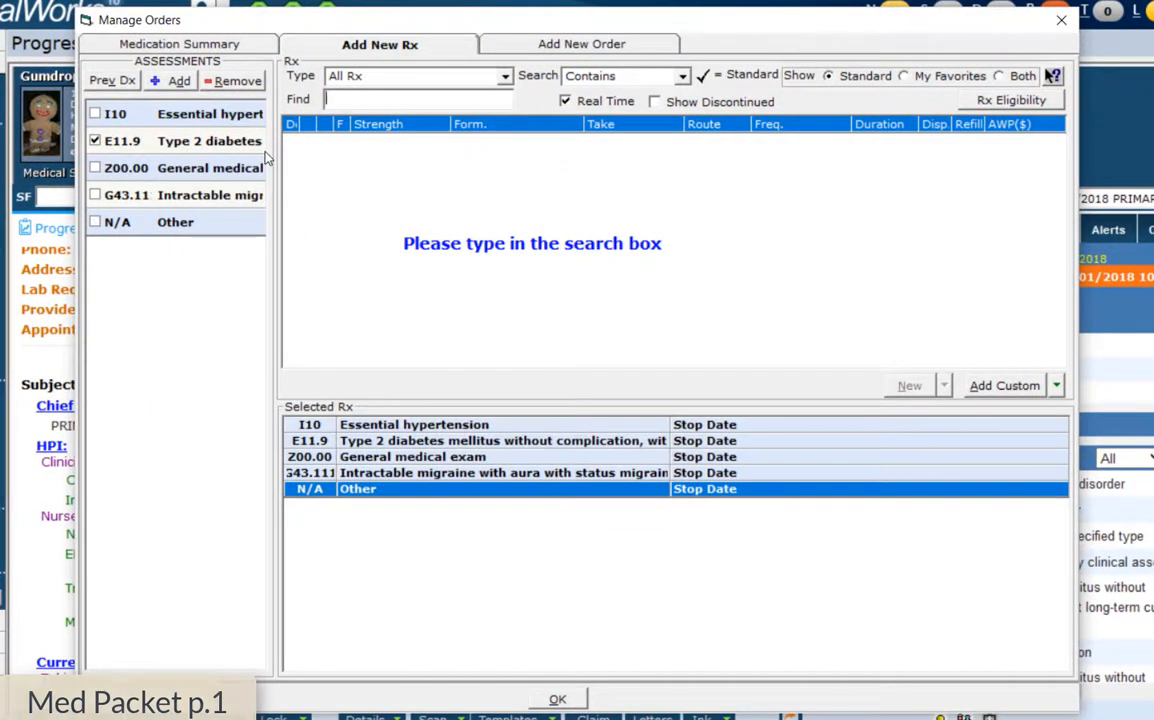
{"action": "left_click", "coordinate": [96, 115]}
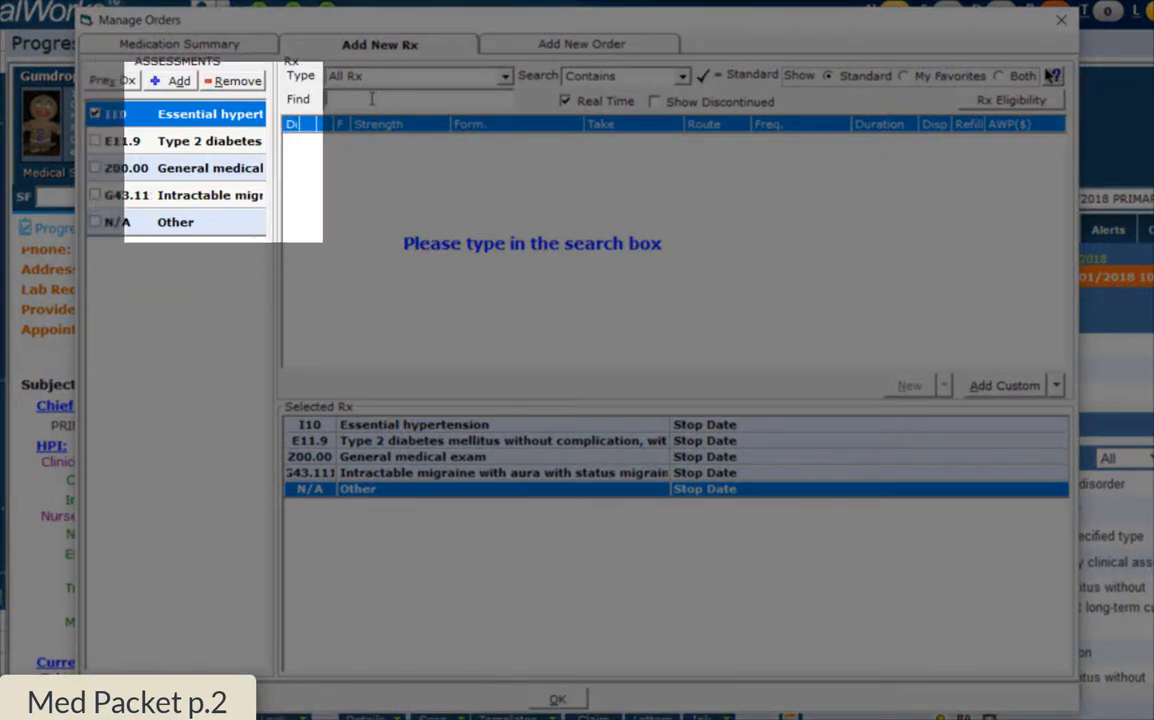
{"action": "type", "text": "lis"}
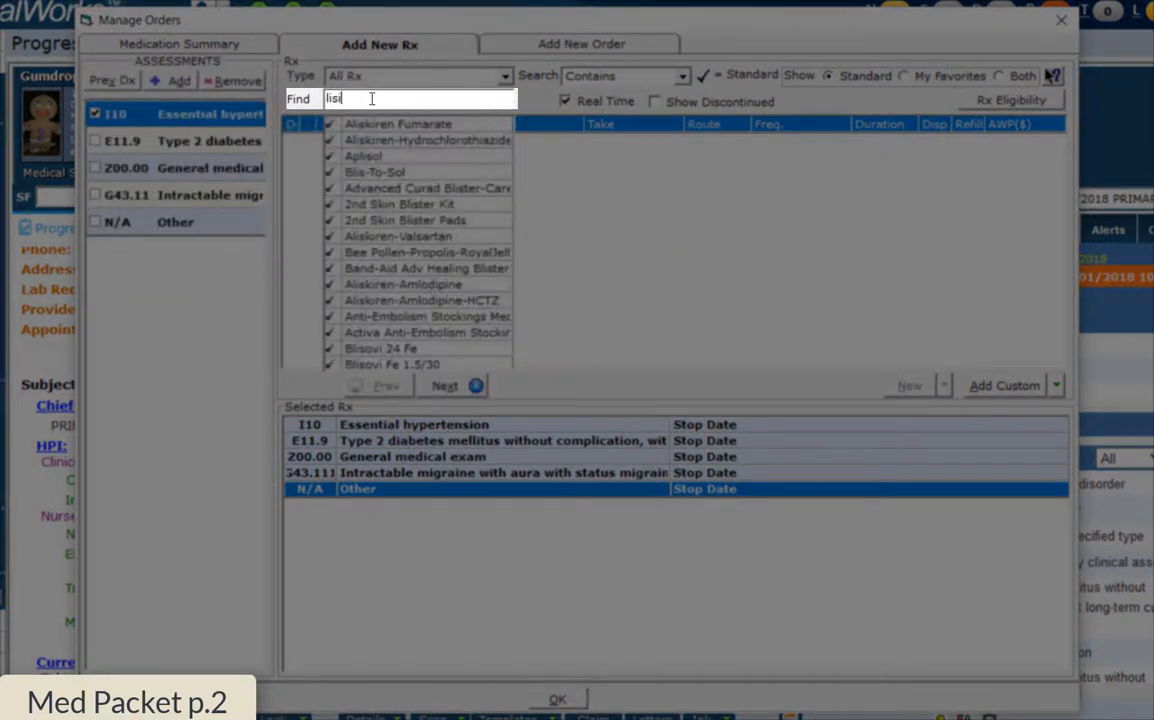
{"action": "type", "text": "inopril"}
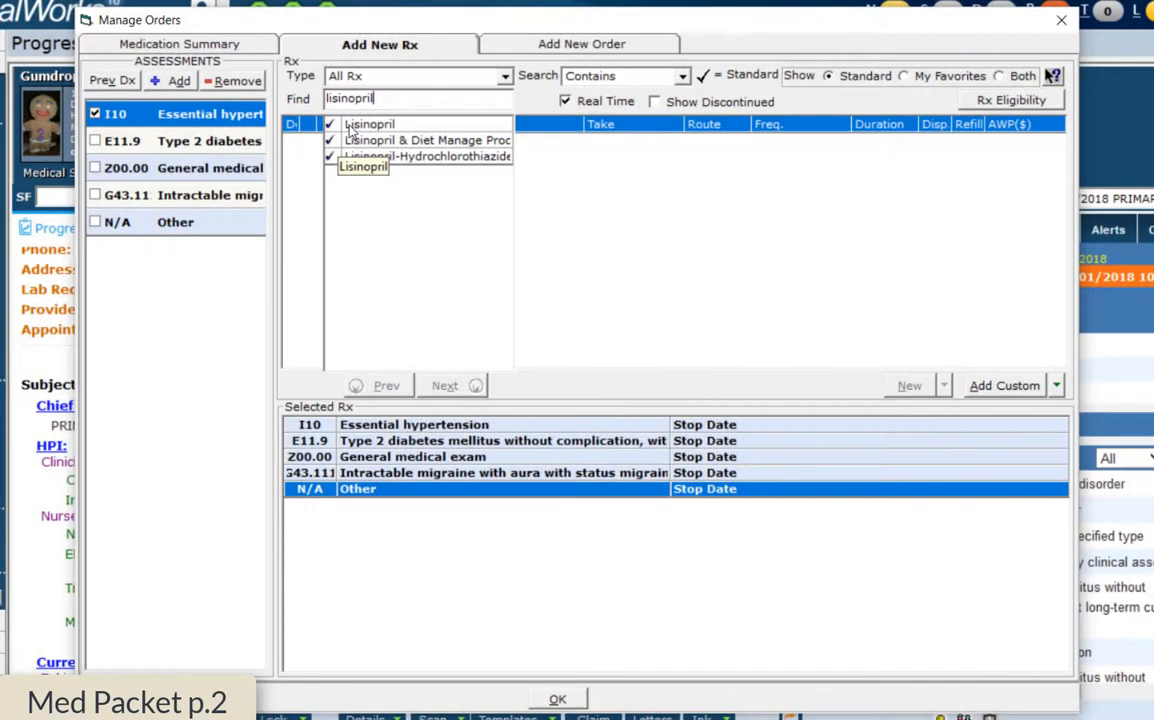
{"action": "left_click", "coordinate": [352, 126]}
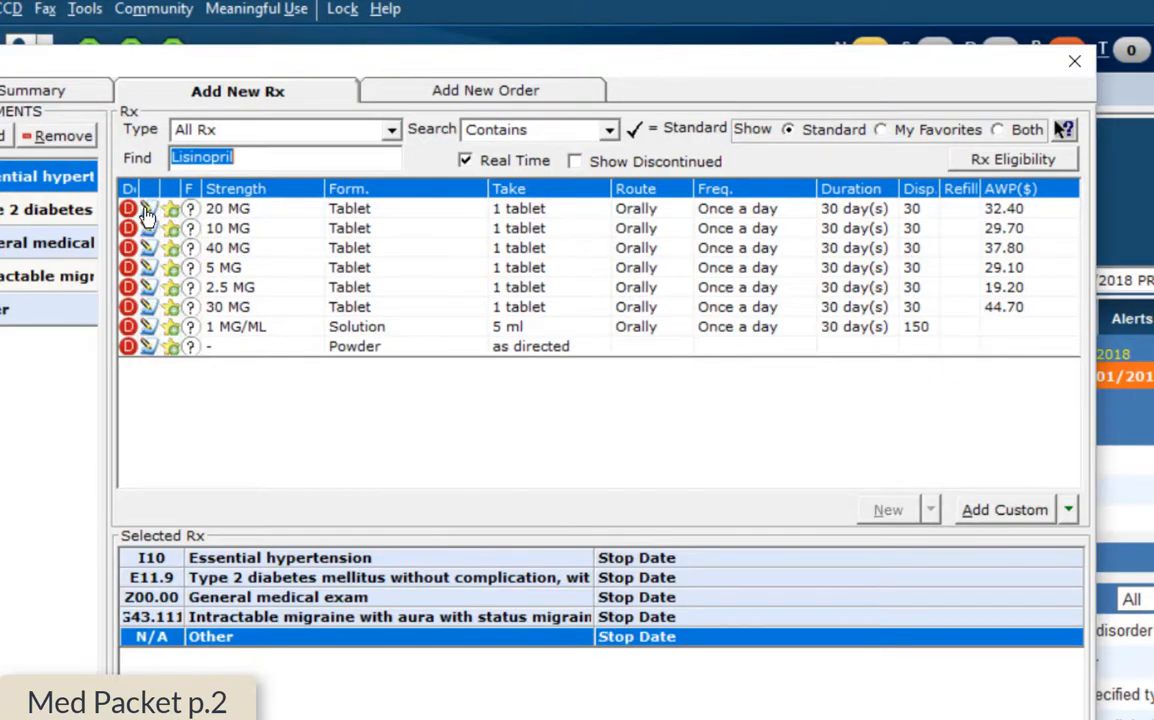
Choose the Lisinopril 20 MG Tablet, once a day 'with food', for 30 days
{"action": "left_click", "coordinate": [147, 207]}
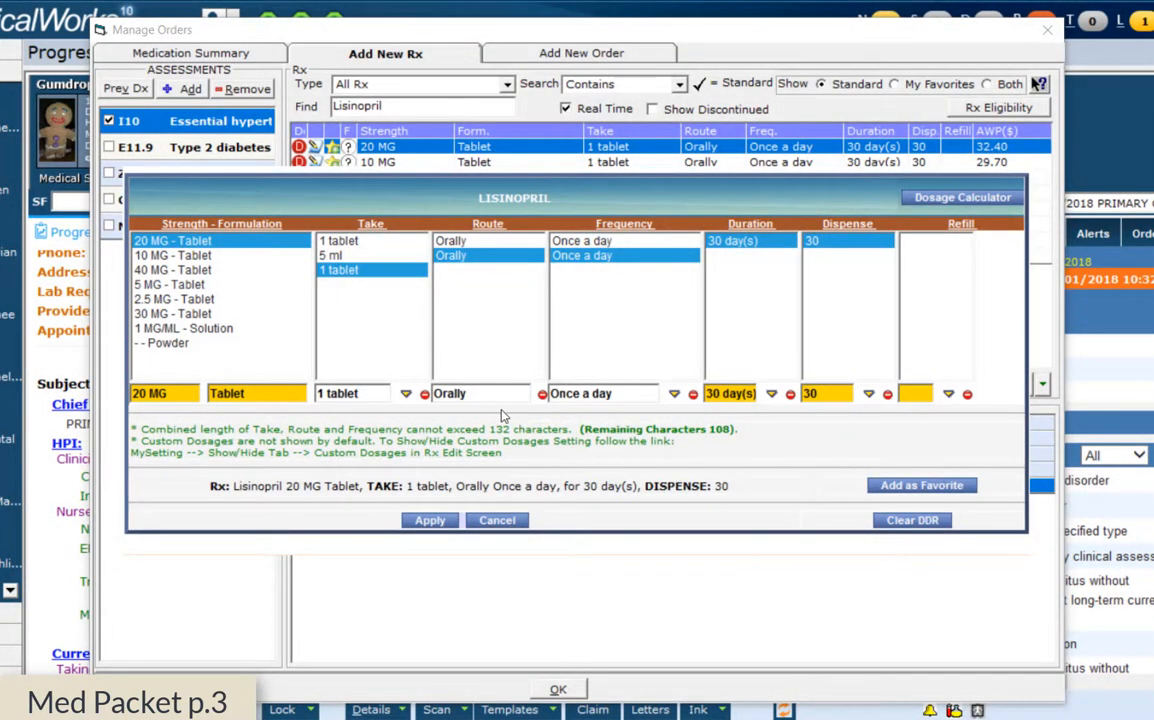
{"action": "left_click", "coordinate": [629, 392]}
{"action": "type", "text": "wit"}
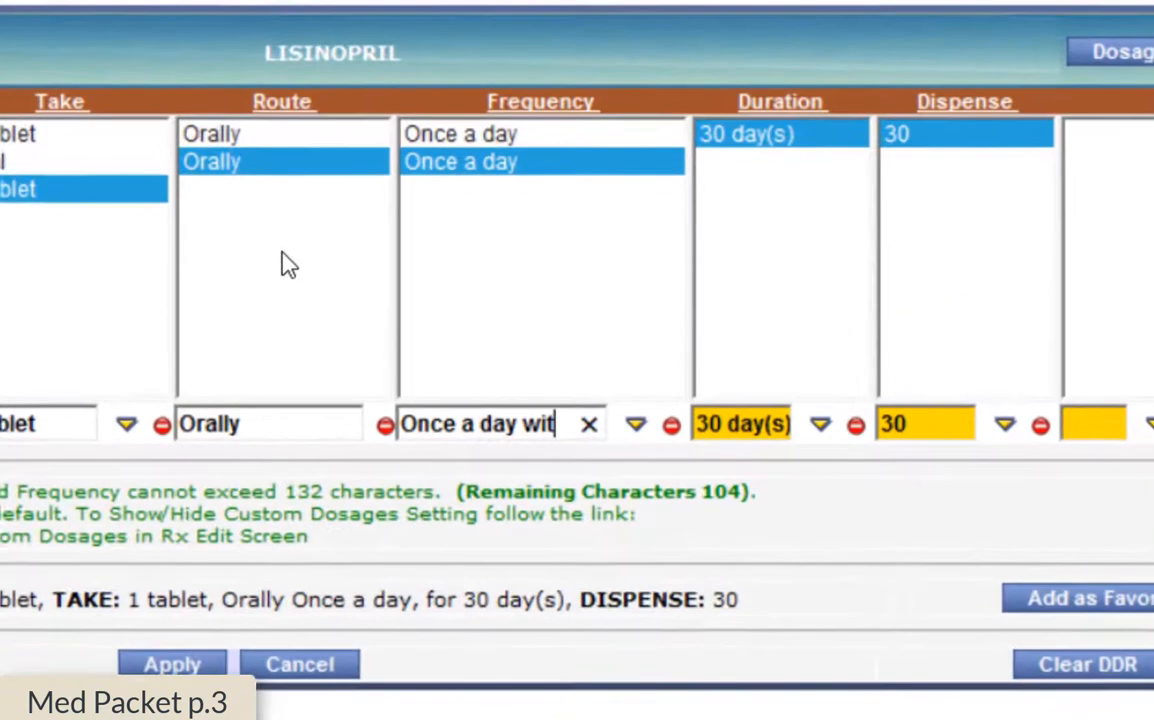
{"action": "type", "text": "gh"}
{"action": "key", "text": "BackSpace"}
{"action": "key", "text": "BackSpace"}
{"action": "type", "text": "h food"}
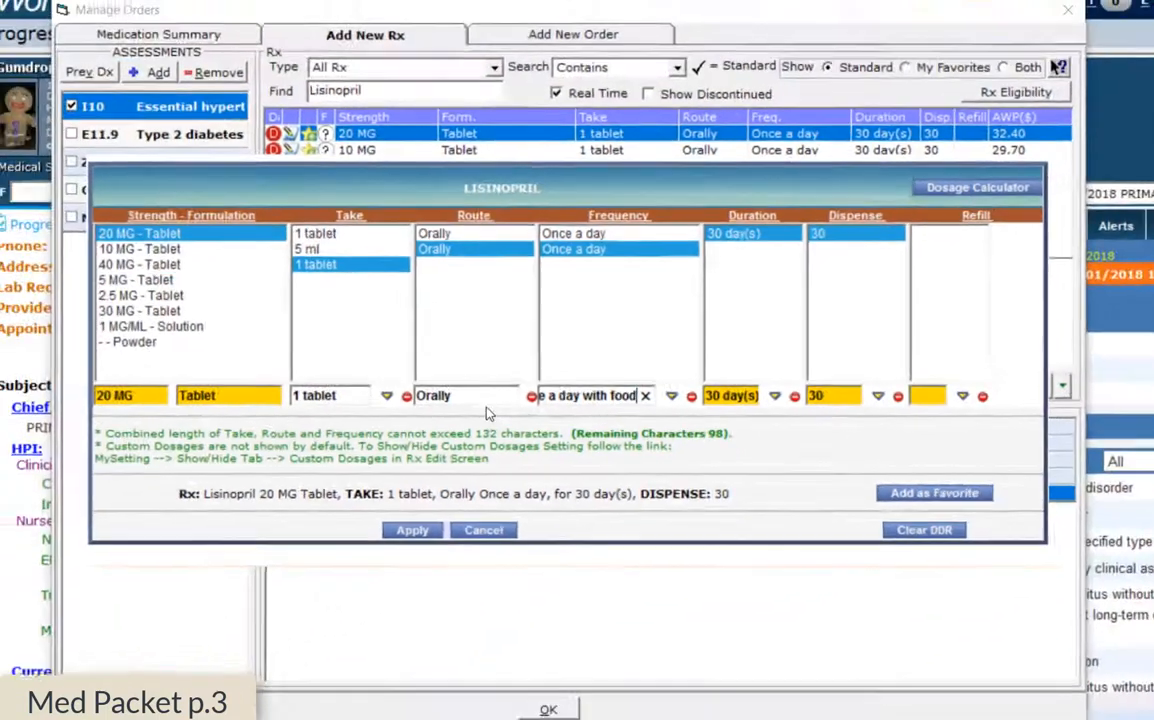
{"action": "left_click", "coordinate": [304, 428]}
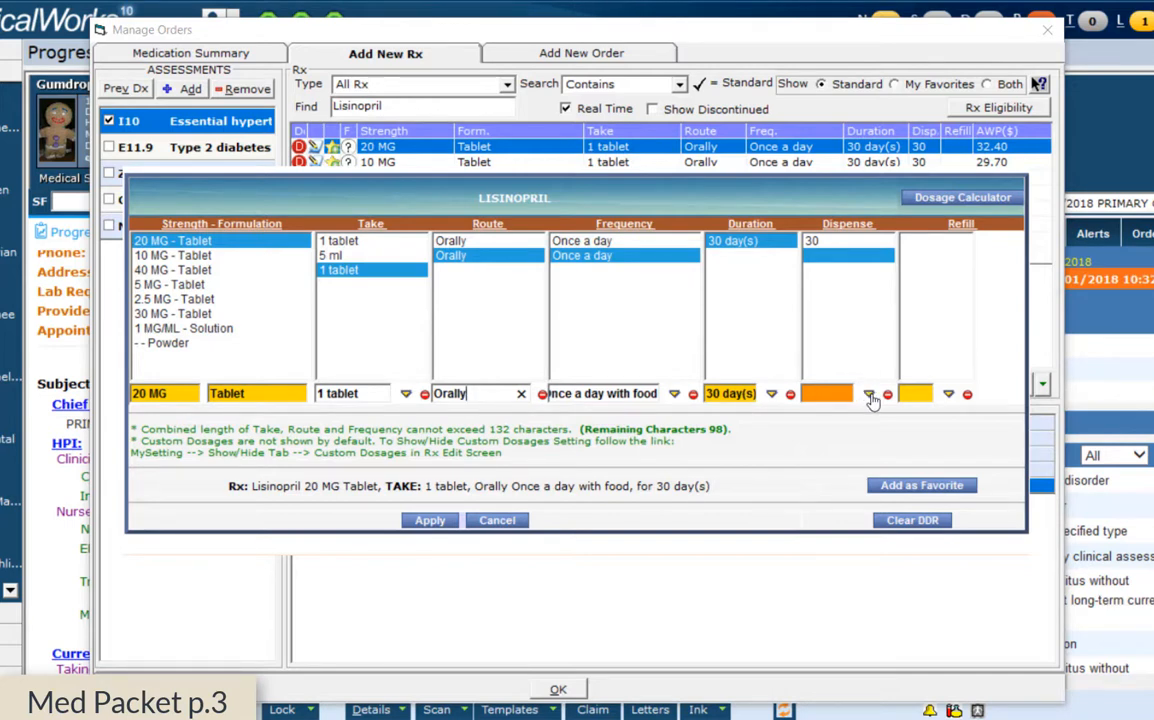
{"action": "left_click", "coordinate": [815, 243]}
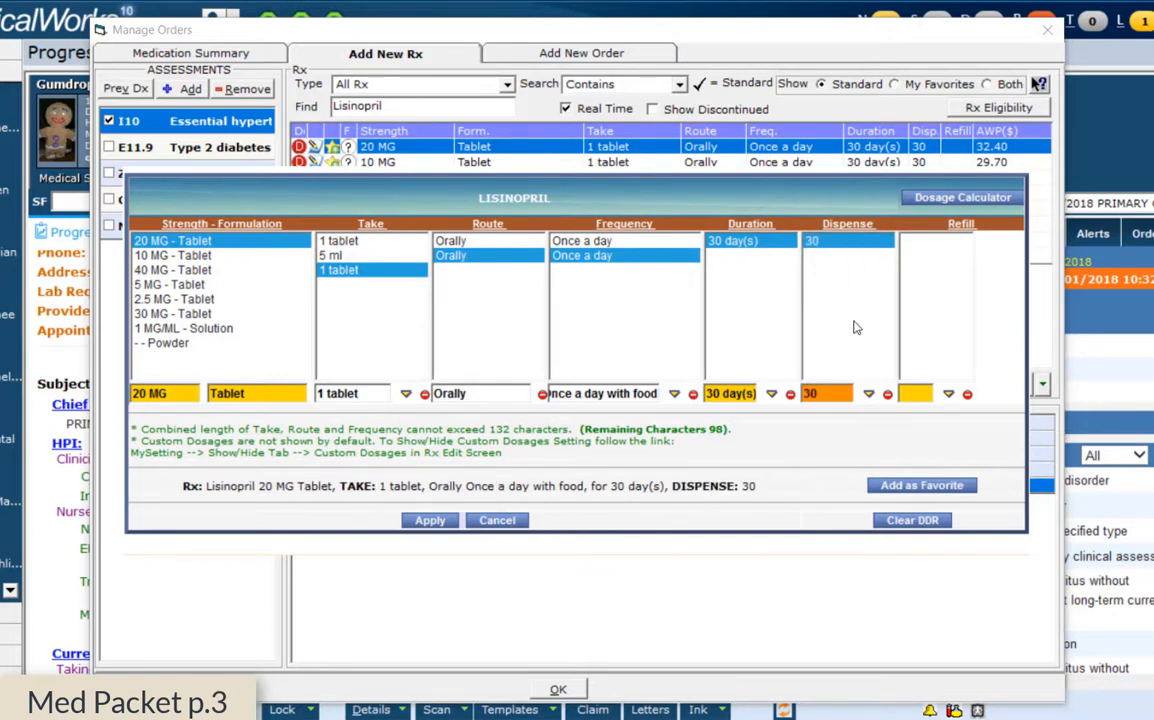
Enter 30 on the Dispense keypad and 1 on the Refill keypad
{"action": "left_click", "coordinate": [869, 395]}
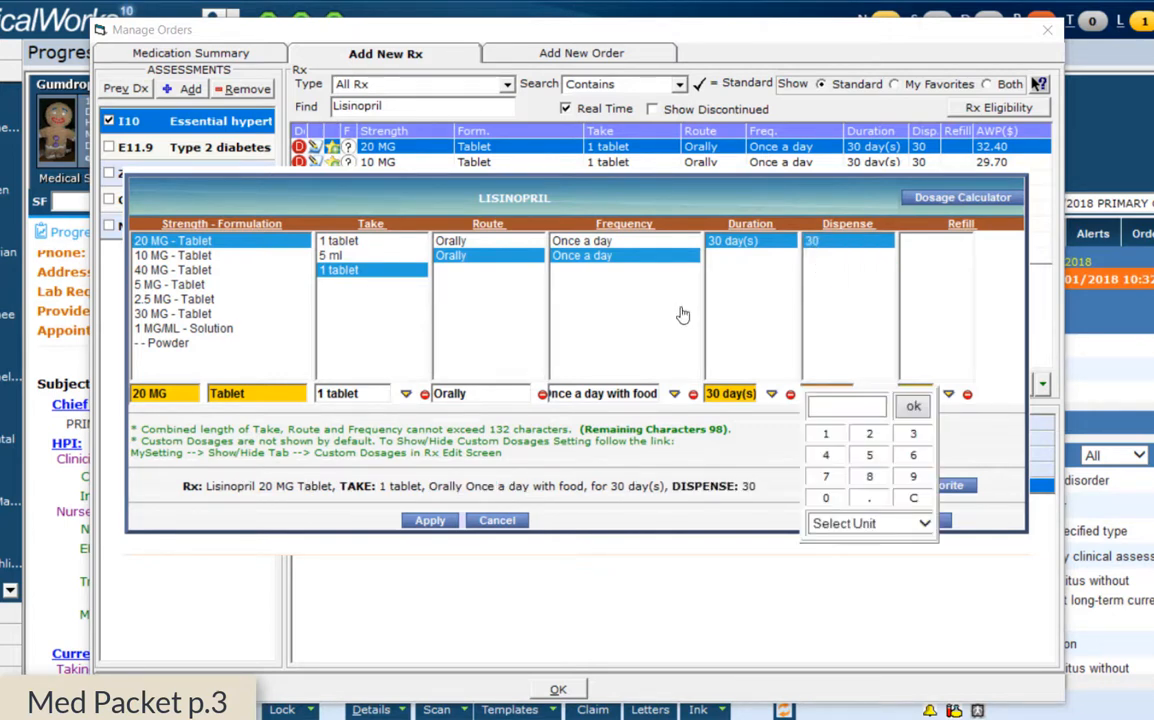
{"action": "left_click", "coordinate": [912, 438]}
{"action": "left_click", "coordinate": [828, 501]}
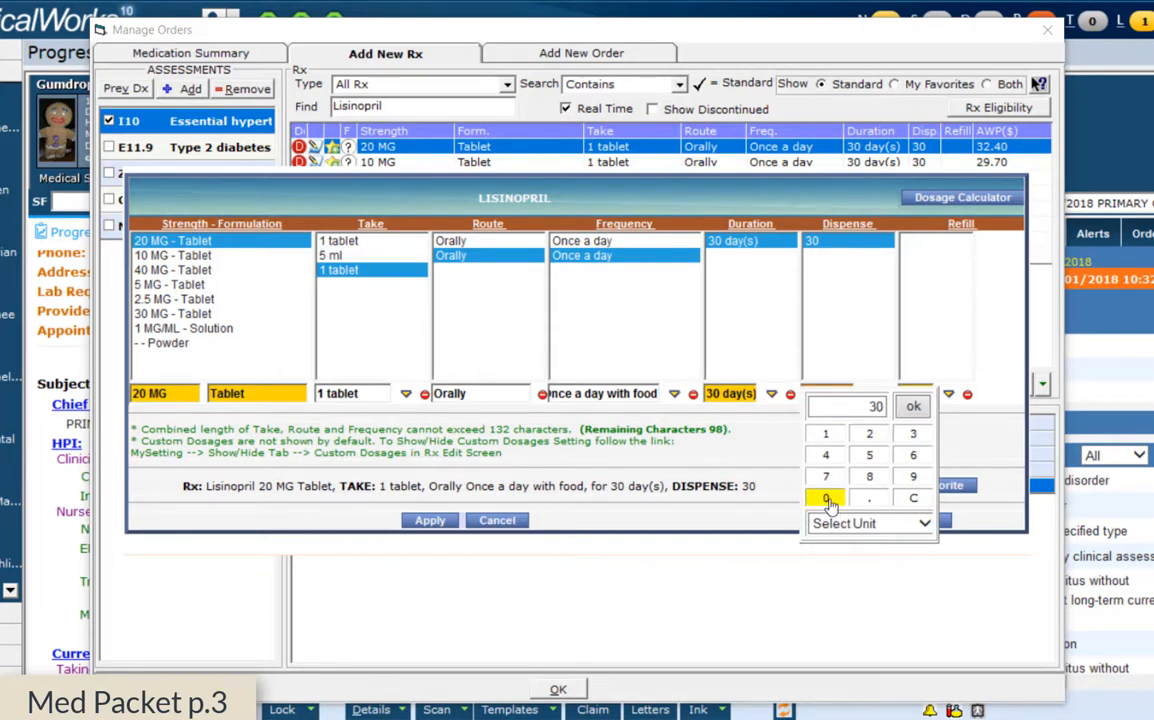
{"action": "left_click", "coordinate": [914, 408]}
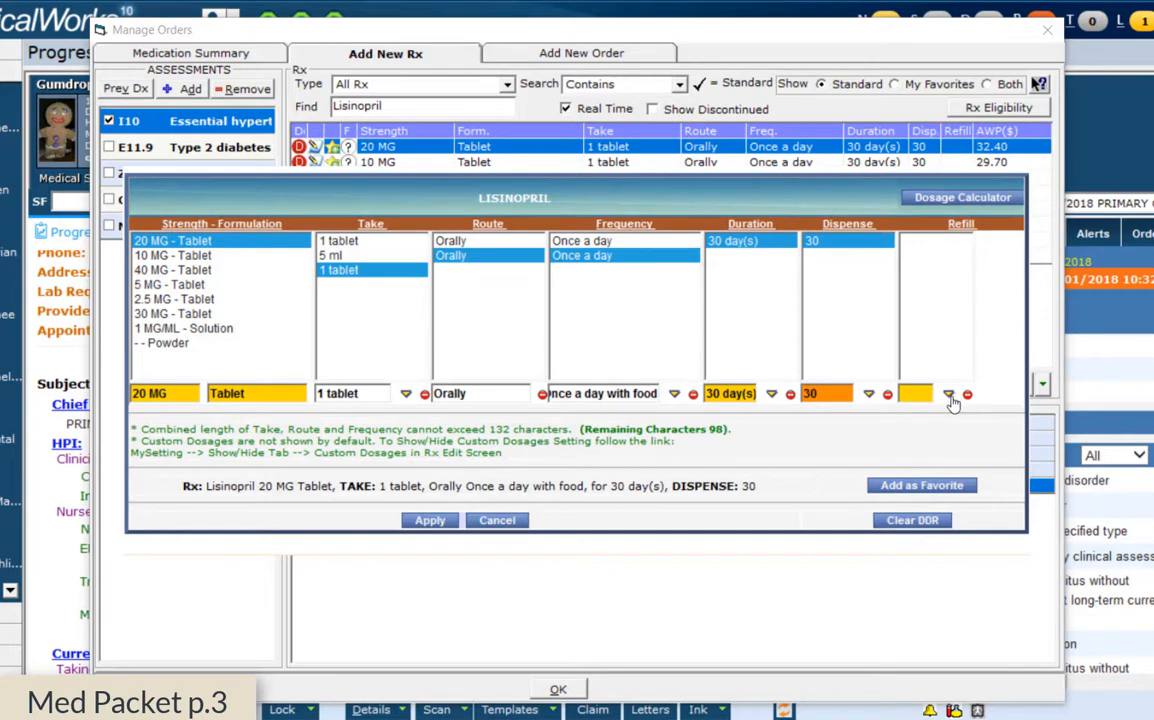
{"action": "left_click", "coordinate": [949, 396]}
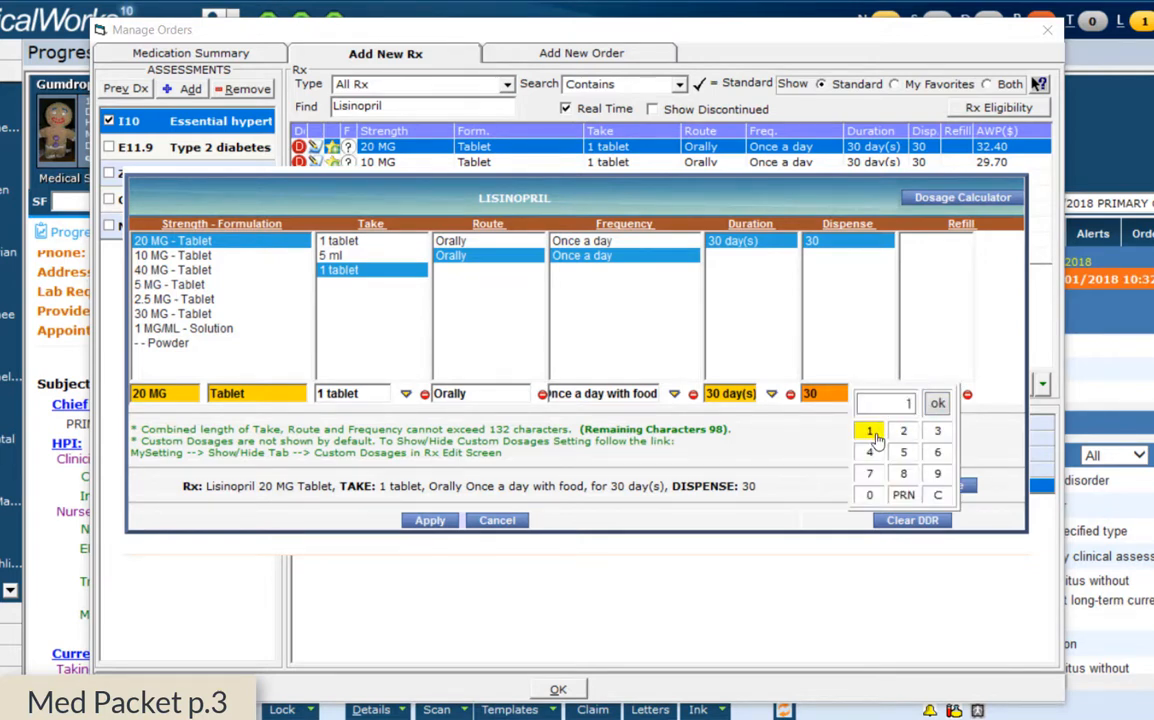
{"action": "left_click", "coordinate": [937, 403]}
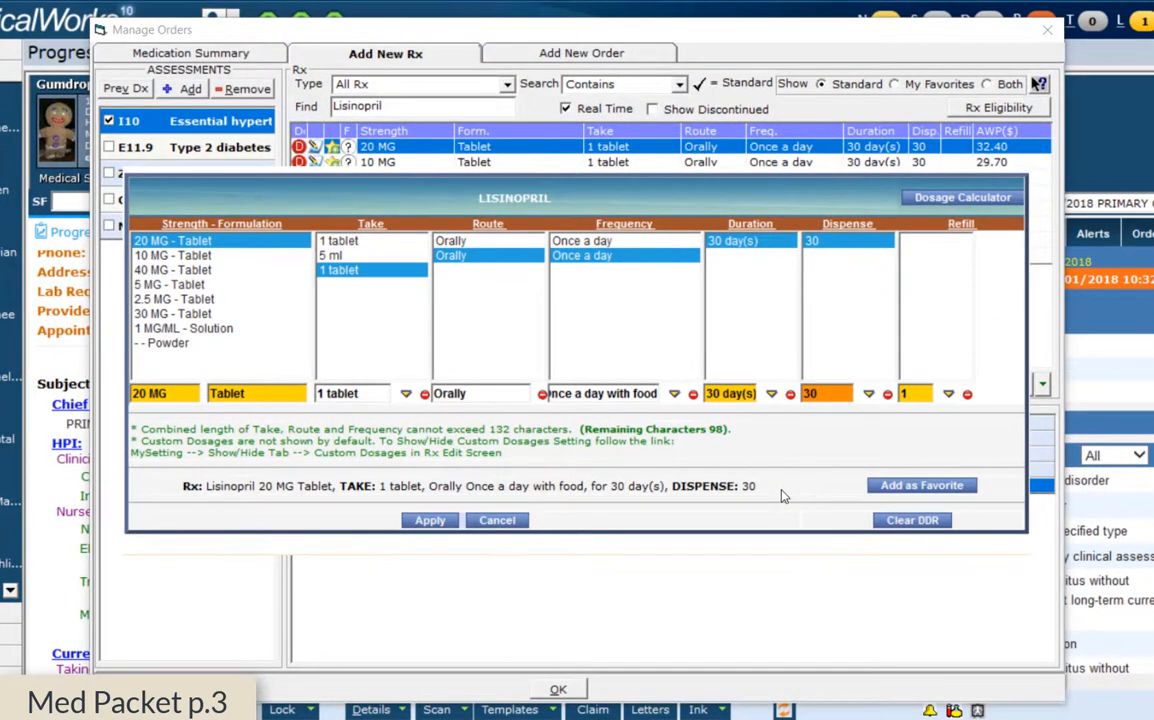
Apply the Lisinopril 20 MG dosing, confirm Manage Orders, and reopen the Essential hypertension treatment
{"action": "left_click", "coordinate": [430, 520]}
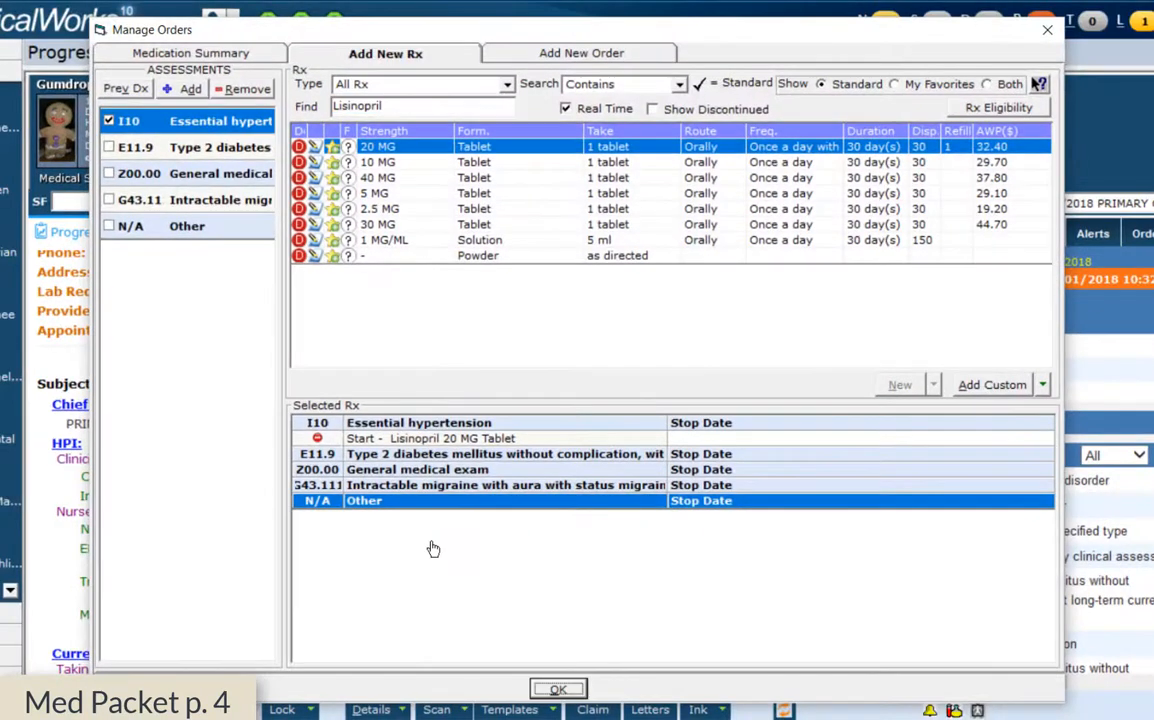
{"action": "left_click", "coordinate": [554, 699]}
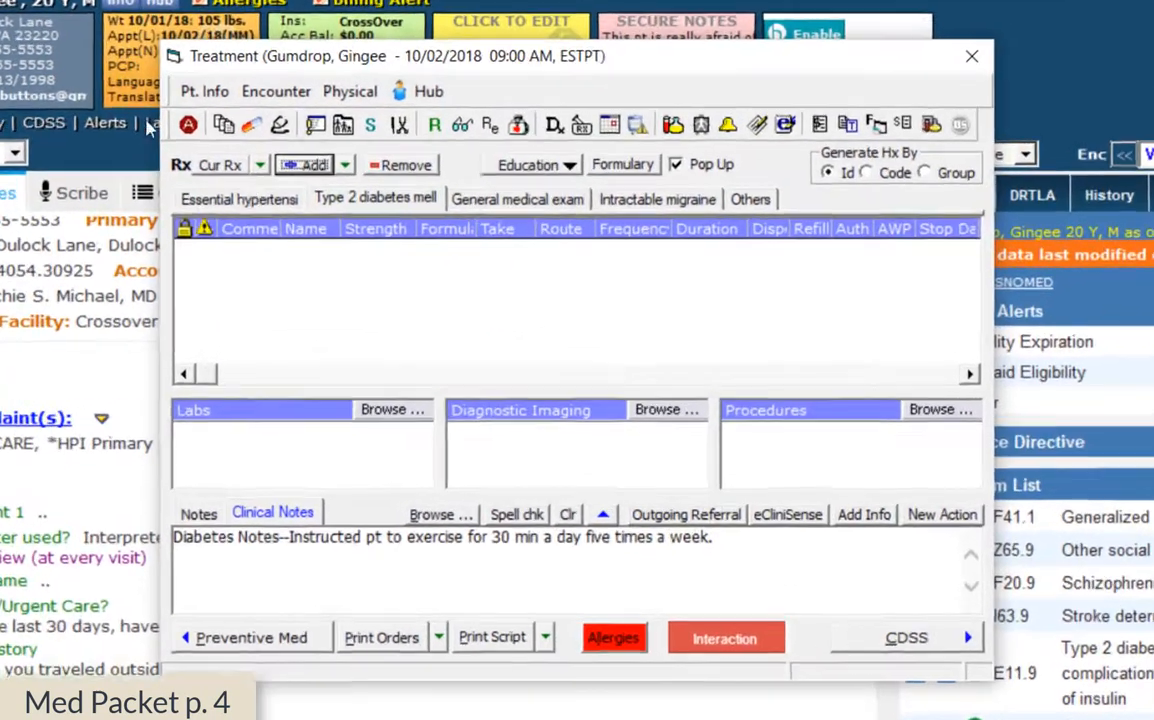
{"action": "left_click", "coordinate": [288, 238]}
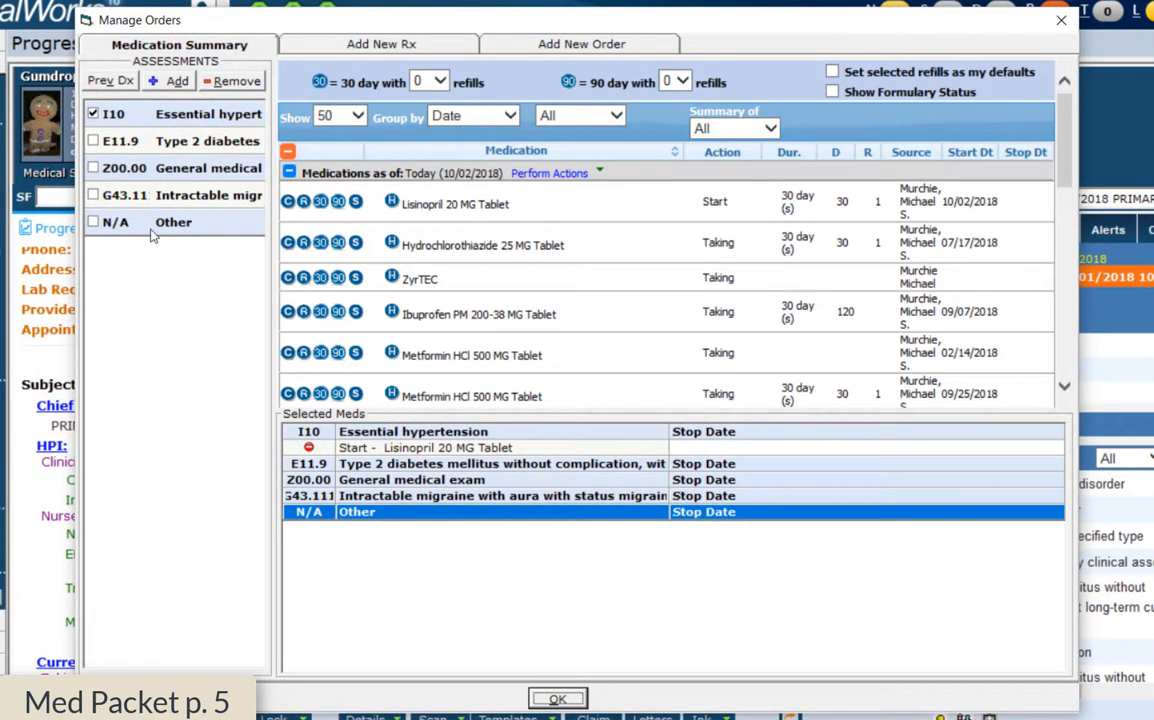
Check E11.9 Type 2 diabetes as the assessment for new orders
{"action": "left_click", "coordinate": [94, 143]}
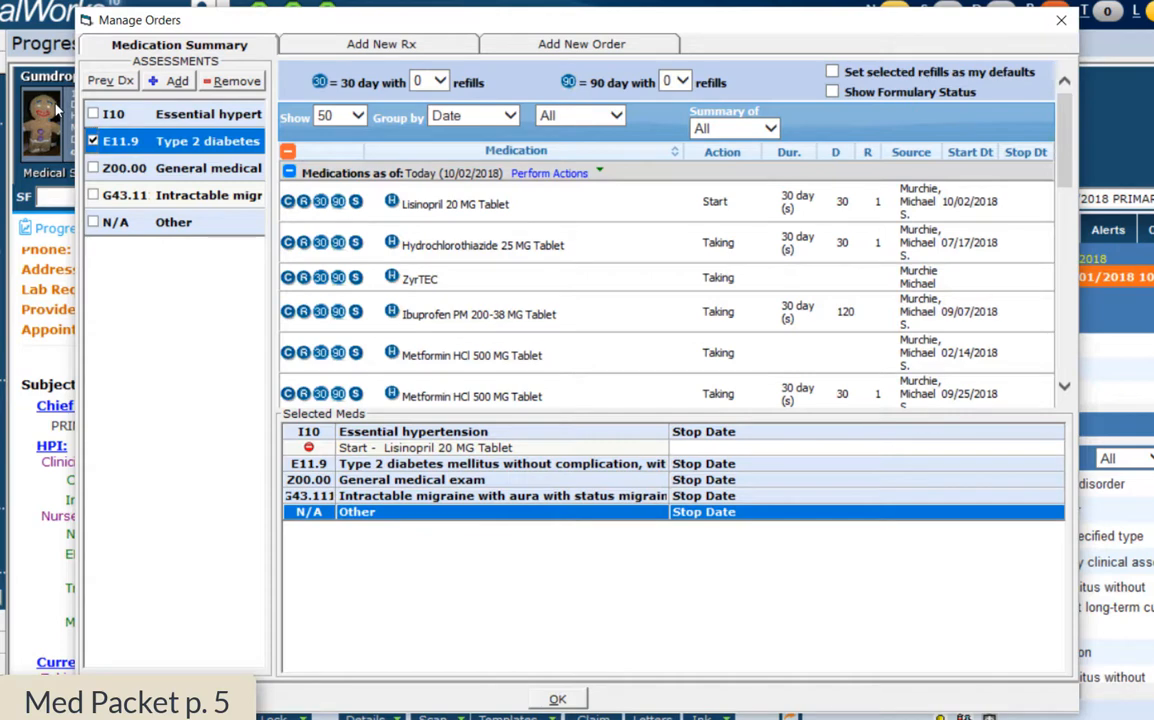
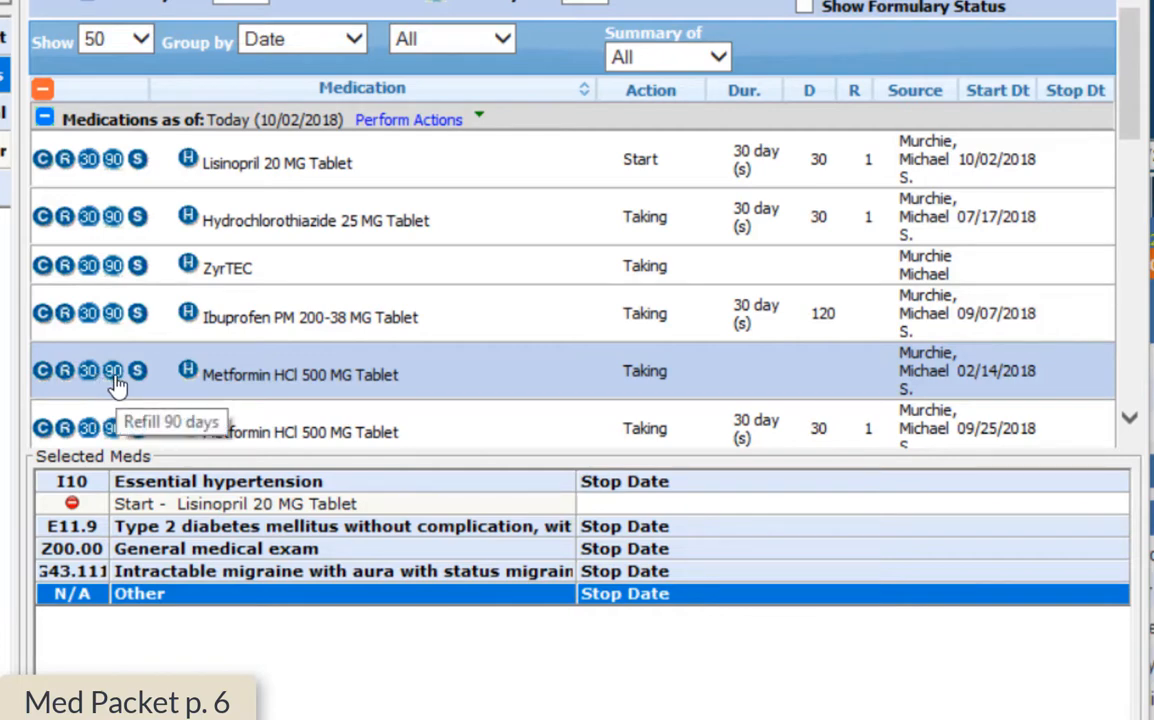
Add a 90-day refill of Metformin HCl 500 MG Tablet and confirm the orders
{"action": "left_click", "coordinate": [114, 372]}
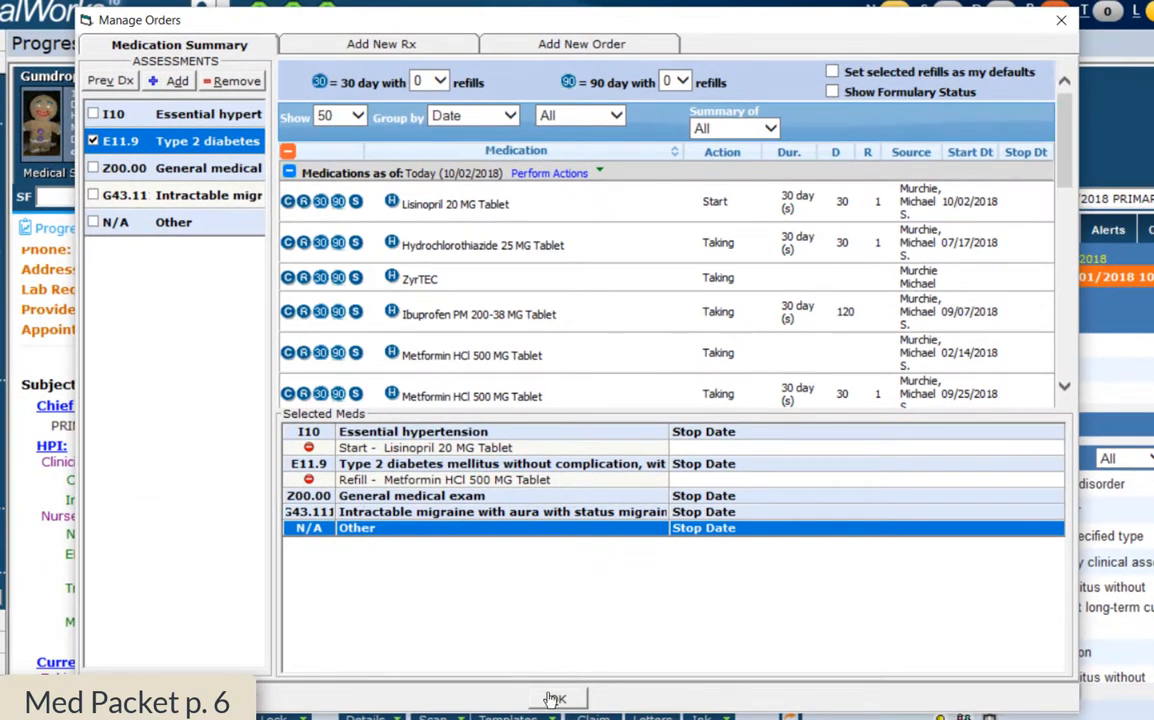
{"action": "left_click", "coordinate": [552, 698]}
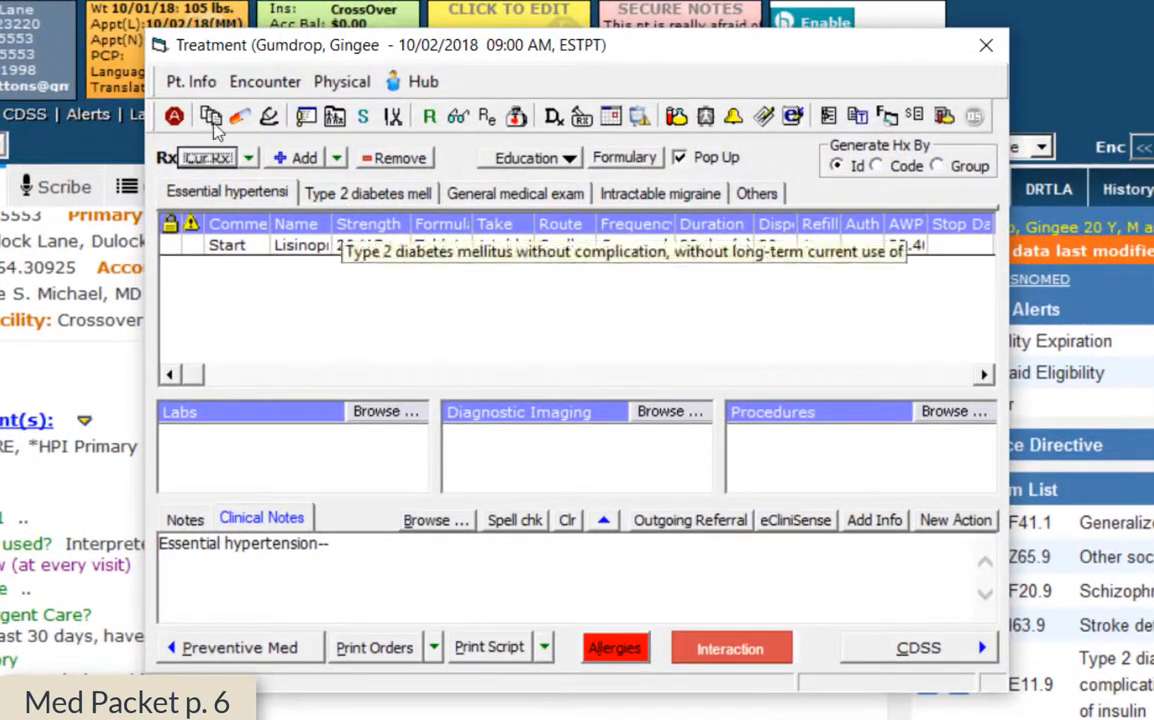
Bring up the Metformin 500 MG refill's dosage editor under the Type 2 diabetes assessment
{"action": "left_click", "coordinate": [344, 198]}
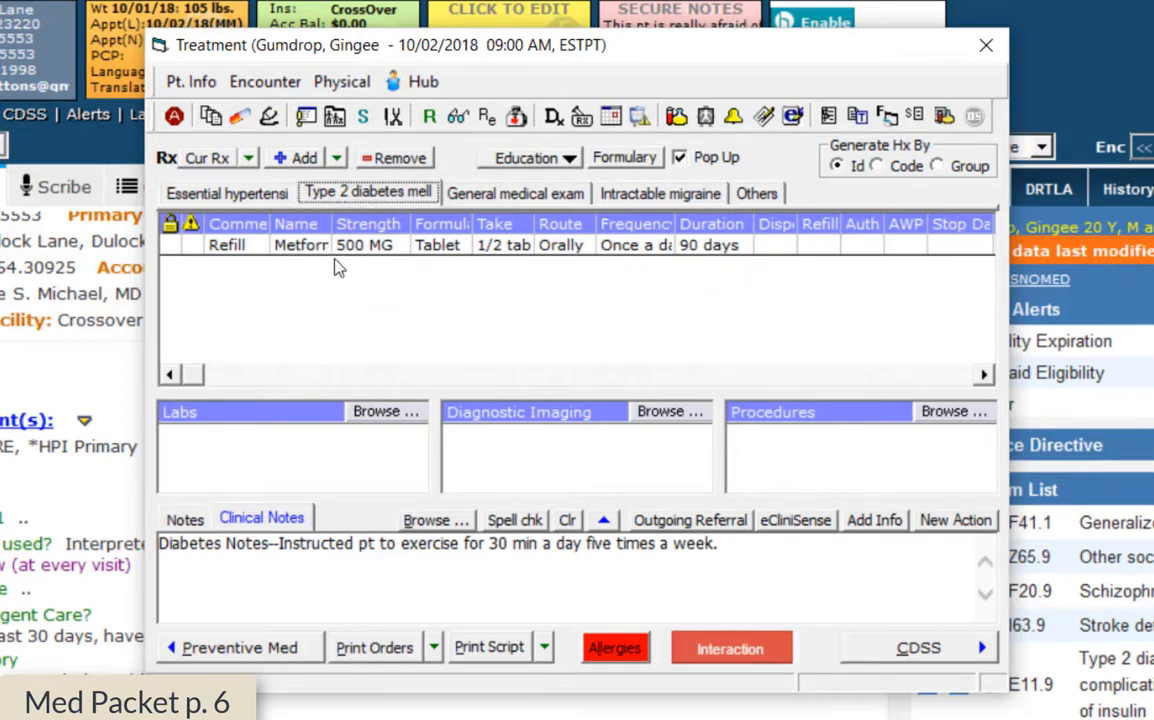
{"action": "left_click", "coordinate": [765, 248]}
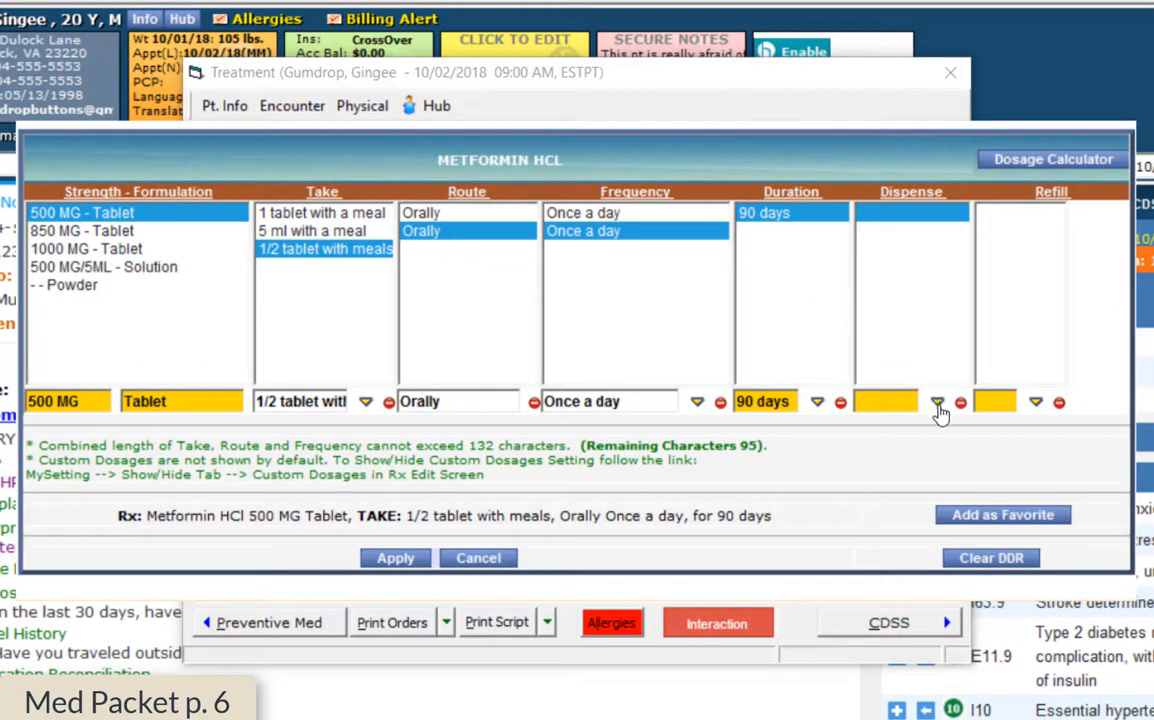
Enter 45 as the Metformin refill's dispense quantity and apply the dosage
{"action": "left_click", "coordinate": [937, 403]}
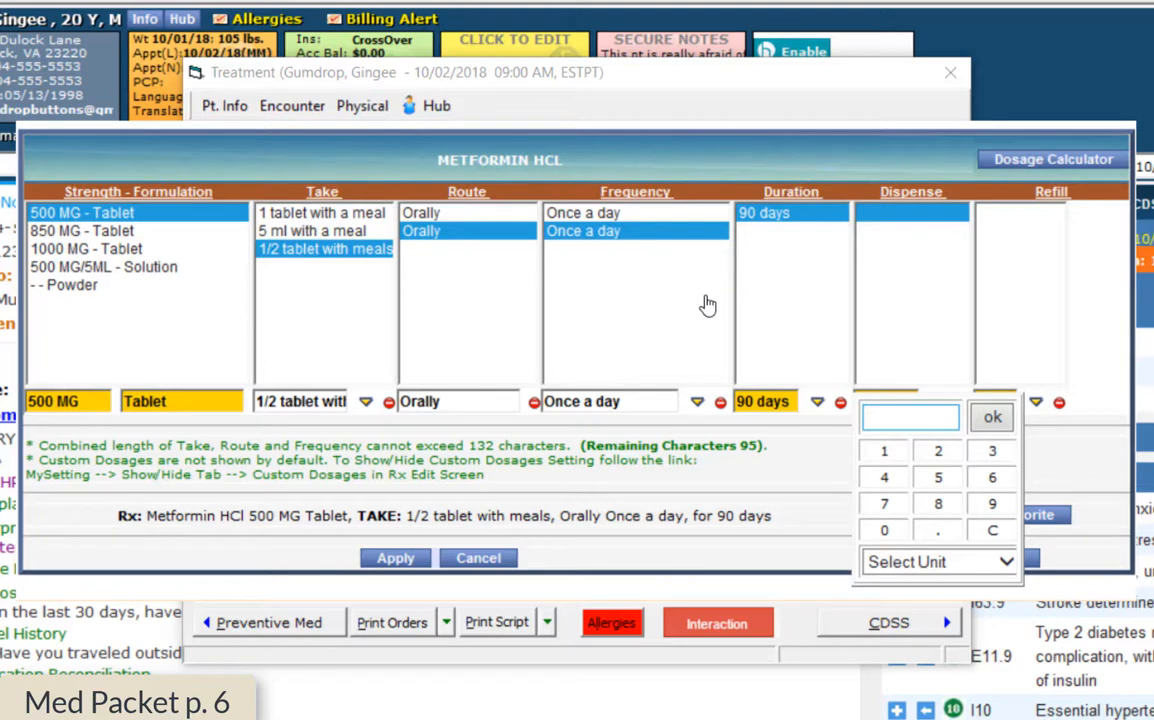
{"action": "left_click", "coordinate": [884, 477]}
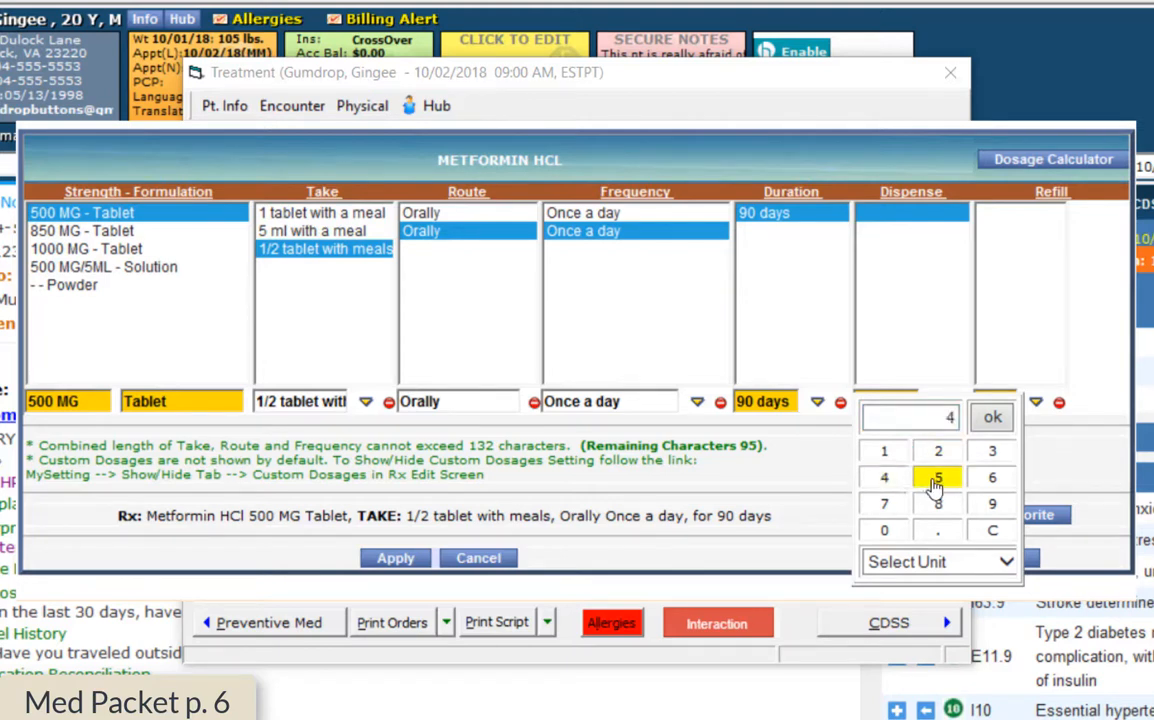
{"action": "type", "text": "5"}
{"action": "left_click", "coordinate": [992, 416]}
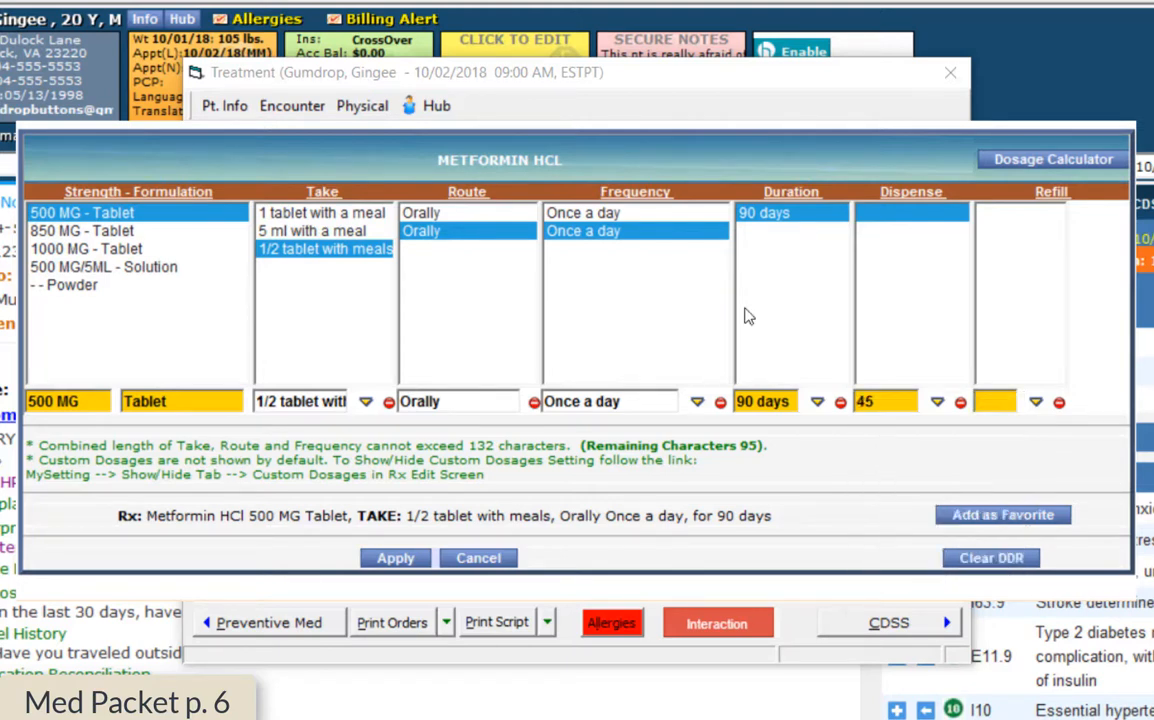
{"action": "left_click", "coordinate": [395, 559]}
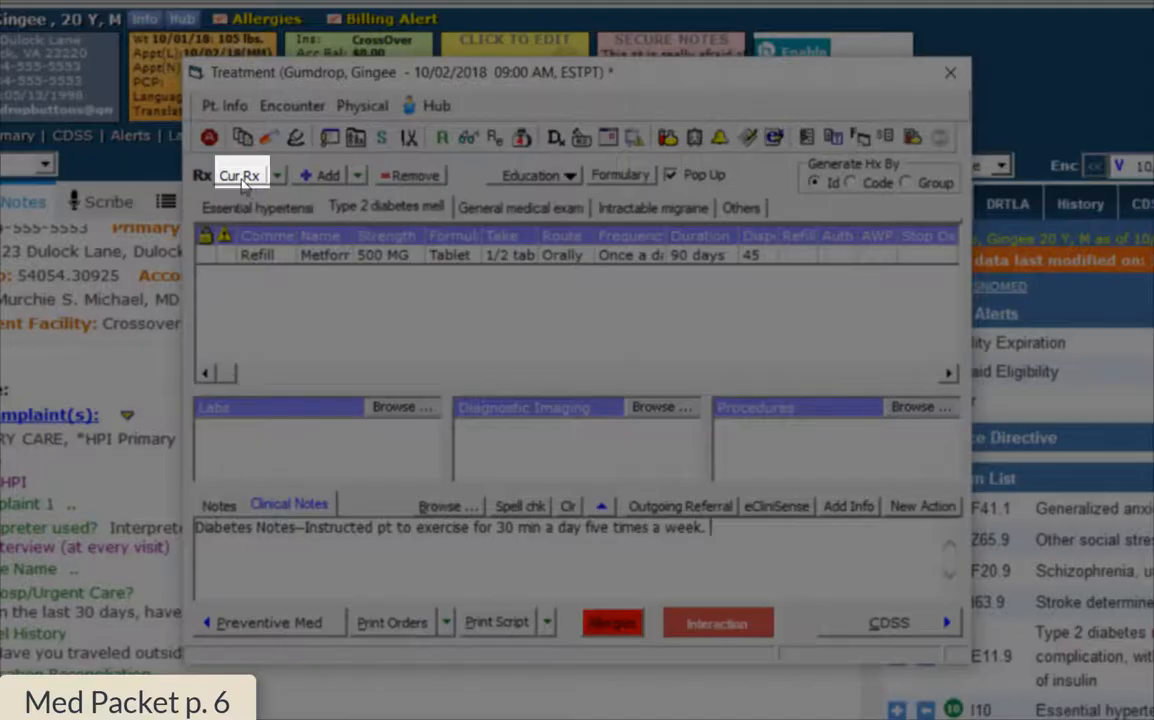
Continue Tylenol 325 MG under G43.11 Intractable migraine and view that assessment's prescriptions
{"action": "left_click", "coordinate": [240, 177]}
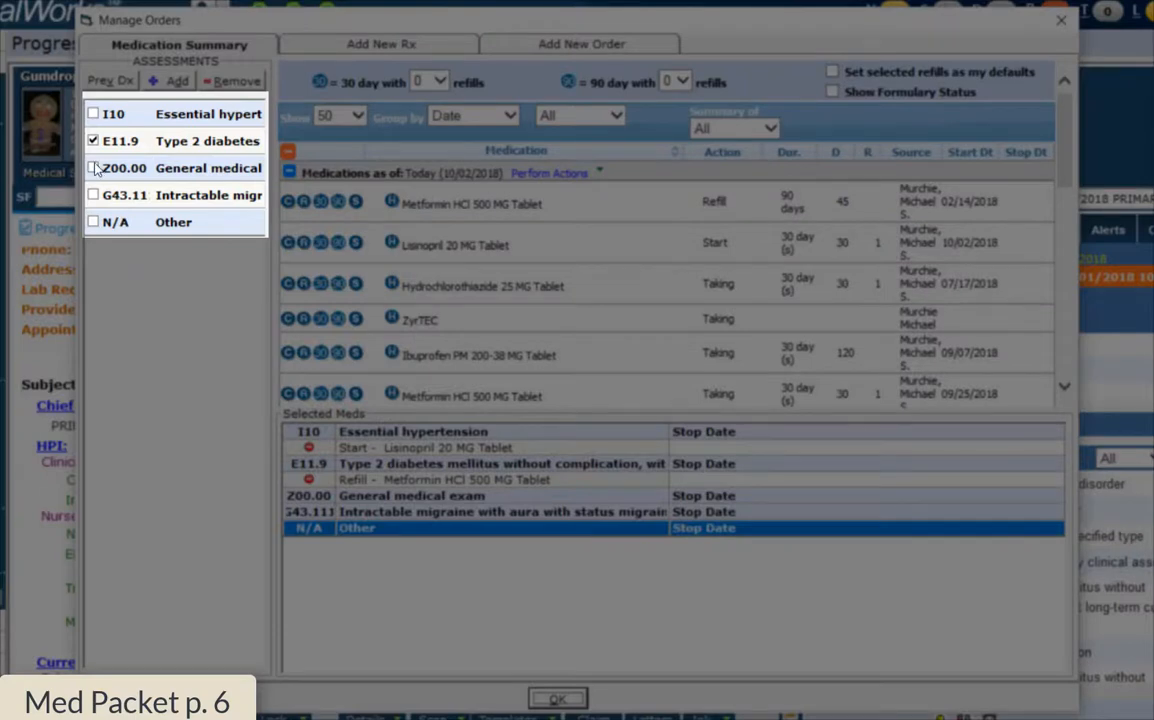
{"action": "left_click", "coordinate": [93, 195]}
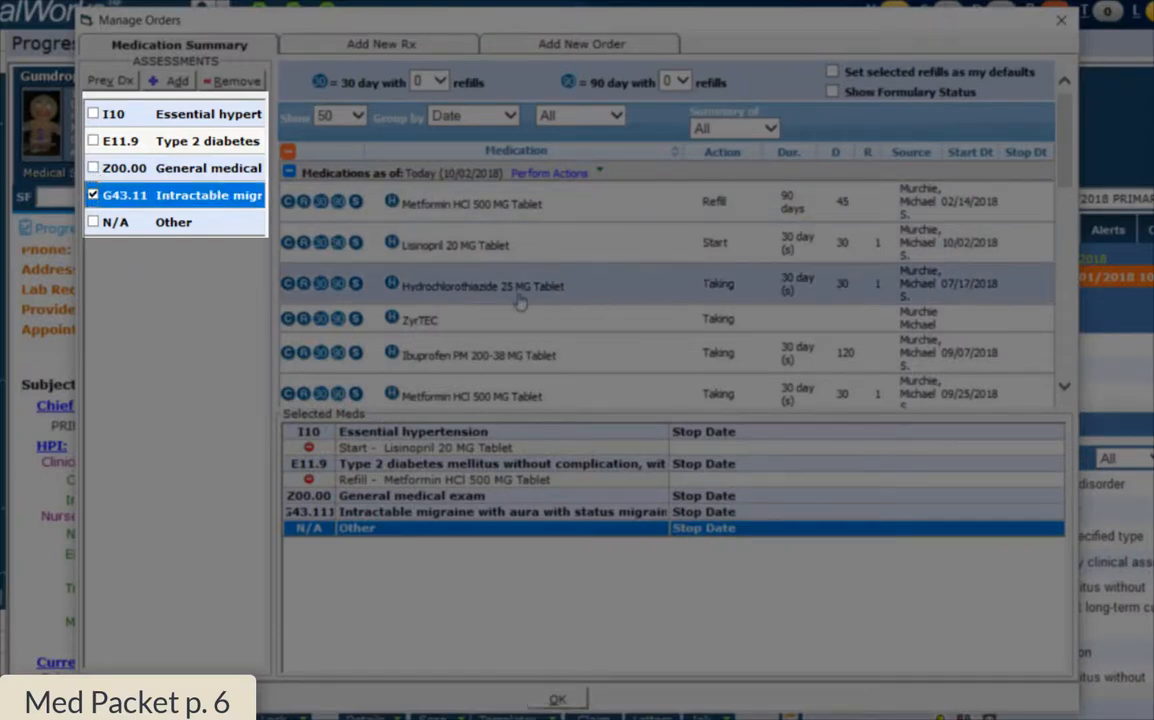
{"action": "scroll", "coordinate": [443, 332], "scroll_direction": "down", "scroll_amount": 8}
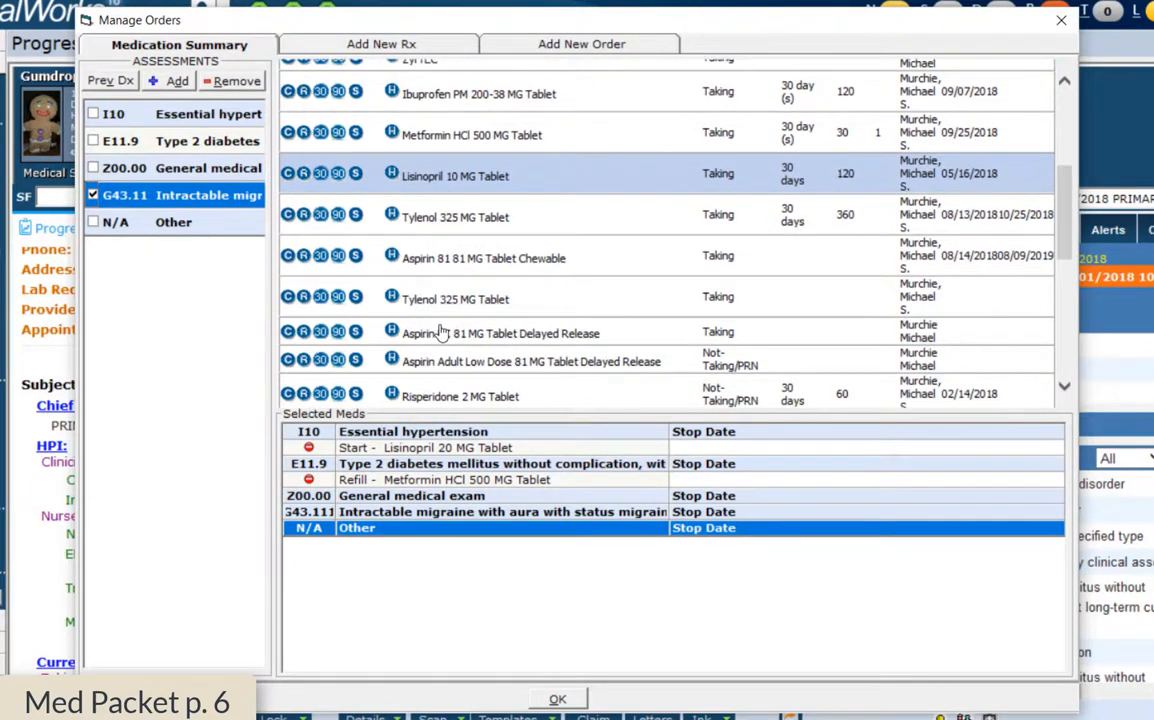
{"action": "scroll", "coordinate": [443, 332], "scroll_direction": "down", "scroll_amount": 3}
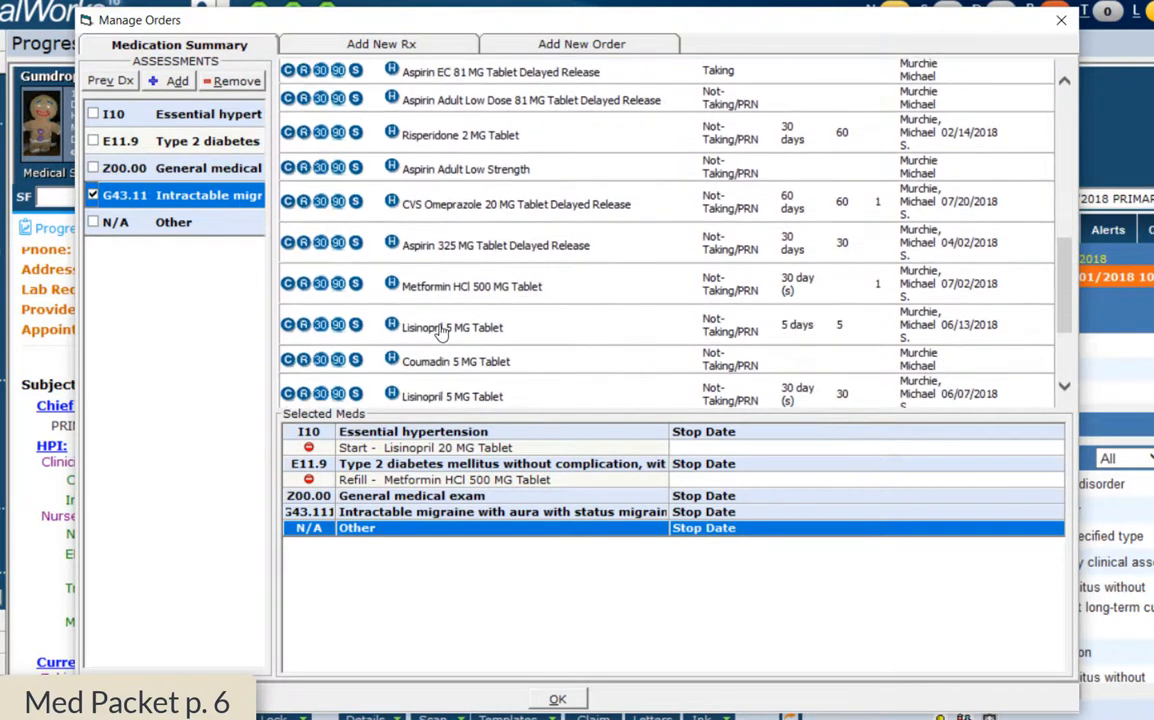
{"action": "scroll", "coordinate": [443, 332], "scroll_direction": "down", "scroll_amount": 3}
{"action": "scroll", "coordinate": [443, 332], "scroll_direction": "up", "scroll_amount": 8}
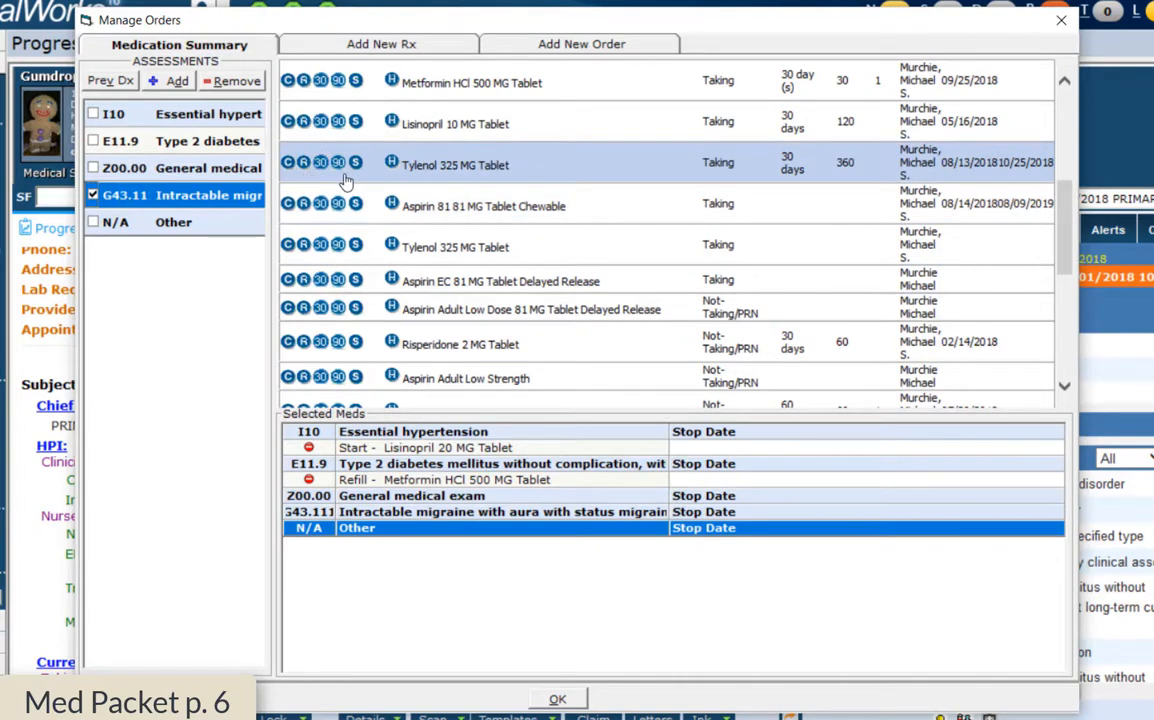
{"action": "left_click", "coordinate": [290, 163]}
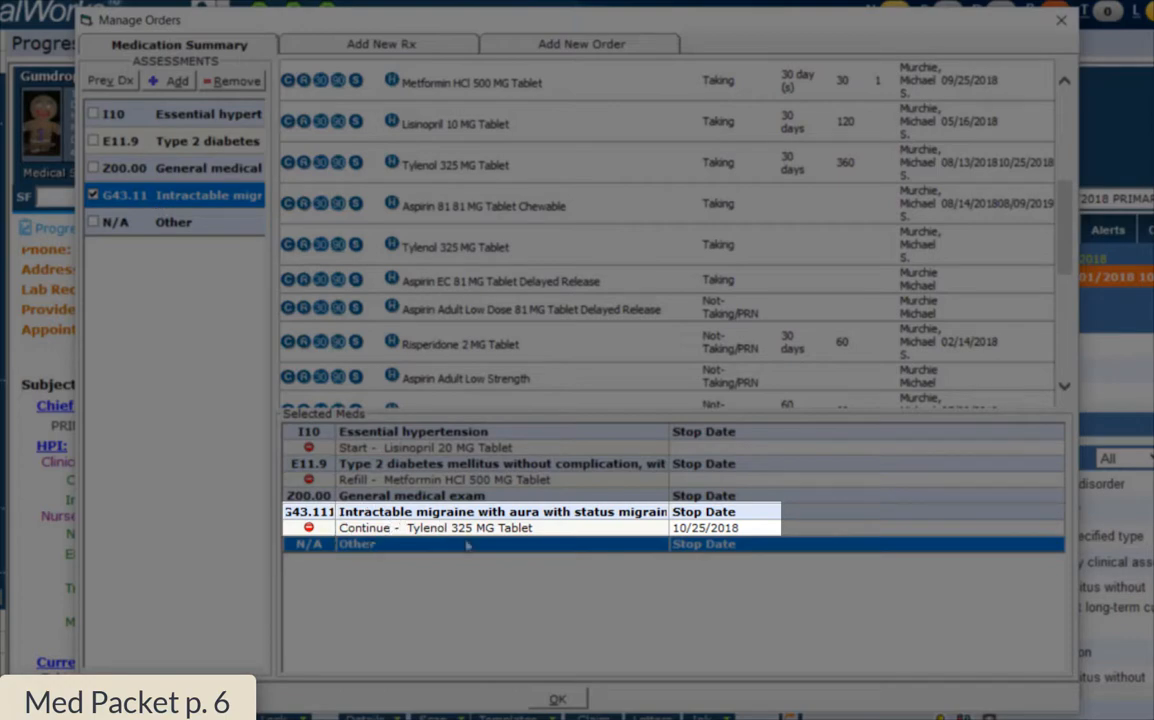
{"action": "left_click", "coordinate": [557, 700]}
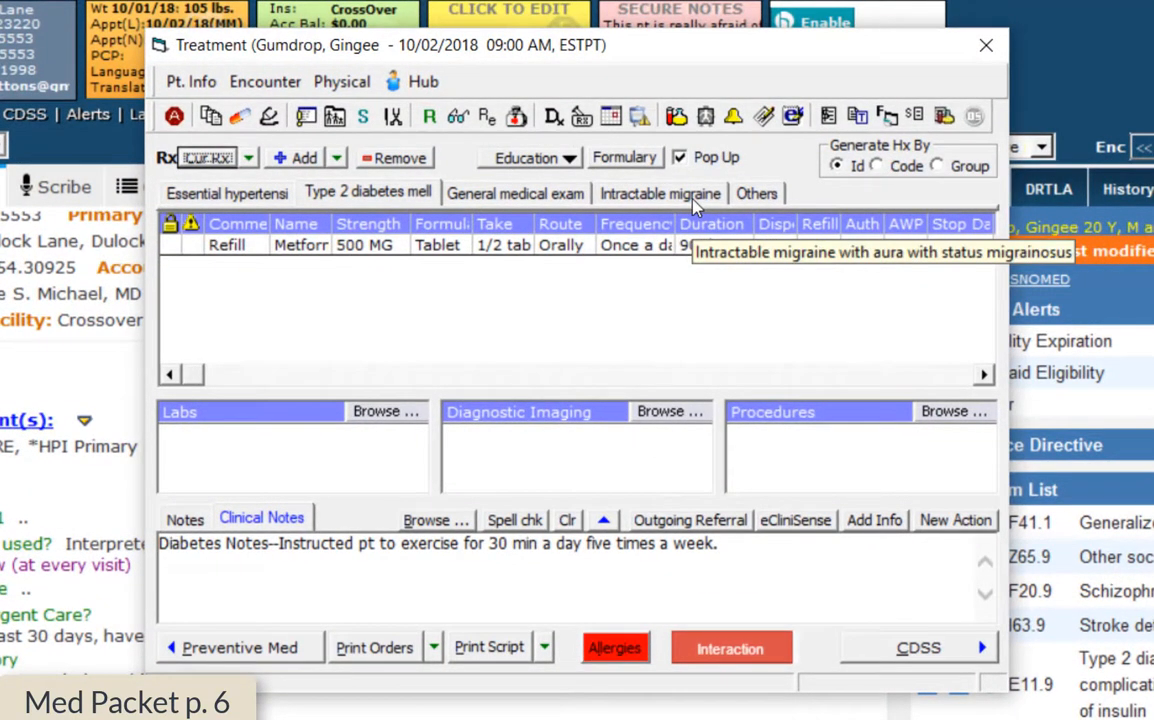
{"action": "left_click", "coordinate": [693, 198]}
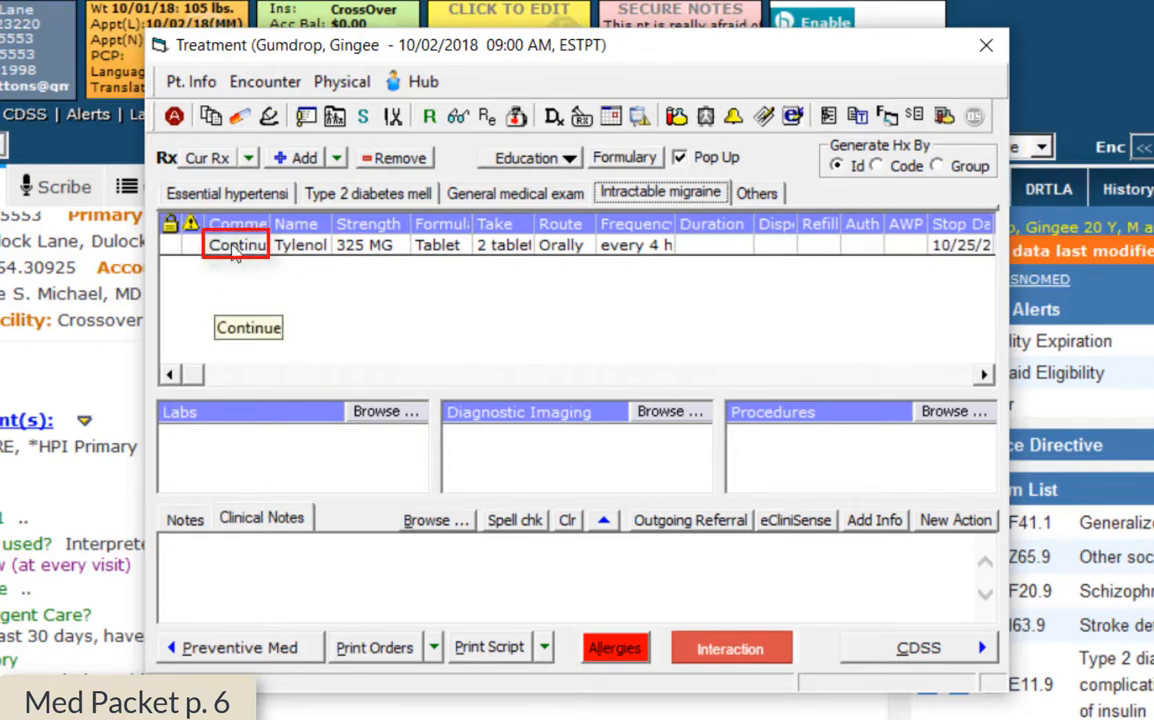
Mark the Tylenol entry's comment as Increase and proceed to its dosage details
{"action": "double_click", "coordinate": [235, 246]}
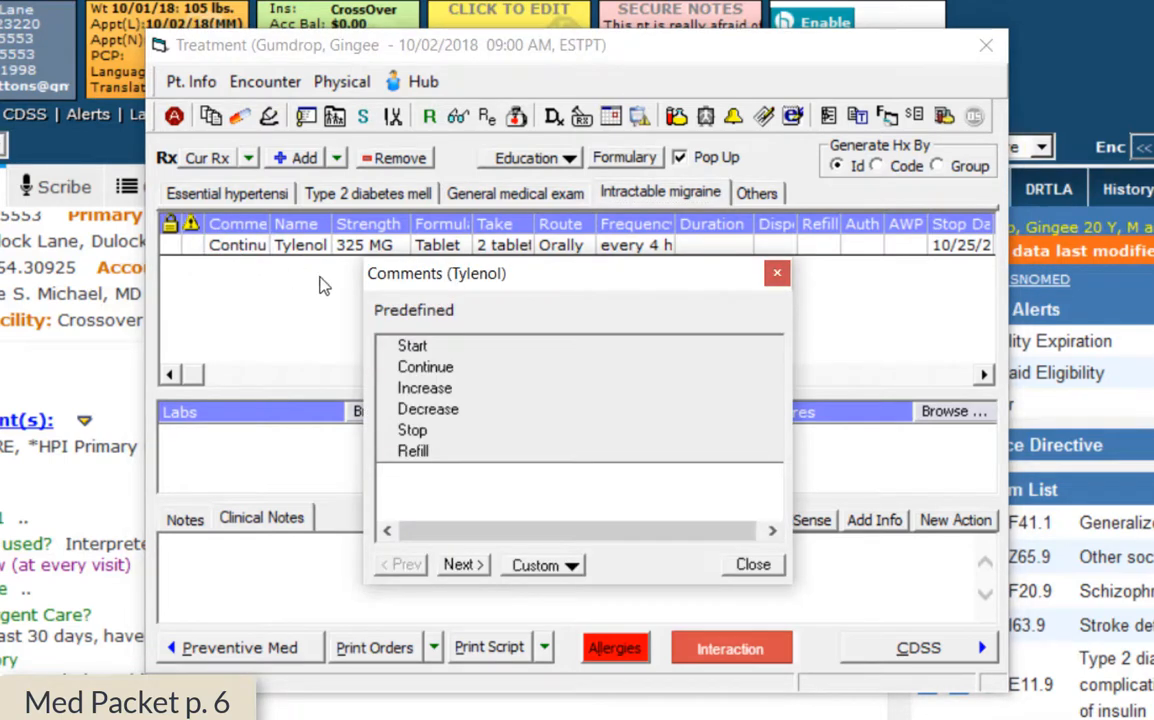
{"action": "left_click", "coordinate": [434, 391]}
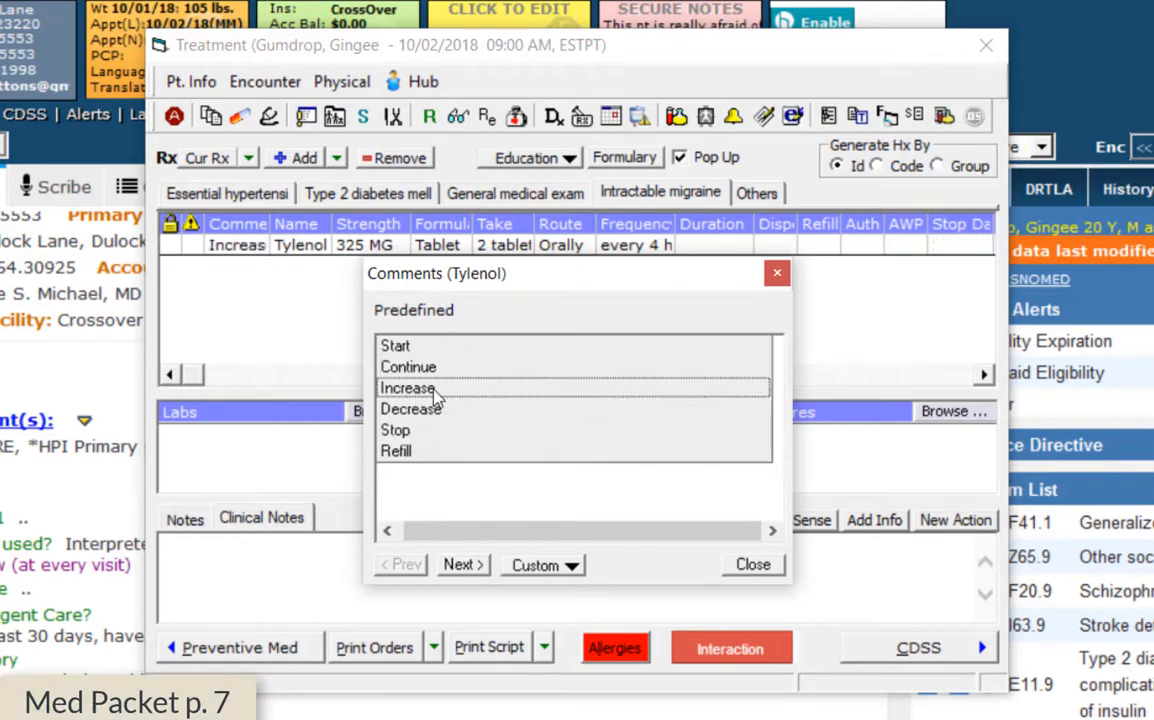
{"action": "left_click", "coordinate": [458, 564]}
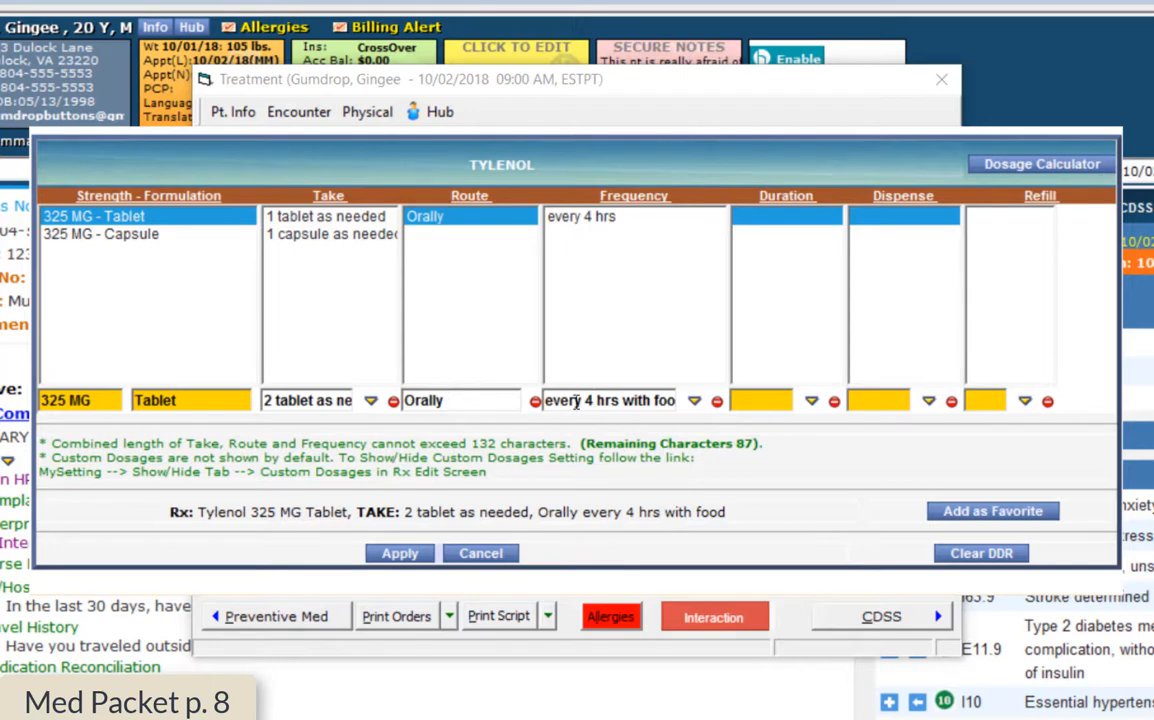
Change Tylenol to 3 tablets per dose with a 30-day duration
{"action": "key", "text": "BackSpace"}
{"action": "type", "text": "3"}
{"action": "left_click", "coordinate": [811, 400]}
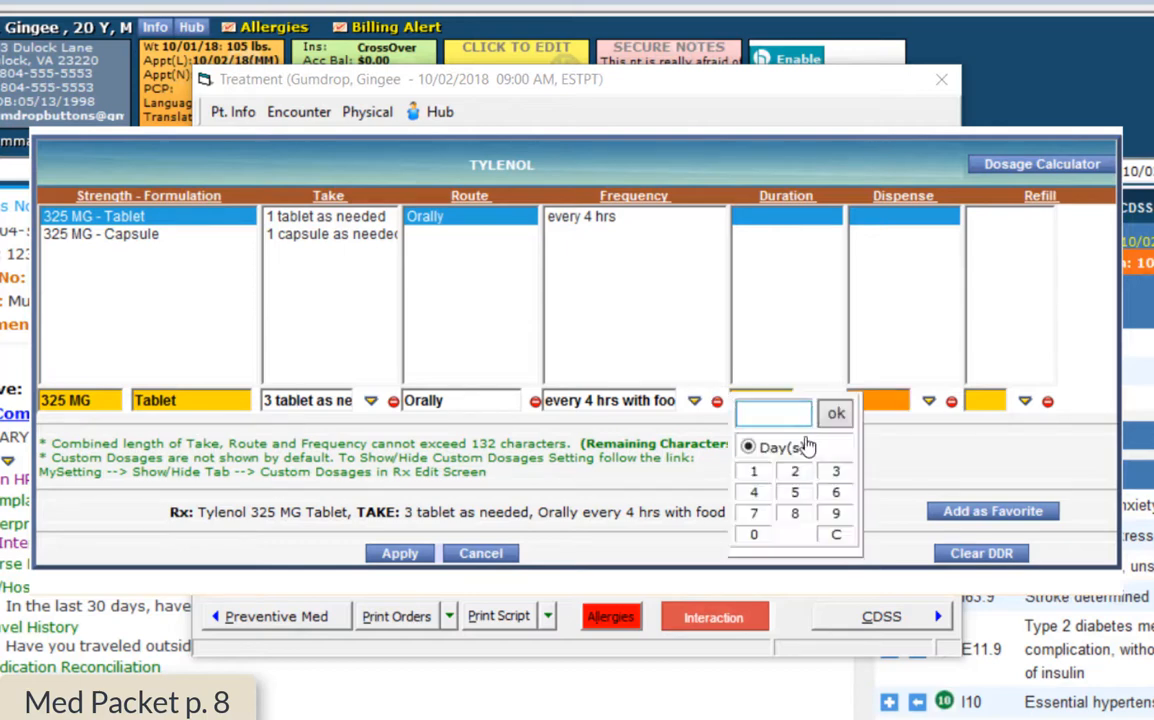
{"action": "left_click", "coordinate": [835, 480]}
{"action": "left_click", "coordinate": [754, 534]}
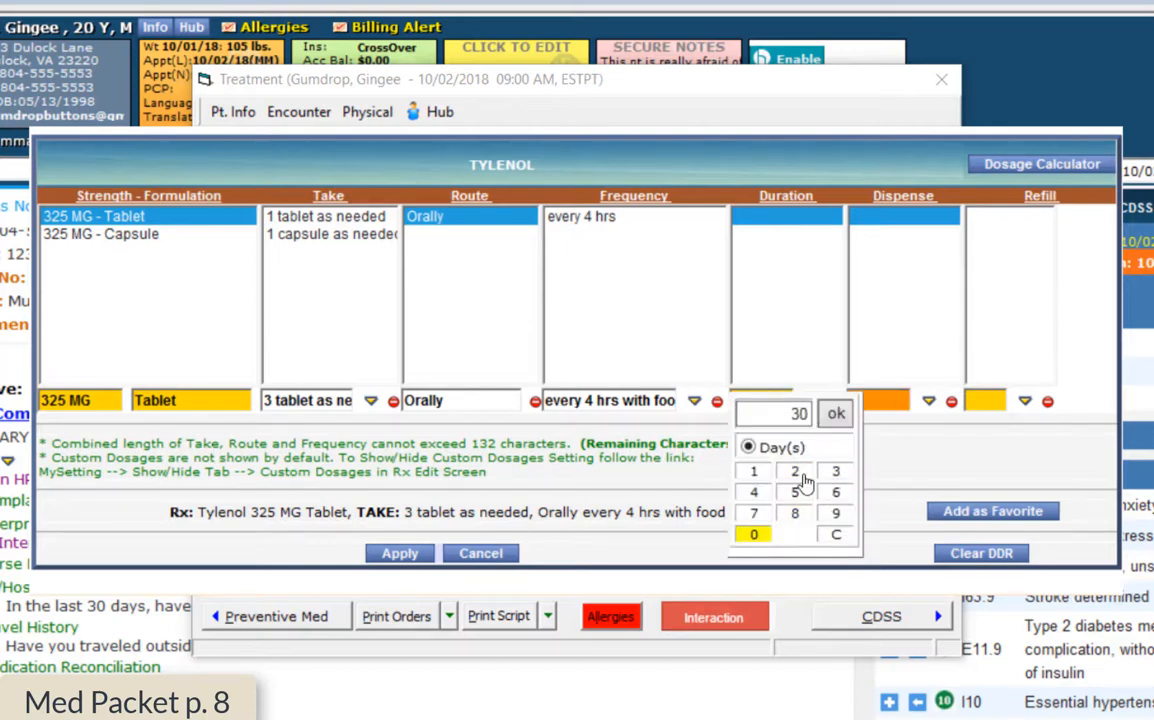
{"action": "left_click", "coordinate": [836, 413]}
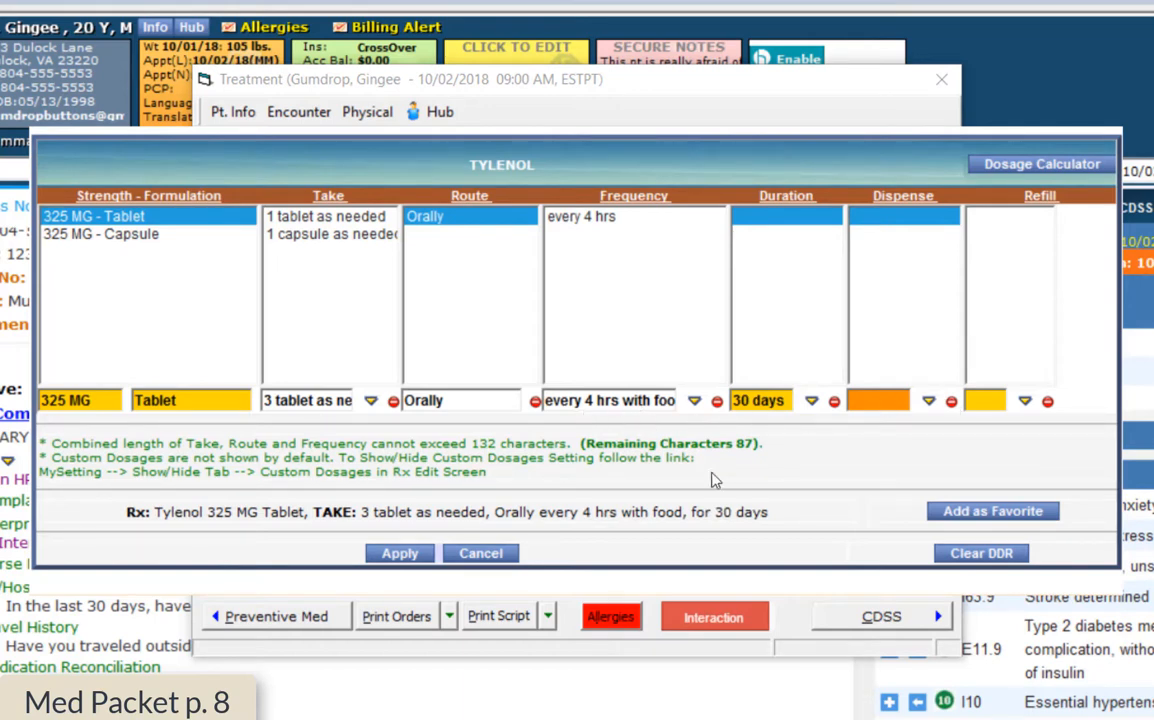
{"action": "left_click", "coordinate": [678, 718]}
Set Tylenol's dispense quantity to 540 and apply the dosage changes
{"action": "left_click", "coordinate": [929, 401]}
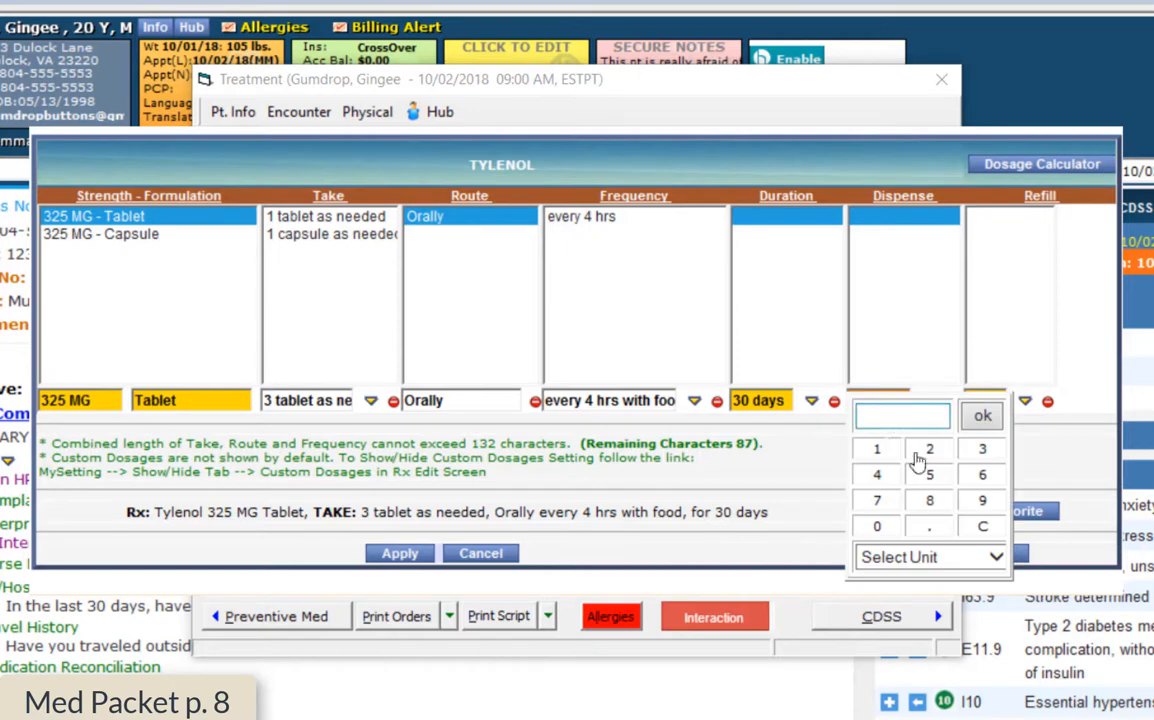
{"action": "left_click", "coordinate": [929, 474]}
{"action": "left_click", "coordinate": [885, 480]}
{"action": "left_click", "coordinate": [880, 527]}
{"action": "left_click", "coordinate": [982, 417]}
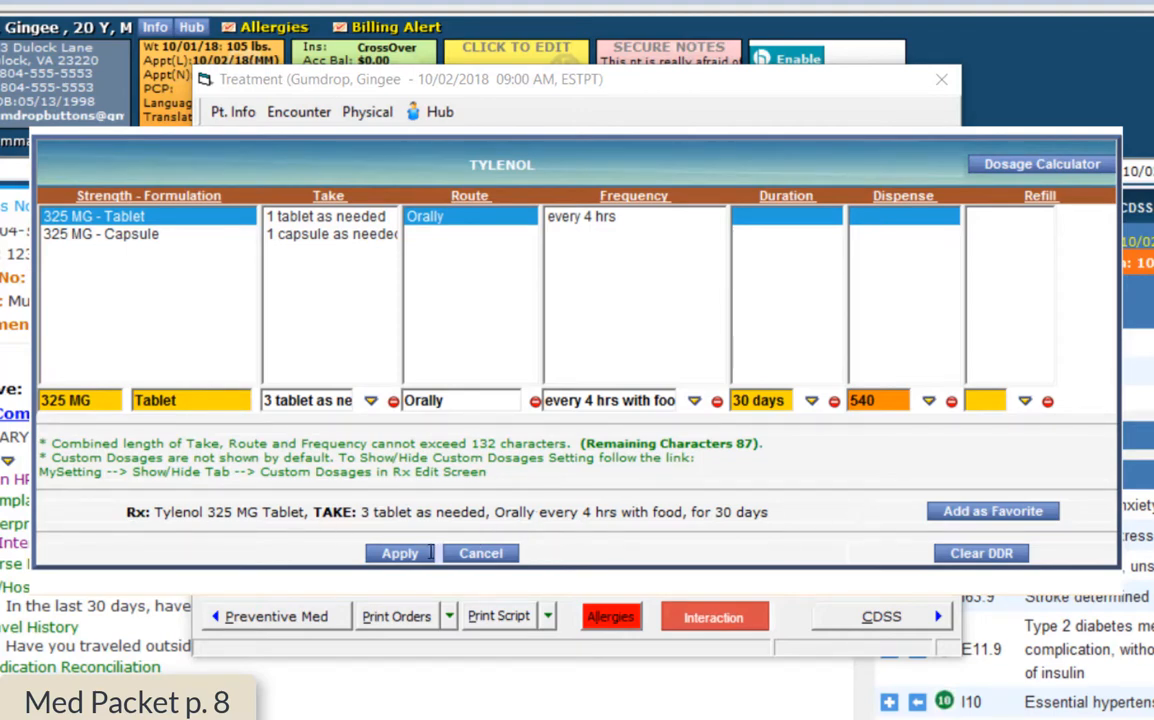
{"action": "key", "text": "Return"}
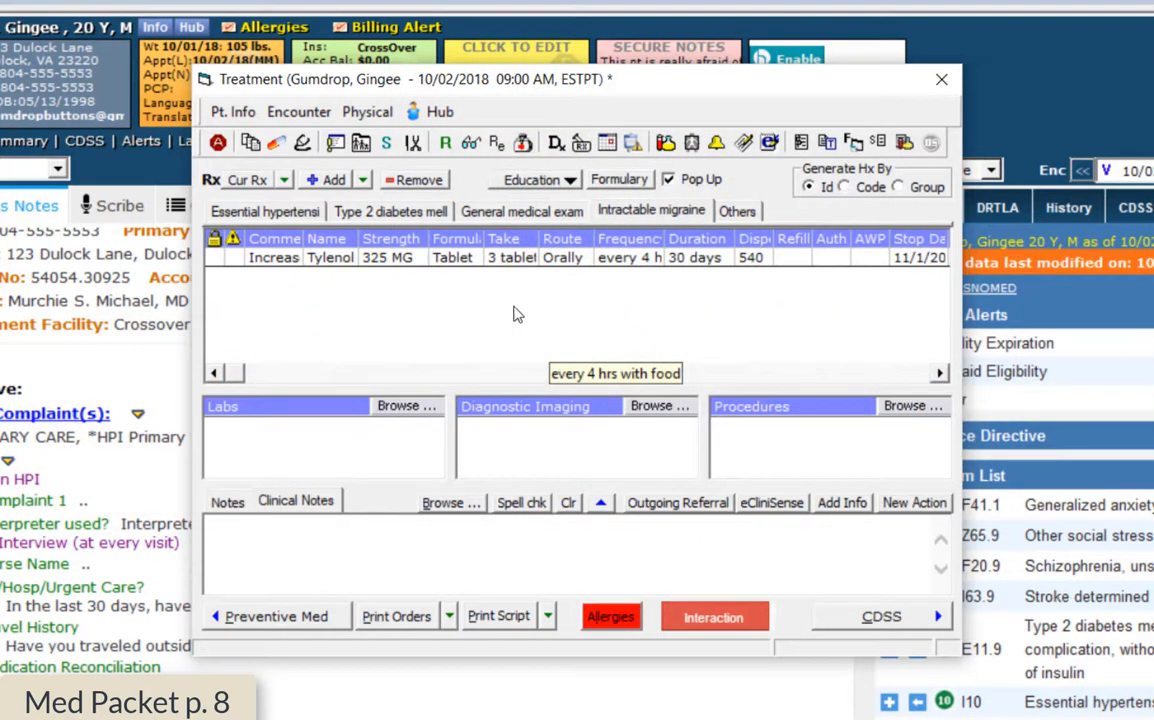
Review the prescriptions under Essential hypertension, Type 2 diabetes and Intractable migraine
{"action": "left_click", "coordinate": [265, 207]}
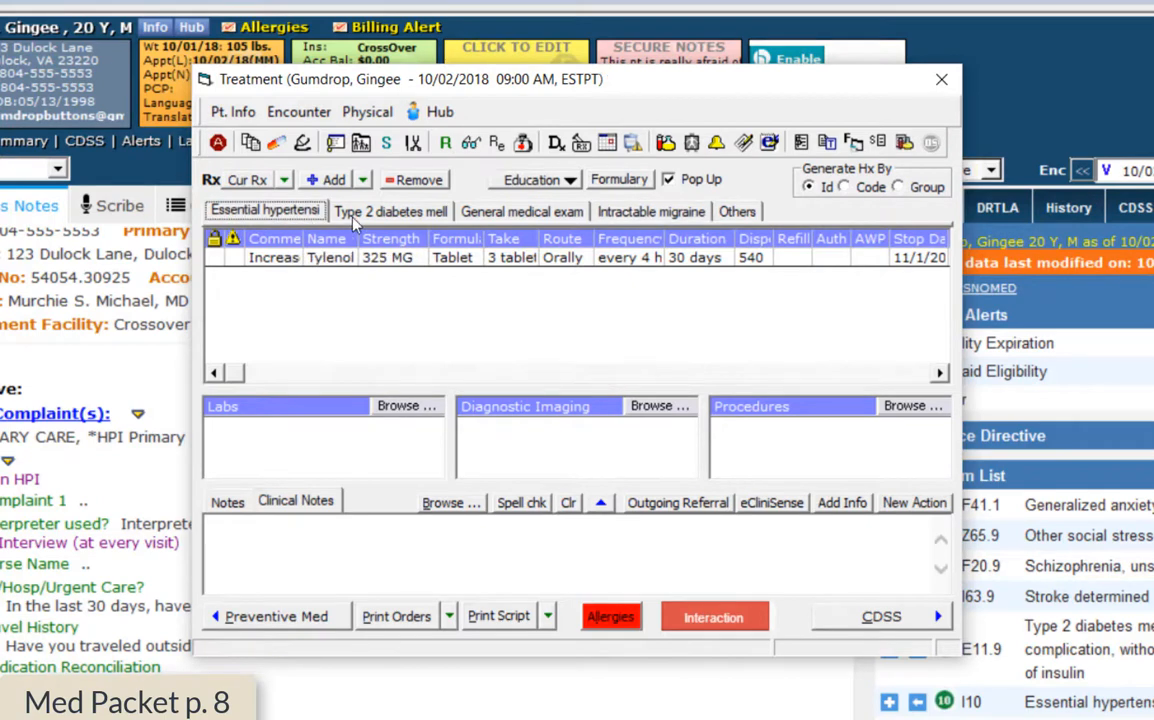
{"action": "left_click", "coordinate": [392, 212]}
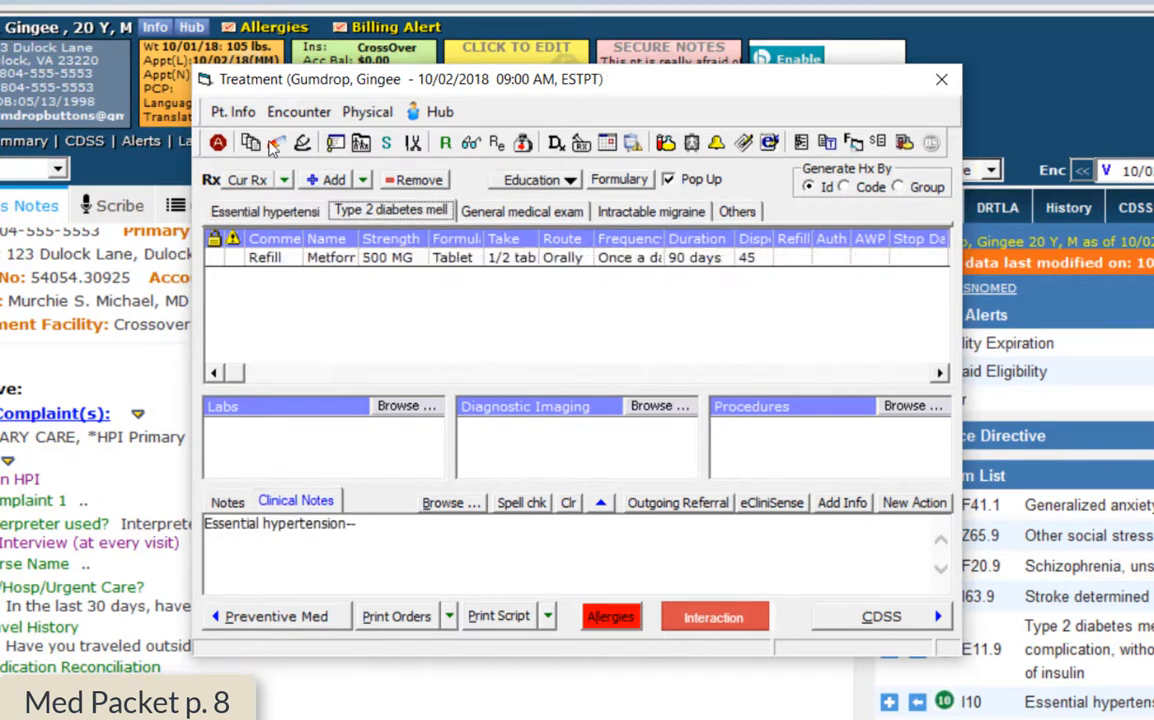
{"action": "left_click", "coordinate": [651, 211]}
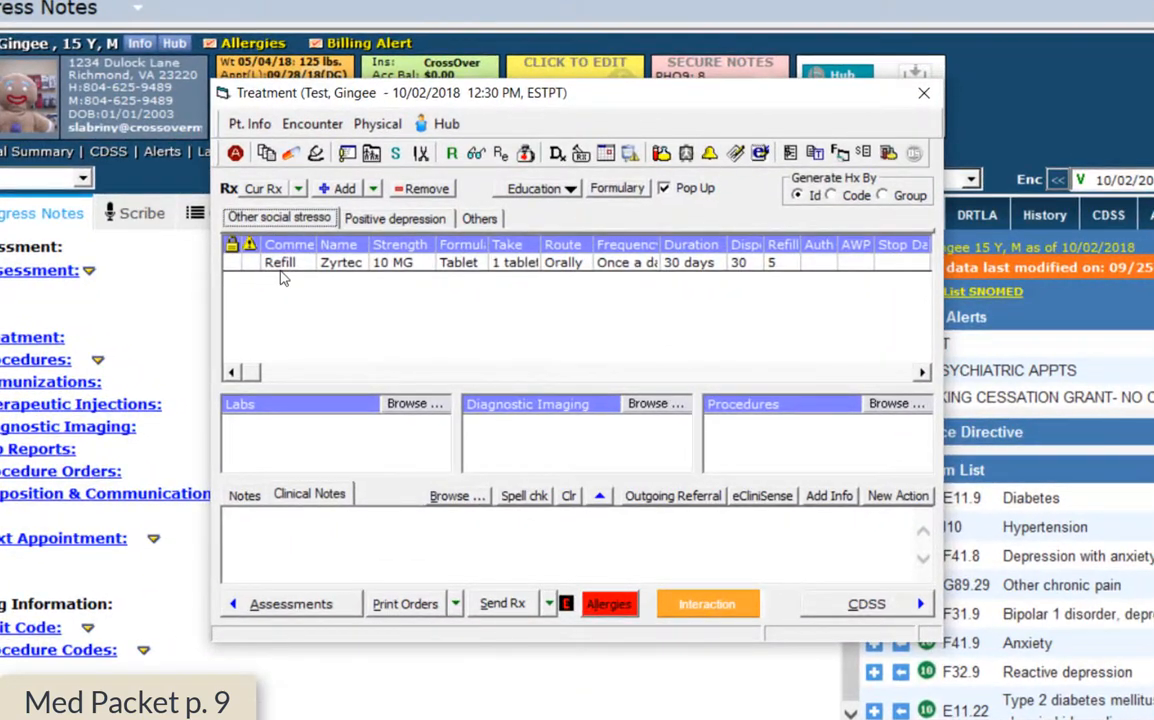
Check the Positive depression and Other social stressor refills, then choose ePrescribe Rx from Send Rx
{"action": "left_click", "coordinate": [394, 218]}
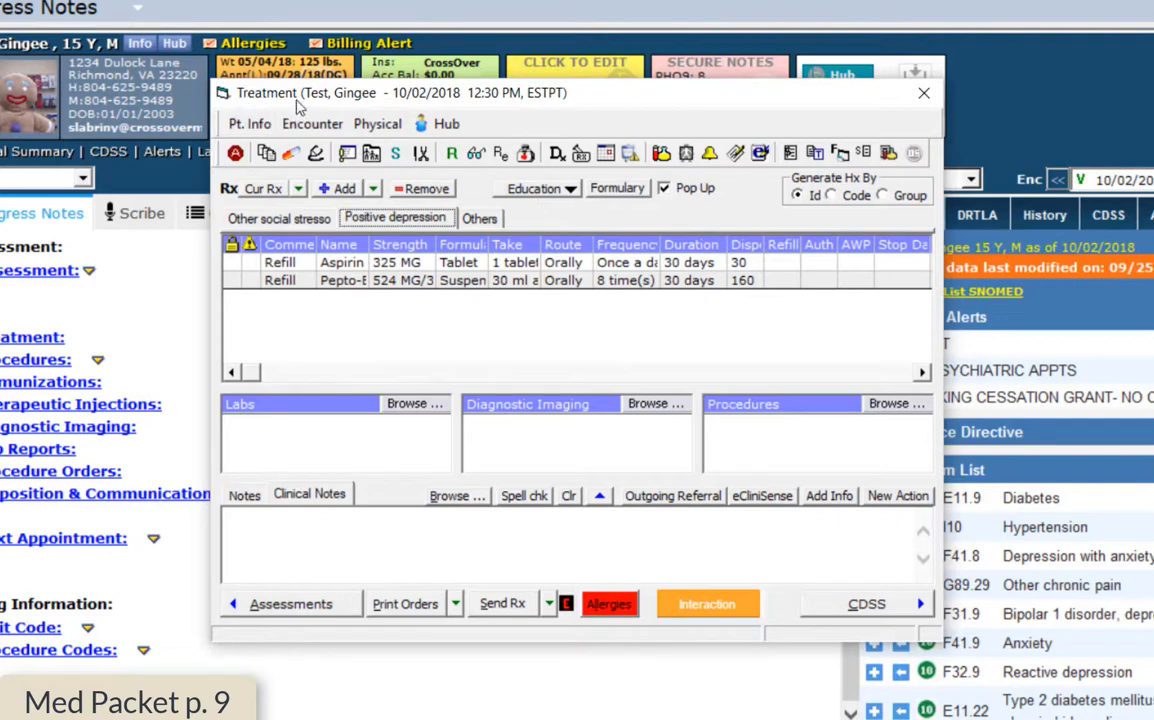
{"action": "left_click", "coordinate": [278, 218]}
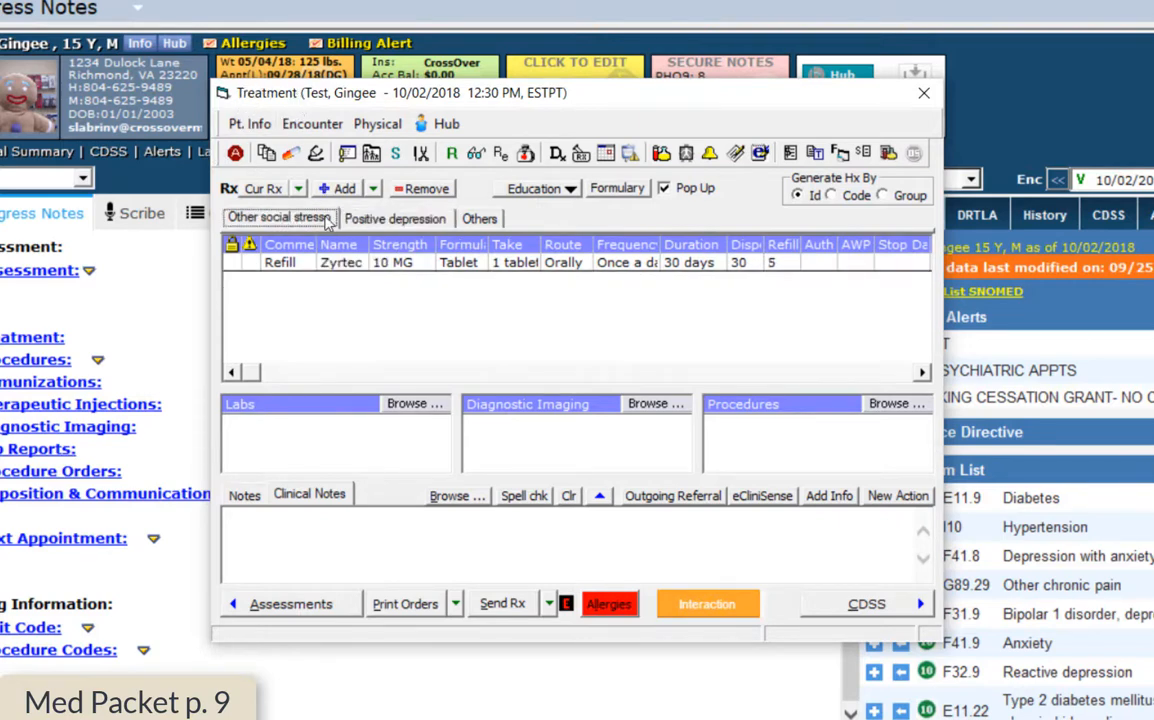
{"action": "left_click", "coordinate": [550, 605]}
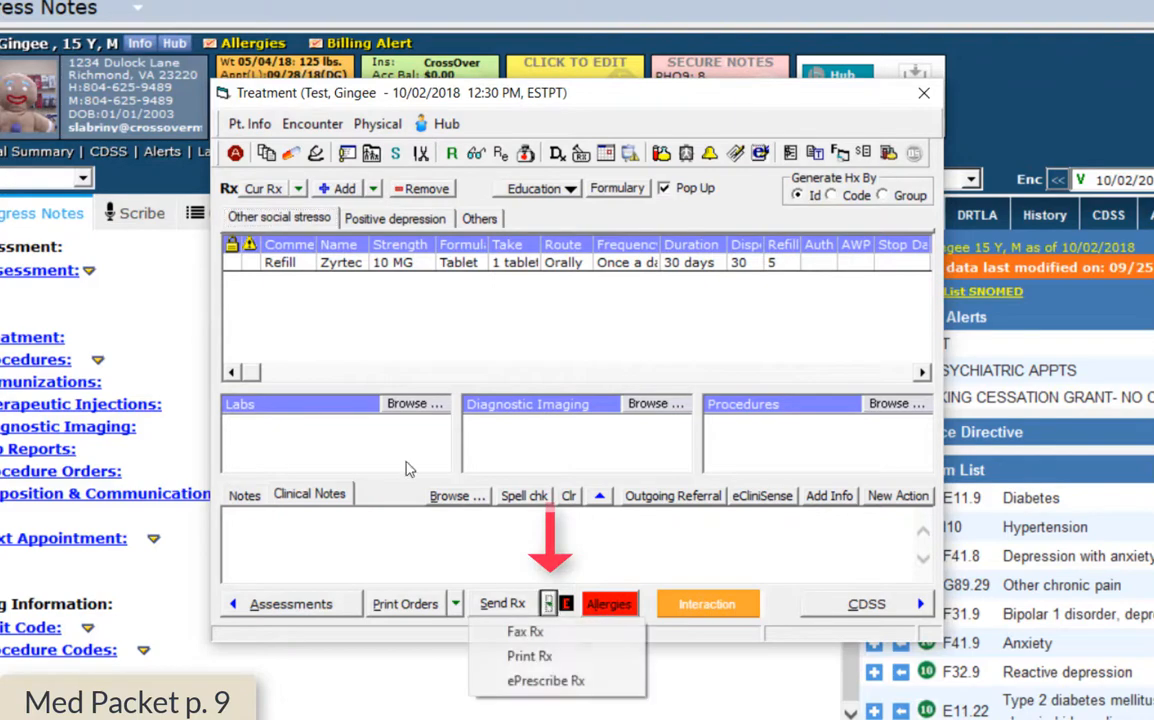
{"action": "left_click", "coordinate": [538, 688]}
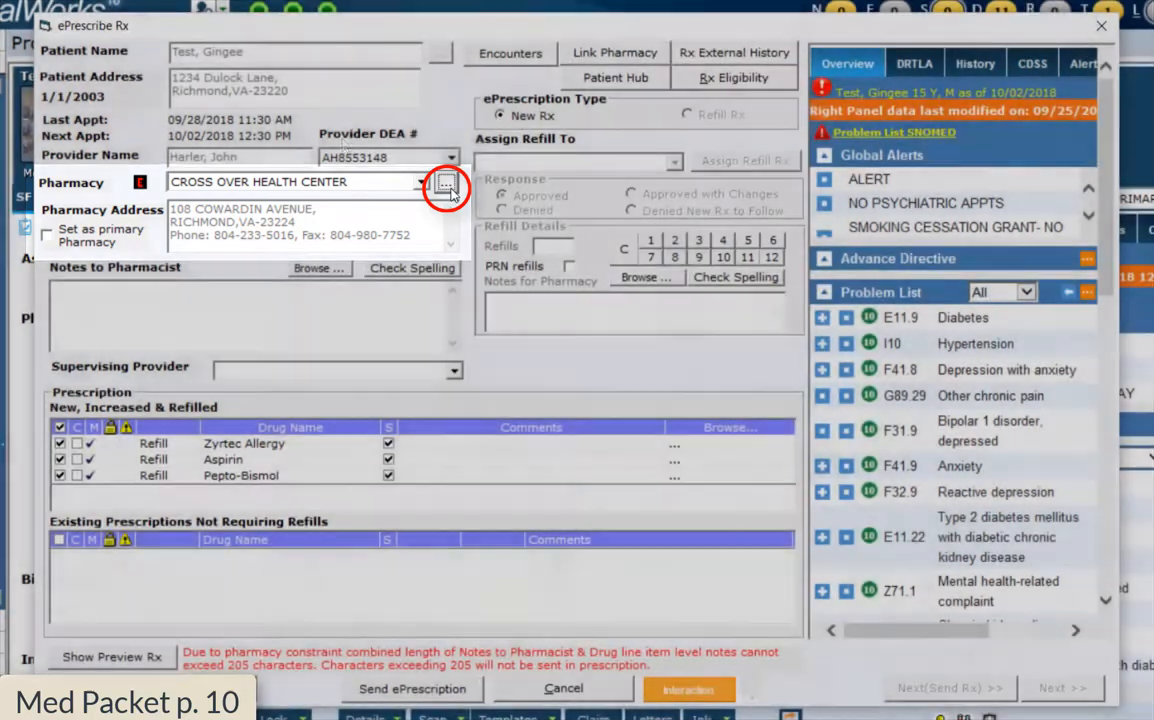
Choose CROSS OVER HEALTH CENTER as the pharmacy after searching 'cros'
{"action": "left_click", "coordinate": [446, 184]}
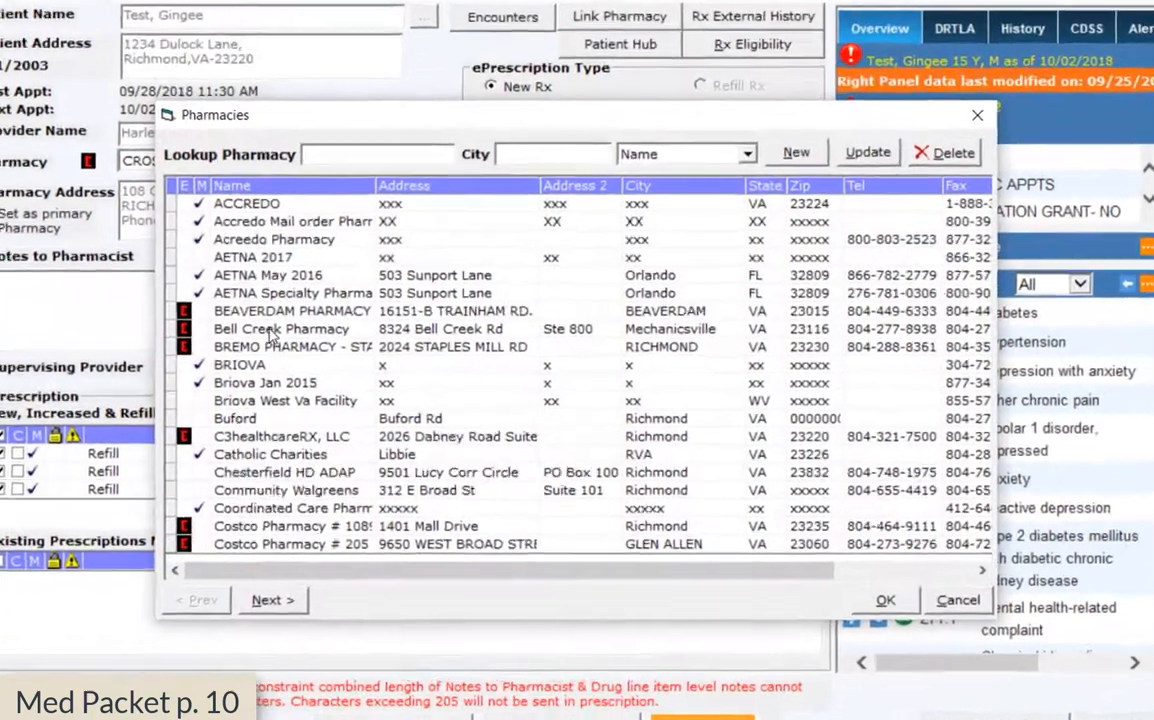
{"action": "type", "text": "cros"}
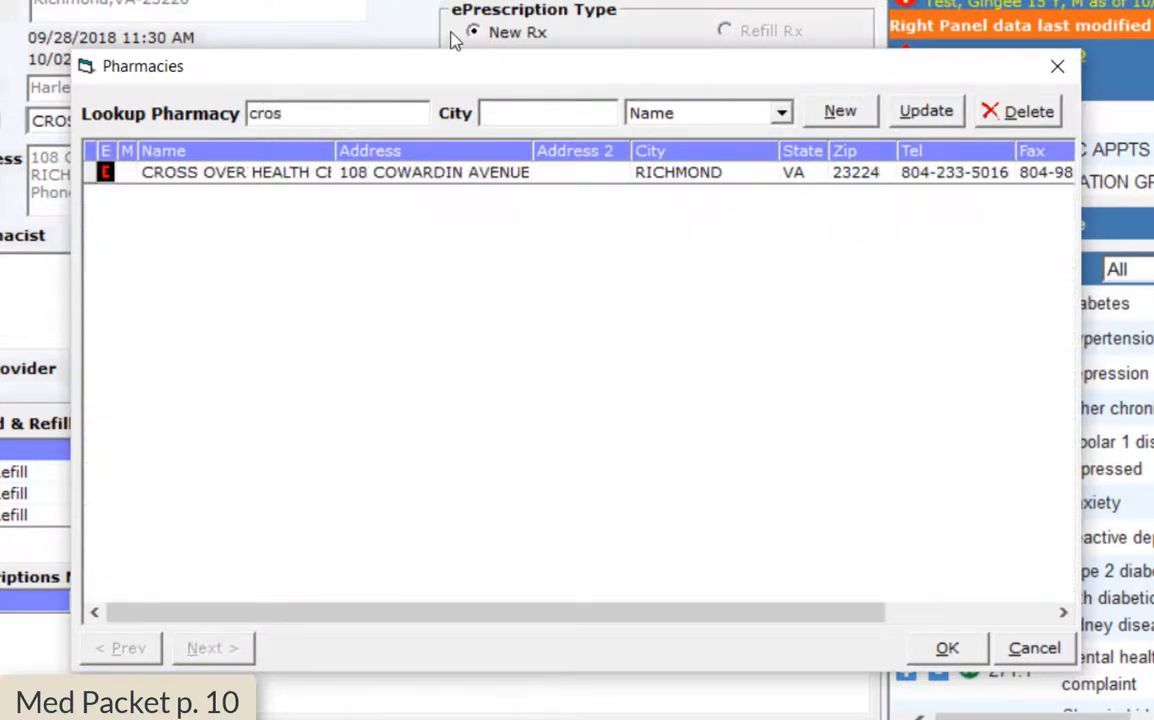
{"action": "left_click", "coordinate": [192, 172]}
{"action": "left_click", "coordinate": [962, 645]}
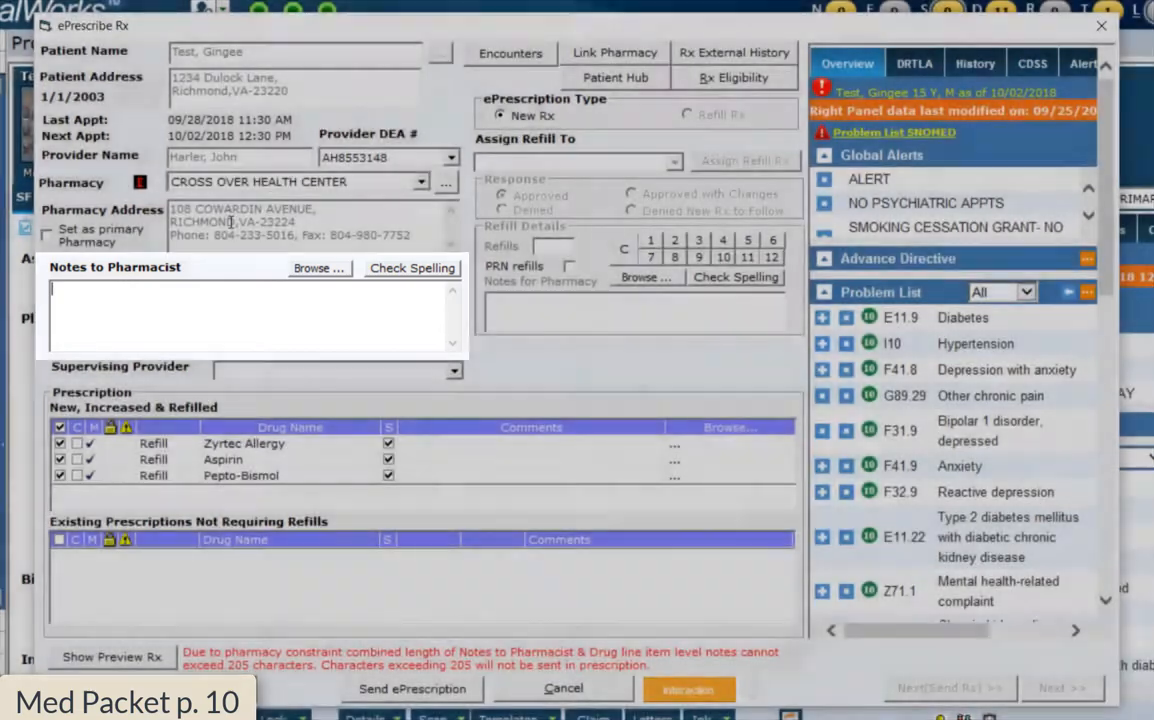
Add the pharmacist note 'DO NOT FILL-TEST PATIENT' and untick Aspirin and Pepto-Bismol
{"action": "type", "text": "DO NOT FILL"}
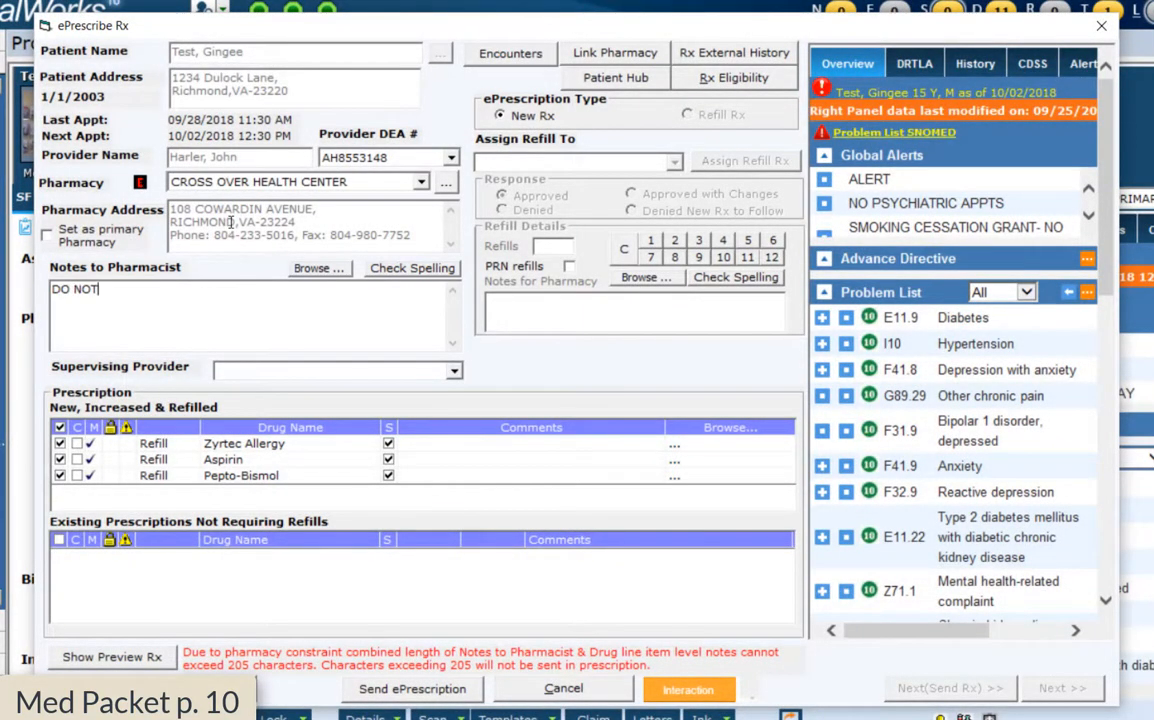
{"action": "type", "text": "-TEST PT"}
{"action": "type", "text": "TIENT"}
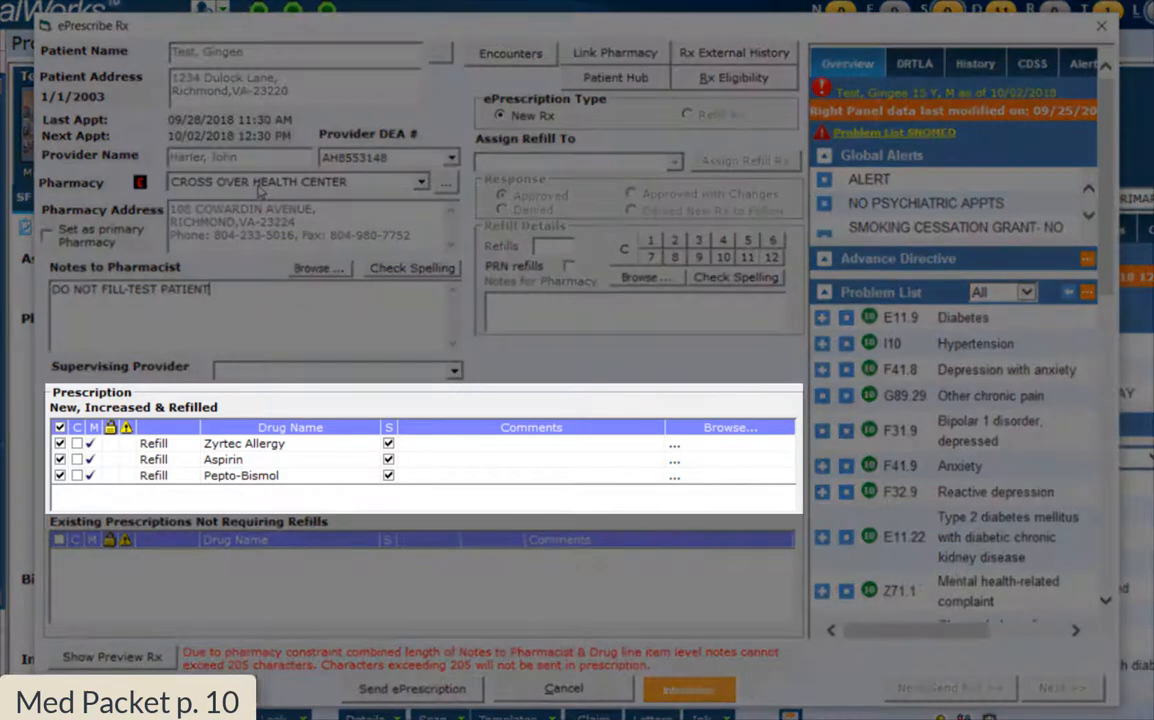
{"action": "left_click", "coordinate": [59, 459]}
{"action": "left_click", "coordinate": [59, 475]}
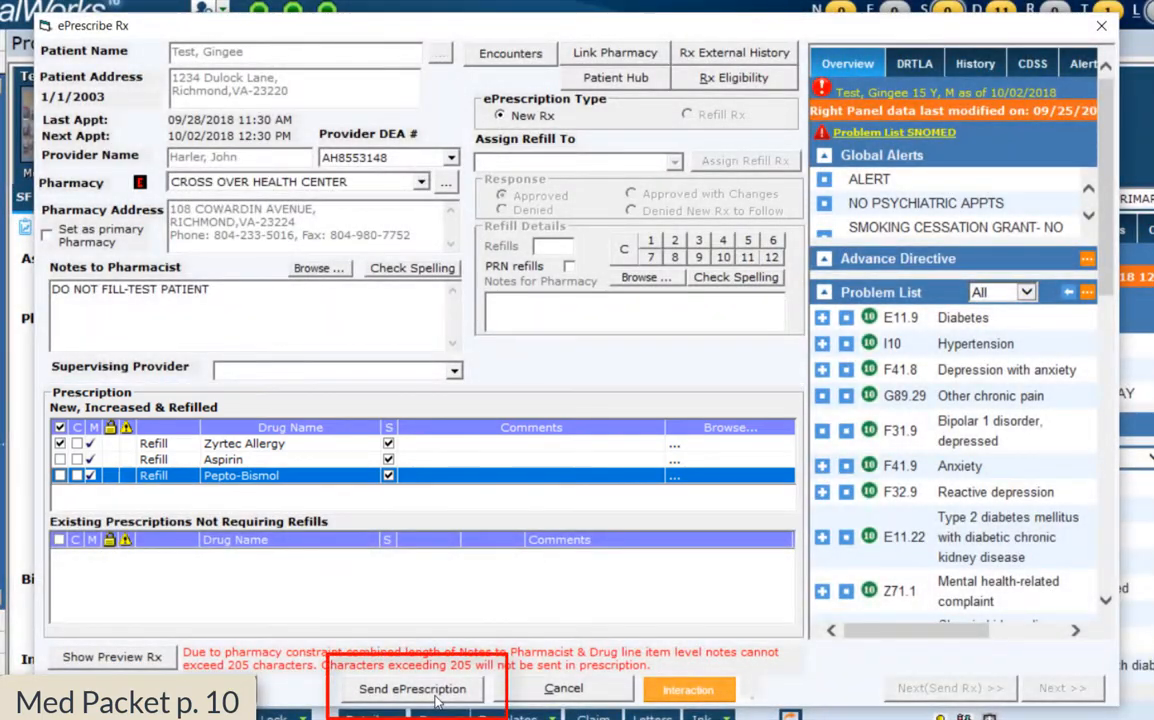
Send the Zyrtec Allergy ePrescription, then show the Positive depression assessment's refills
{"action": "left_click", "coordinate": [436, 697]}
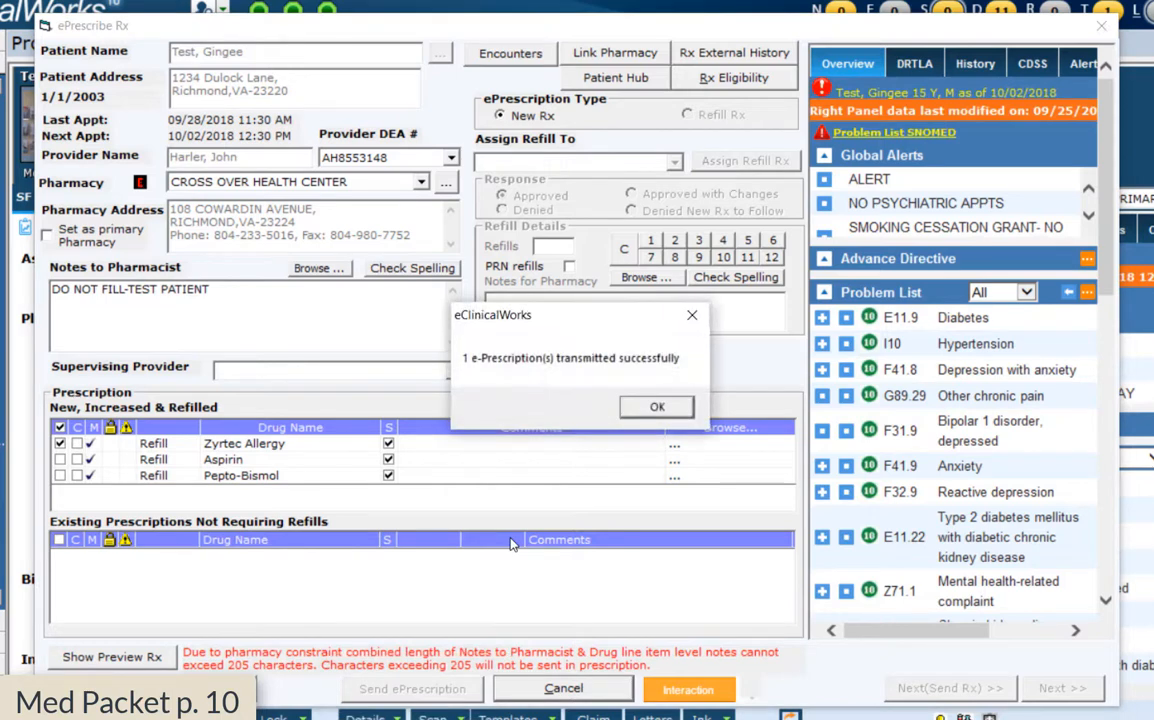
{"action": "left_click", "coordinate": [656, 412]}
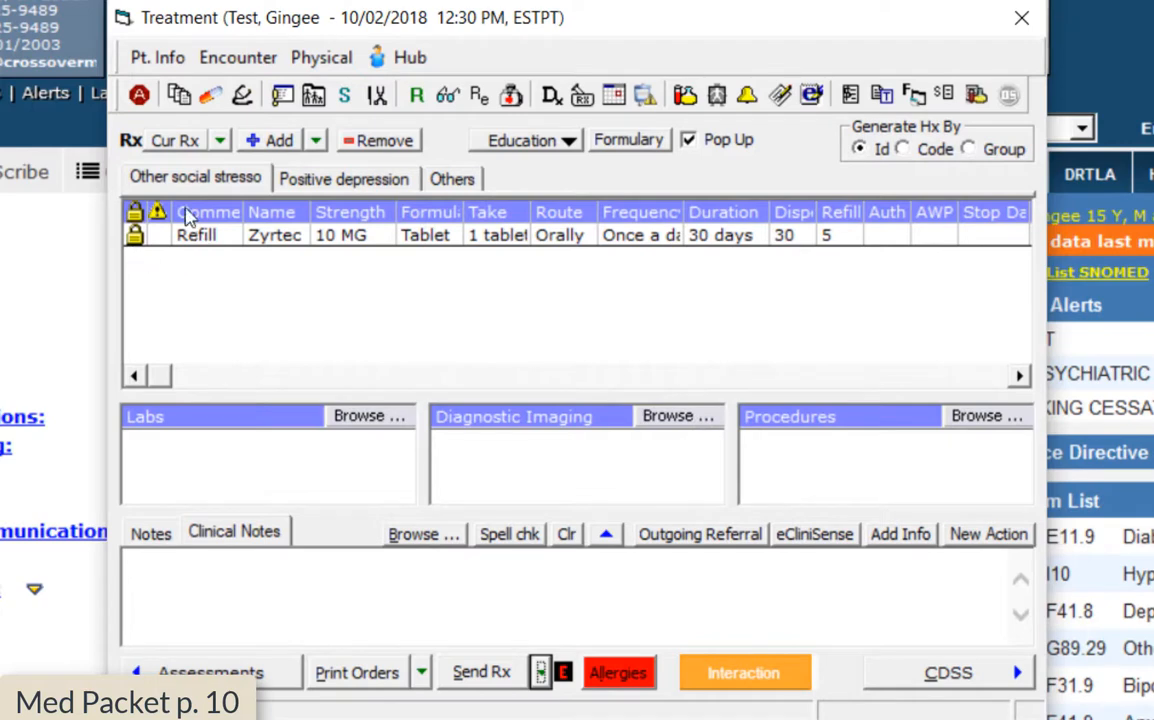
{"action": "mouse_move", "coordinate": [143, 258]}
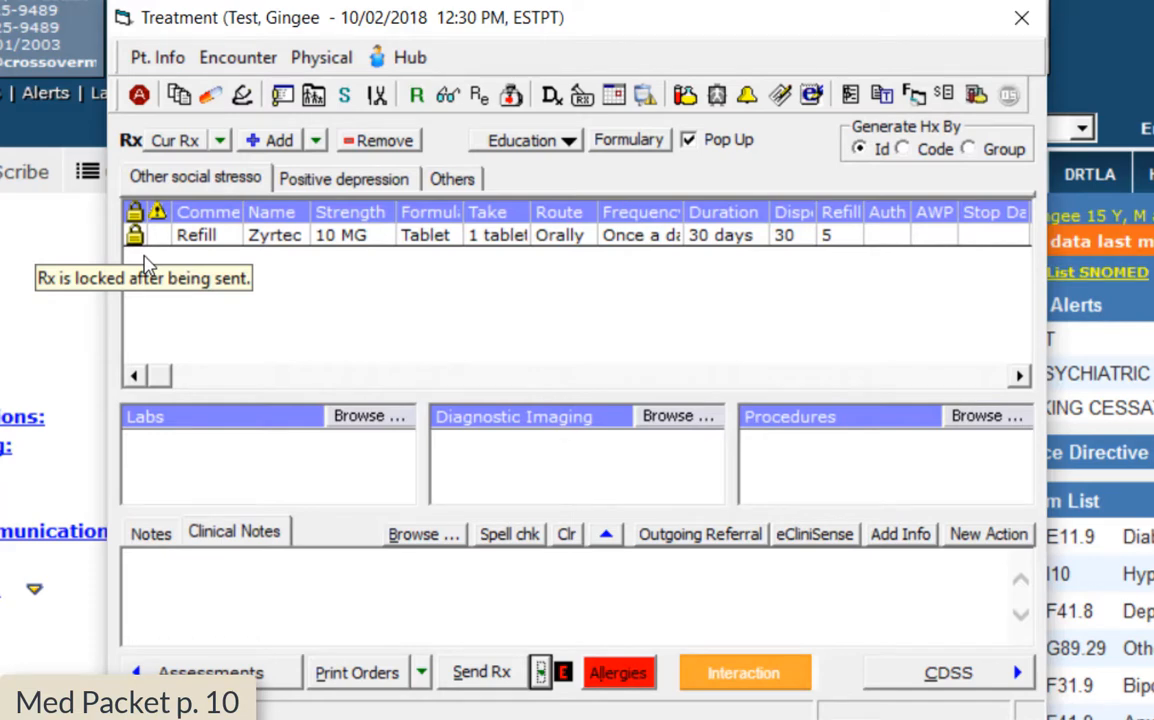
{"action": "left_click", "coordinate": [268, 172]}
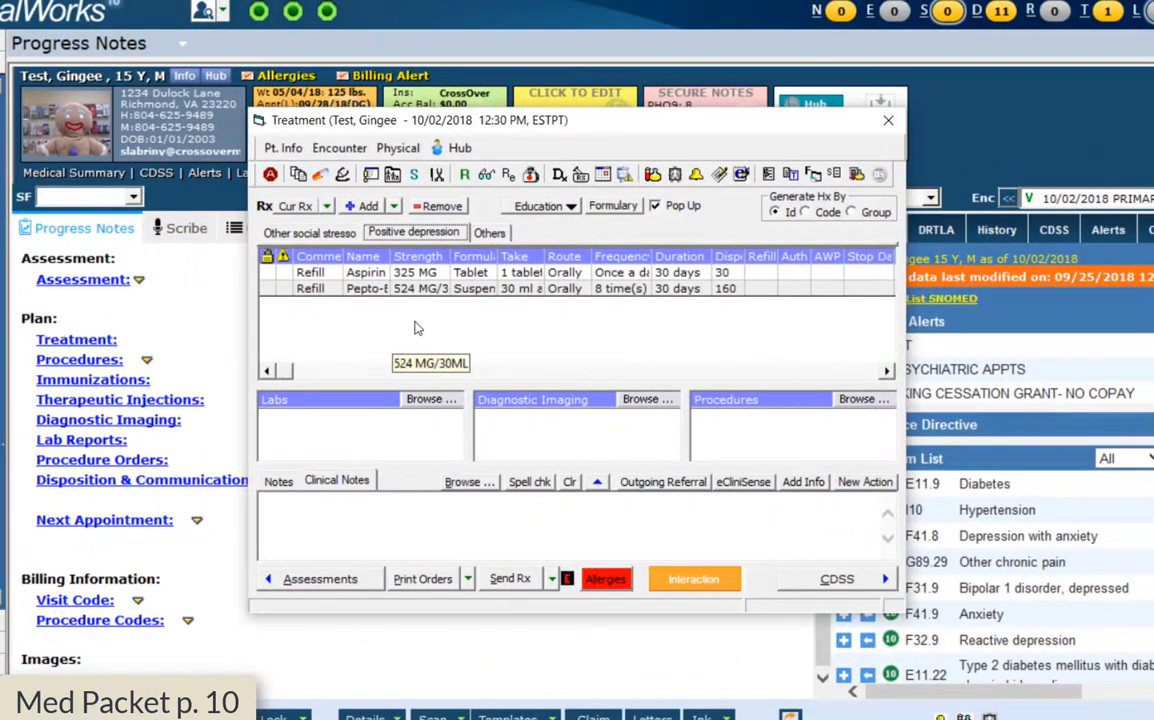
{"action": "left_click", "coordinate": [551, 578]}
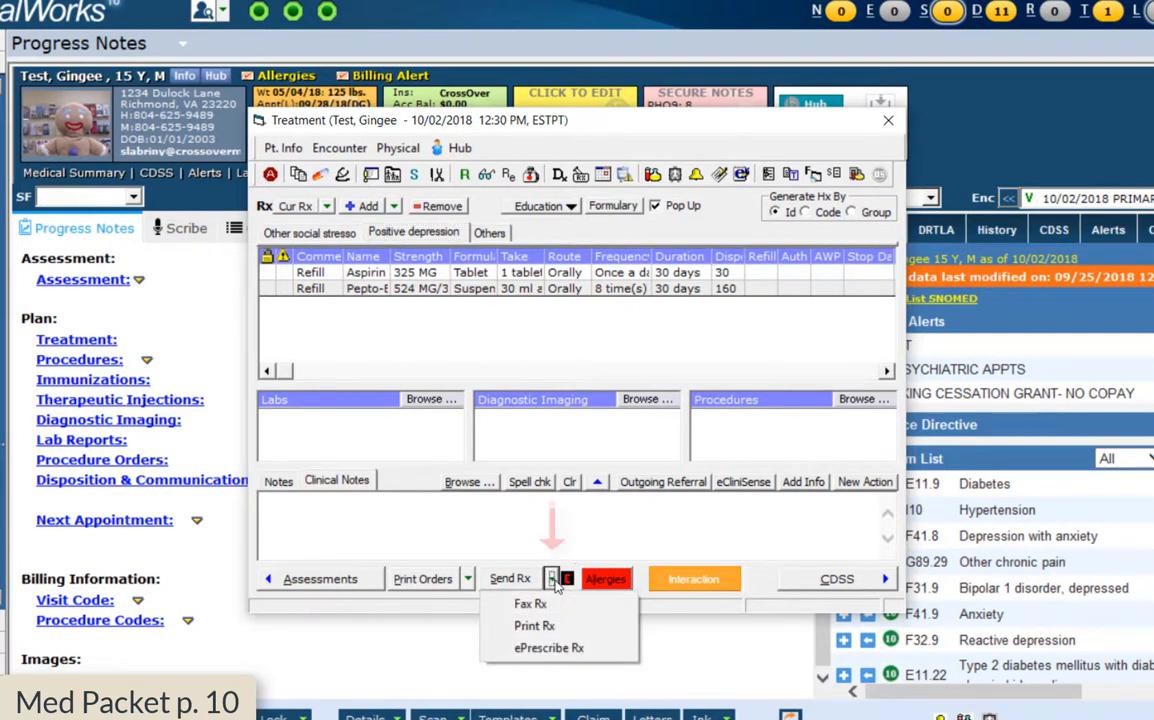
{"action": "left_click", "coordinate": [543, 656]}
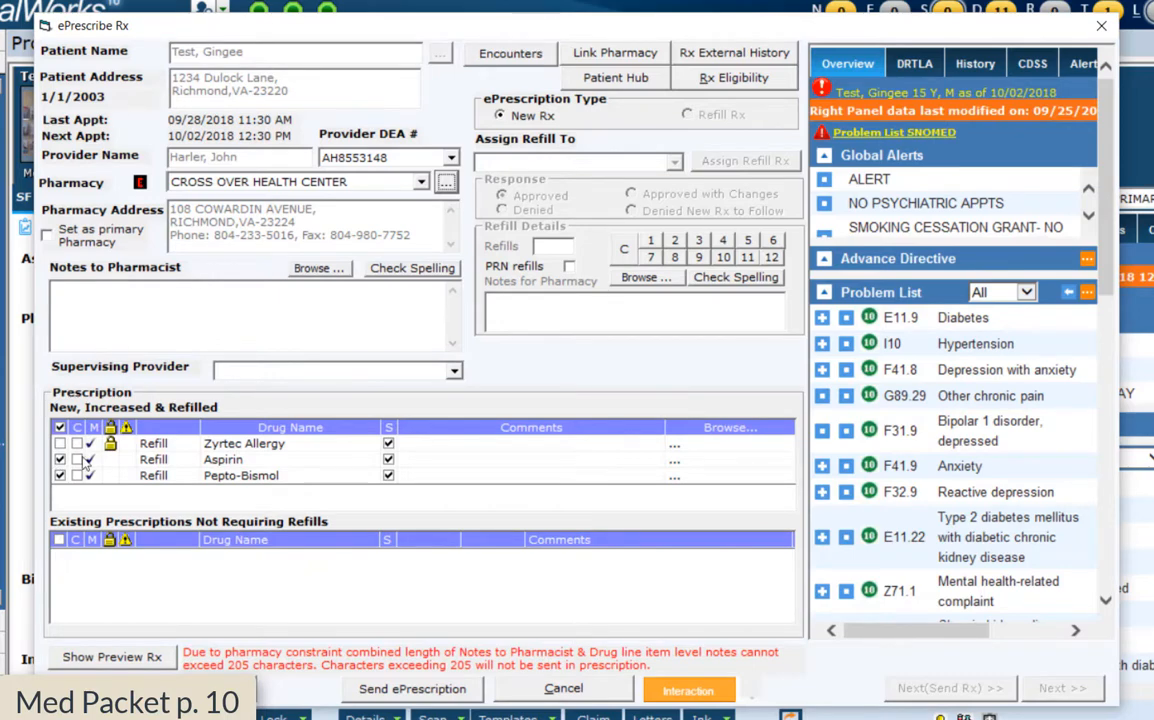
{"action": "left_click", "coordinate": [444, 182]}
{"action": "type", "text": "wa"}
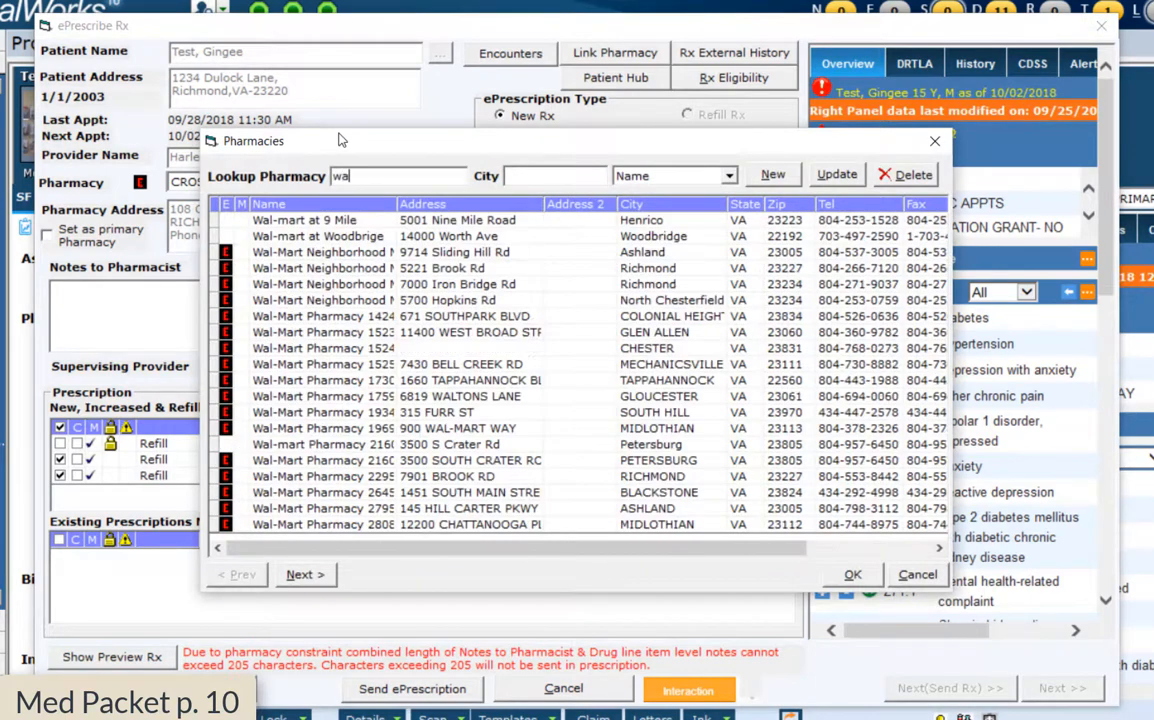
{"action": "type", "text": "l-m"}
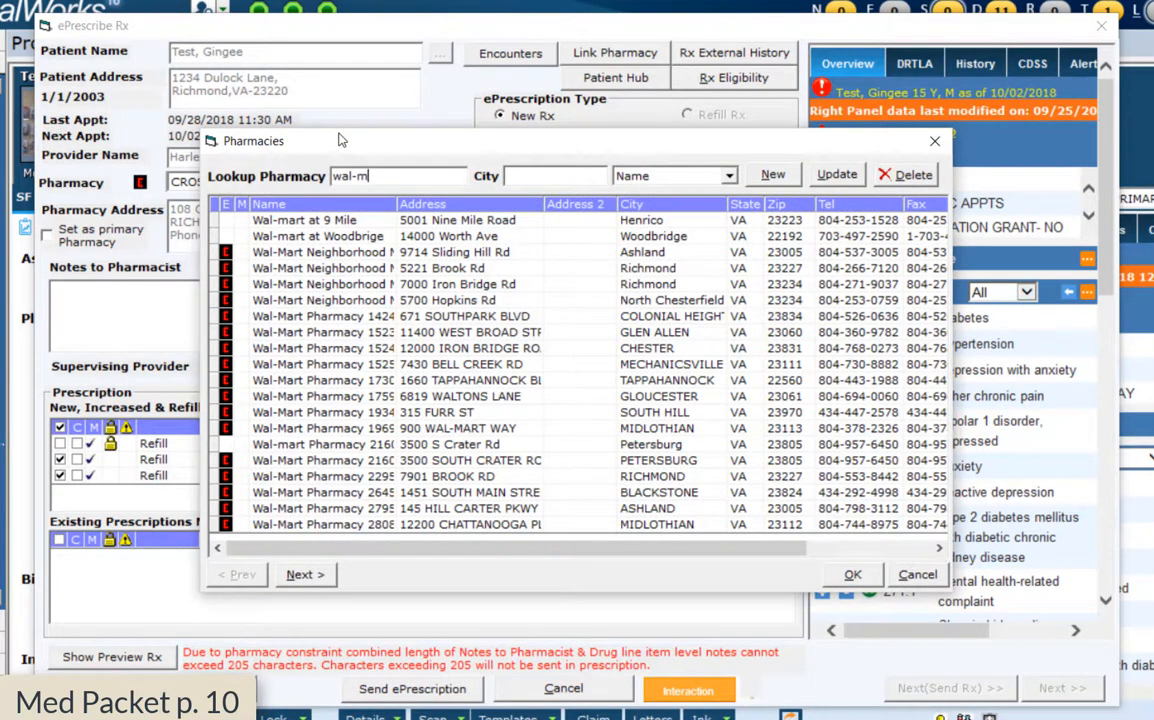
{"action": "left_click", "coordinate": [310, 350]}
{"action": "left_click", "coordinate": [854, 576]}
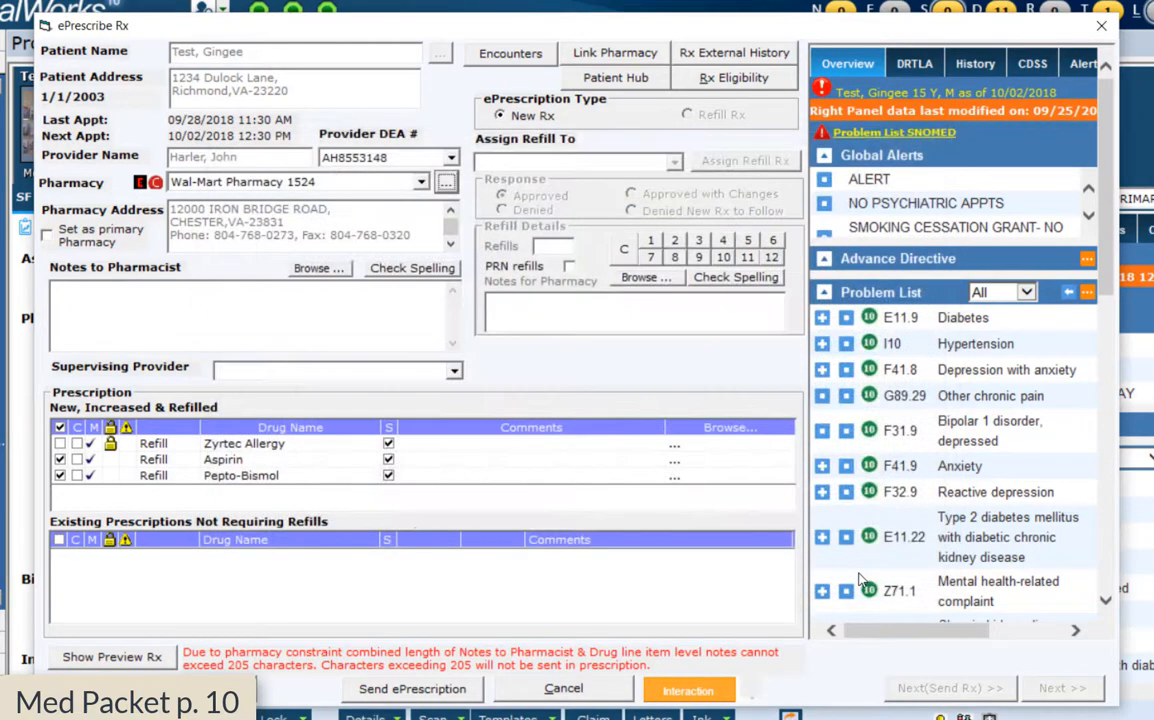
{"action": "left_click", "coordinate": [404, 306]}
{"action": "left_click", "coordinate": [563, 689]}
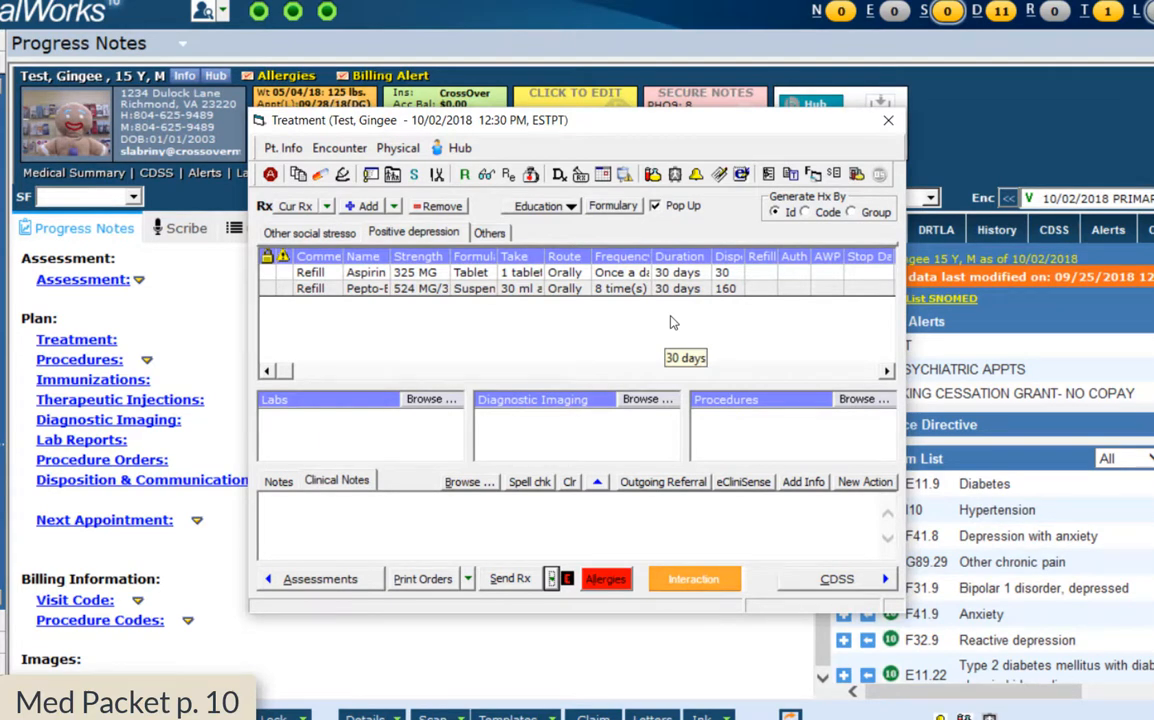
From the patient hub, review all providers' ePrescription logs showing Zyrtec Allergy 10 MG sent successfully
{"action": "left_click", "coordinate": [891, 122]}
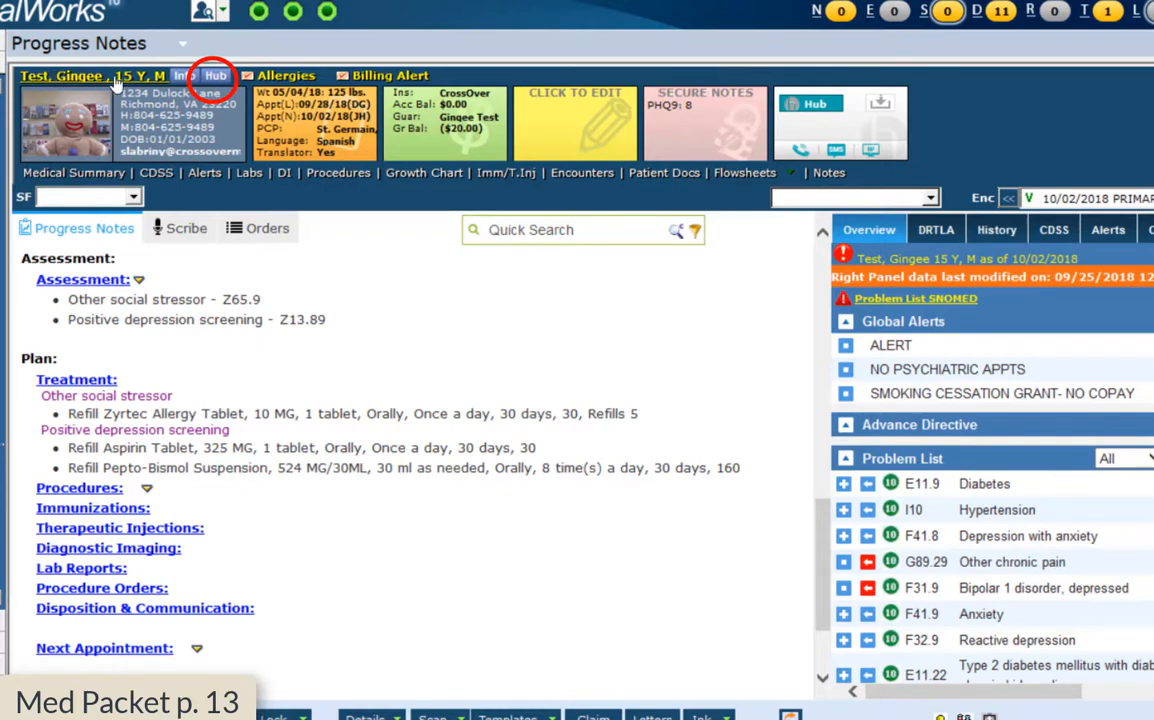
{"action": "left_click", "coordinate": [219, 80]}
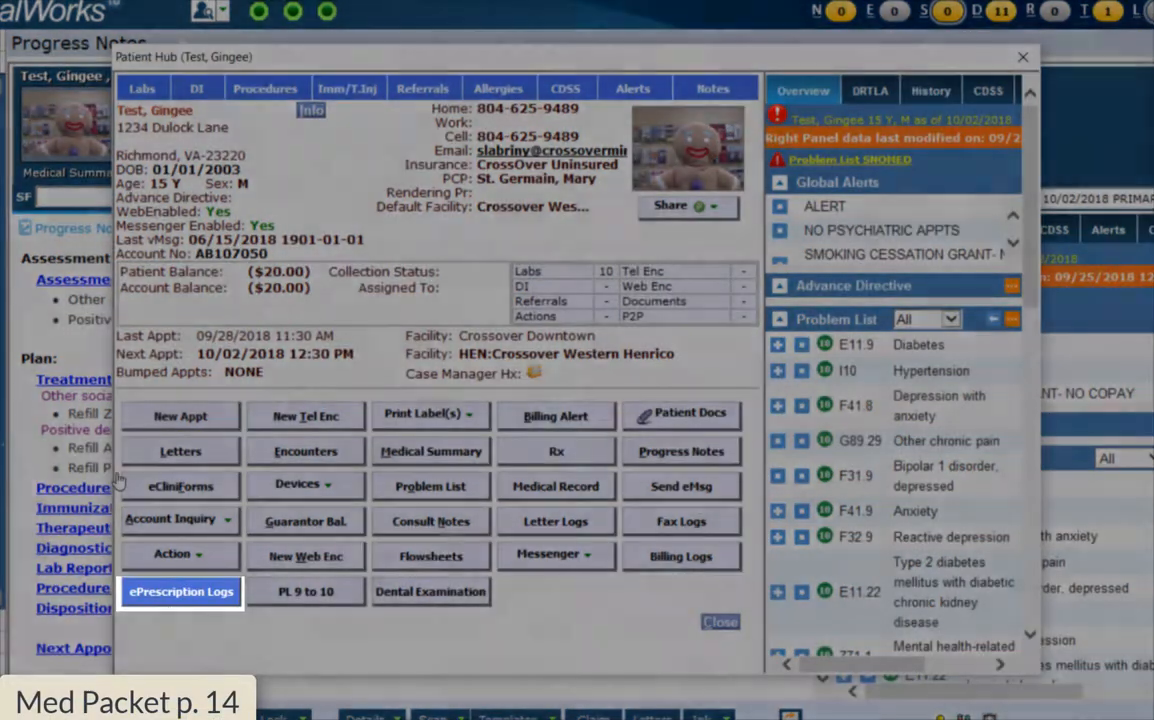
{"action": "left_click", "coordinate": [180, 591]}
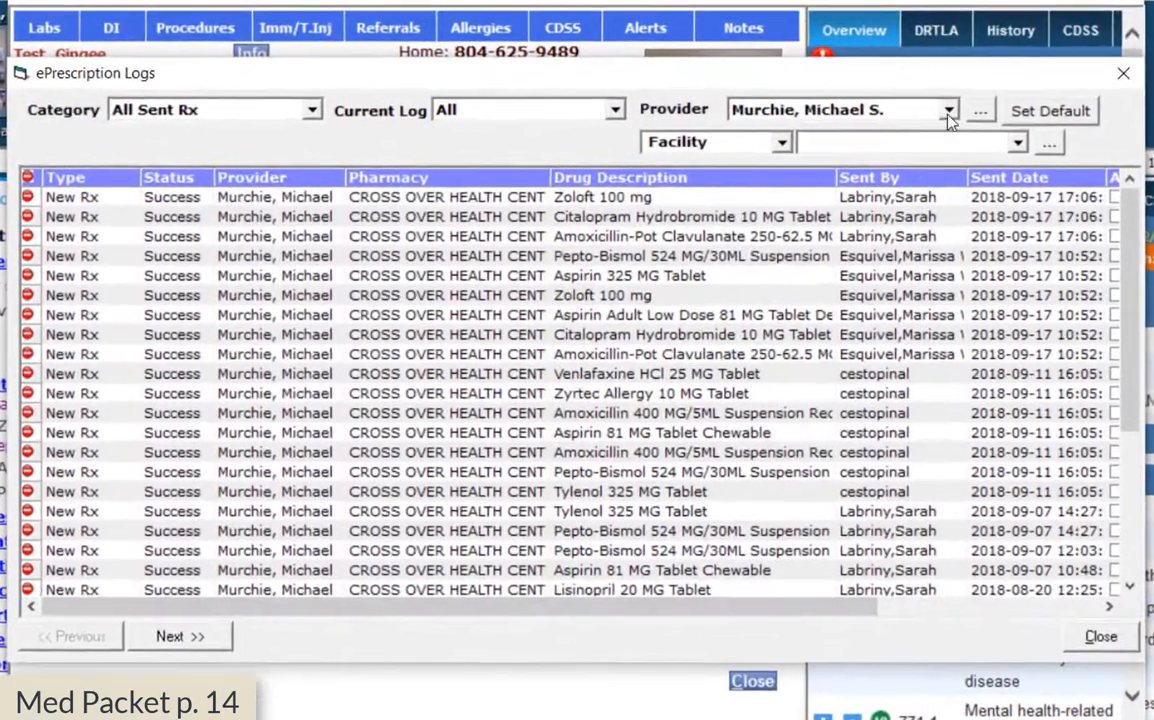
{"action": "left_click", "coordinate": [880, 155]}
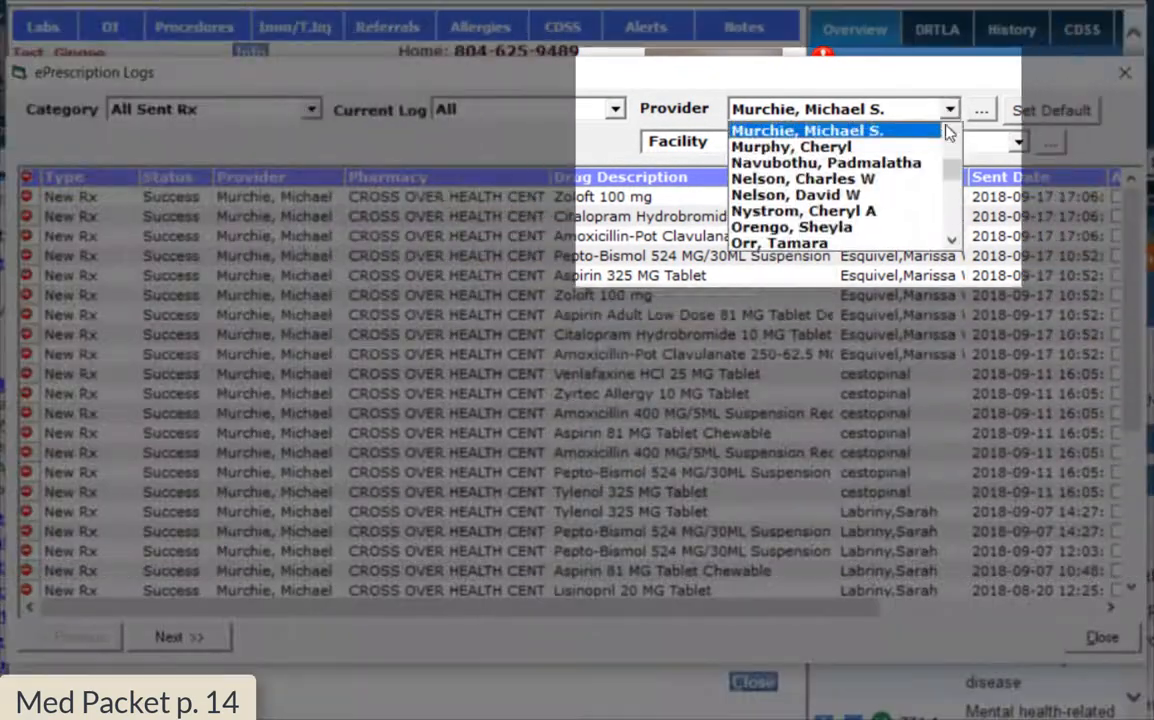
{"action": "left_click_drag", "start_coordinate": [957, 180], "coordinate": [957, 158]}
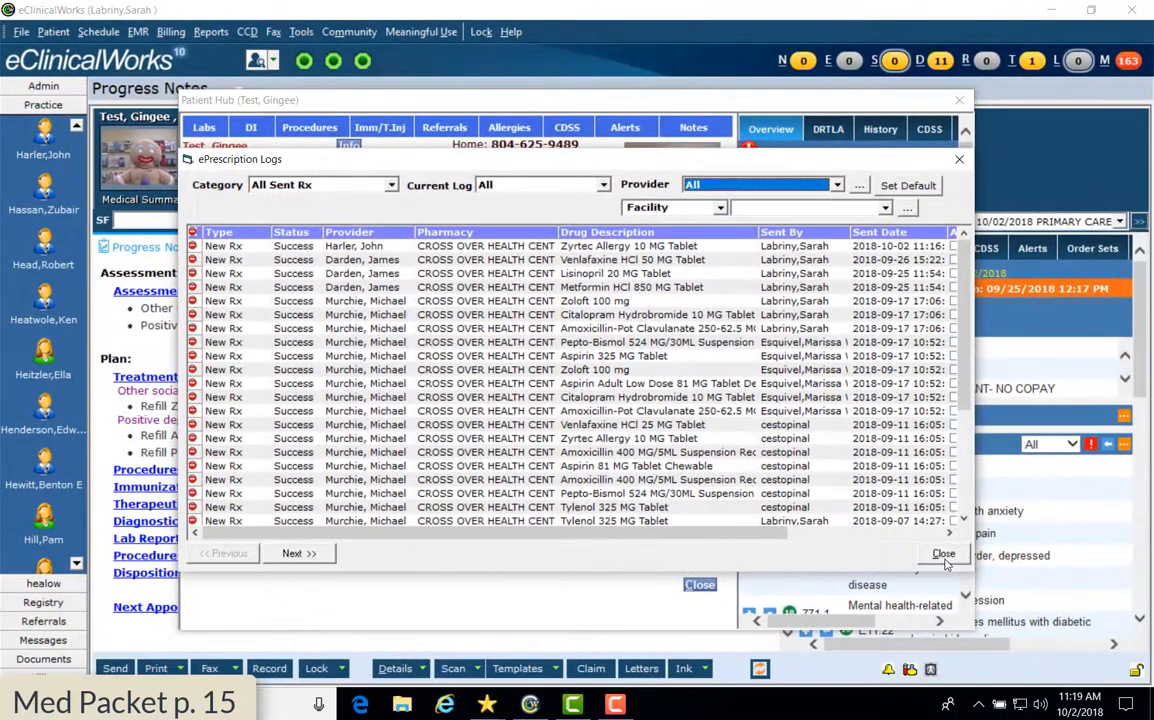
{"action": "left_click", "coordinate": [944, 555]}
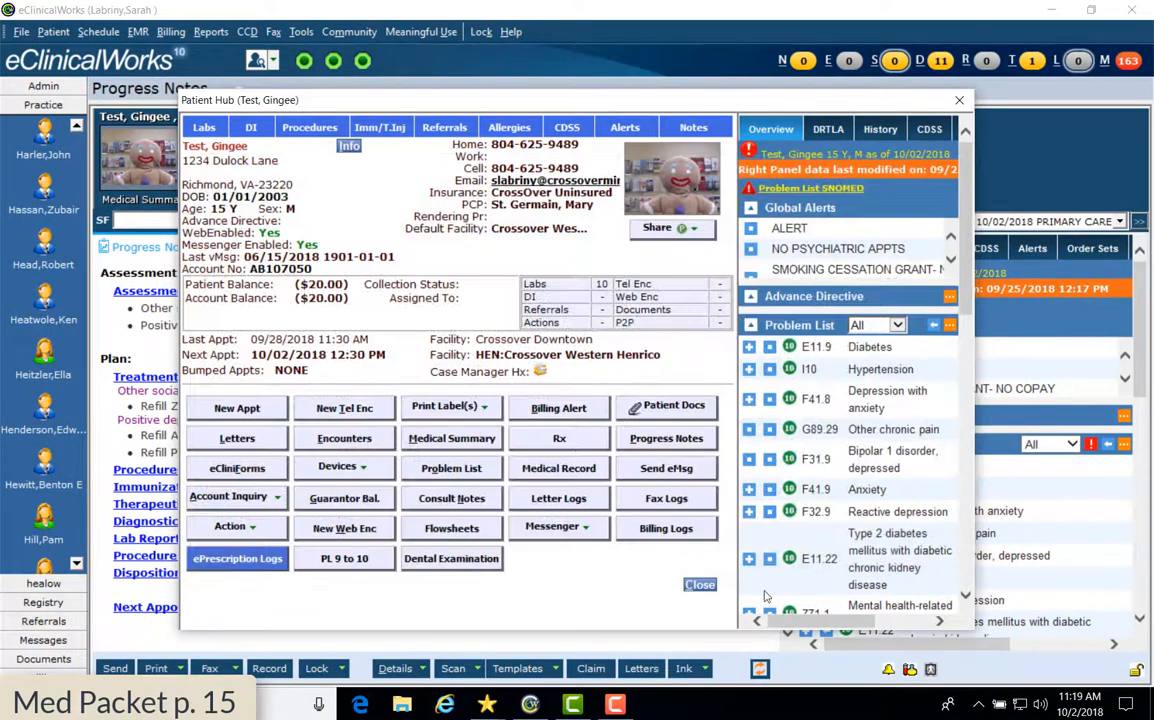
Reopen the visit's Treatment window and ePrescribe the Zyrtec refill to the pharmacy
{"action": "left_click", "coordinate": [702, 587]}
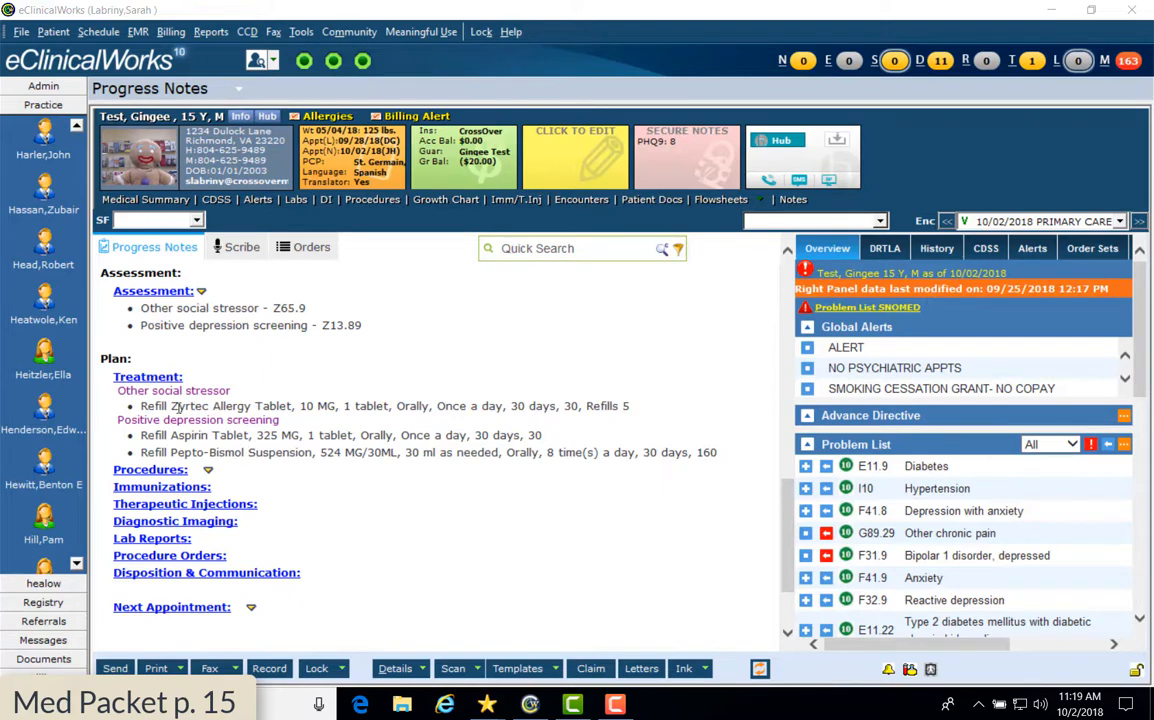
{"action": "left_click", "coordinate": [147, 377]}
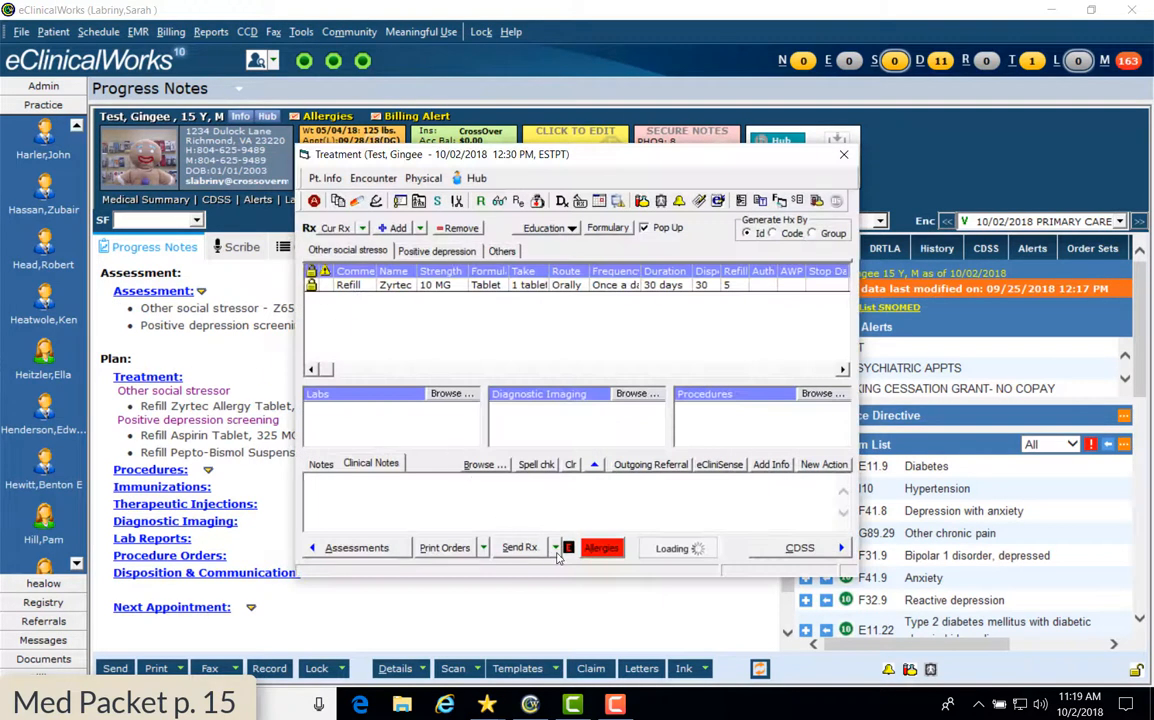
{"action": "left_click", "coordinate": [556, 547]}
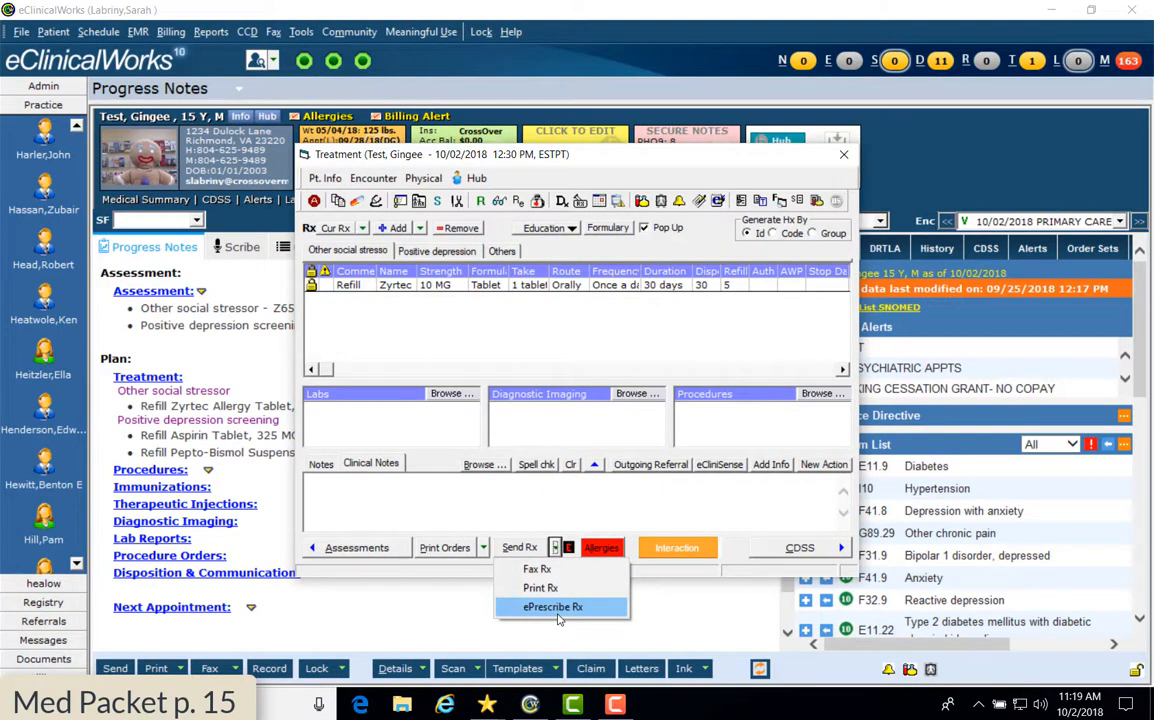
{"action": "left_click", "coordinate": [556, 607]}
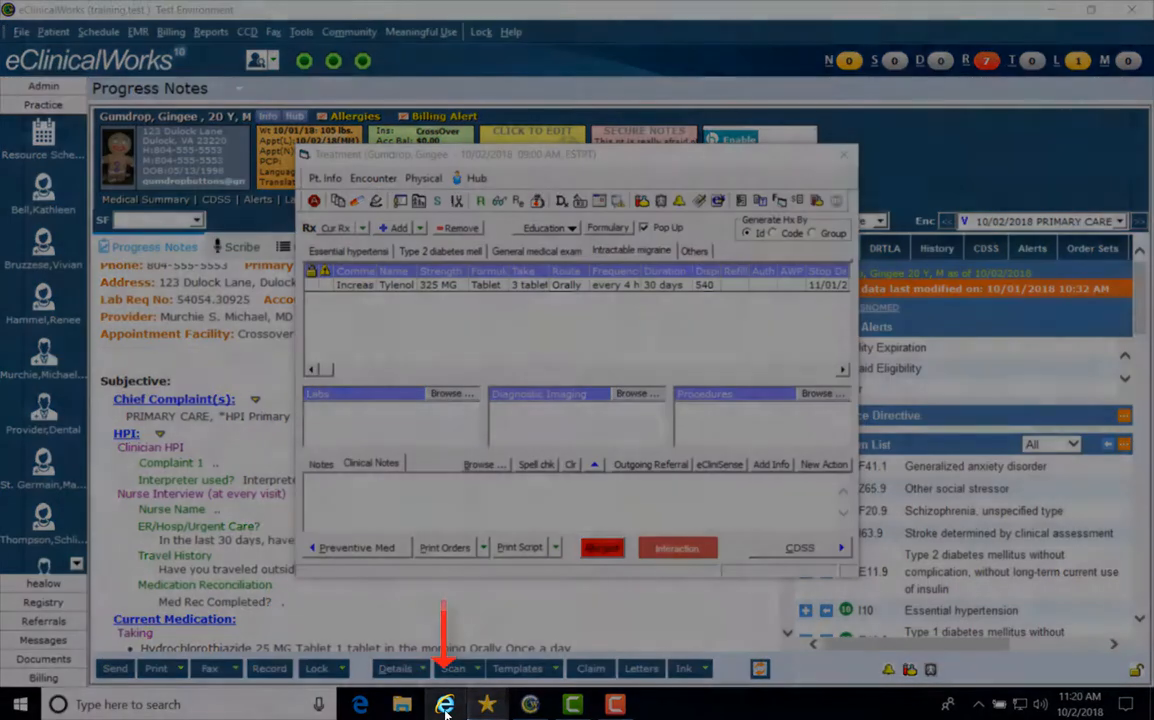
Show the CrossOver Pharmacy Formulary spreadsheet in Internet Explorer
{"action": "left_click", "coordinate": [446, 707]}
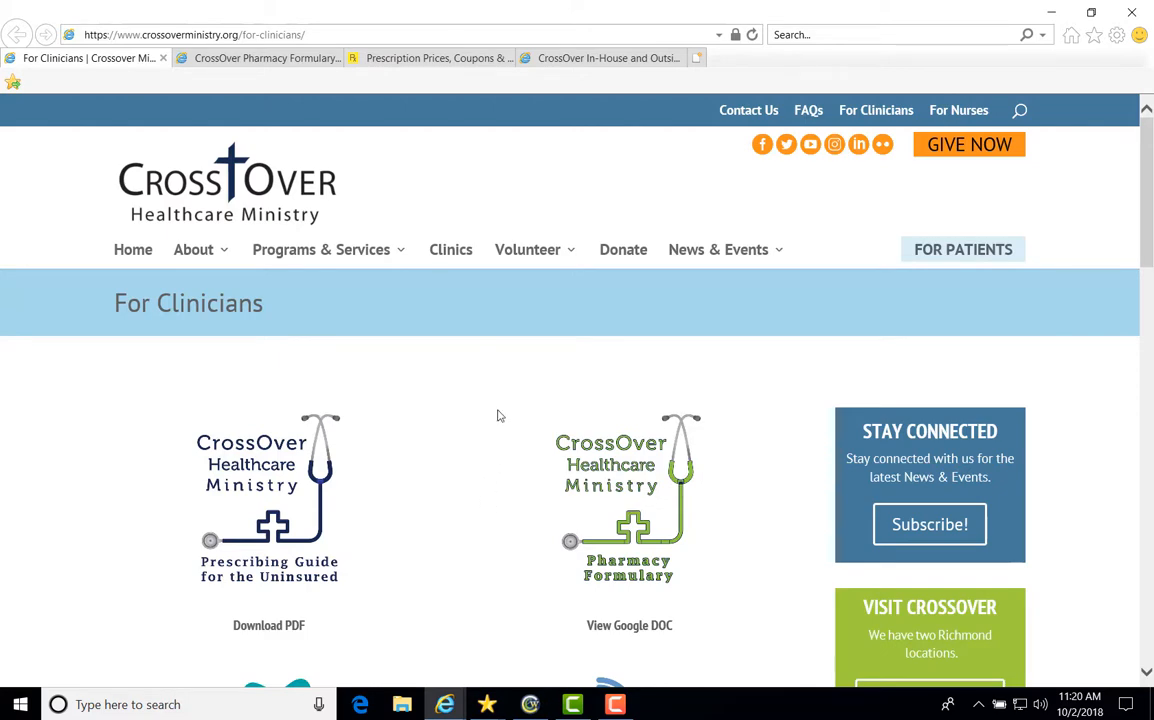
{"action": "left_click", "coordinate": [230, 60]}
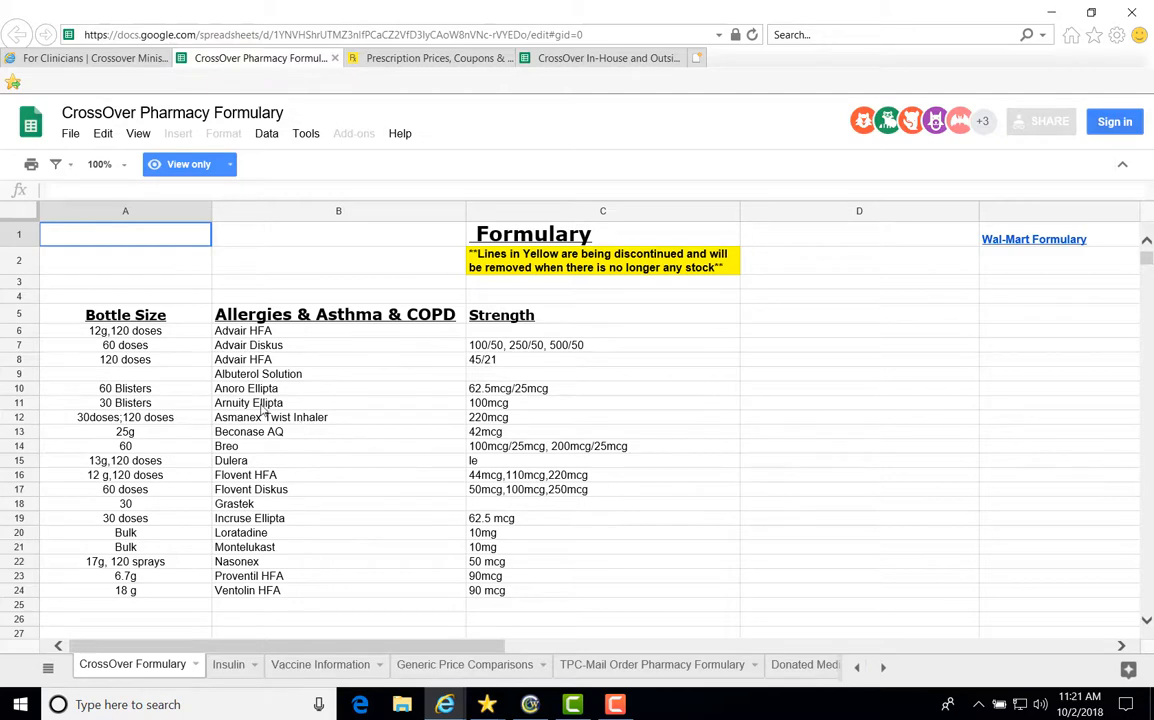
Browse the formulary drug lists plus its Insulin and Vaccine Information sheets, then go to GoodRx
{"action": "scroll", "coordinate": [200, 382], "scroll_direction": "down", "scroll_amount": 3}
{"action": "scroll", "coordinate": [199, 385], "scroll_direction": "down", "scroll_amount": 5}
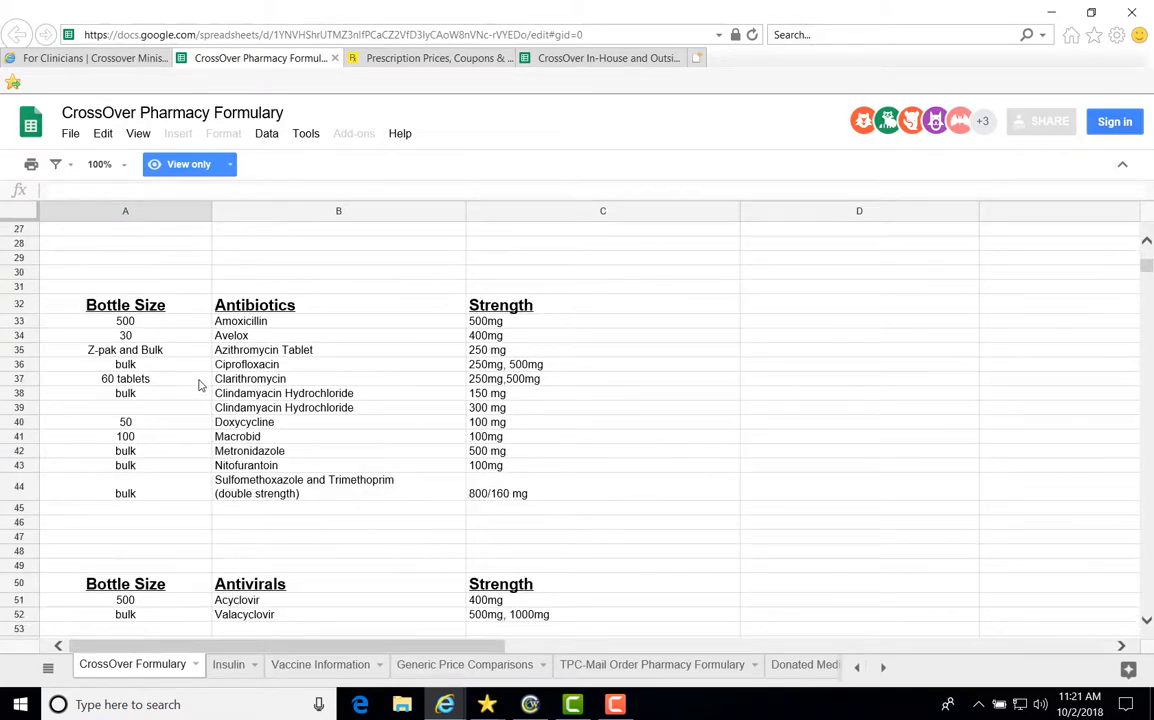
{"action": "scroll", "coordinate": [199, 385], "scroll_direction": "down", "scroll_amount": 6}
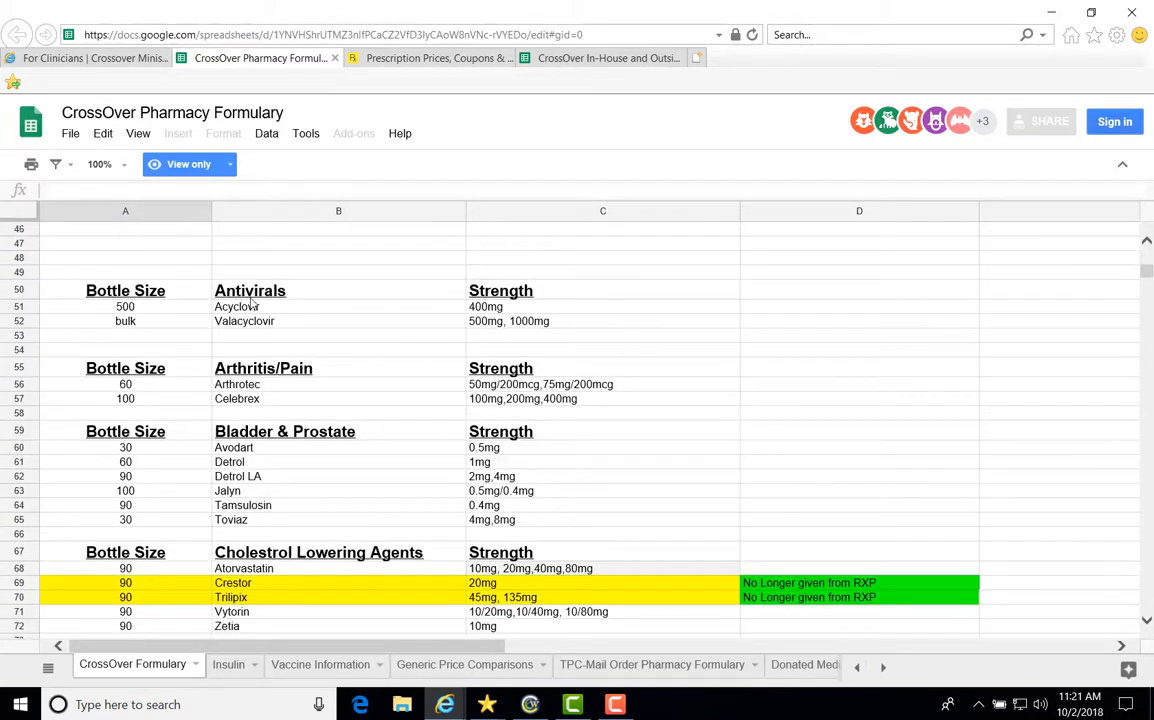
{"action": "scroll", "coordinate": [198, 380], "scroll_direction": "down", "scroll_amount": 3}
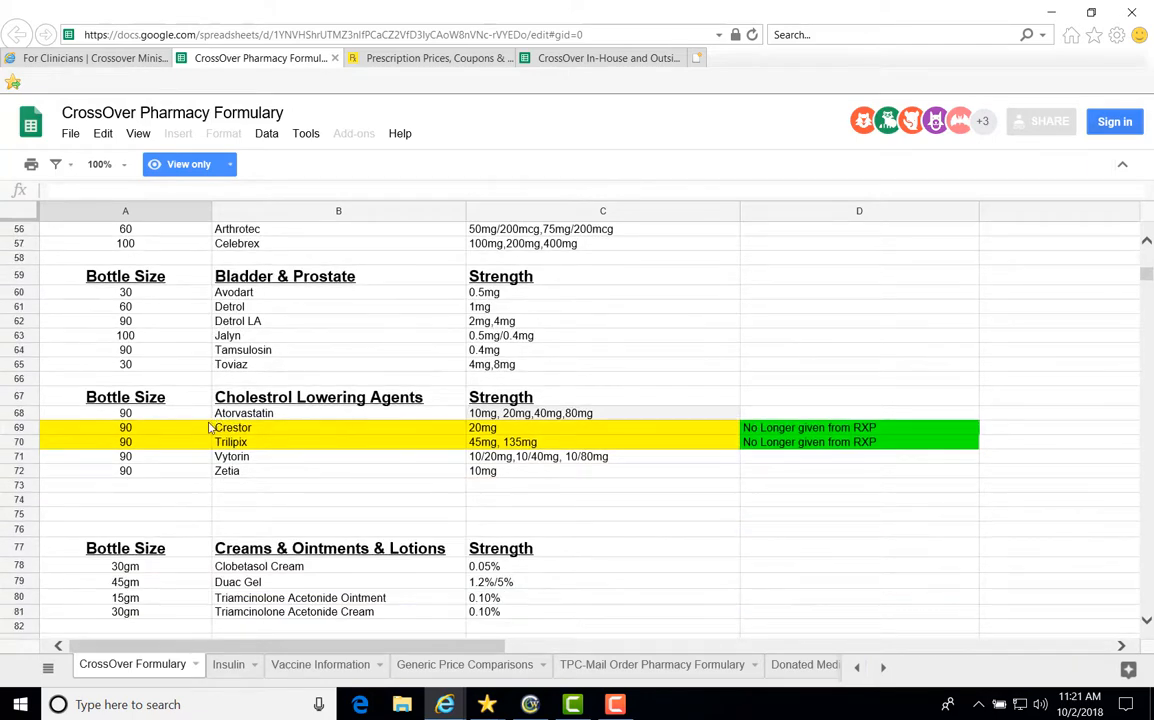
{"action": "scroll", "coordinate": [214, 424], "scroll_direction": "down", "scroll_amount": 6}
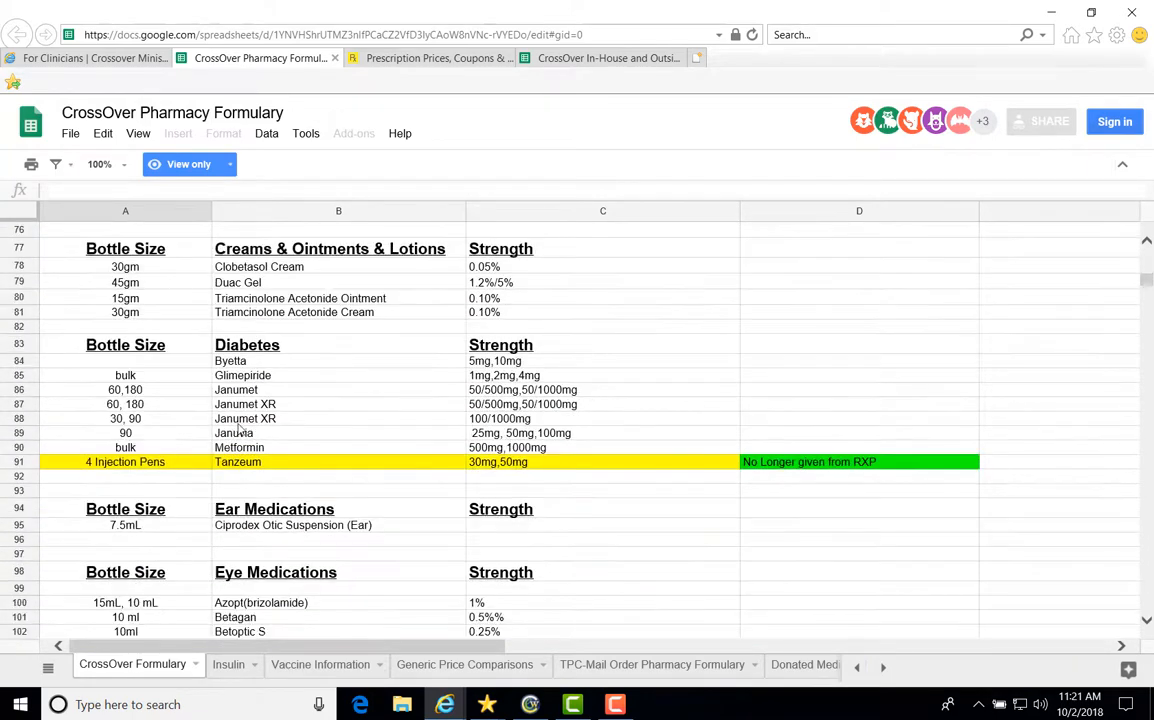
{"action": "scroll", "coordinate": [240, 428], "scroll_direction": "down", "scroll_amount": 1}
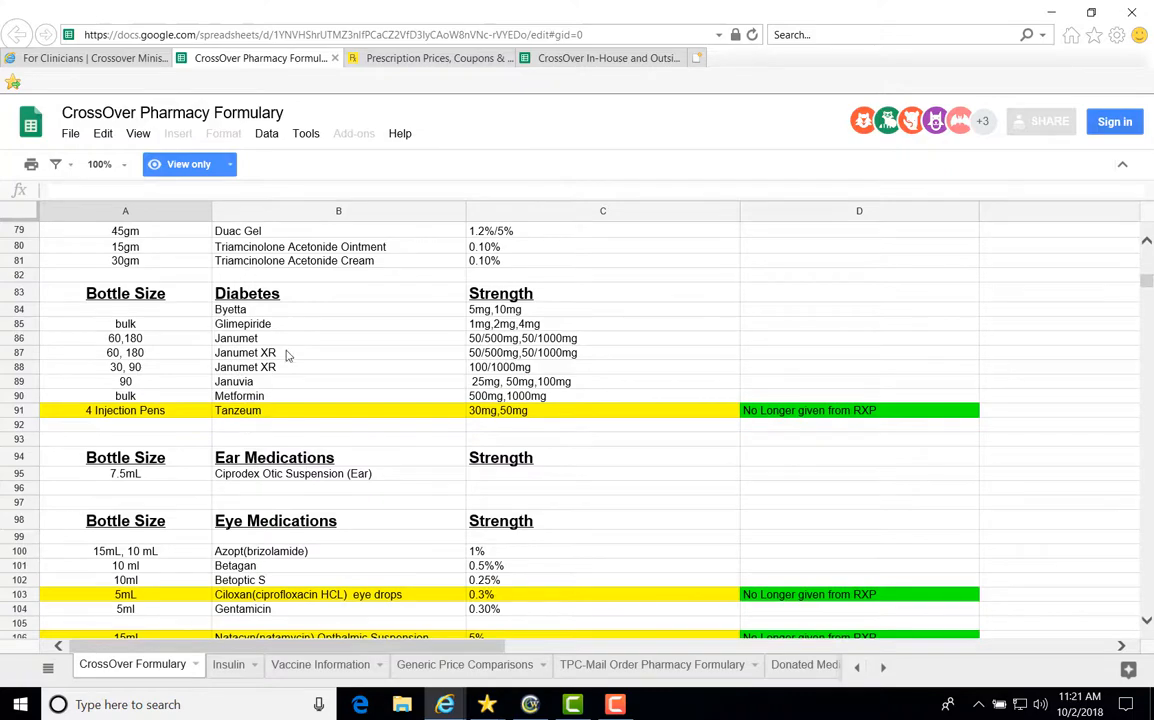
{"action": "left_click", "coordinate": [228, 665]}
{"action": "left_click", "coordinate": [352, 668]}
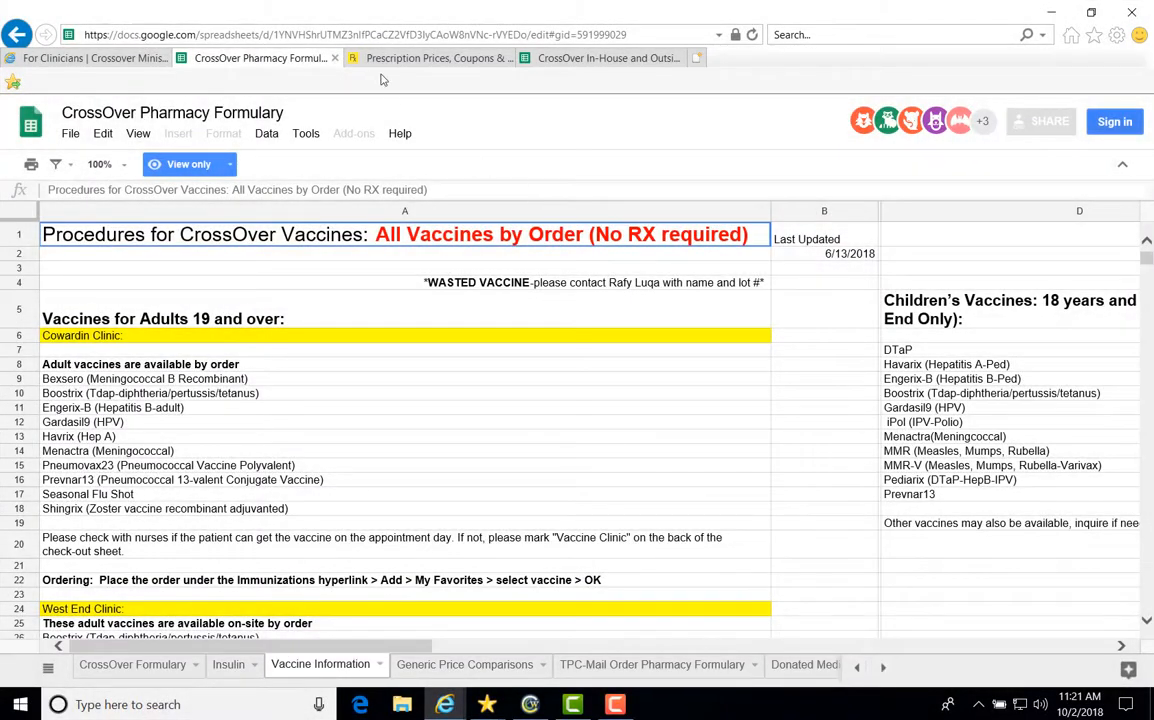
{"action": "left_click", "coordinate": [430, 58]}
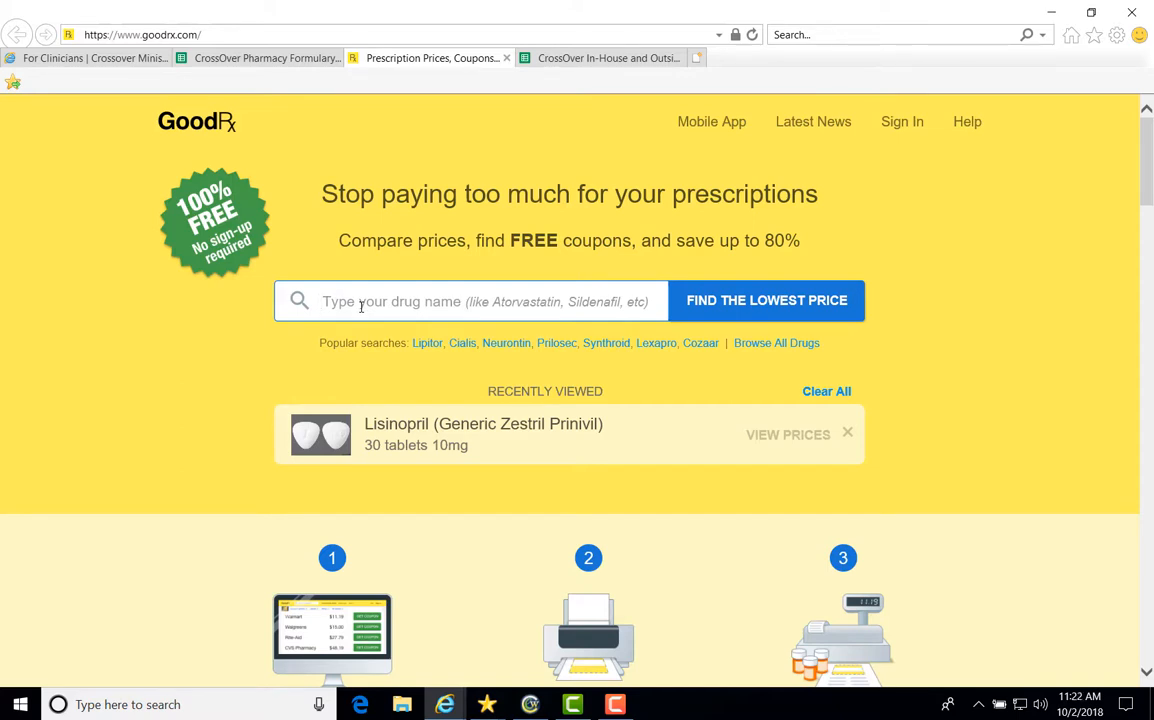
Search GoodRx for lisinopril and load its pharmacy price list
{"action": "type", "text": "lisin"}
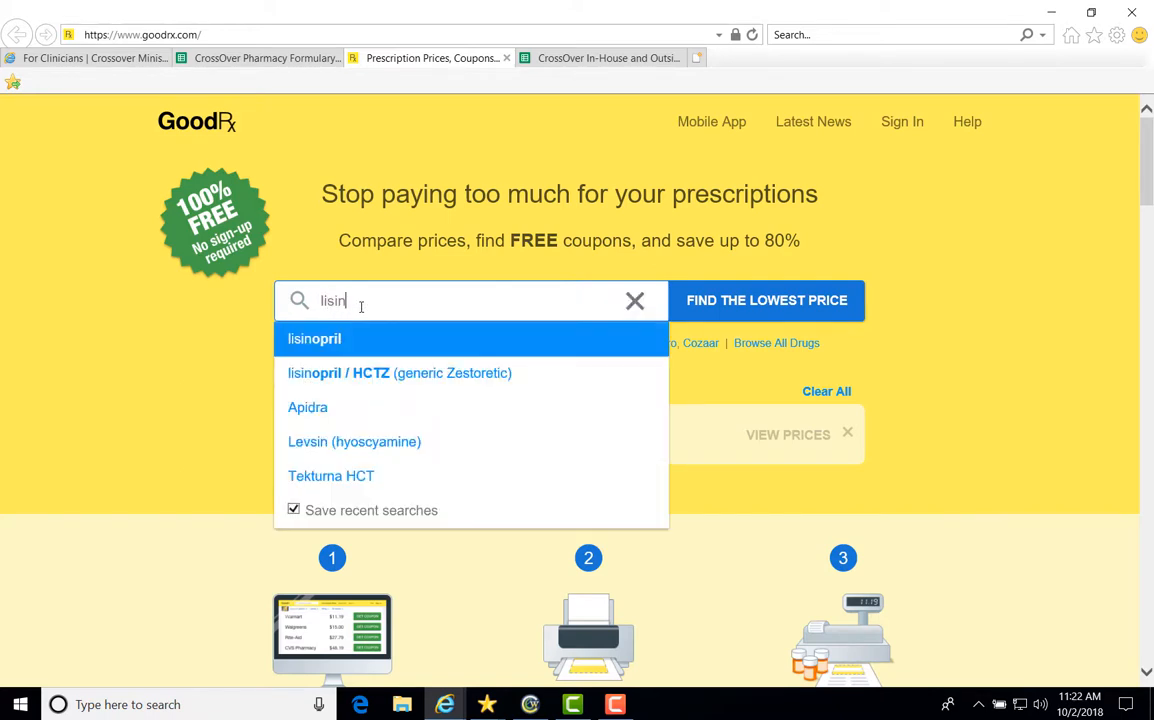
{"action": "key", "text": "Return"}
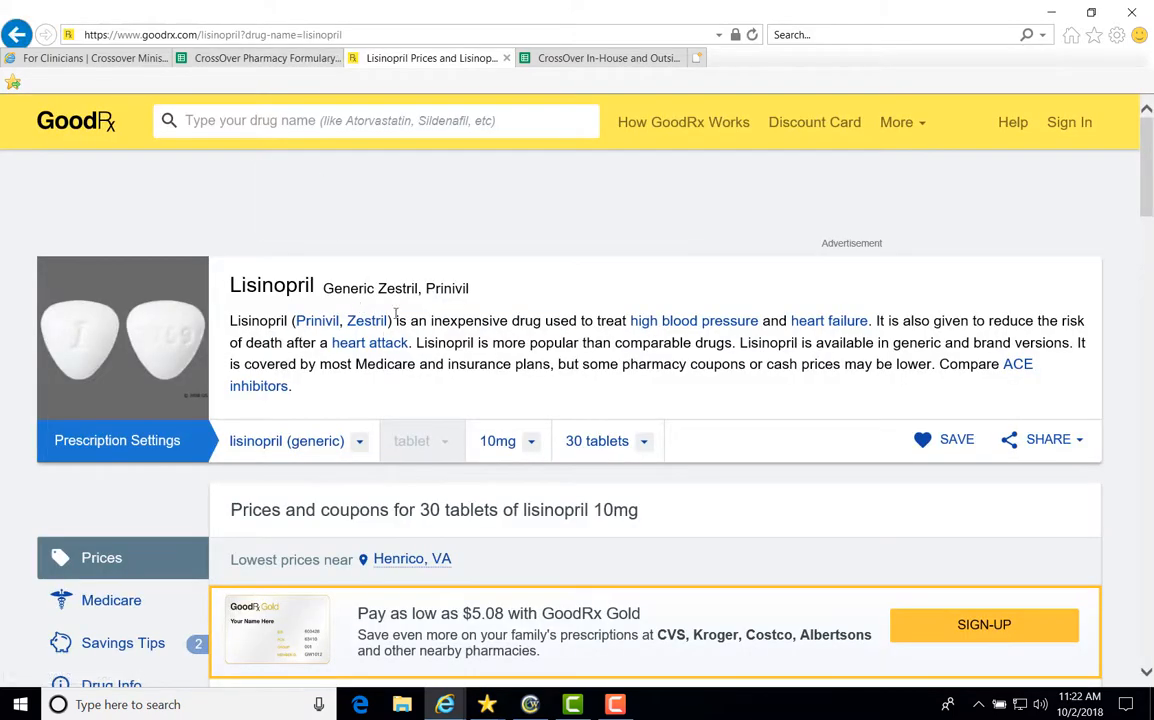
{"action": "scroll", "coordinate": [401, 347], "scroll_direction": "down", "scroll_amount": 1}
{"action": "scroll", "coordinate": [401, 347], "scroll_direction": "down", "scroll_amount": 1}
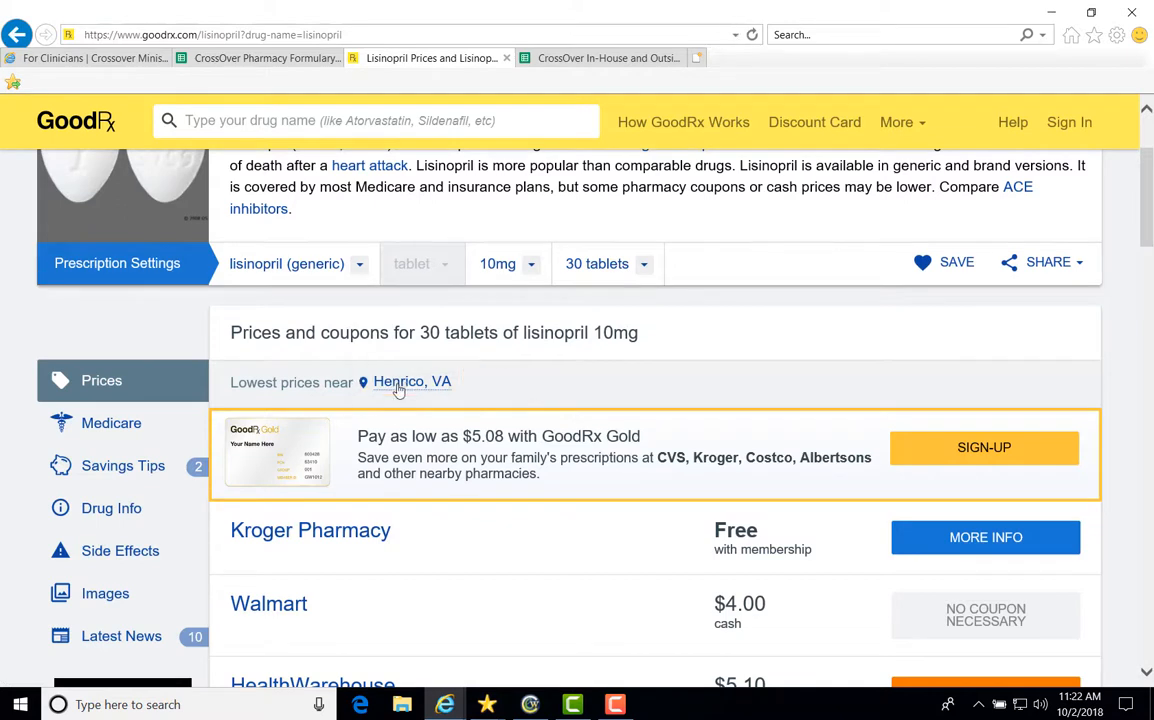
Change the pharmacy-price location to ZIP 23220 in the Richmond, VA area
{"action": "left_click", "coordinate": [403, 386]}
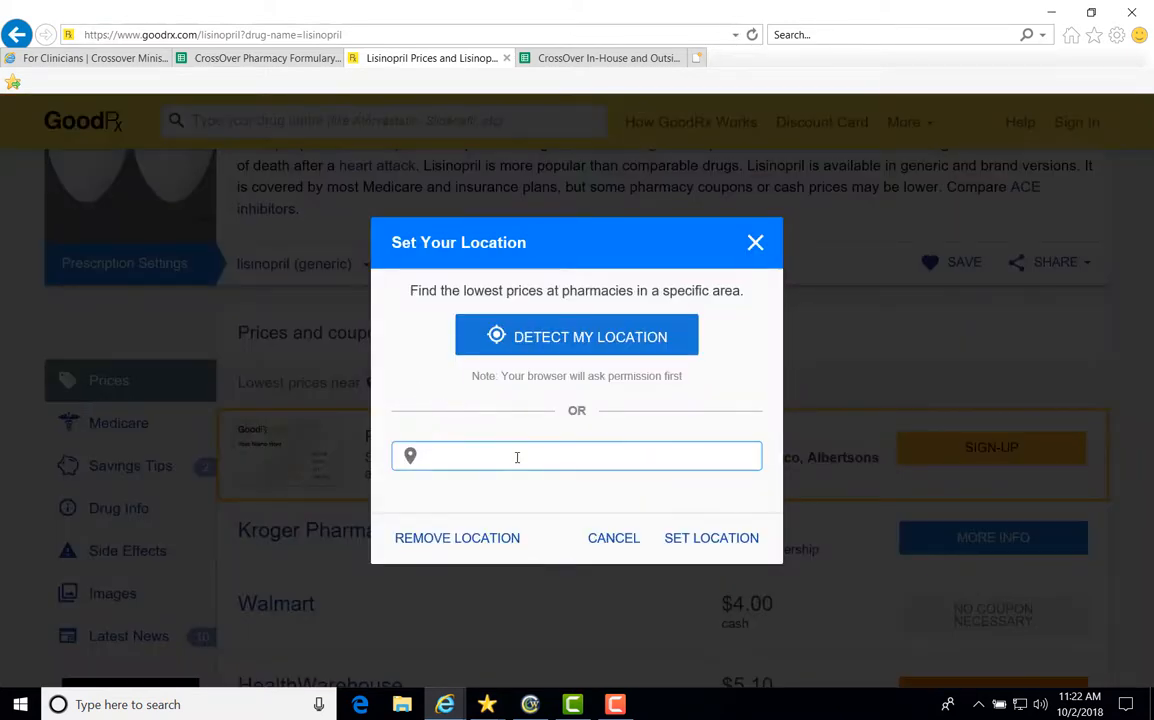
{"action": "type", "text": "23"}
{"action": "key", "text": "BackSpace"}
{"action": "type", "text": "2"}
{"action": "key", "text": "BackSpace"}
{"action": "type", "text": "3220"}
{"action": "key", "text": "Return"}
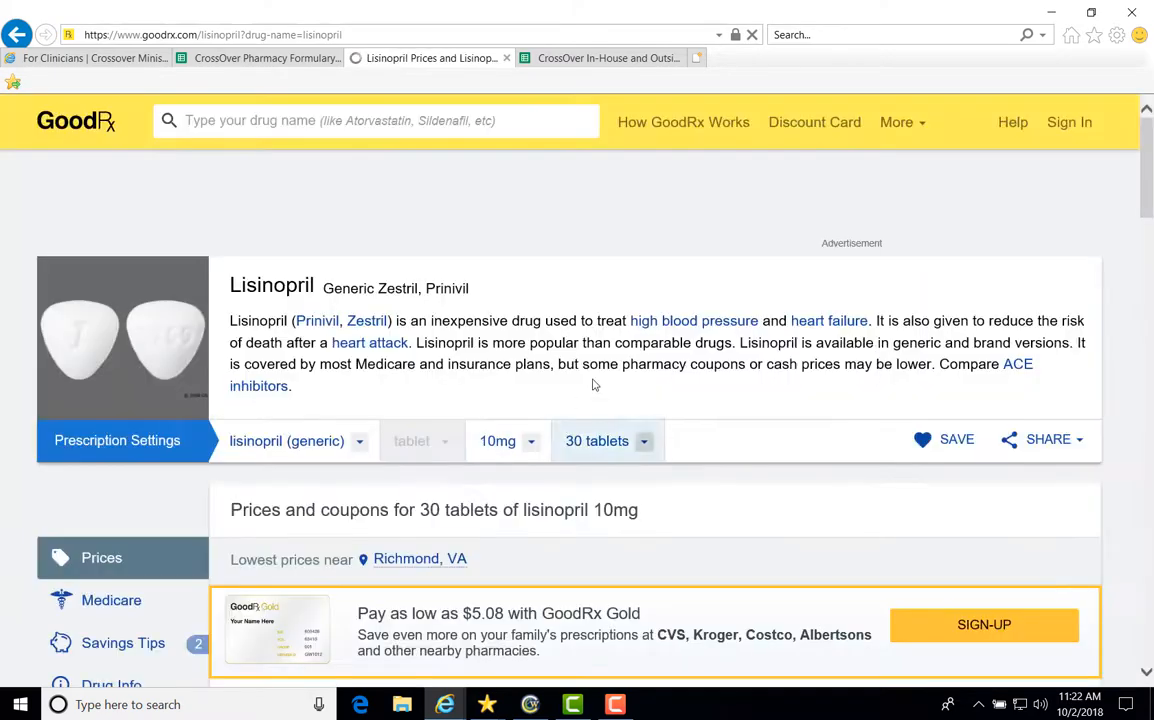
View Rite Aid's $8.05 lisinopril coupon, dismiss the popups, and minimize the browser
{"action": "scroll", "coordinate": [472, 549], "scroll_direction": "down", "scroll_amount": 2}
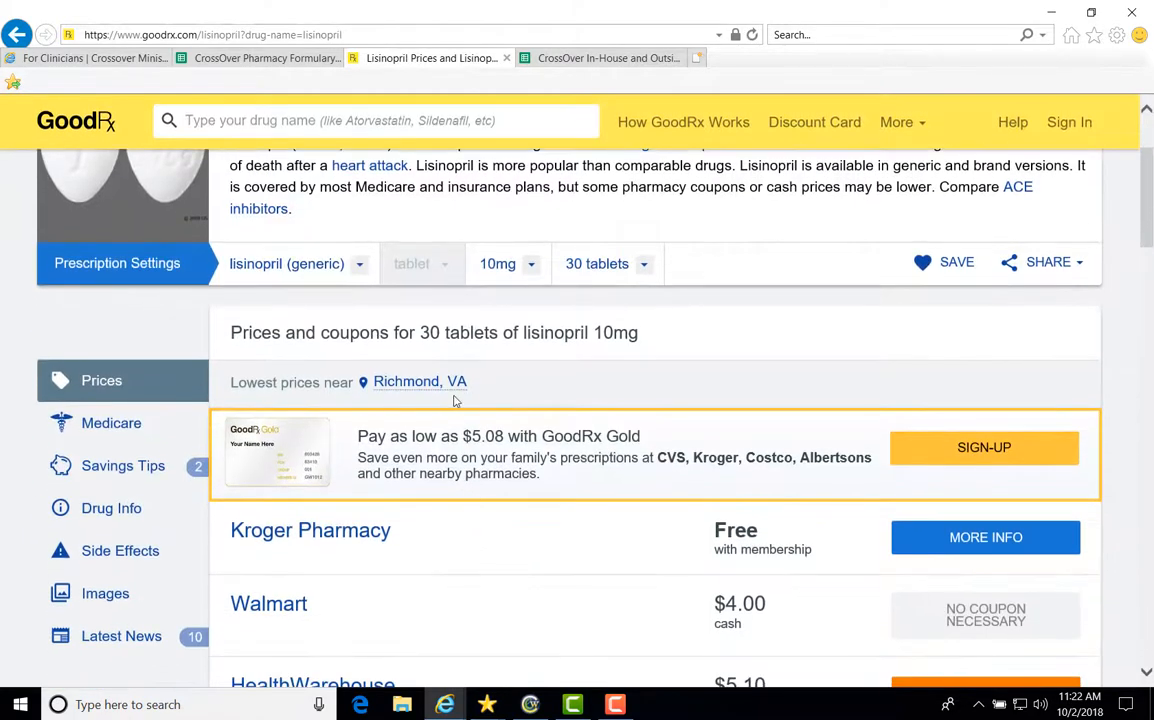
{"action": "scroll", "coordinate": [564, 377], "scroll_direction": "down", "scroll_amount": 2}
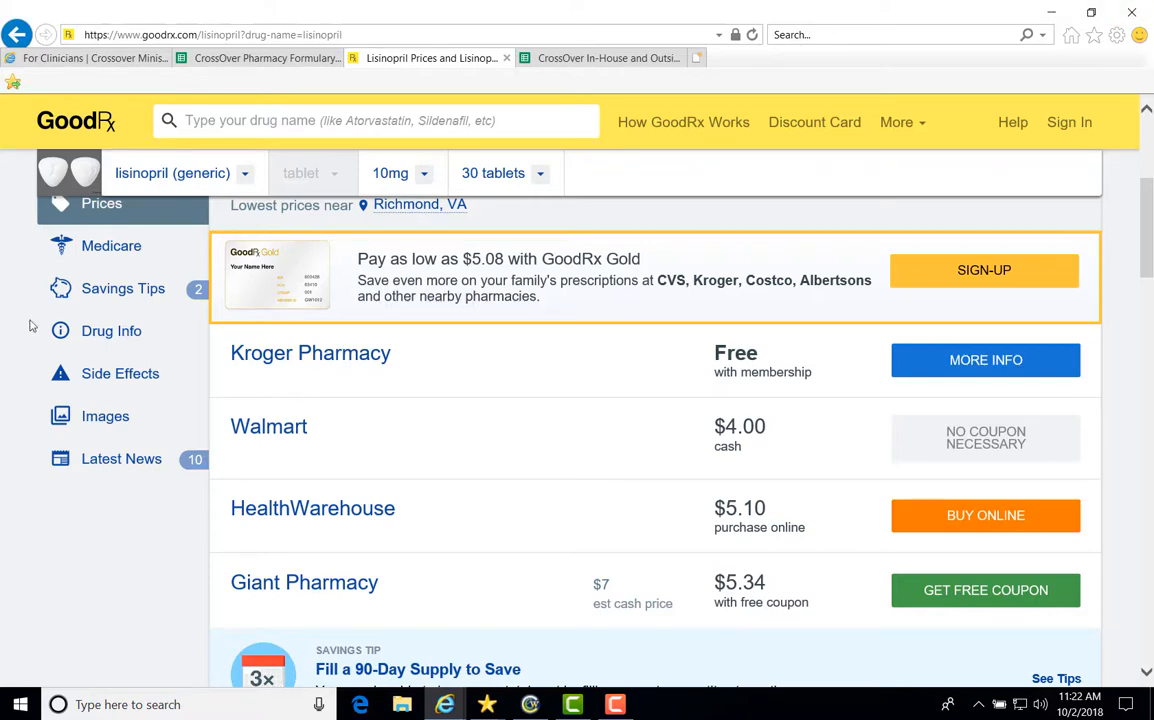
{"action": "scroll", "coordinate": [408, 445], "scroll_direction": "down", "scroll_amount": 1}
{"action": "scroll", "coordinate": [408, 445], "scroll_direction": "down", "scroll_amount": 3}
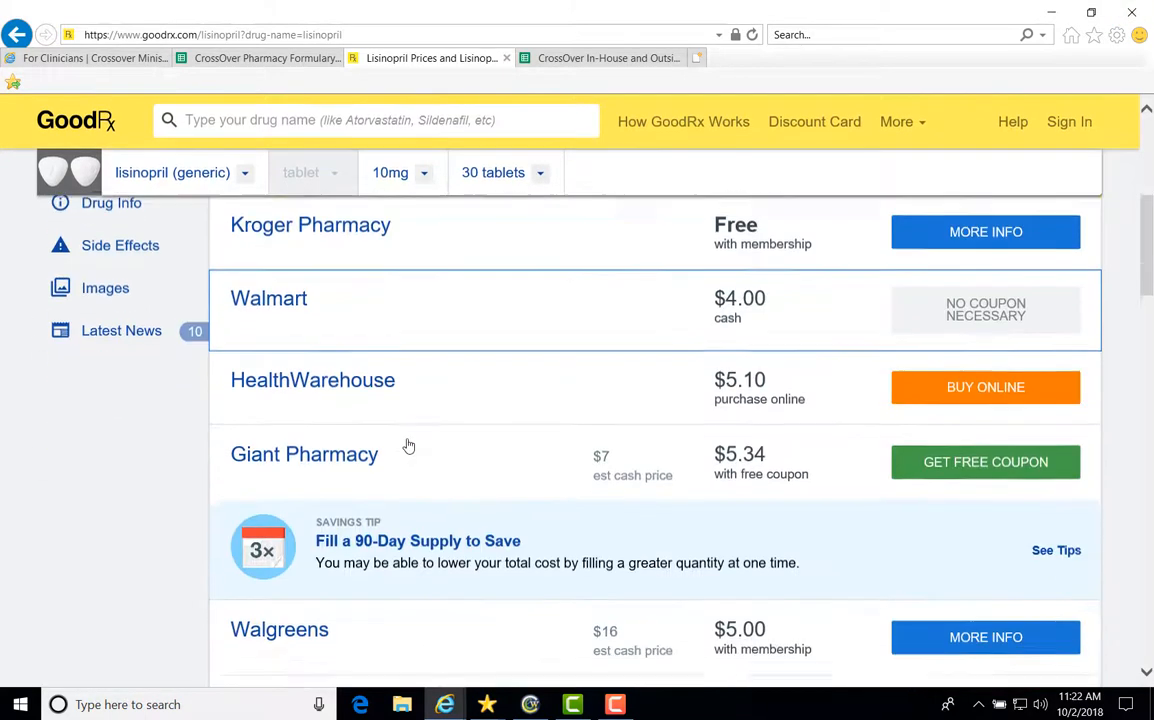
{"action": "scroll", "coordinate": [408, 445], "scroll_direction": "down", "scroll_amount": 1}
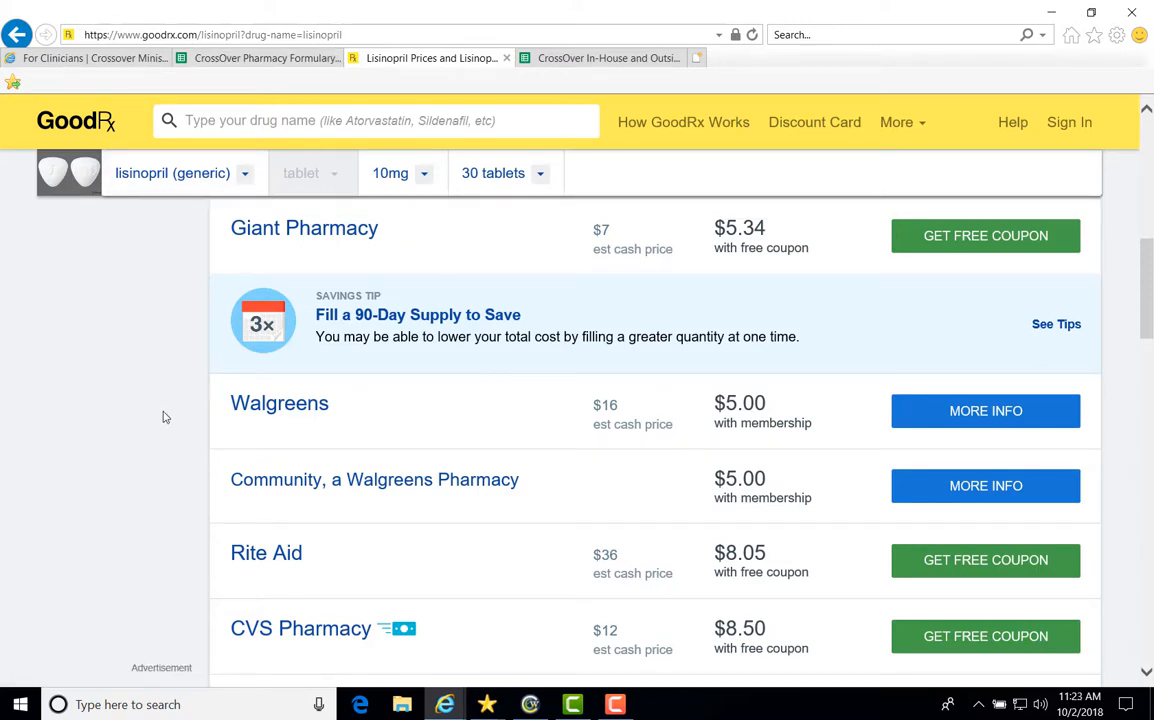
{"action": "scroll", "coordinate": [165, 417], "scroll_direction": "down", "scroll_amount": 2}
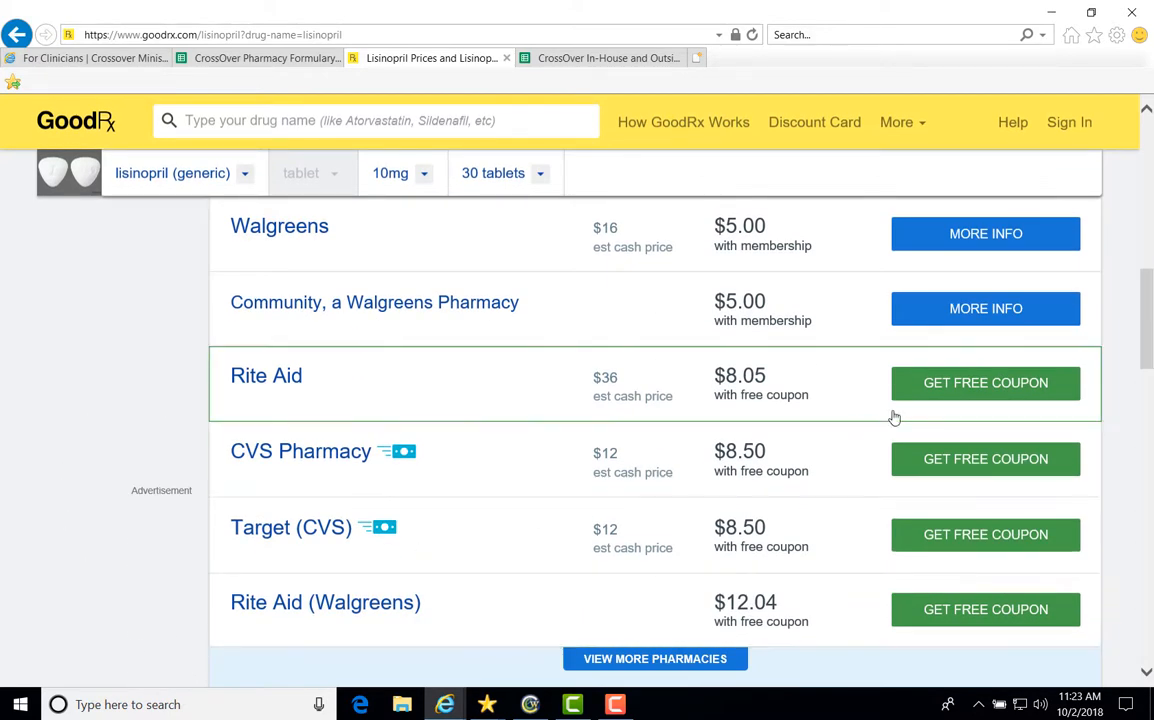
{"action": "left_click", "coordinate": [941, 397]}
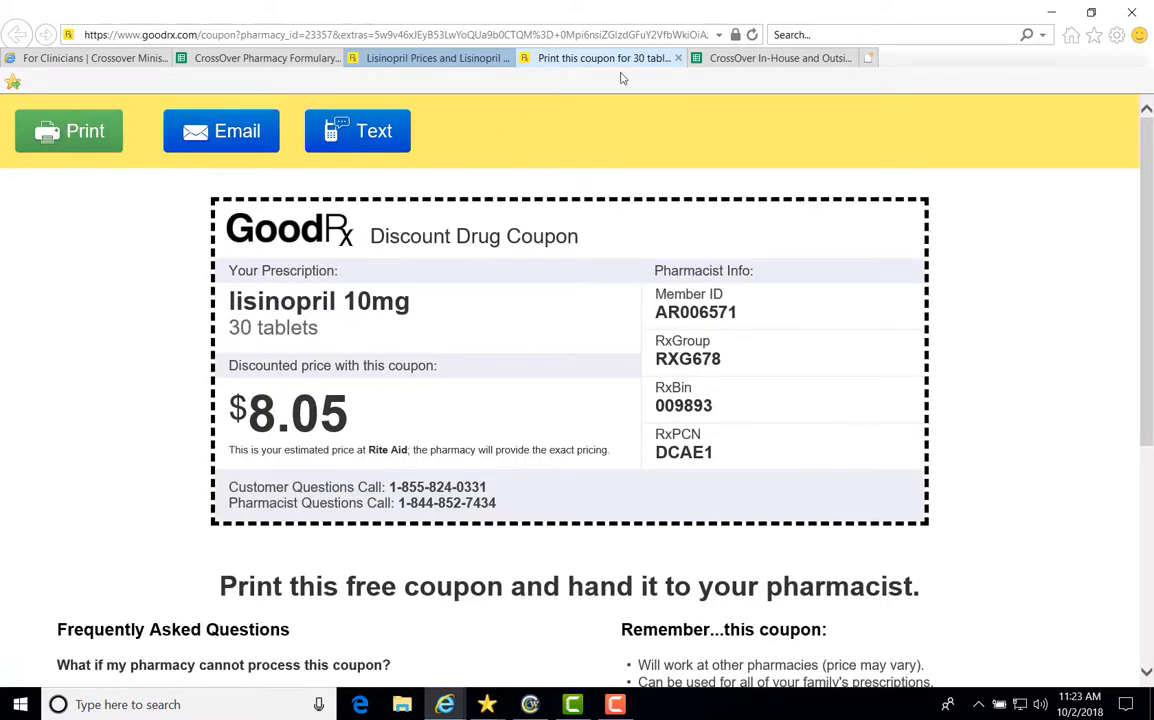
{"action": "left_click", "coordinate": [679, 58]}
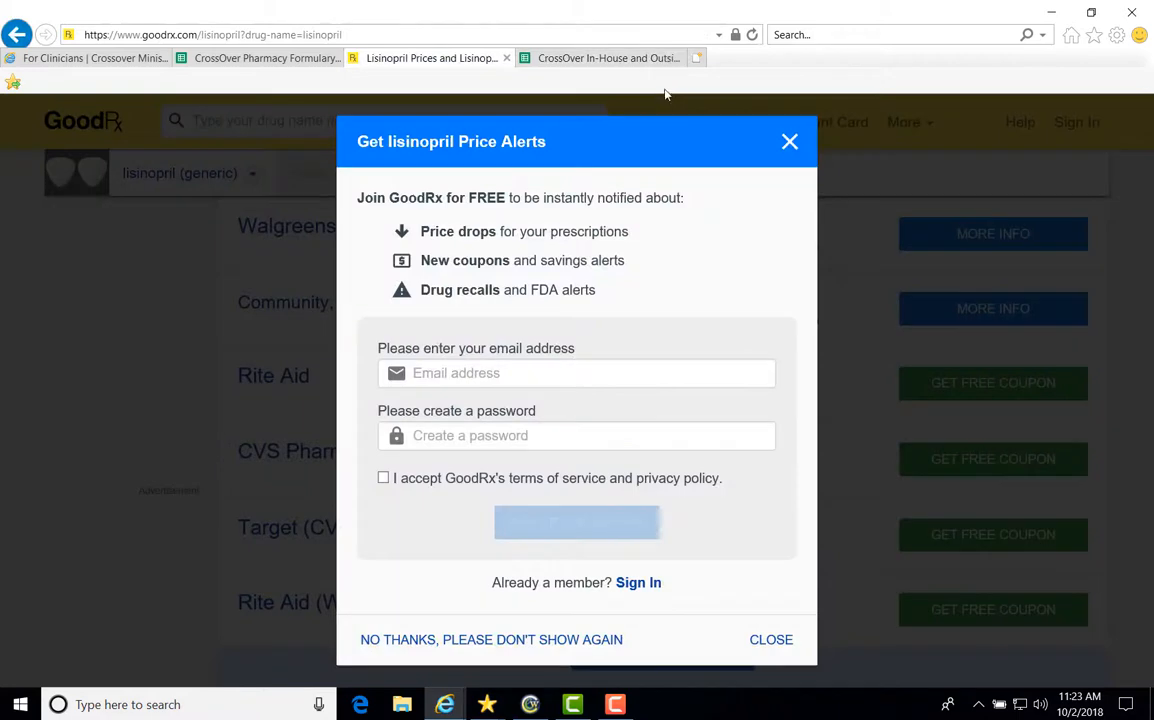
{"action": "left_click", "coordinate": [789, 141]}
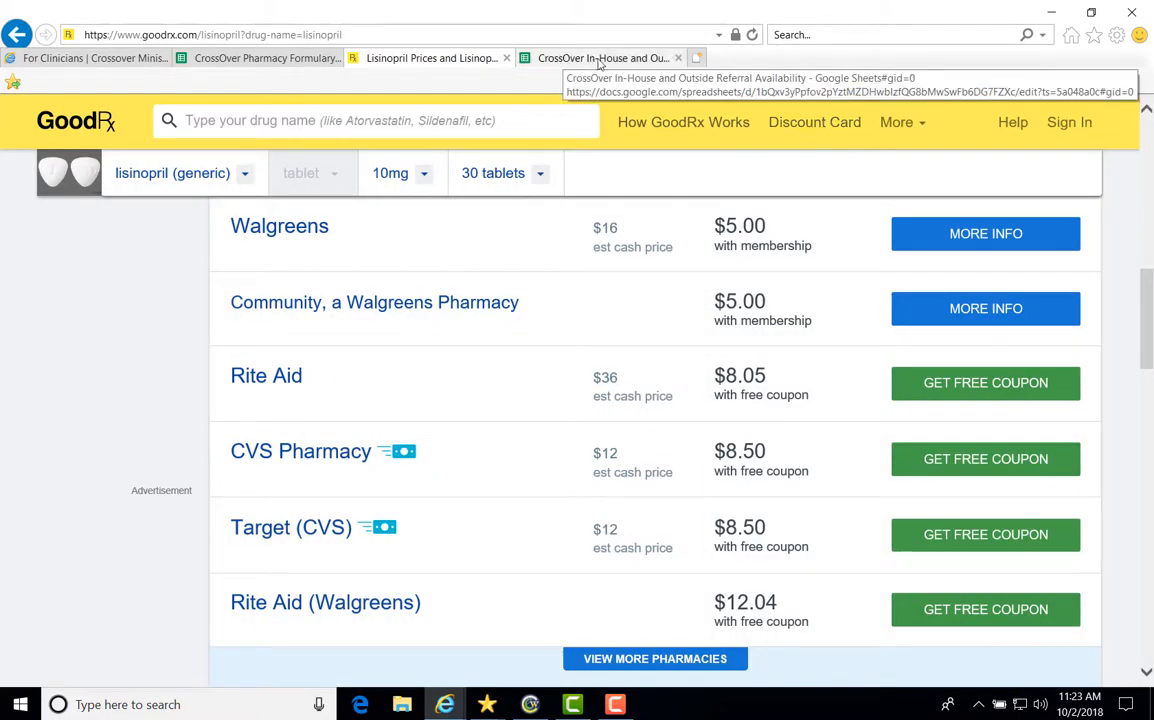
{"action": "left_click", "coordinate": [1050, 13]}
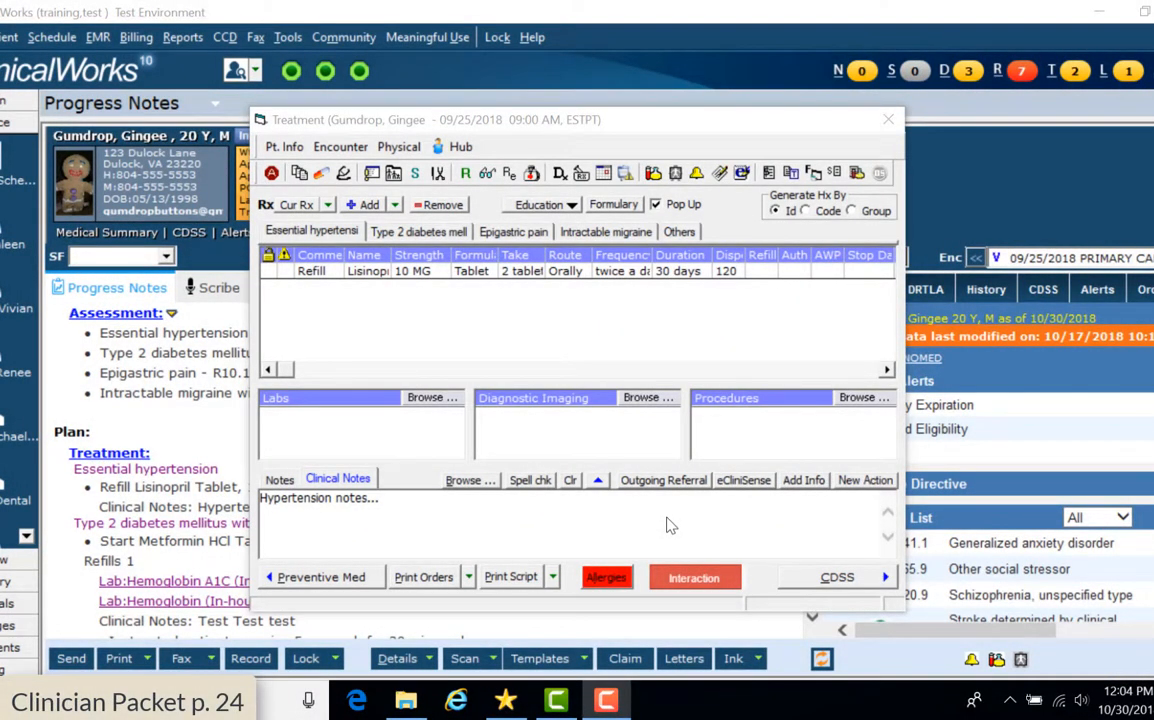
Bring back the Treatment window and open Manage Orders to add a lab order
{"action": "left_click", "coordinate": [405, 130]}
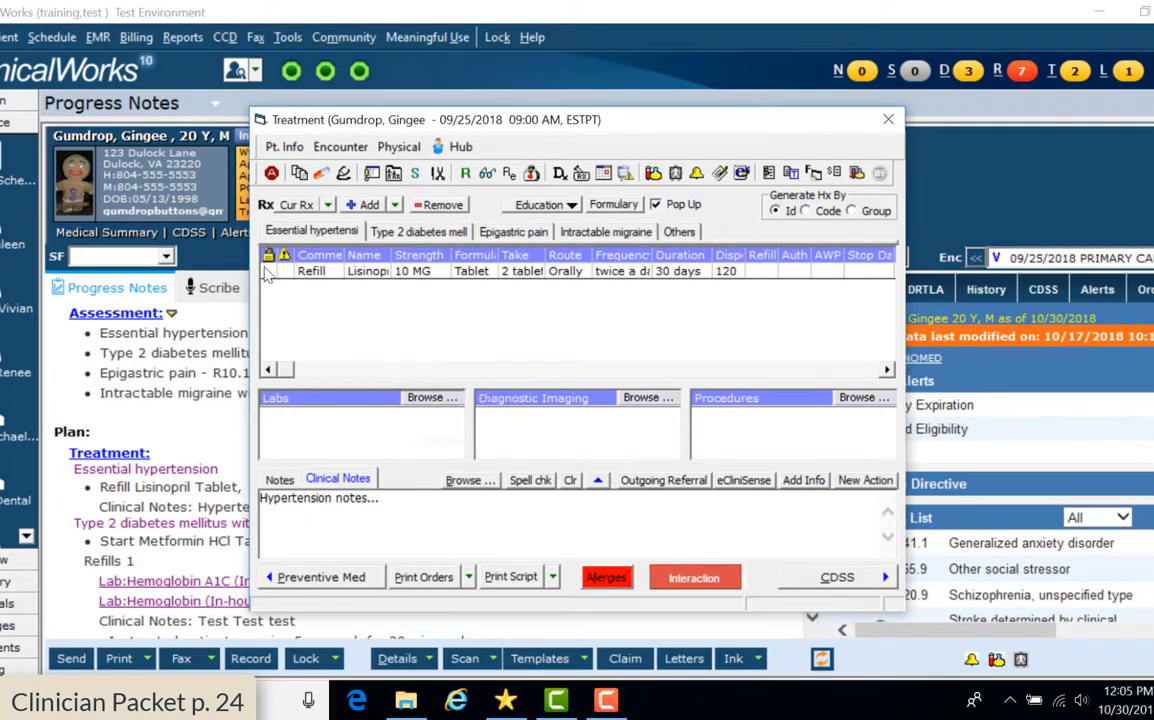
{"action": "left_click", "coordinate": [432, 398]}
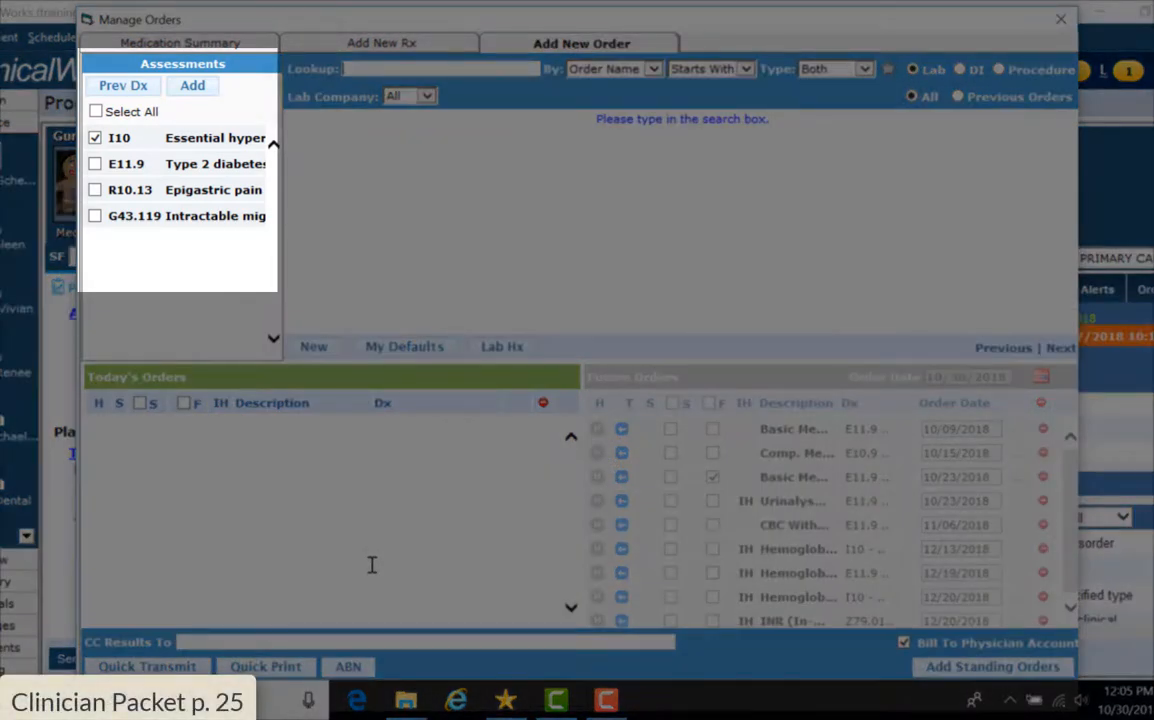
Link the order to E11.9 instead of I10 and pick in-house Hemoglobin A1C via a Contains search
{"action": "left_click", "coordinate": [94, 163]}
{"action": "left_click", "coordinate": [94, 137]}
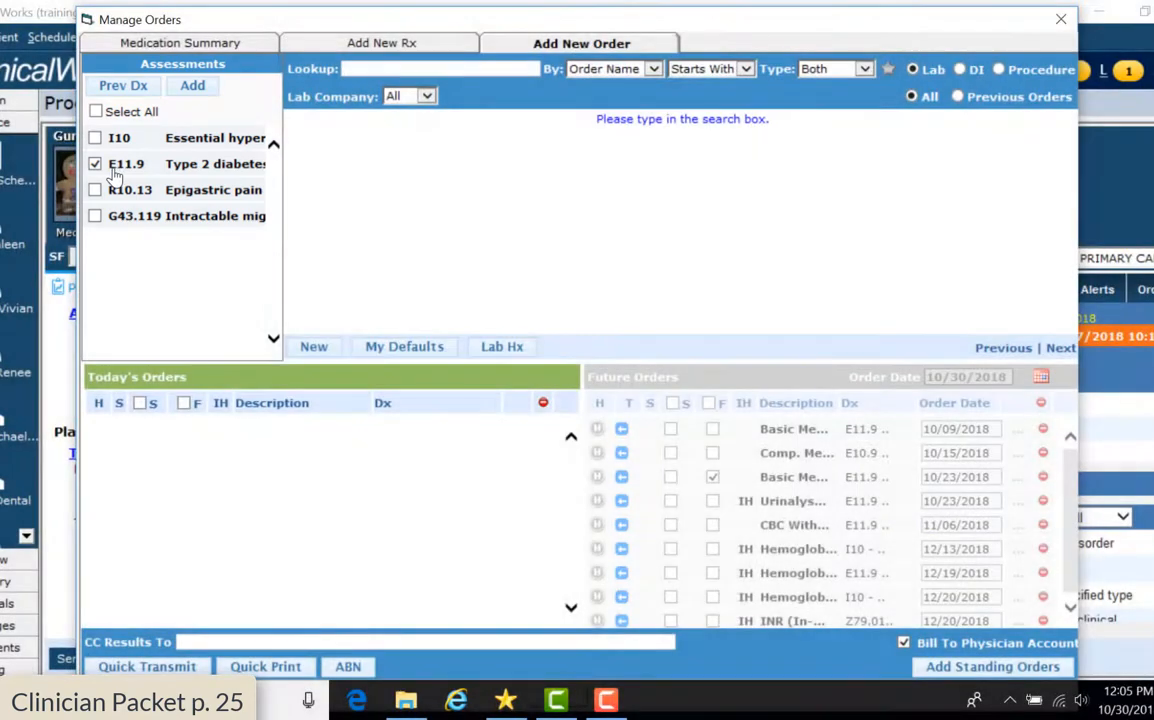
{"action": "left_click", "coordinate": [745, 70]}
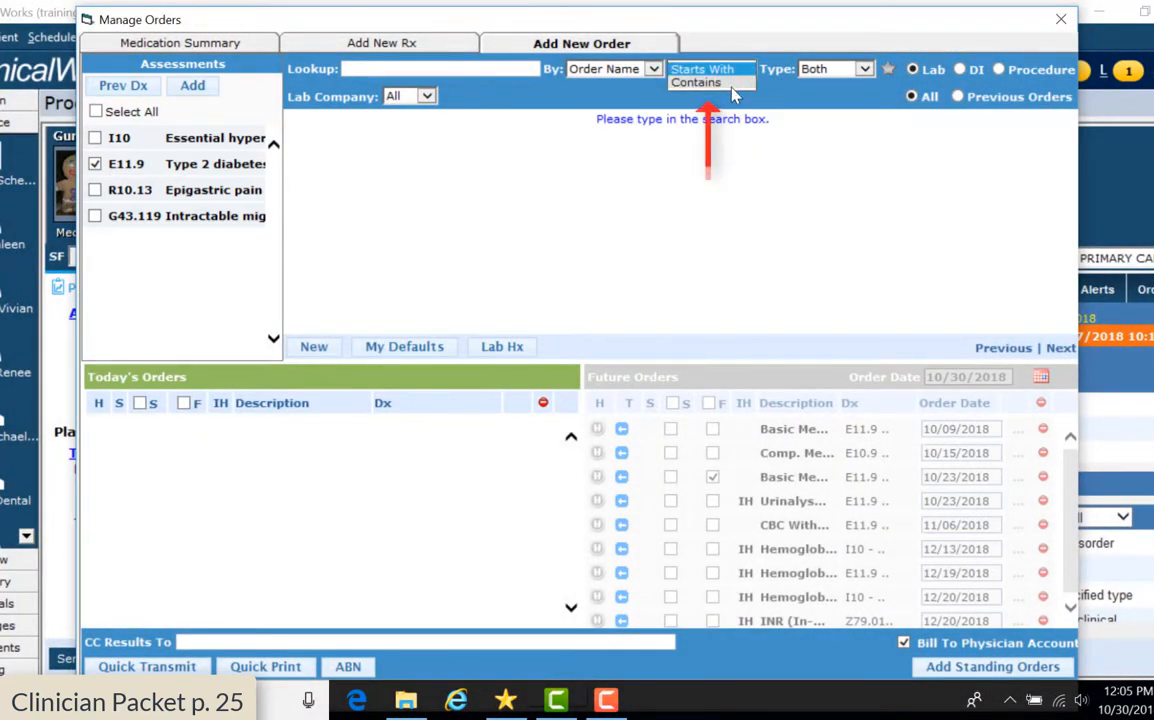
{"action": "left_click", "coordinate": [700, 84]}
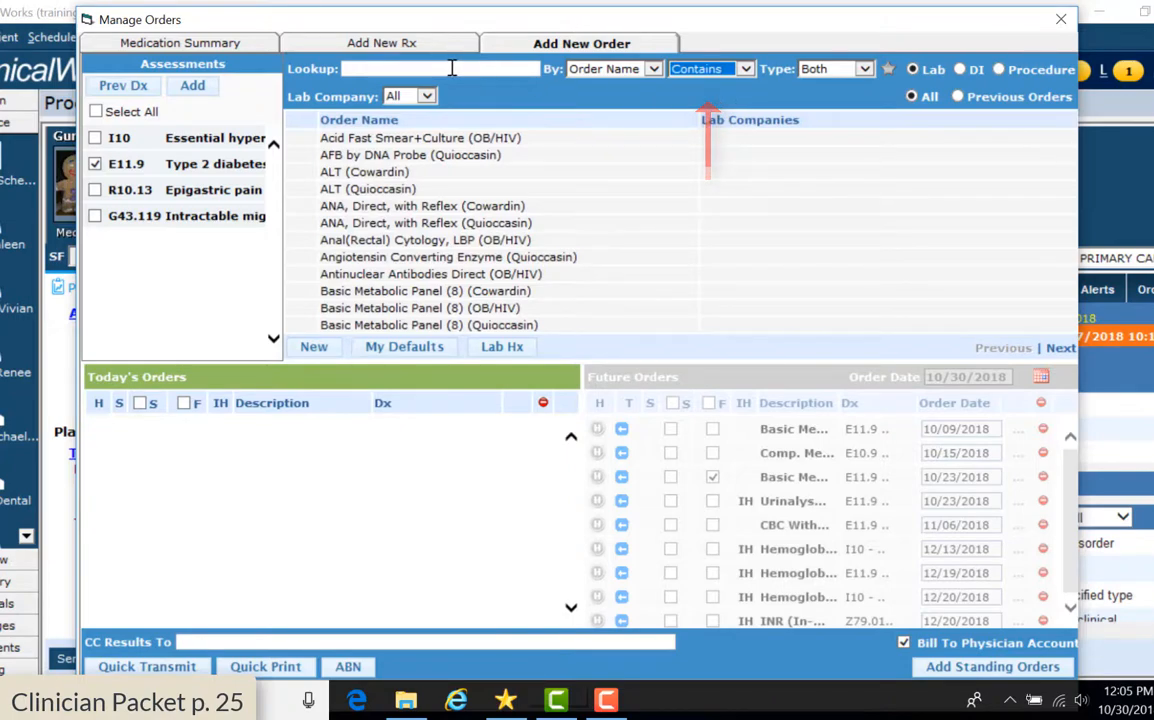
{"action": "left_click", "coordinate": [453, 67]}
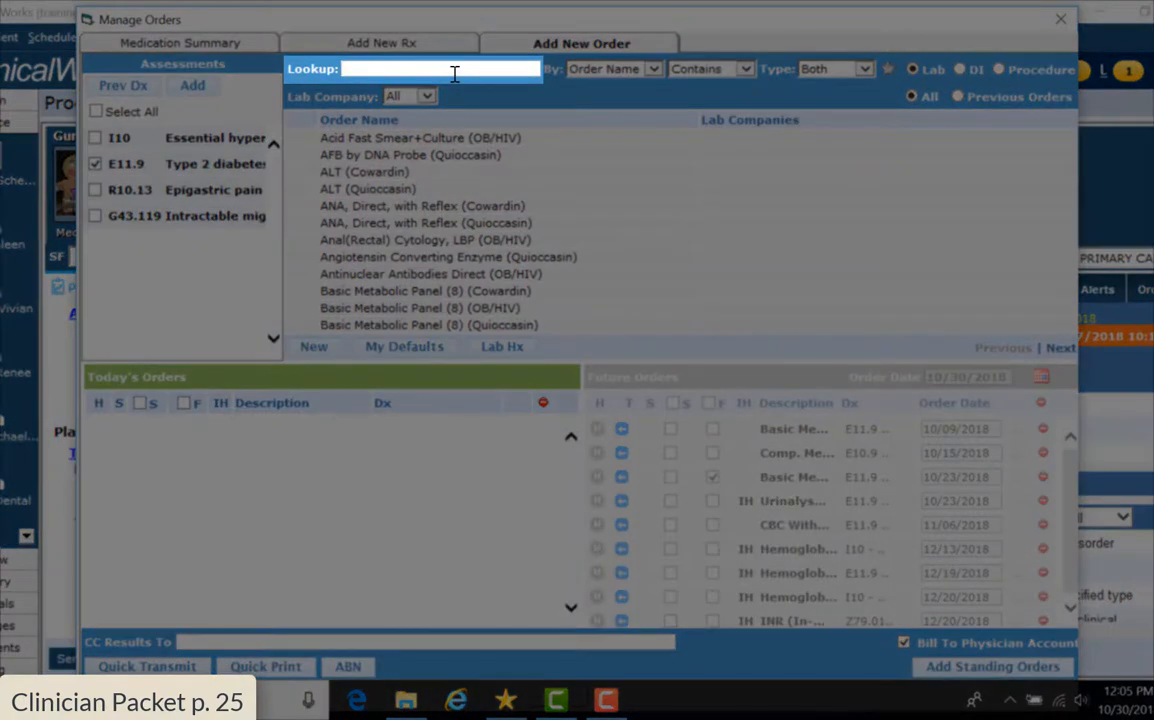
{"action": "type", "text": "Hemoglo"}
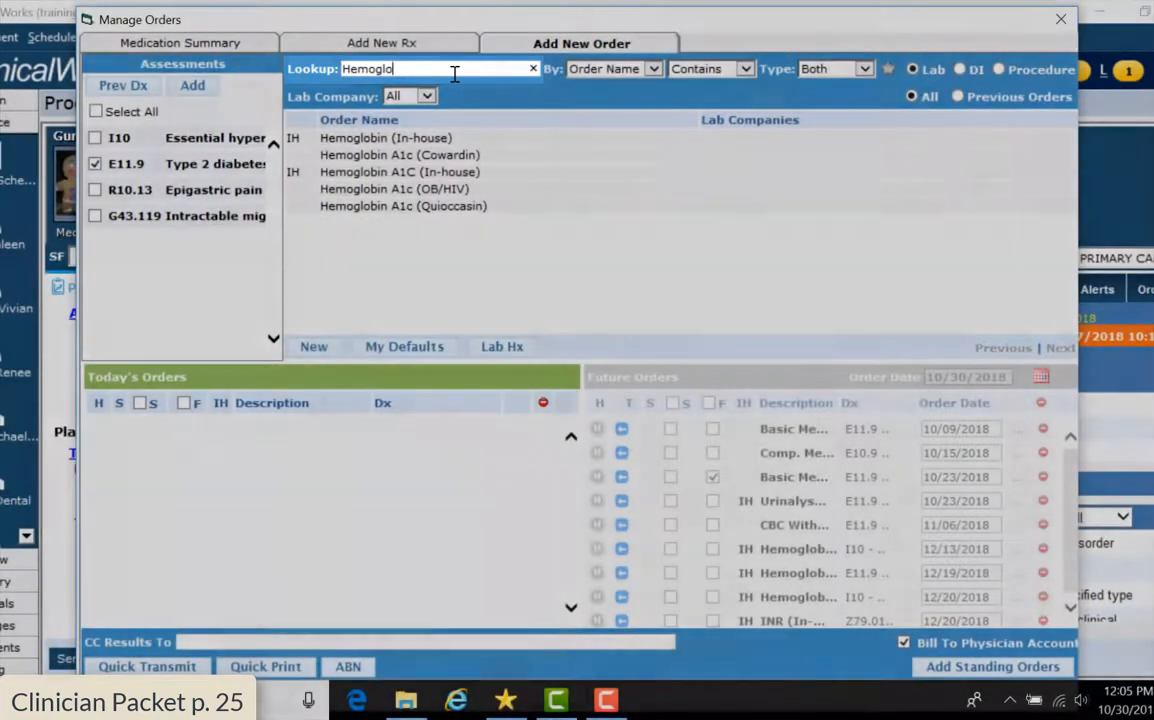
{"action": "type", "text": "bin A1c"}
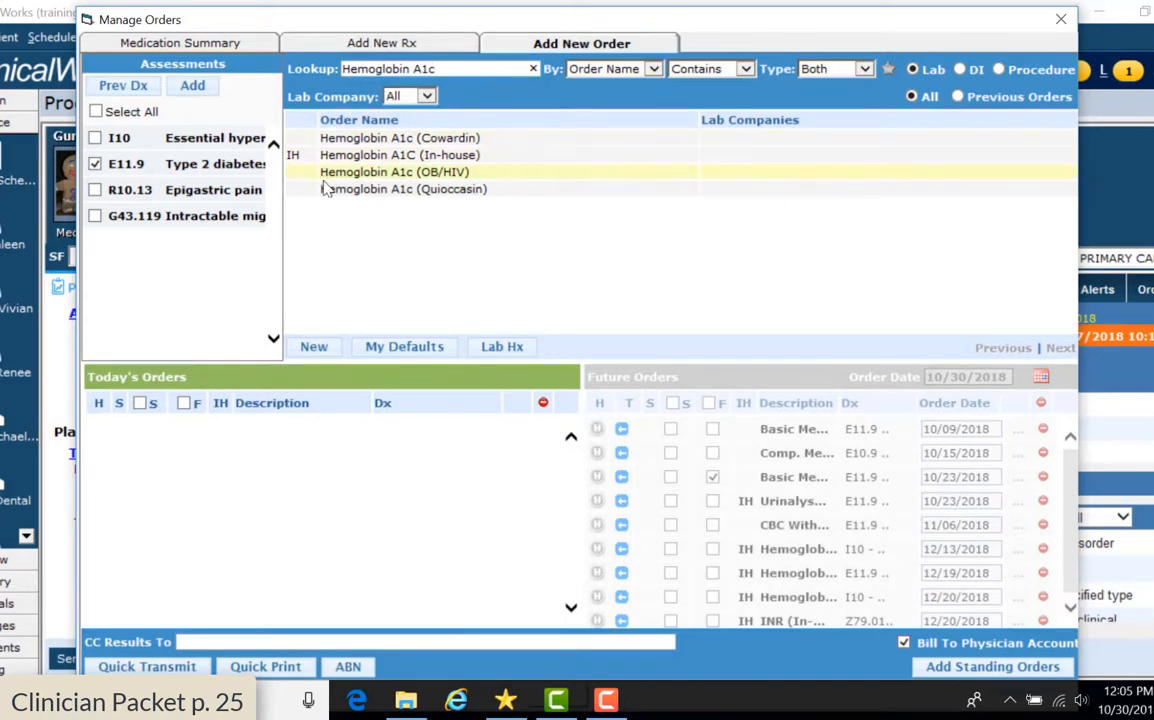
{"action": "mouse_move", "coordinate": [305, 170]}
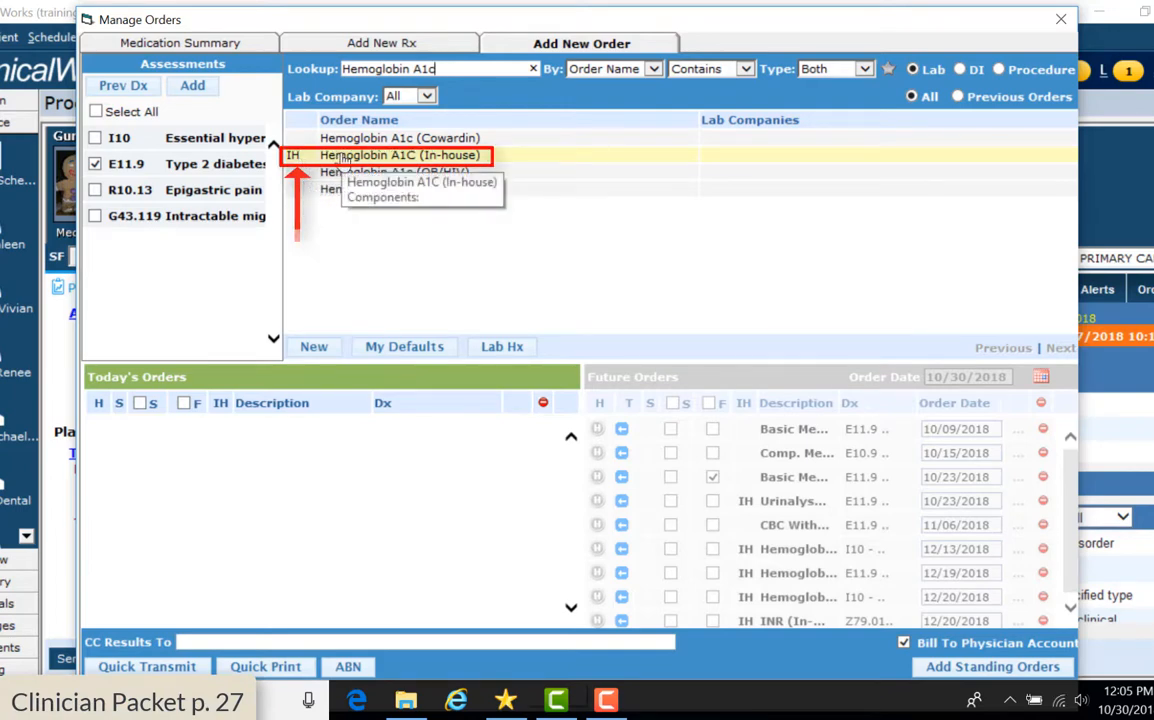
{"action": "double_click", "coordinate": [340, 157]}
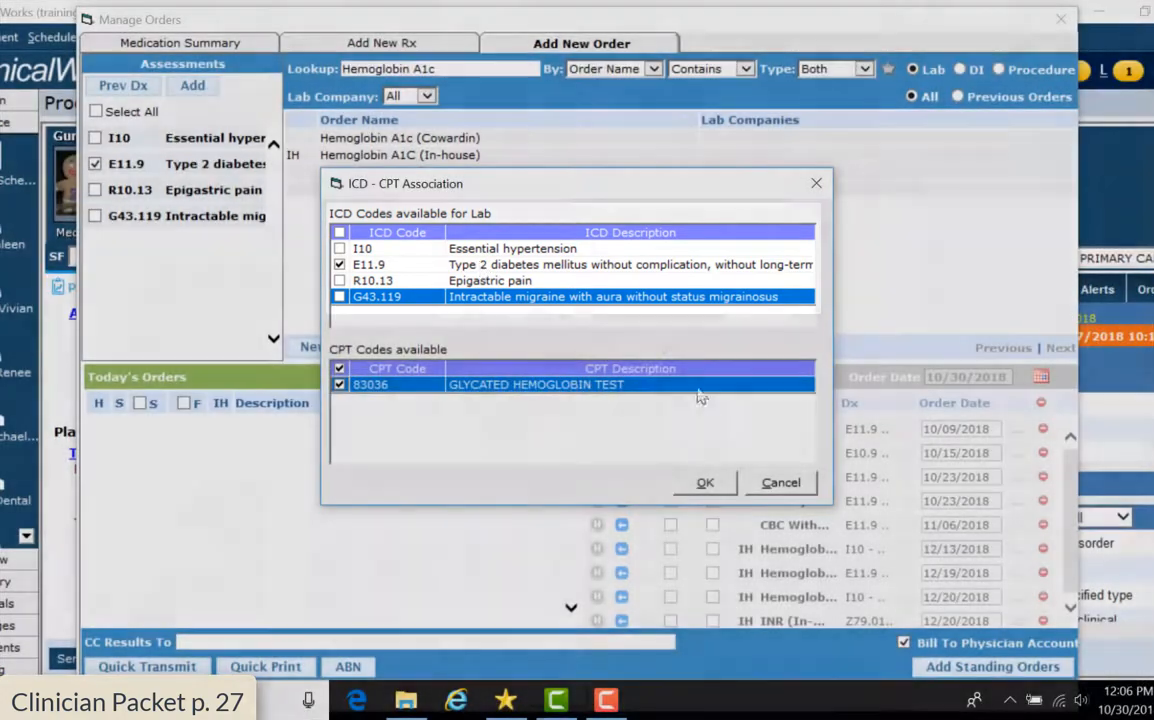
Accept the Hemoglobin A1C association of diagnosis E11.9 with CPT 83036
{"action": "key", "text": "Return"}
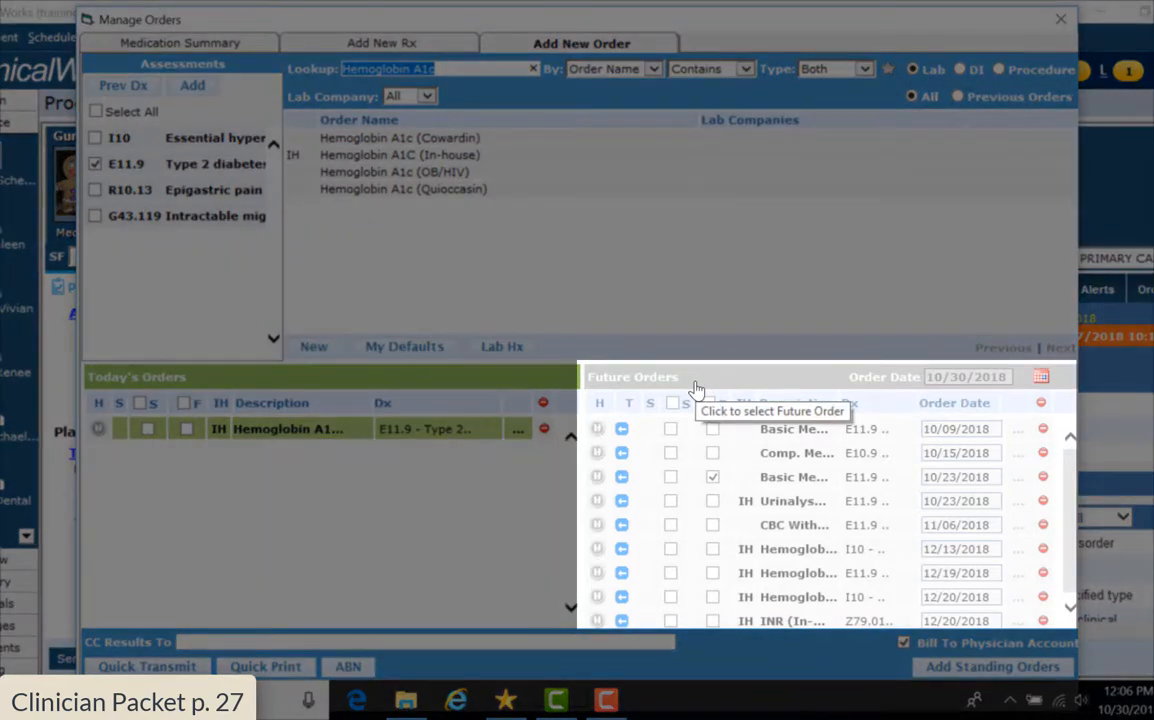
Under Future Orders, link I10 instead of E11.9 and add Basic Metabolic Panel (8) (Quioccasin)
{"action": "left_click", "coordinate": [697, 388]}
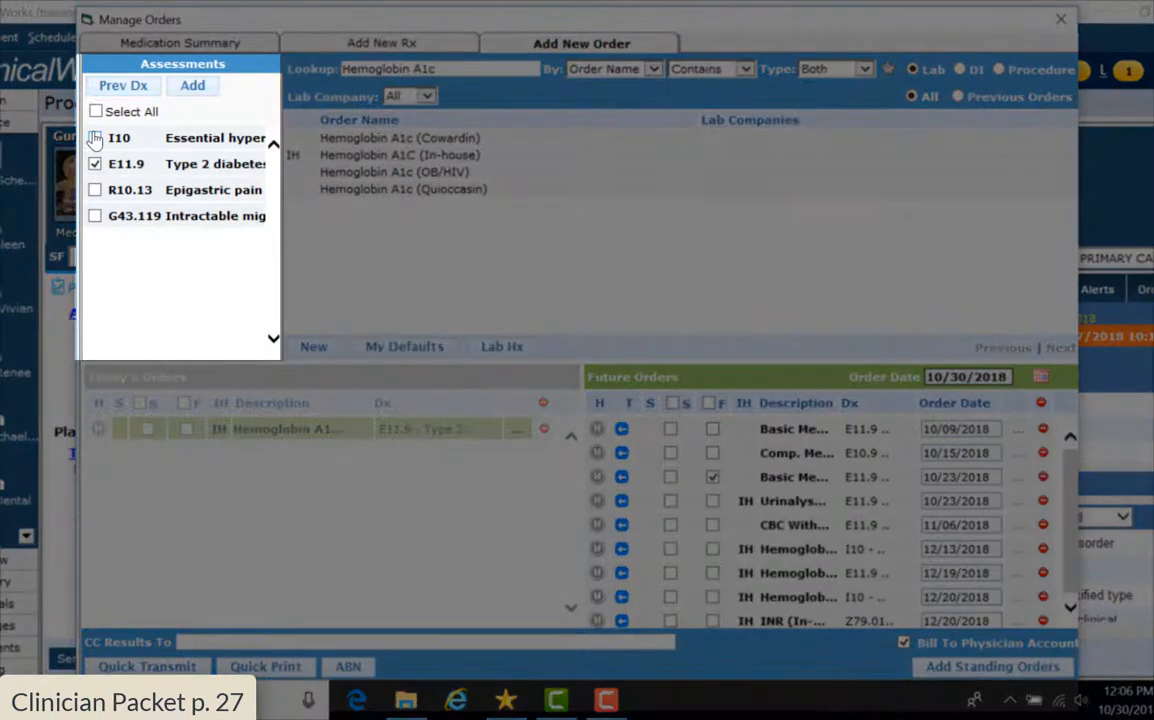
{"action": "left_click", "coordinate": [94, 138]}
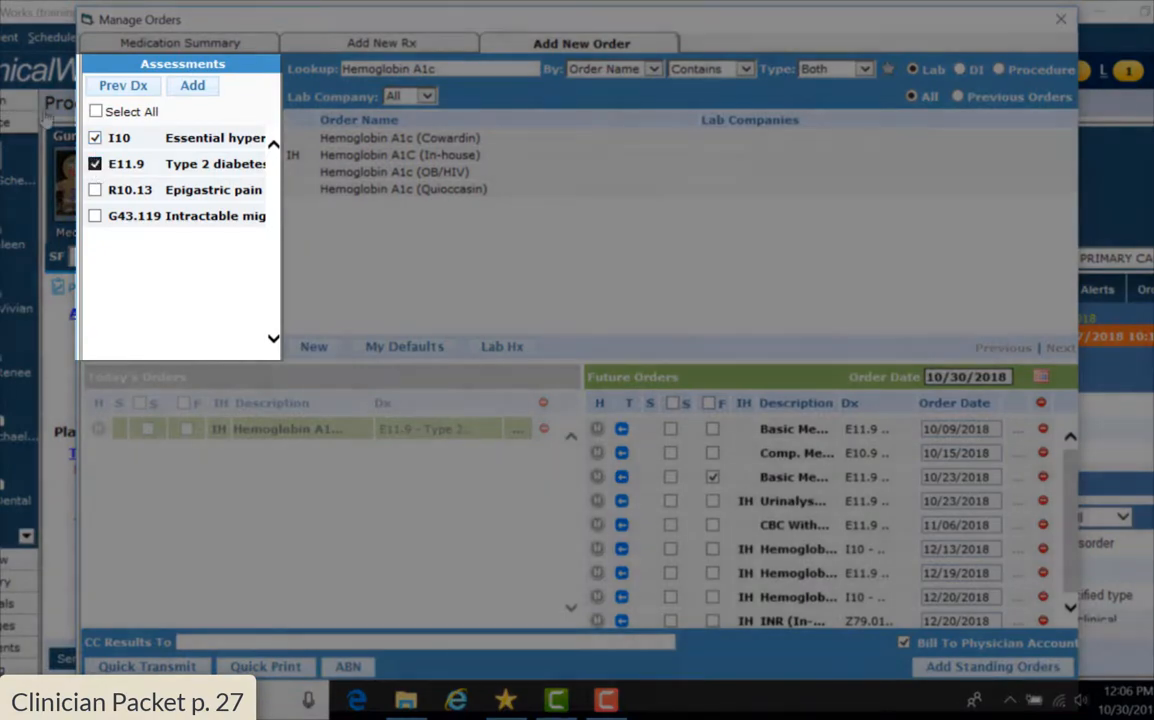
{"action": "left_click", "coordinate": [95, 164]}
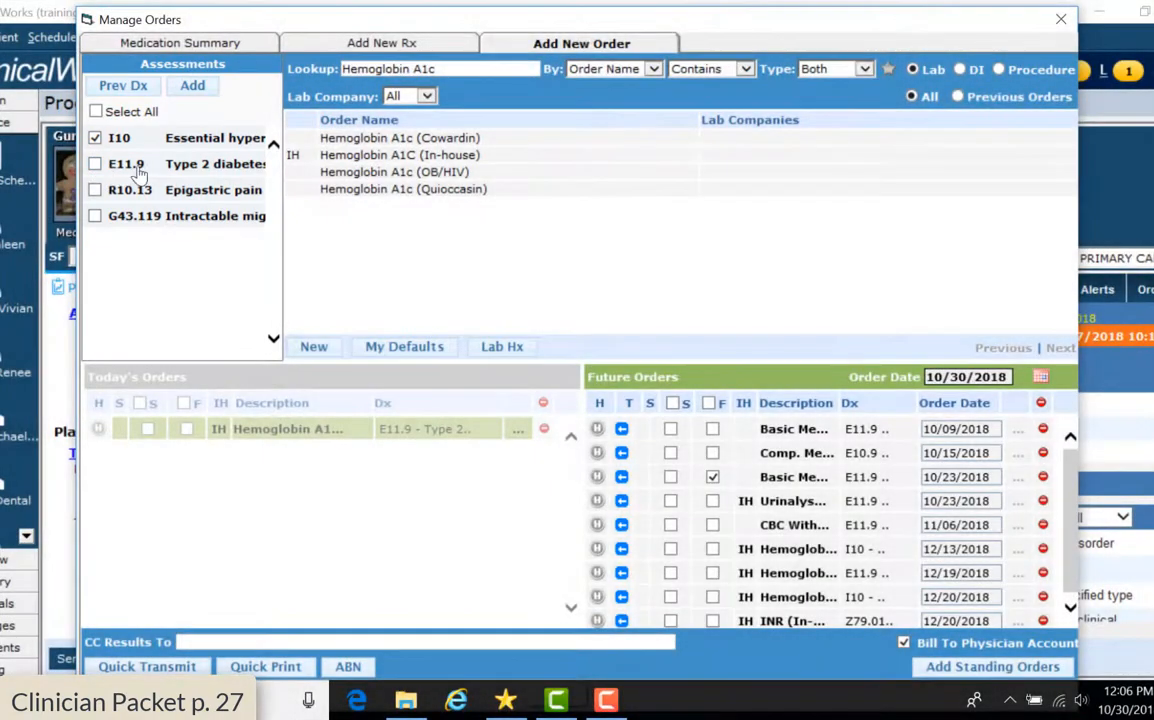
{"action": "left_click", "coordinate": [447, 66]}
{"action": "left_click_drag", "start_coordinate": [310, 46], "coordinate": [314, 54]}
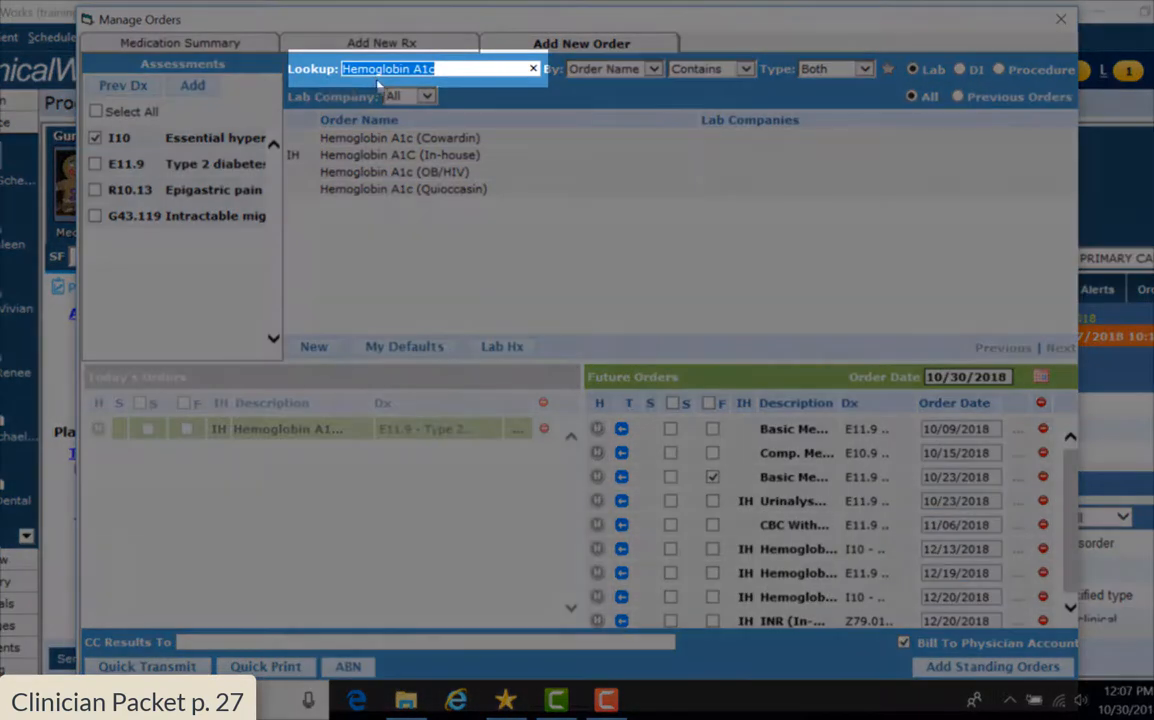
{"action": "type", "text": "basic"}
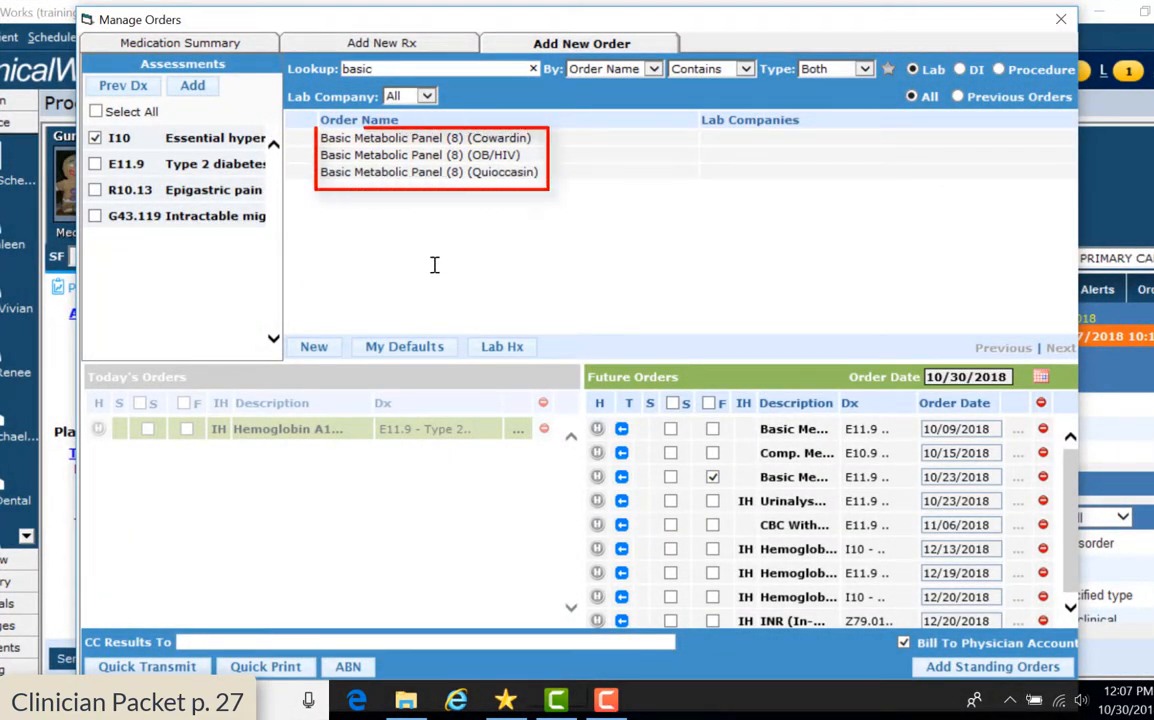
{"action": "left_click", "coordinate": [482, 155]}
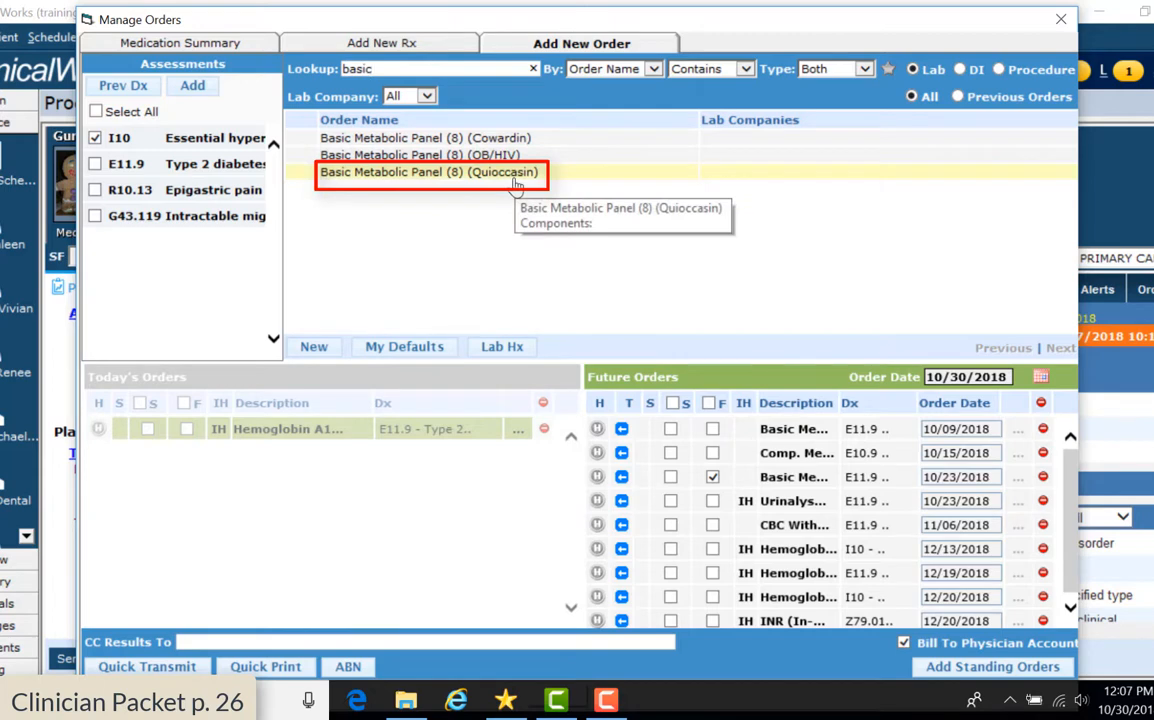
{"action": "left_click", "coordinate": [515, 181]}
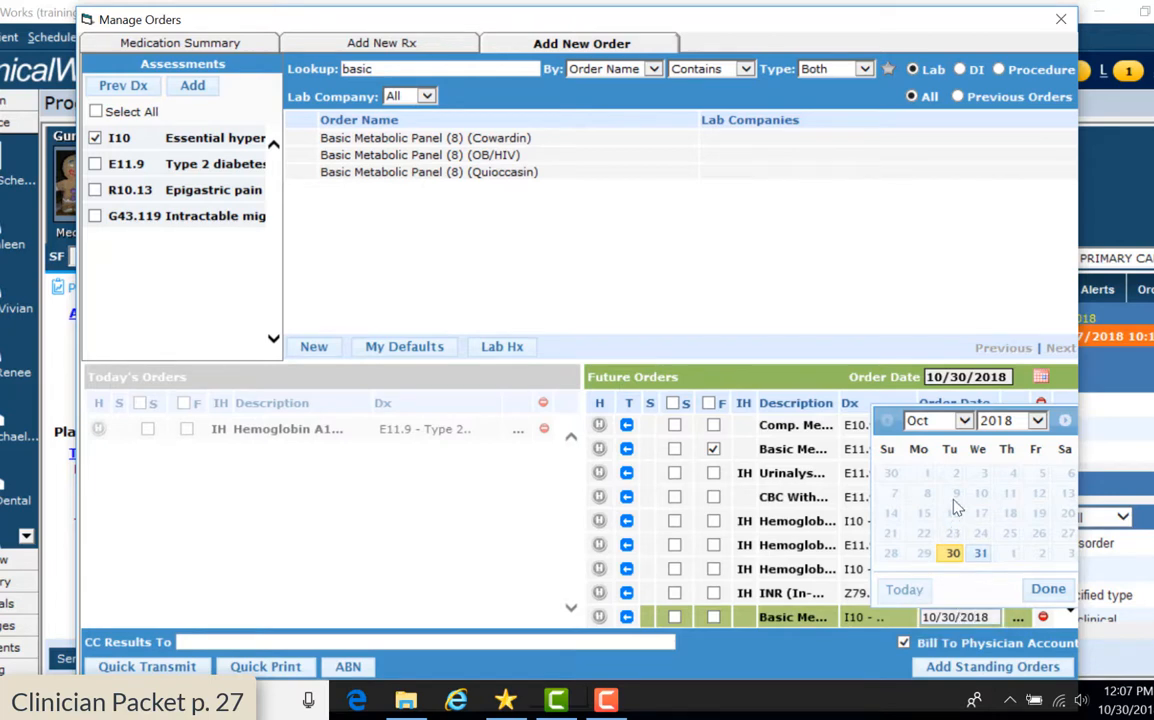
Change the future Basic Metabolic Panel date to 11/06/2018 and tick its F box
{"action": "left_click", "coordinate": [964, 421]}
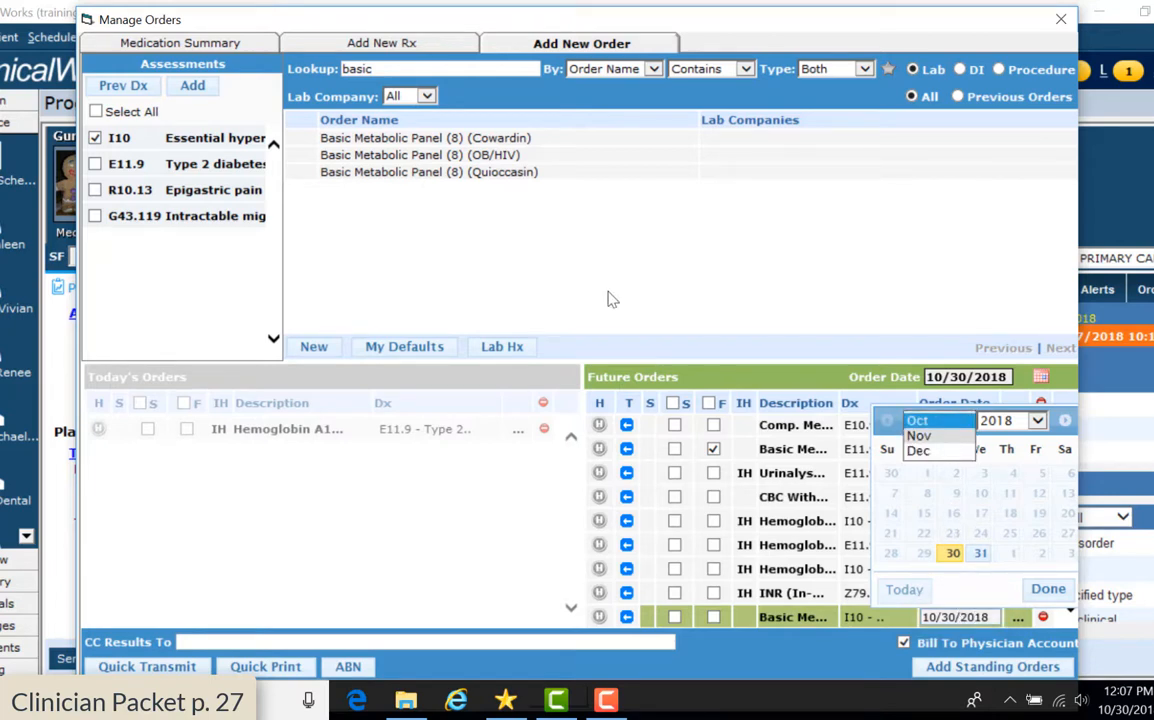
{"action": "left_click", "coordinate": [944, 437]}
{"action": "left_click", "coordinate": [953, 494]}
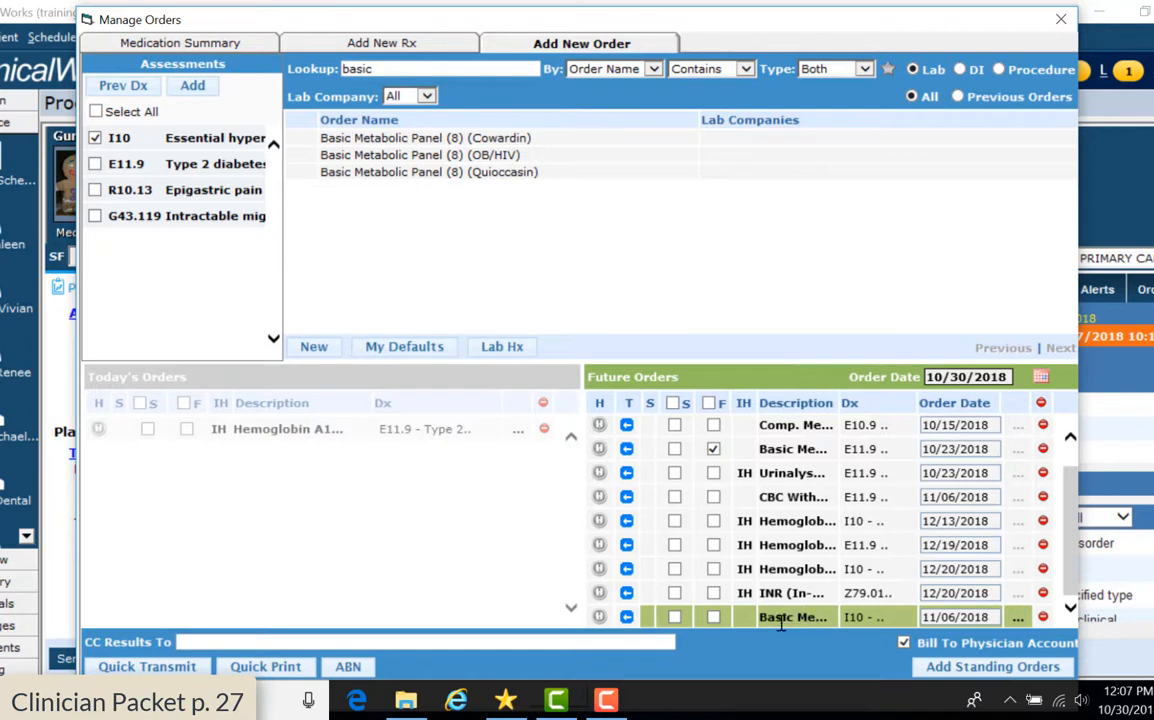
{"action": "left_click", "coordinate": [713, 617]}
{"action": "mouse_move", "coordinate": [703, 31]}
{"action": "left_mouse_down"}
{"action": "mouse_move", "coordinate": [695, 5]}
{"action": "mouse_move", "coordinate": [699, 25]}
{"action": "left_mouse_up"}
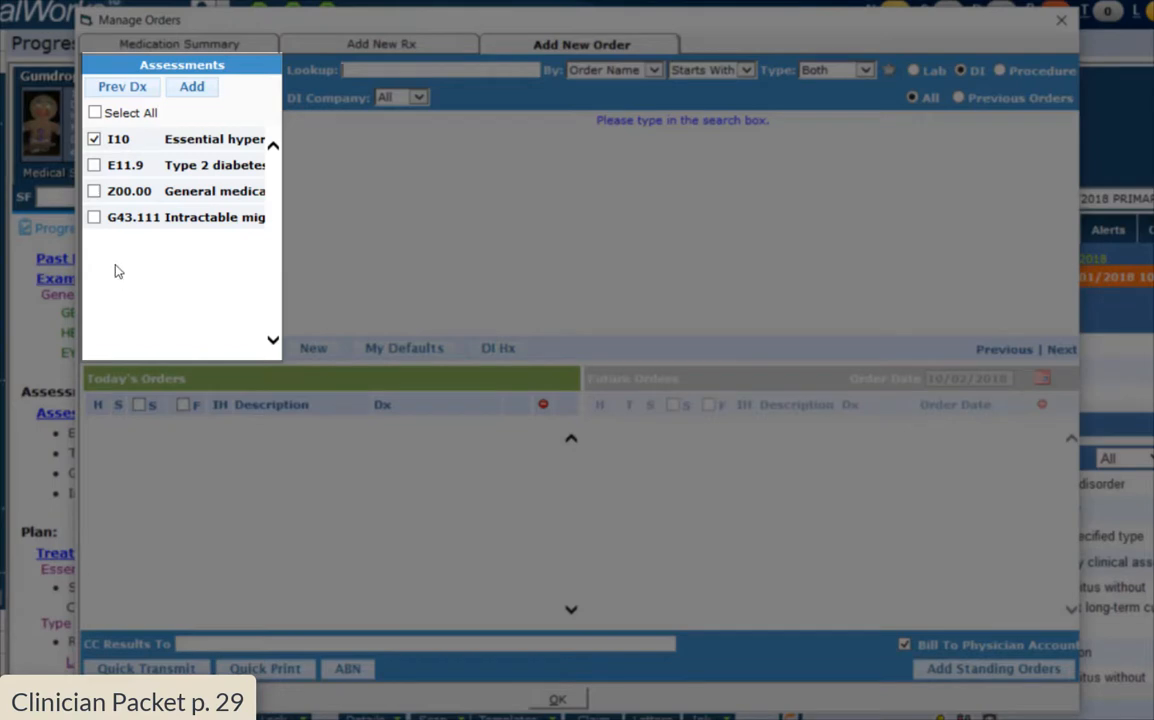
Link the imaging order to G43.111 instead of I10, and search 'x ray : sk' using Contains matching
{"action": "left_click", "coordinate": [94, 219]}
{"action": "left_click", "coordinate": [94, 139]}
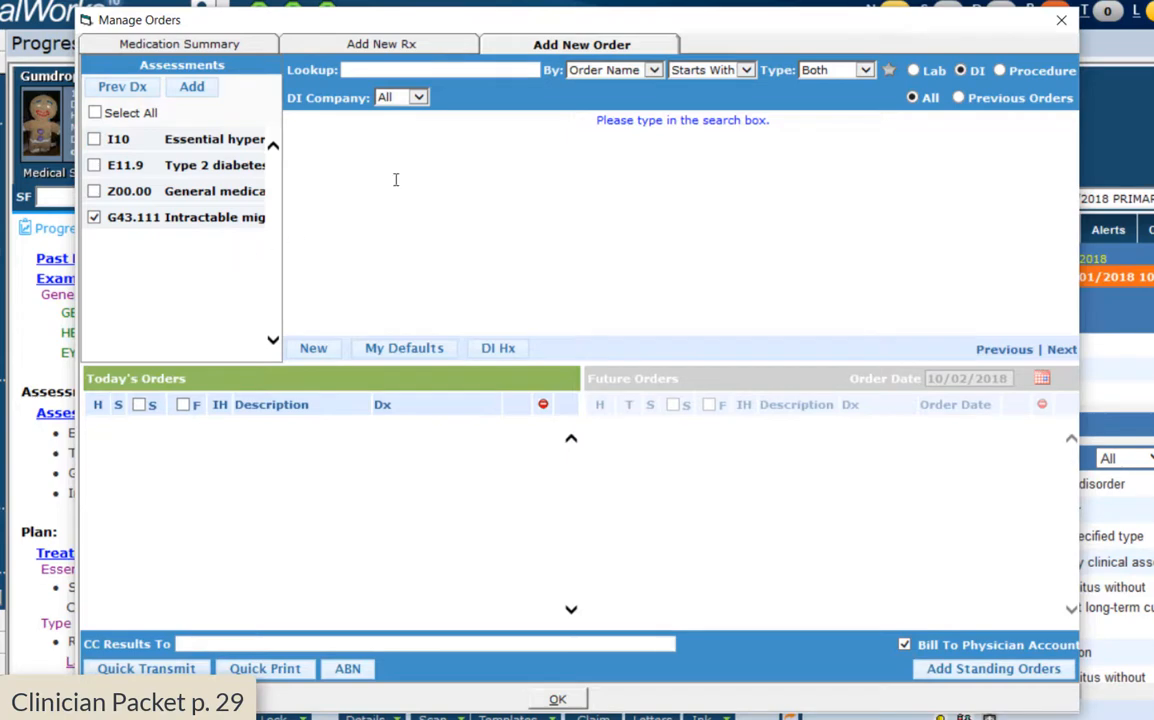
{"action": "left_click", "coordinate": [746, 71]}
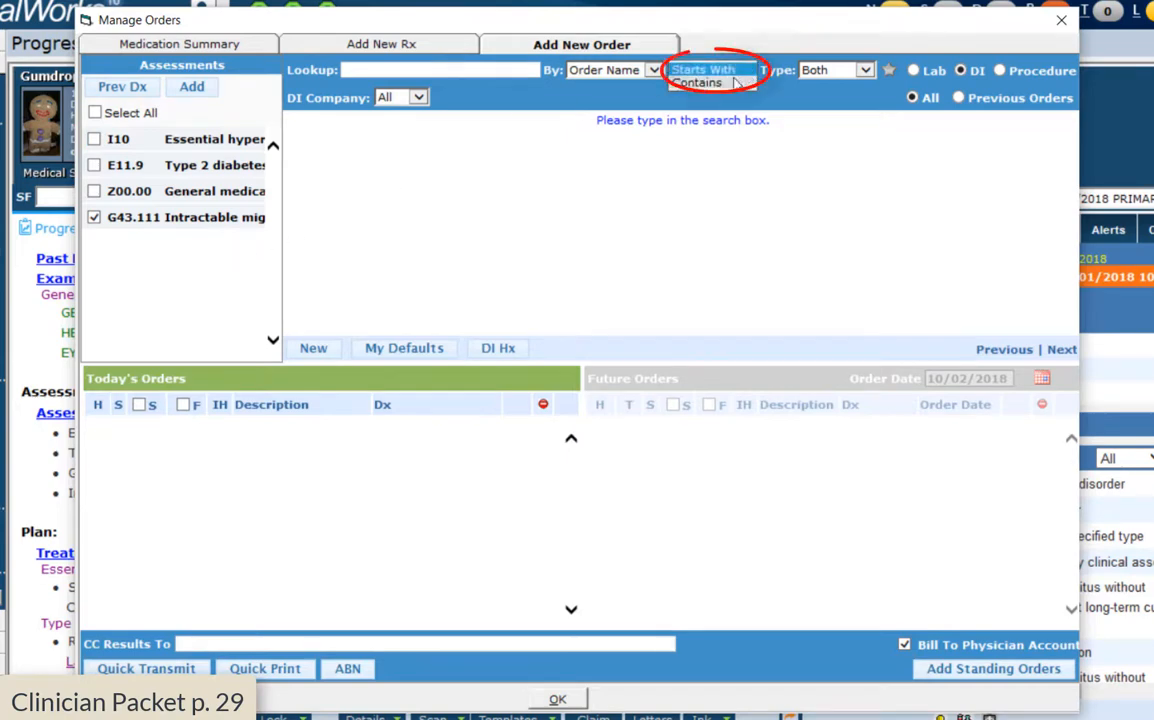
{"action": "left_click", "coordinate": [724, 83]}
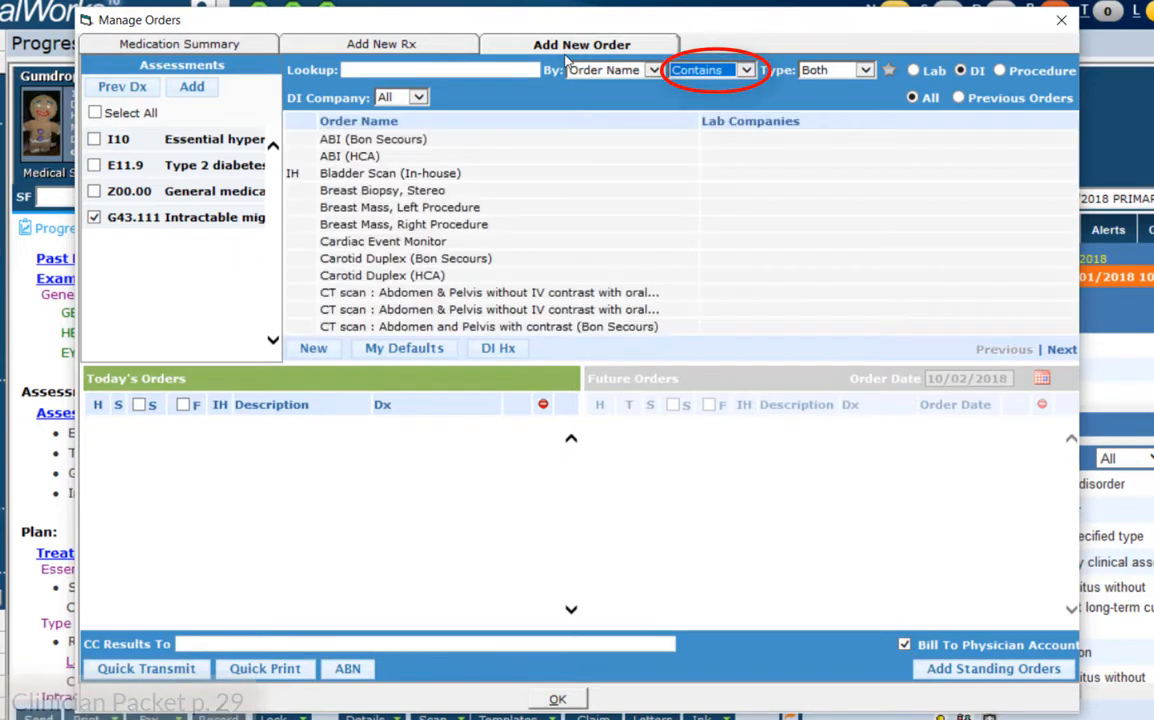
{"action": "left_click", "coordinate": [405, 69]}
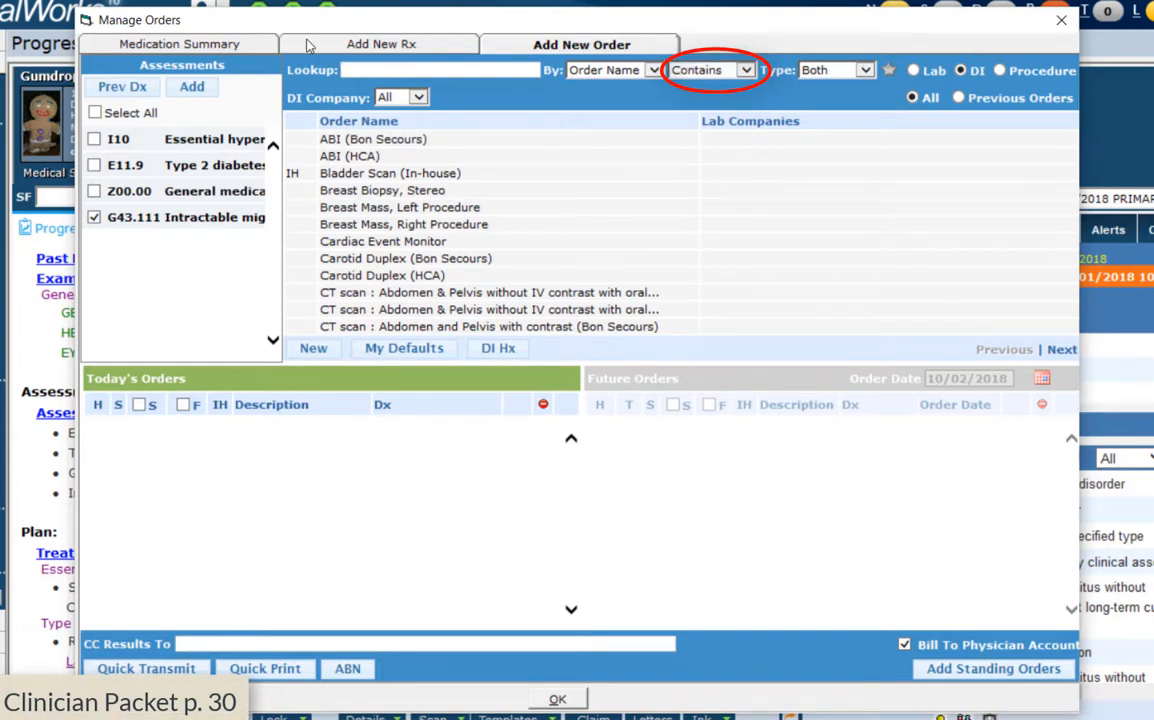
{"action": "type", "text": "x"}
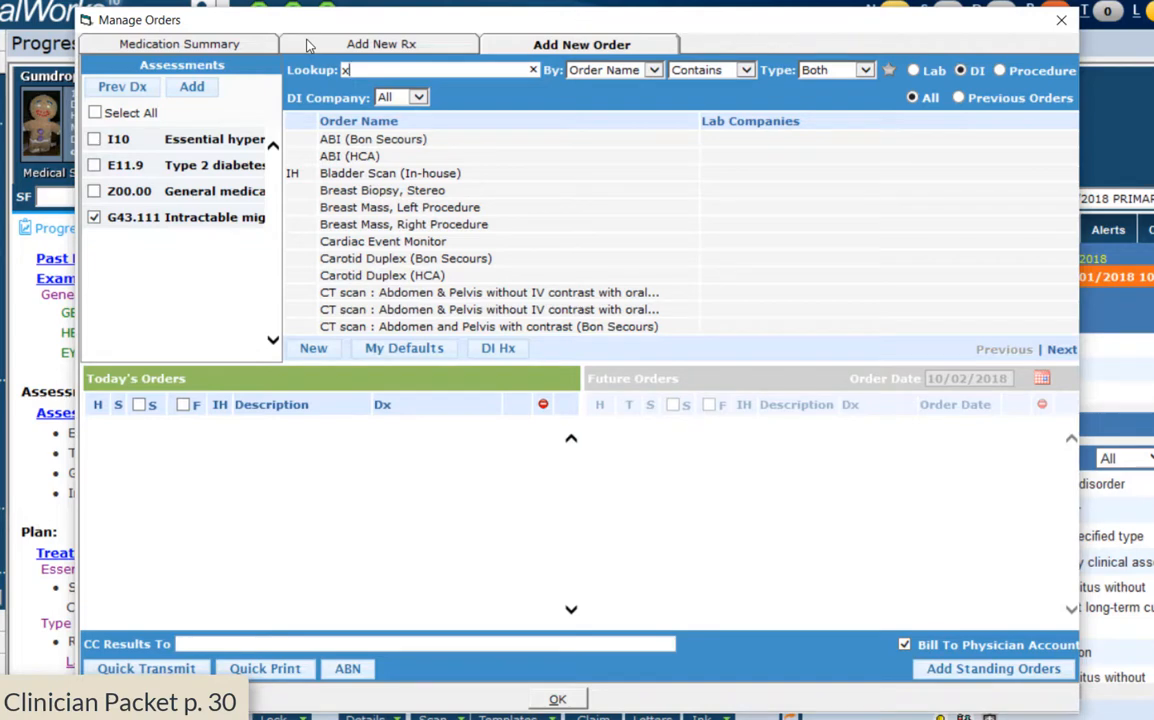
{"action": "type", "text": " ray"}
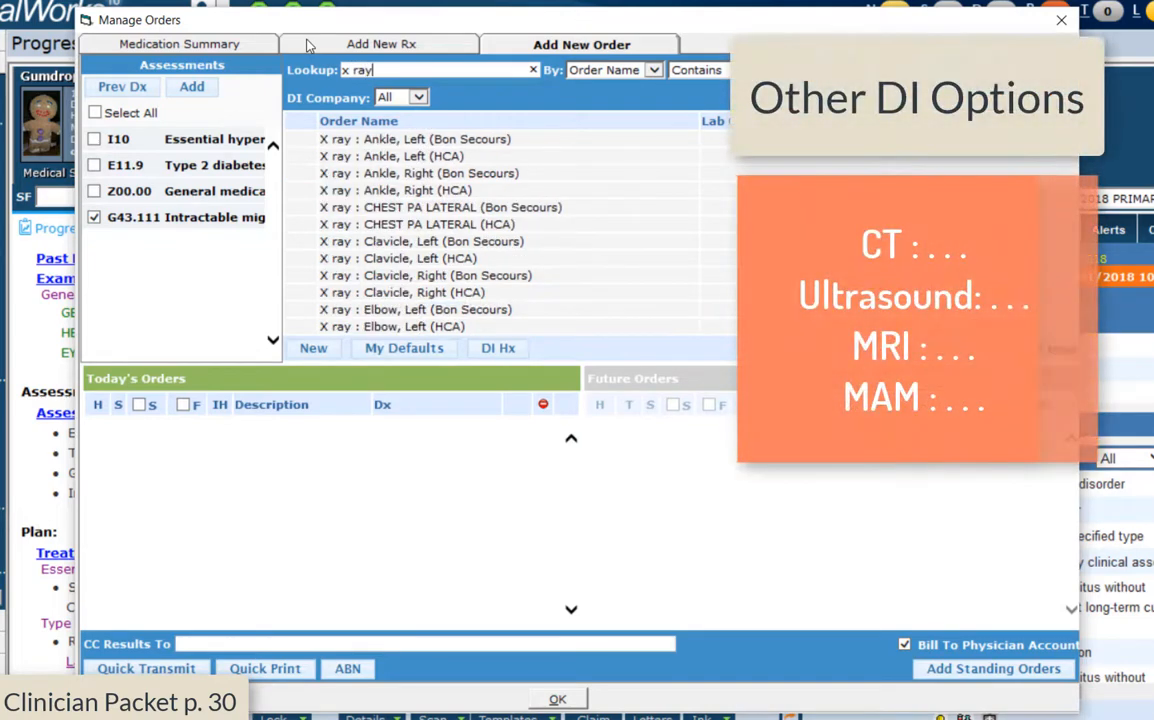
{"action": "type", "text": " : sk"}
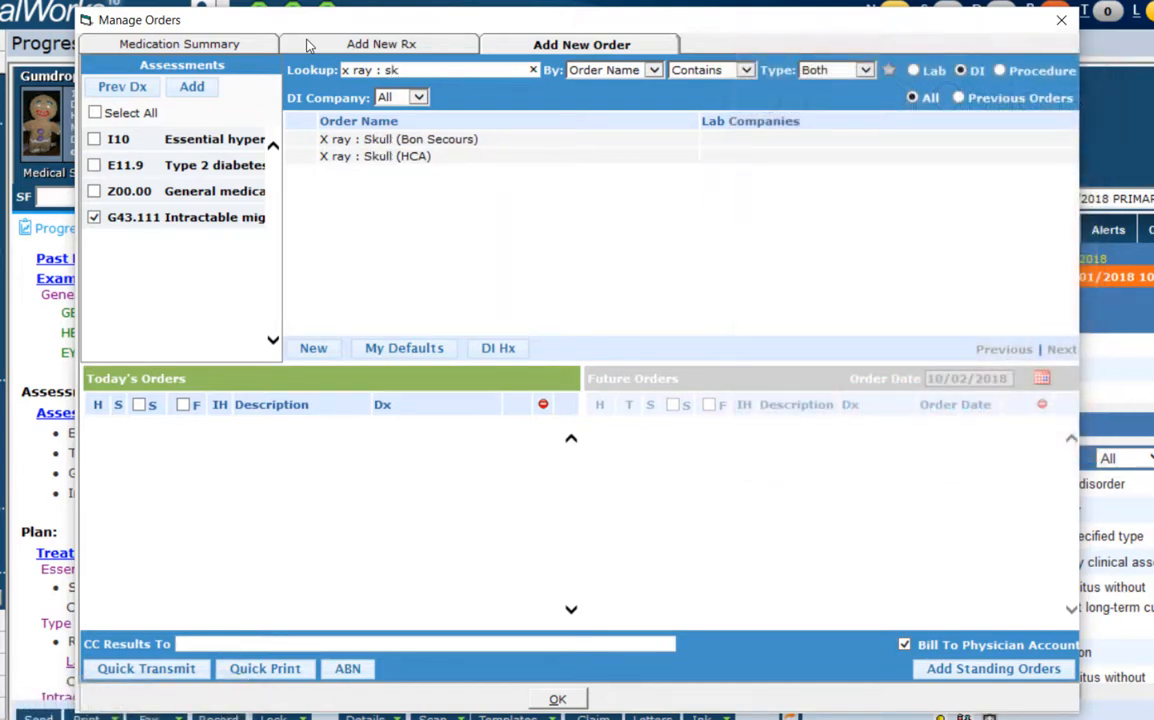
Add X ray : Skull (Bon Secours) to Today's Orders and close the order manager
{"action": "left_click", "coordinate": [378, 140]}
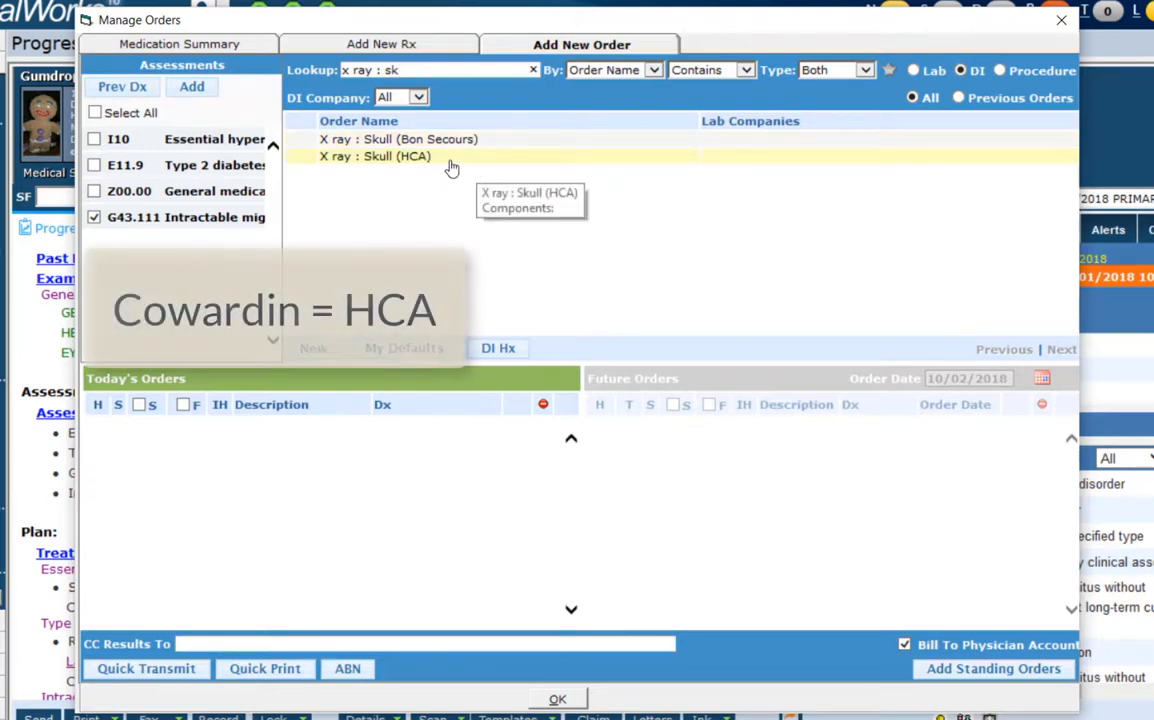
{"action": "left_click", "coordinate": [540, 146]}
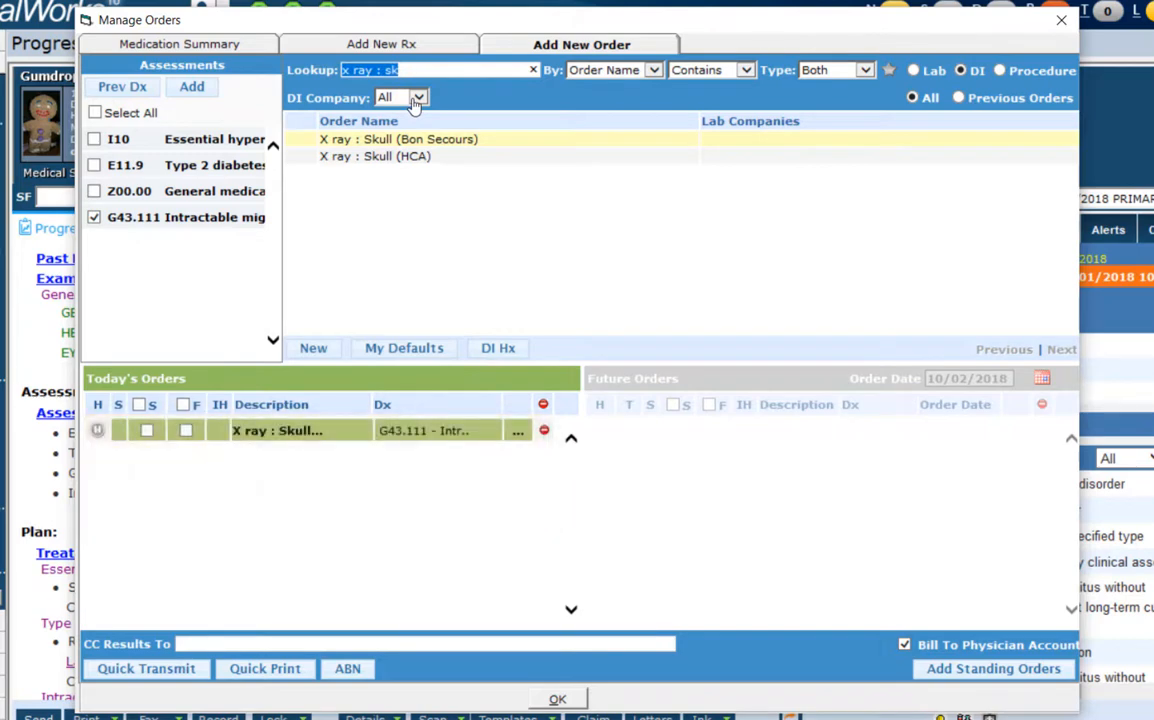
{"action": "left_click", "coordinate": [573, 703]}
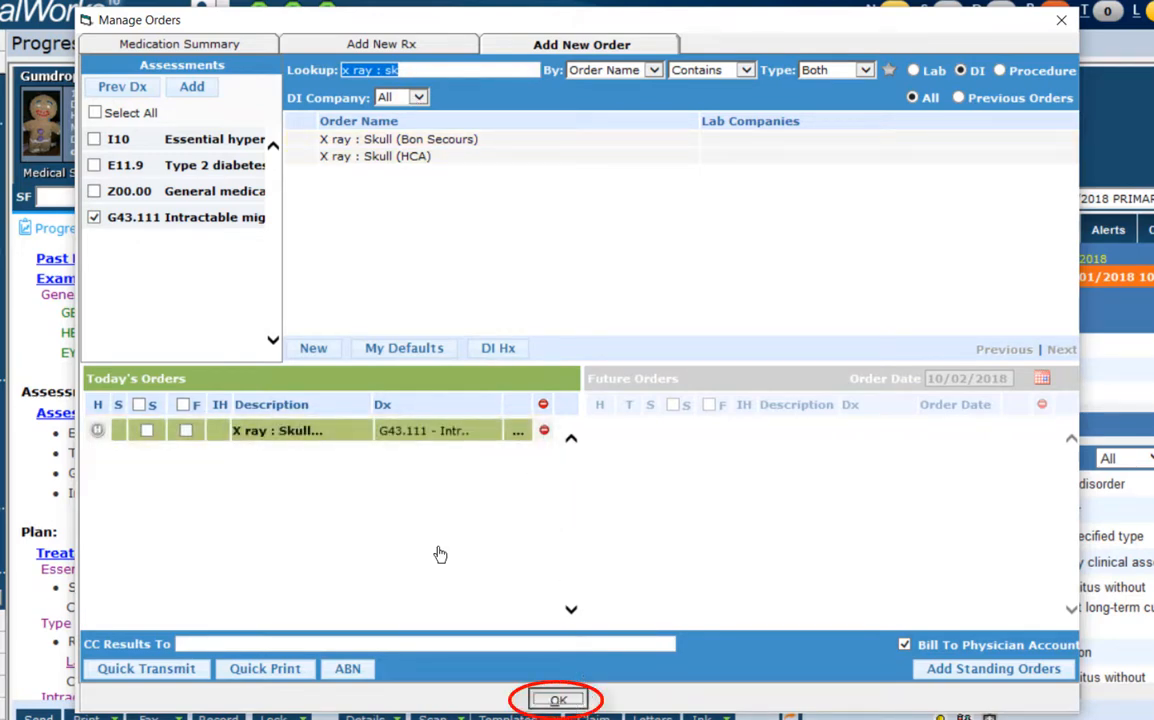
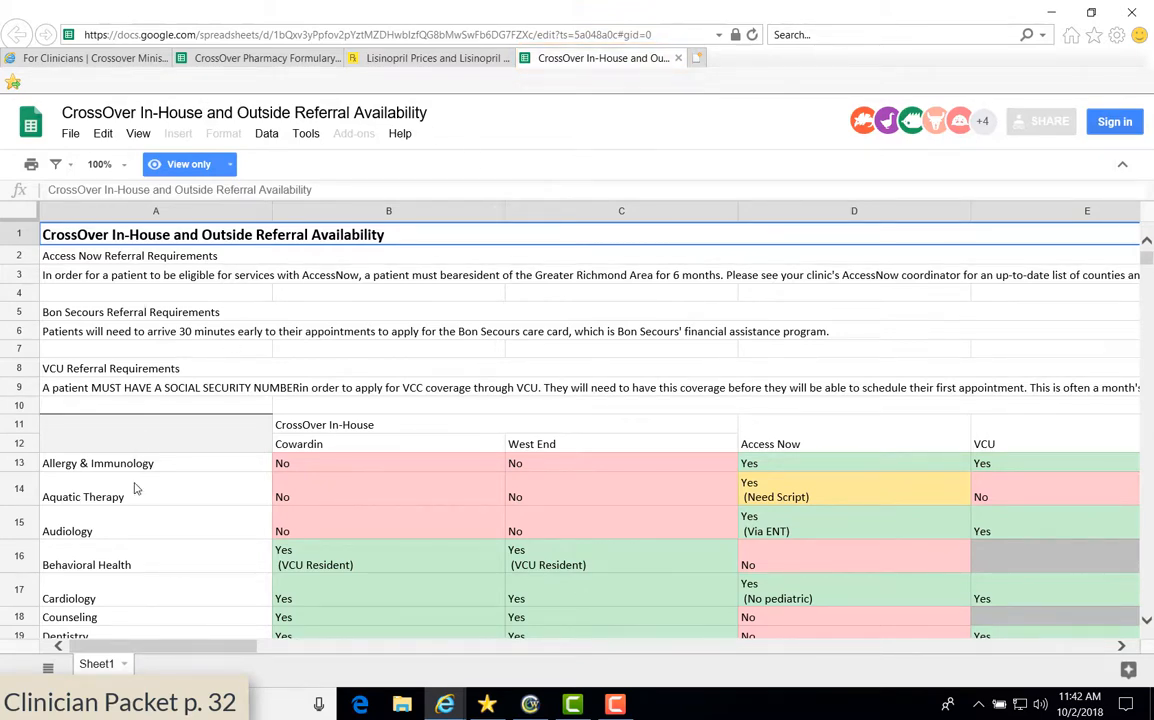
Scroll the CrossOver referral availability sheet down to the Allergy & Immunology row
{"action": "scroll", "coordinate": [136, 488], "scroll_direction": "down", "scroll_amount": 3}
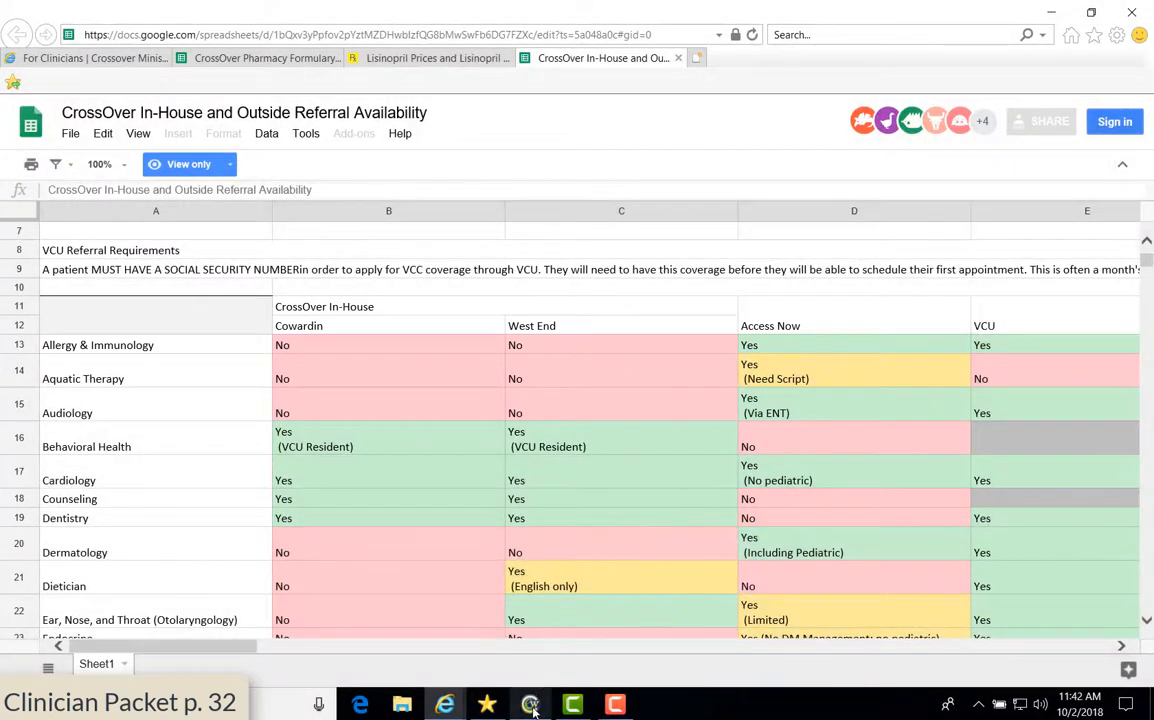
Back in eClinicalWorks, start an outgoing referral from the Intractable migraine treatment plan
{"action": "mouse_move", "coordinate": [533, 707]}
{"action": "left_click", "coordinate": [523, 600]}
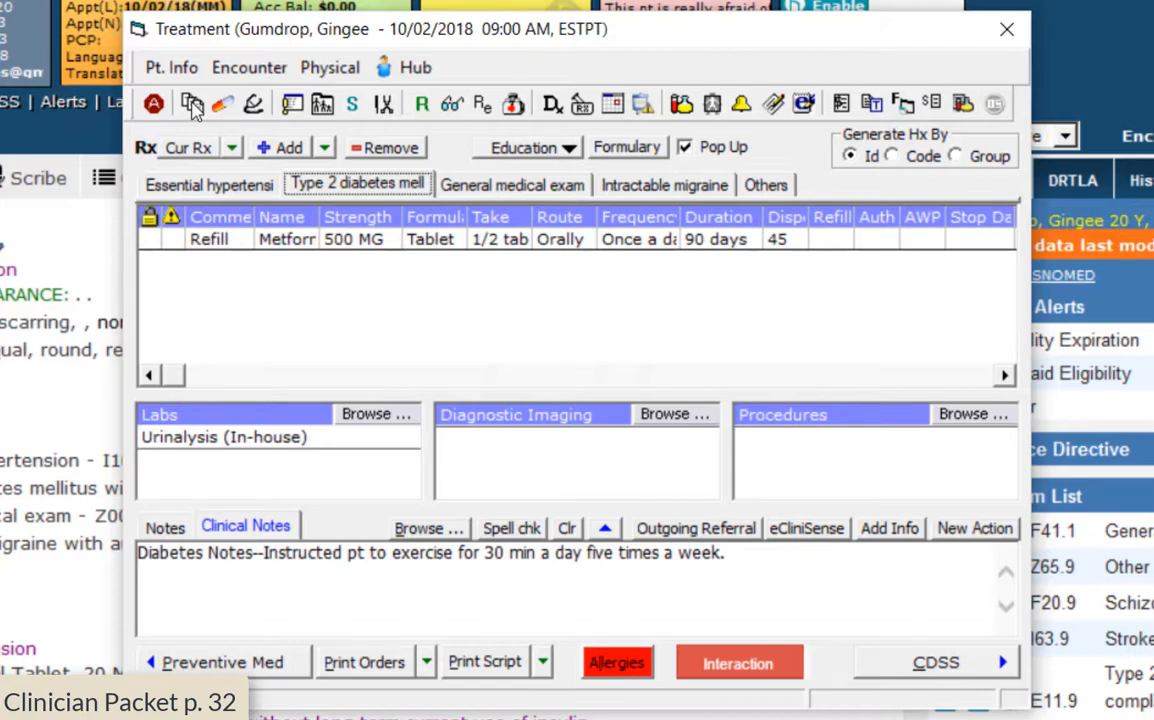
{"action": "left_click", "coordinate": [662, 185]}
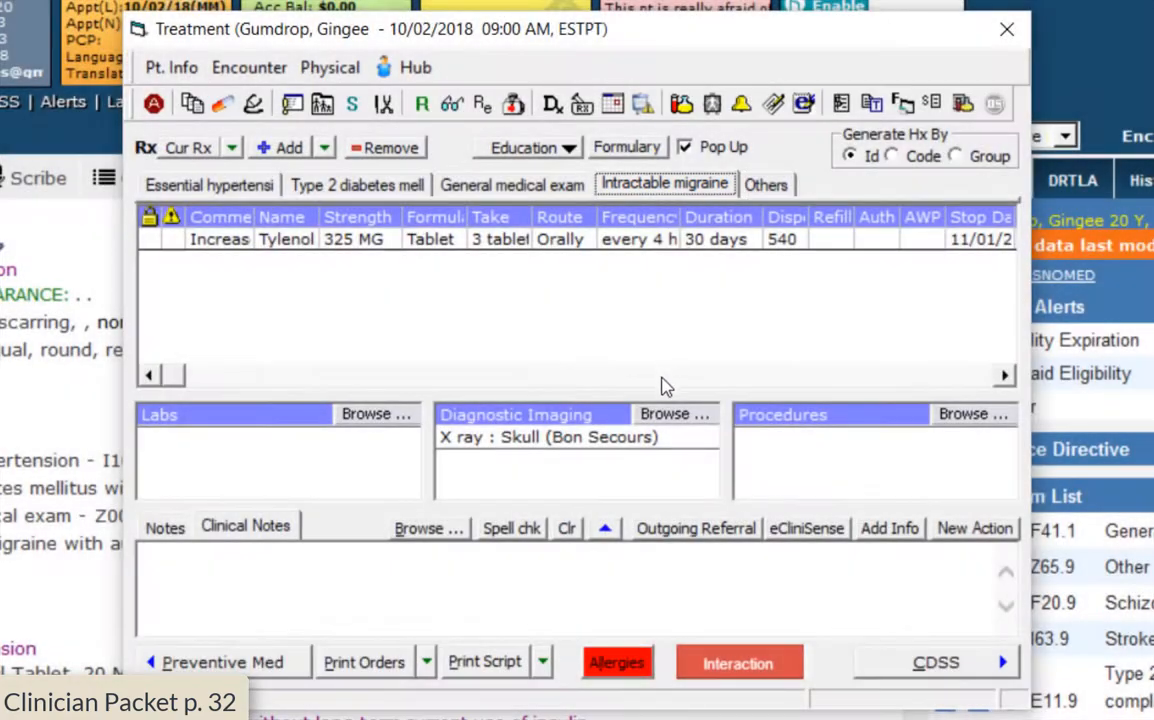
{"action": "left_click", "coordinate": [665, 527]}
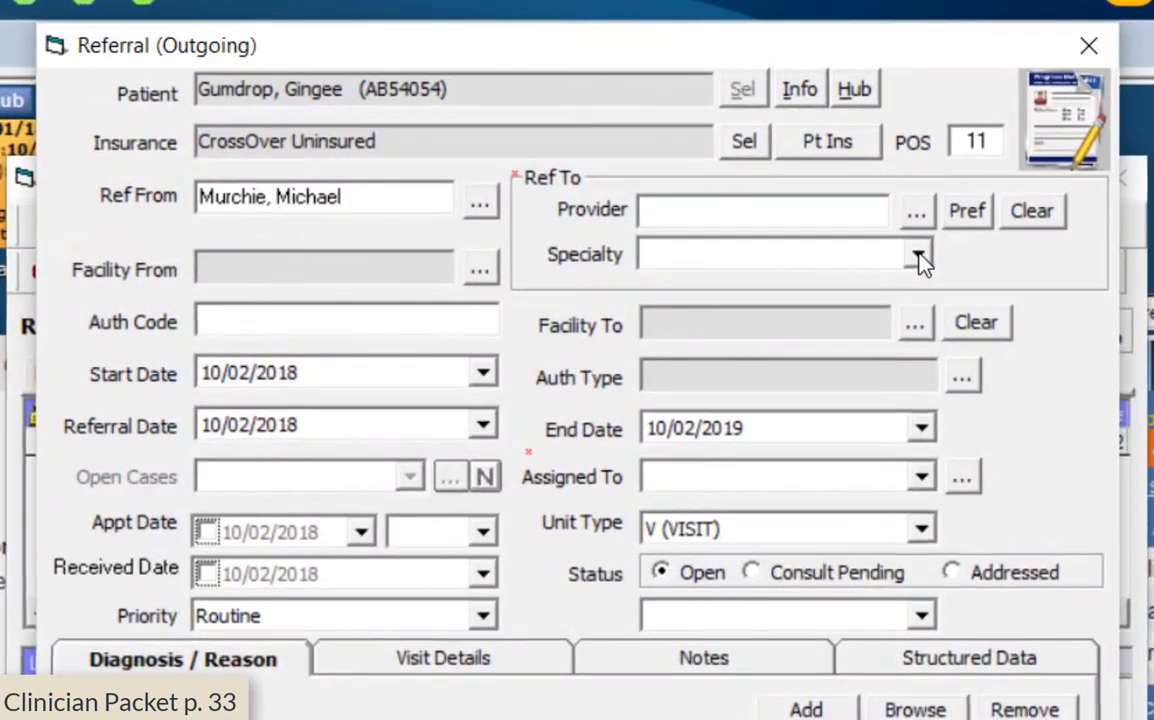
Choose Allergy/Immunology as specialty and Referrals, Henrico as the assignee
{"action": "left_click", "coordinate": [782, 155]}
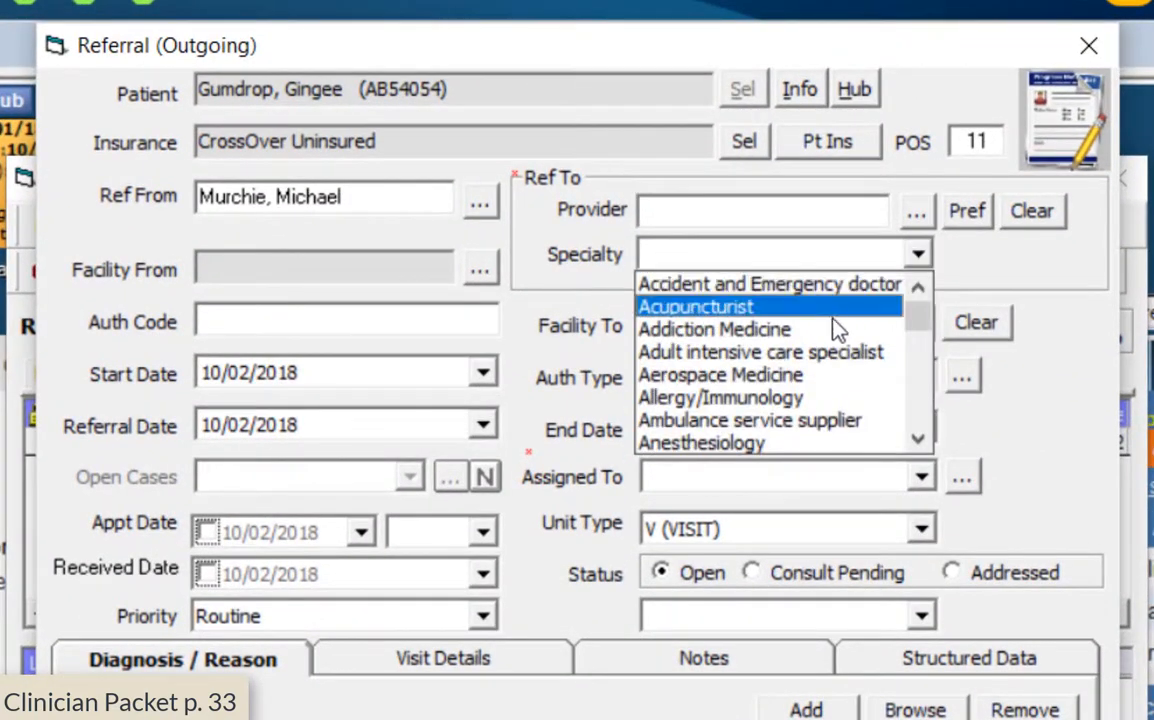
{"action": "left_click", "coordinate": [806, 398]}
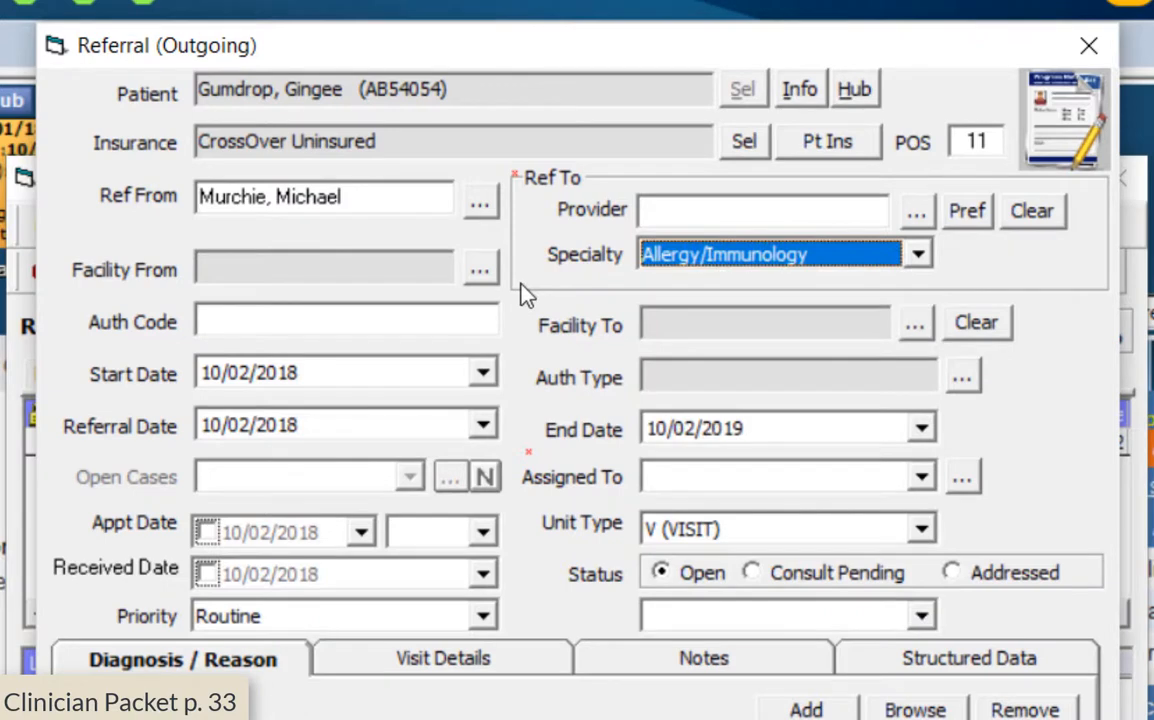
{"action": "left_click", "coordinate": [803, 477]}
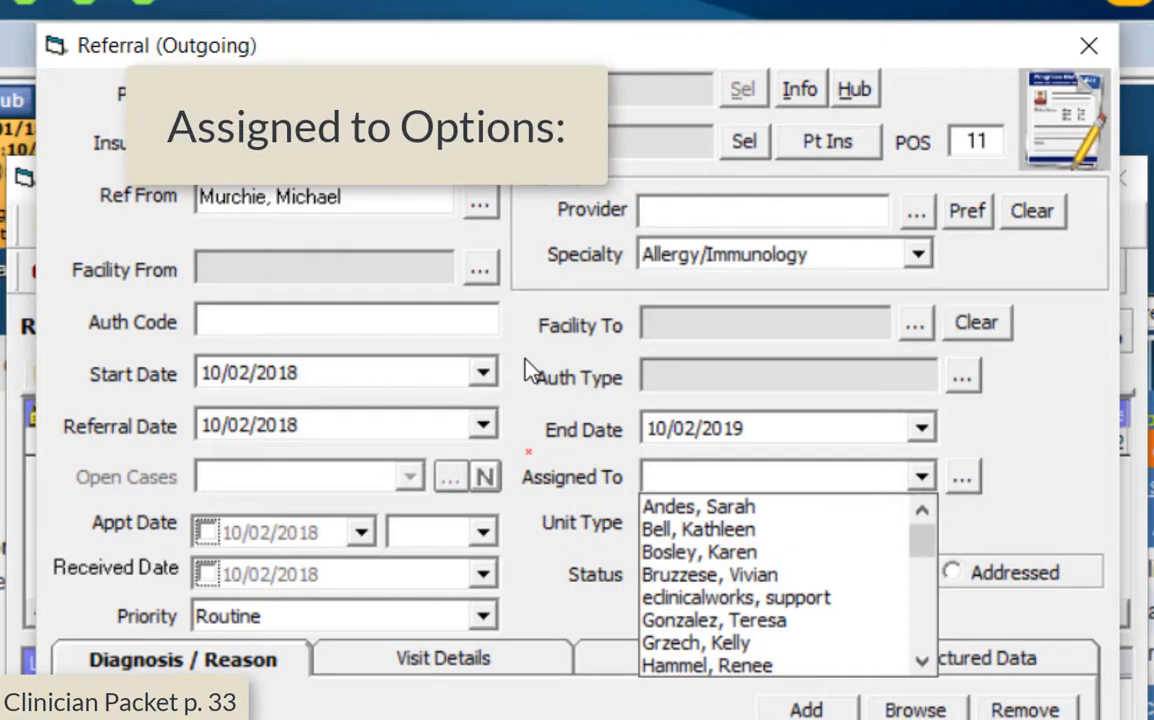
{"action": "scroll", "coordinate": [793, 536], "scroll_direction": "down", "scroll_amount": 3}
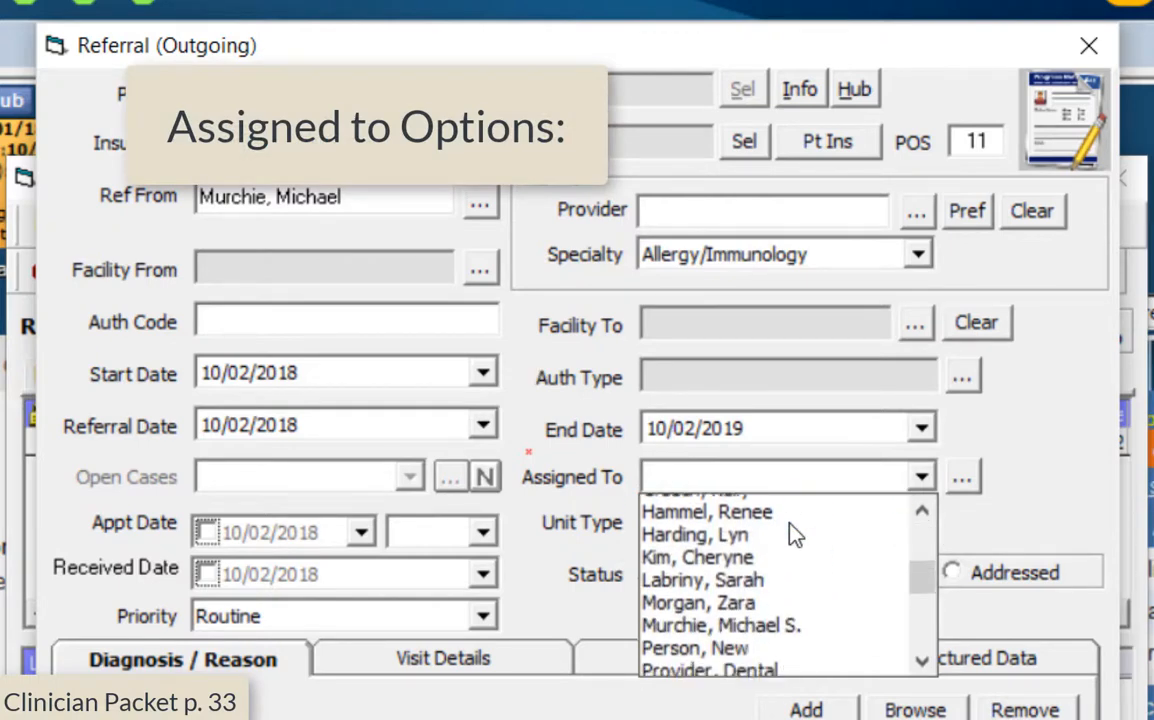
{"action": "scroll", "coordinate": [793, 536], "scroll_direction": "down", "scroll_amount": 2}
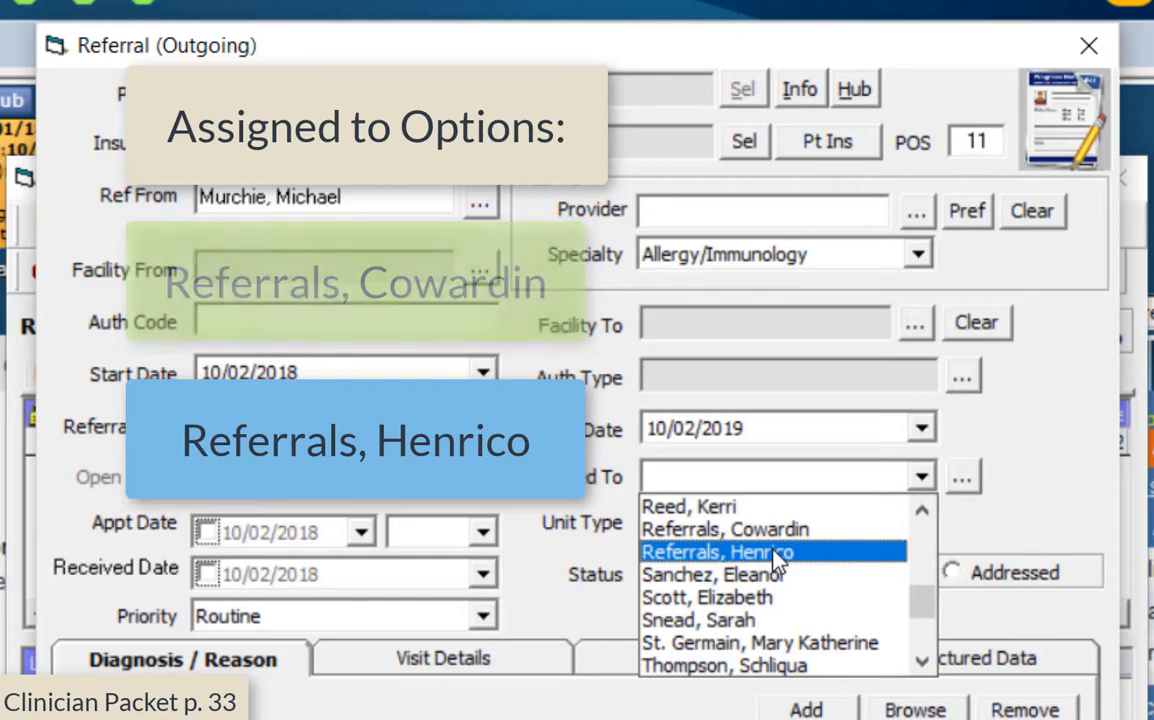
{"action": "left_click", "coordinate": [775, 556]}
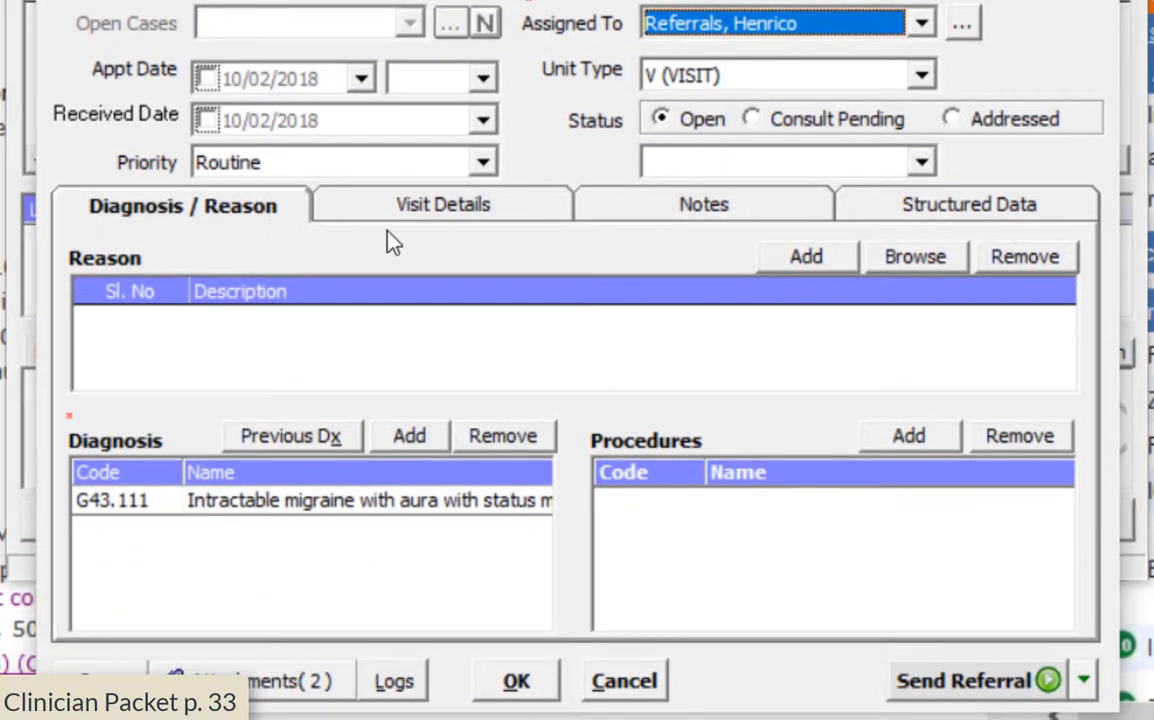
Add a reason row: 'Referring pt to see an allergy specialist because .......'
{"action": "left_click", "coordinate": [817, 266]}
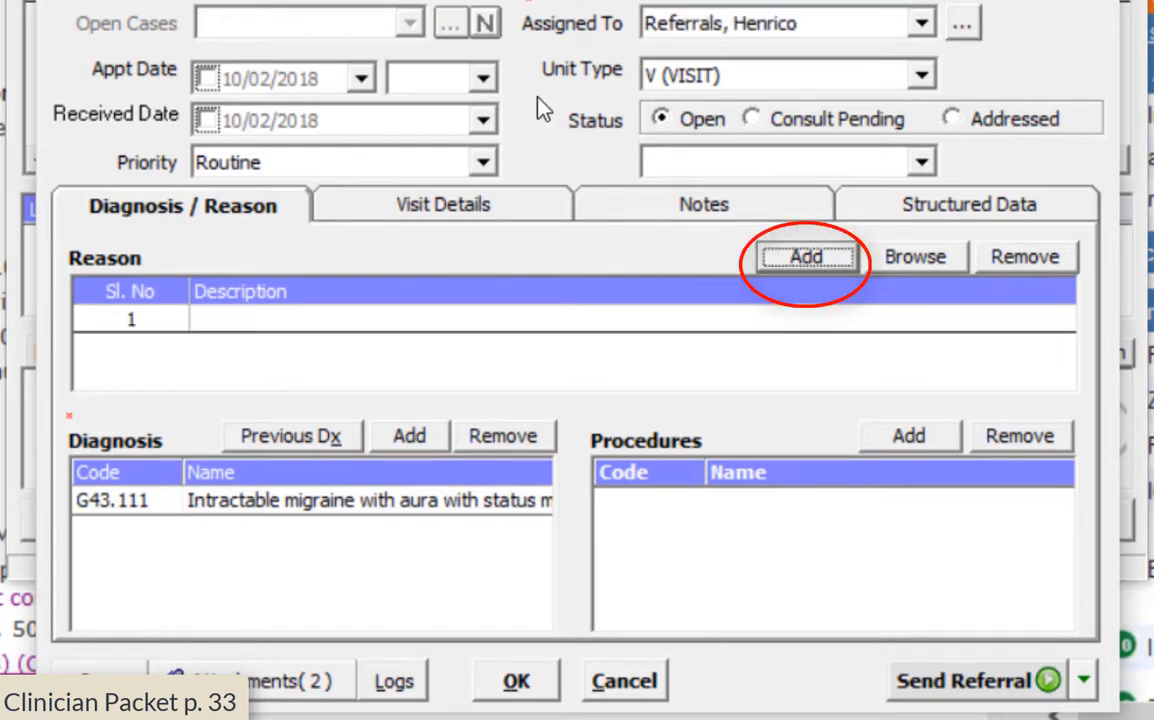
{"action": "left_click", "coordinate": [404, 320]}
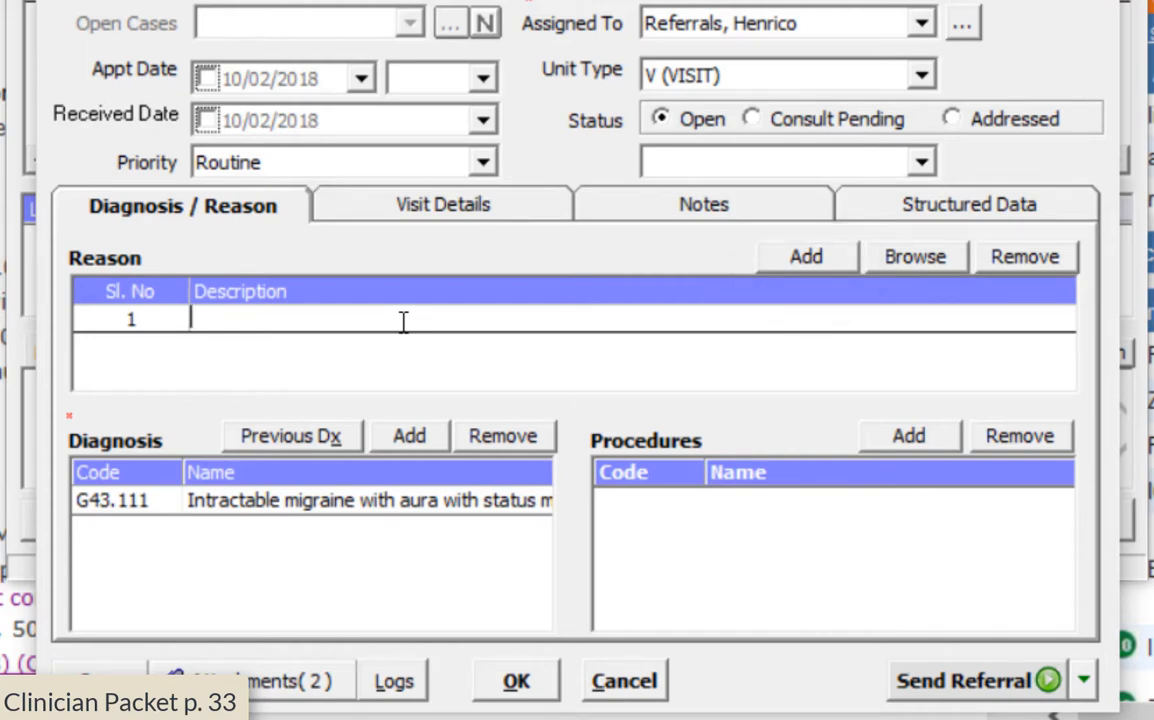
{"action": "type", "text": "Referring pt t"}
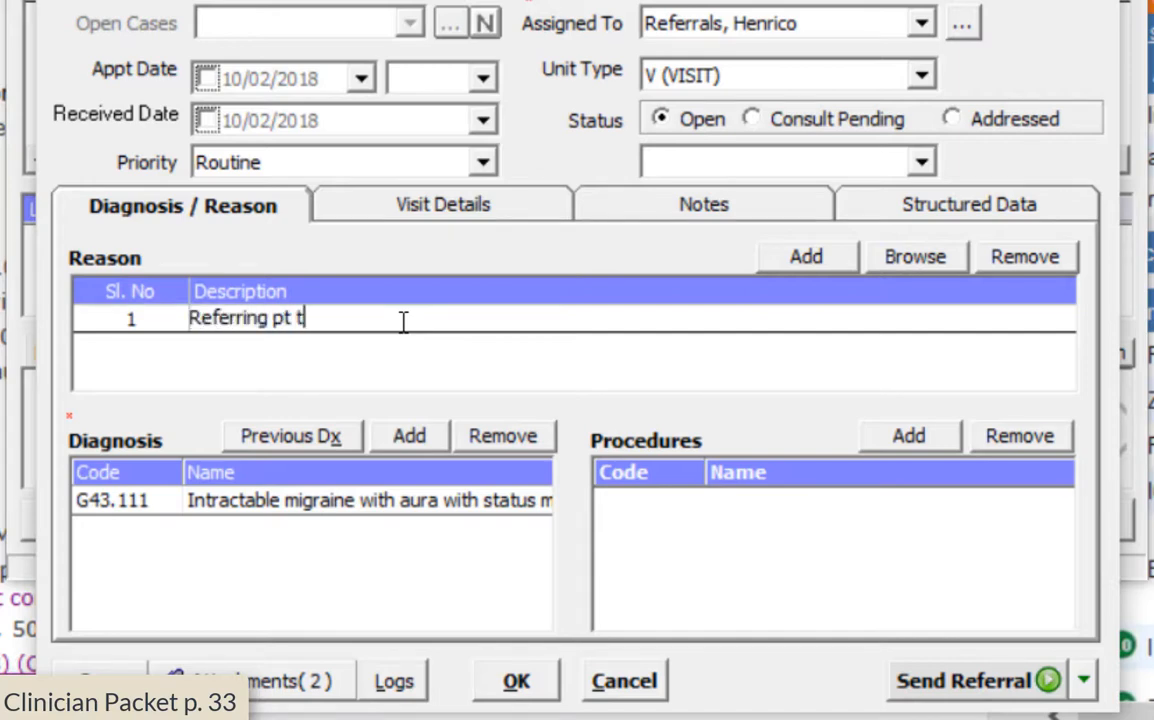
{"action": "type", "text": "o see an aller"}
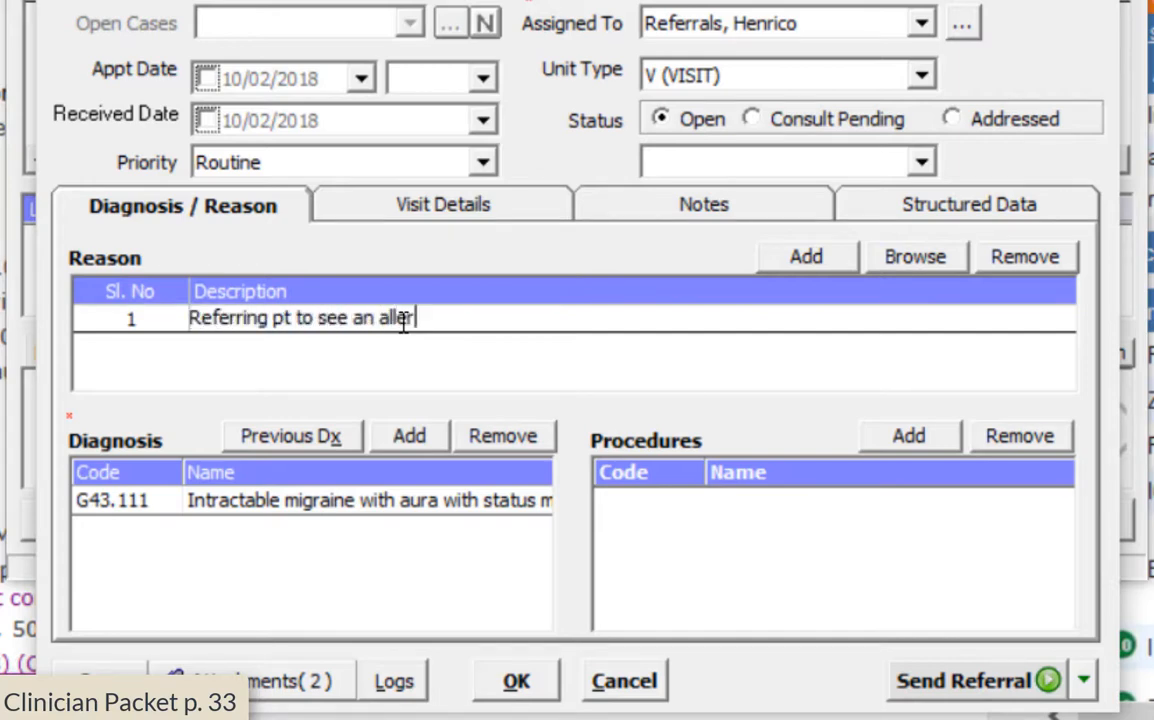
{"action": "type", "text": "gy special"}
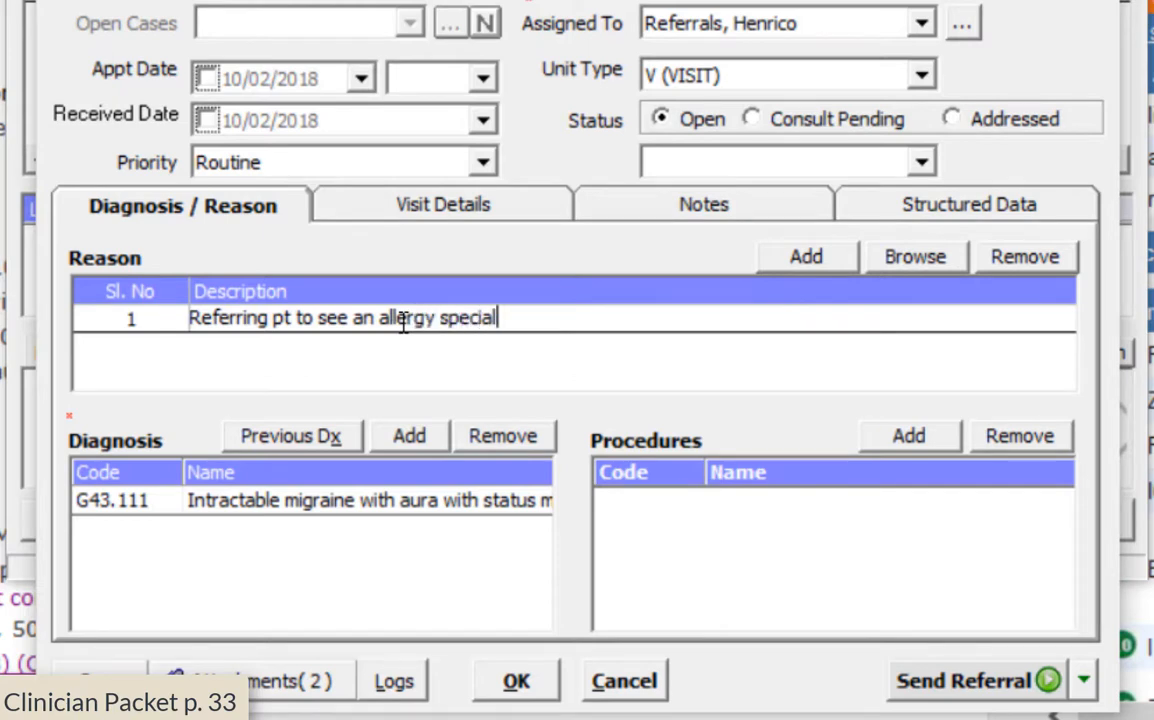
{"action": "type", "text": "ist bec"}
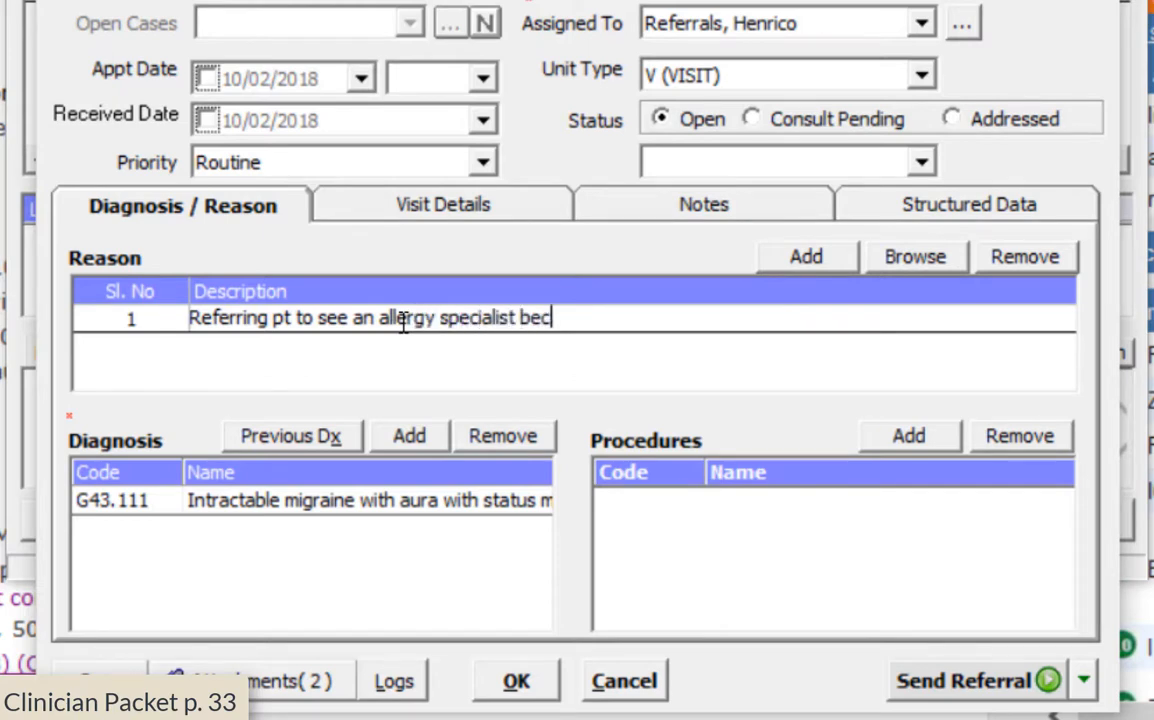
{"action": "type", "text": "ause ......."}
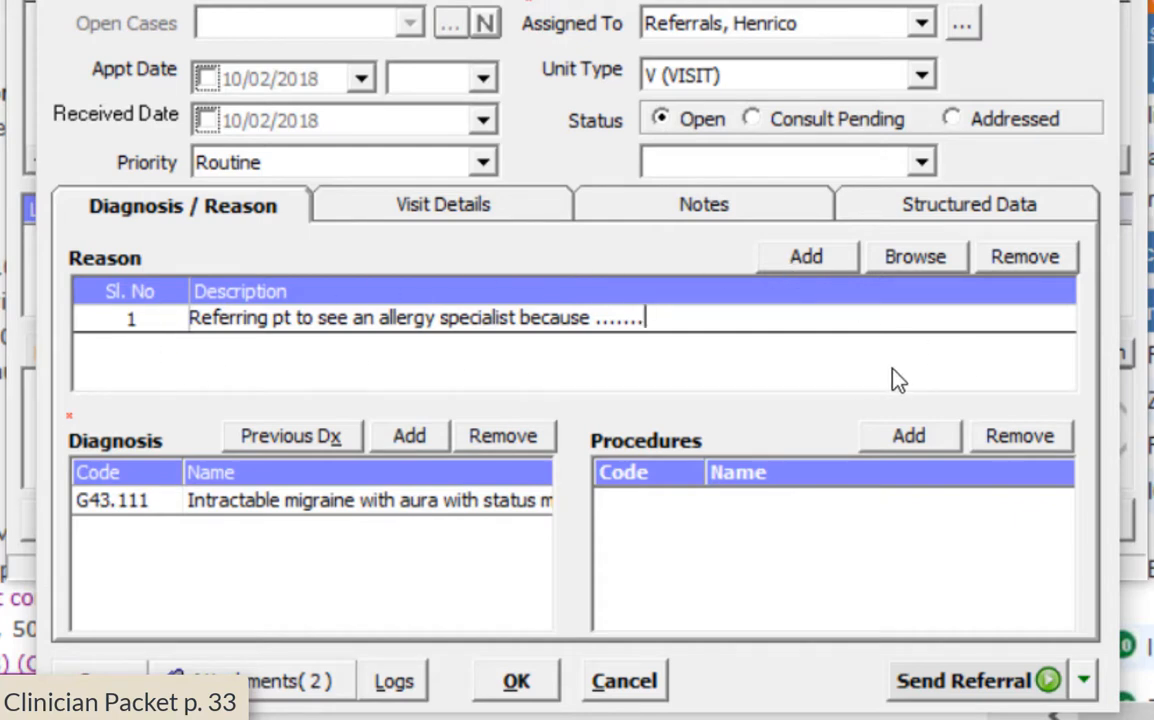
In Structured Data, set Referral System to Access Now and keep priority Routine
{"action": "left_click", "coordinate": [952, 205]}
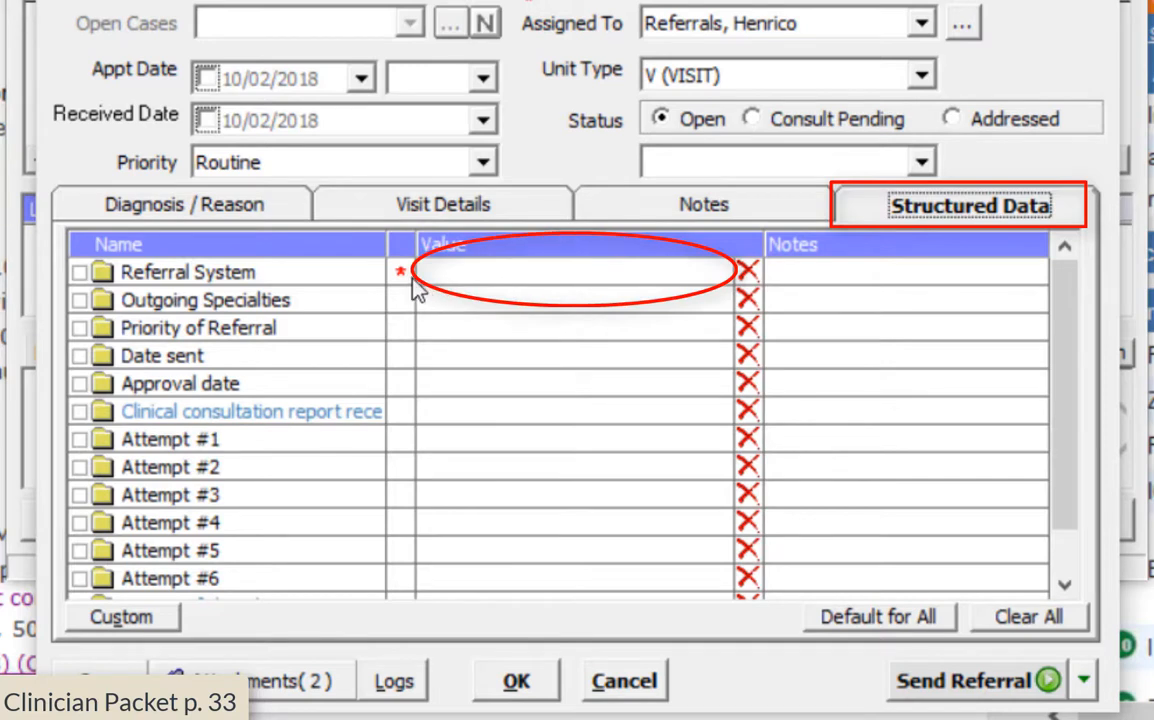
{"action": "left_click", "coordinate": [620, 281]}
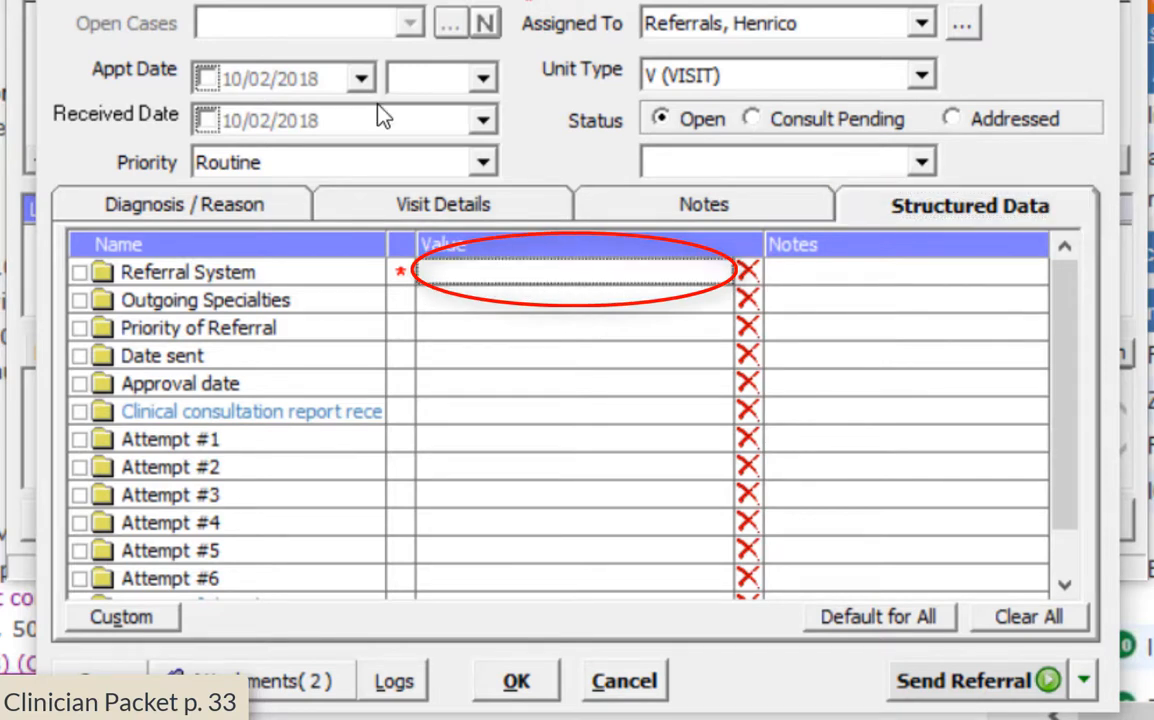
{"action": "left_click", "coordinate": [626, 280]}
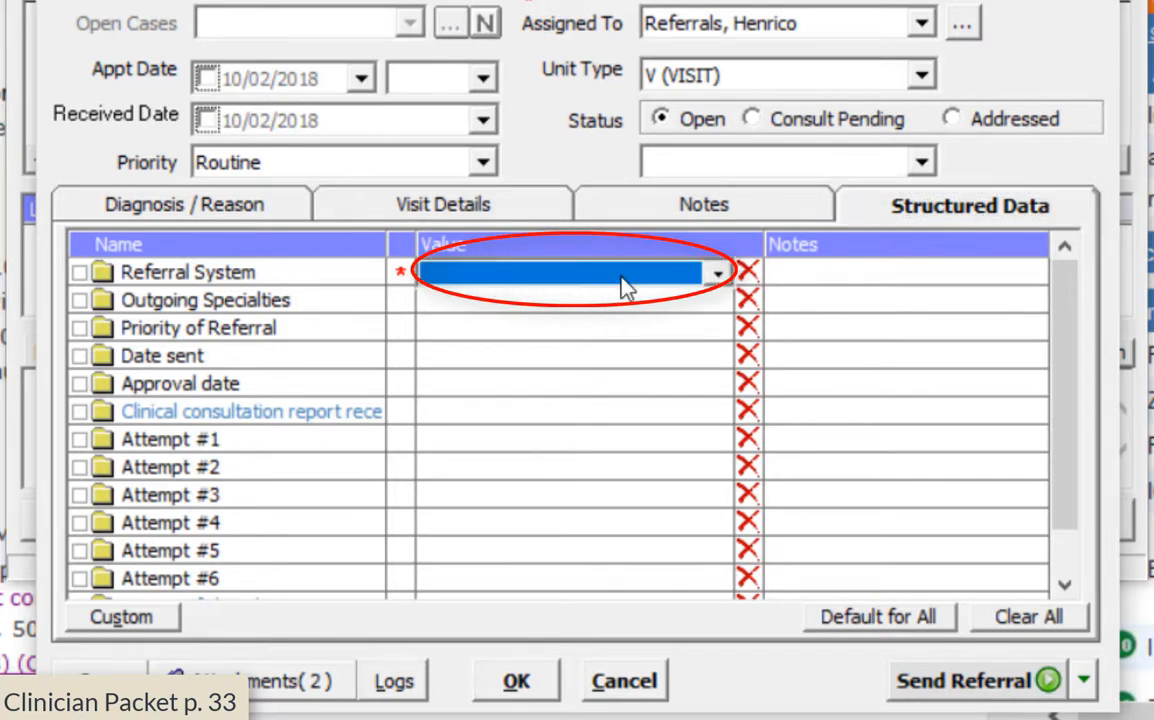
{"action": "left_click", "coordinate": [717, 280]}
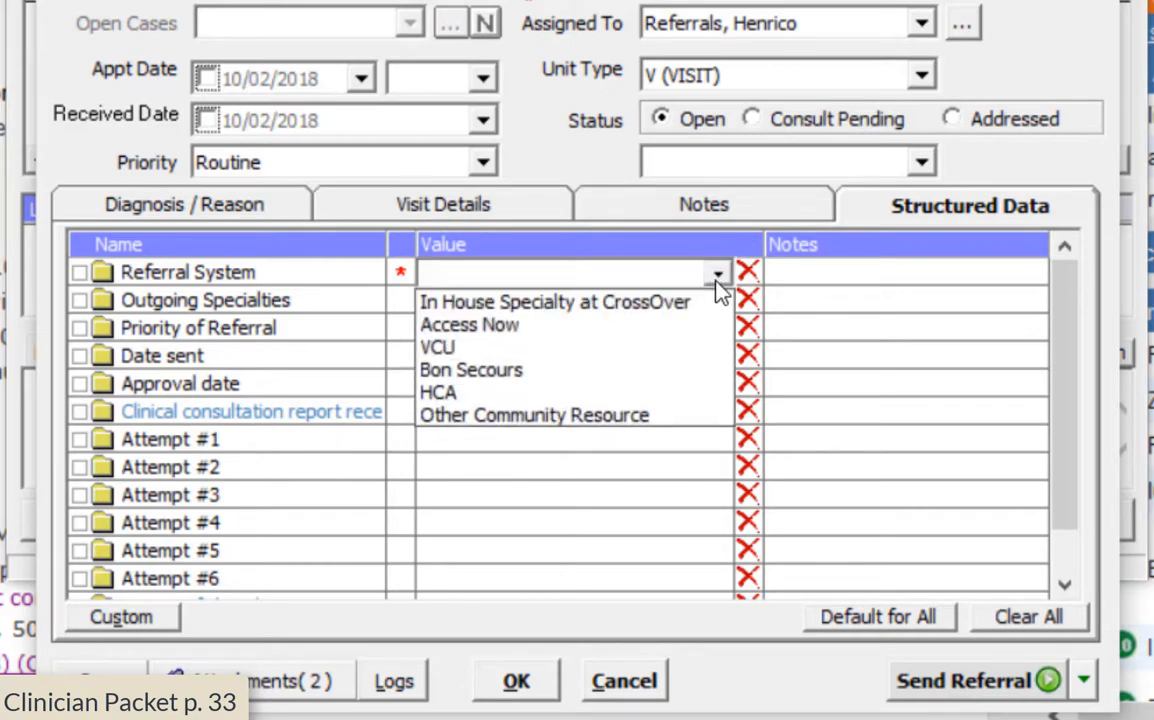
{"action": "left_click", "coordinate": [537, 330]}
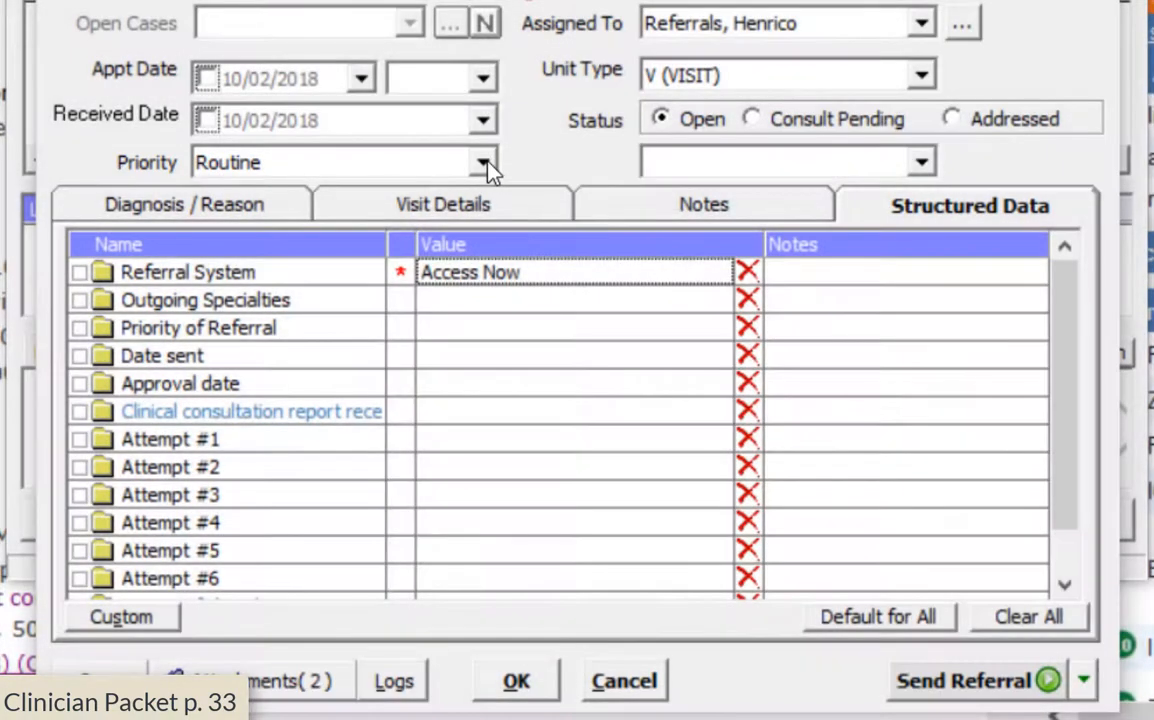
{"action": "left_click", "coordinate": [440, 160]}
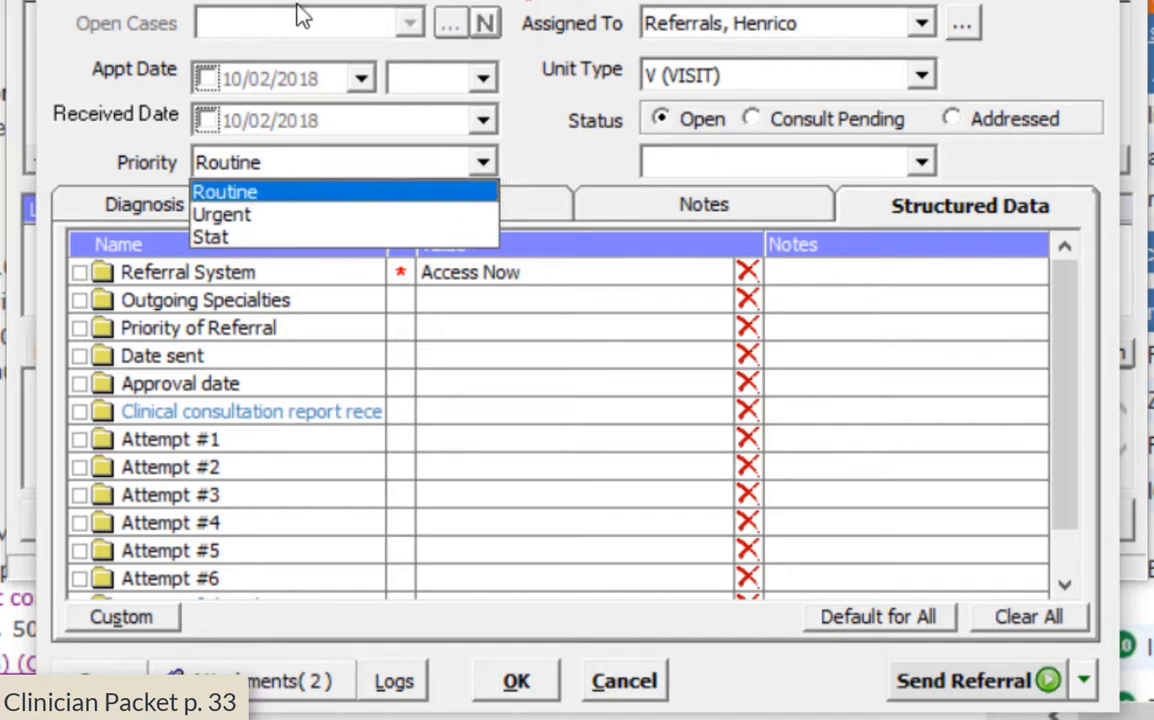
{"action": "left_click", "coordinate": [470, 191]}
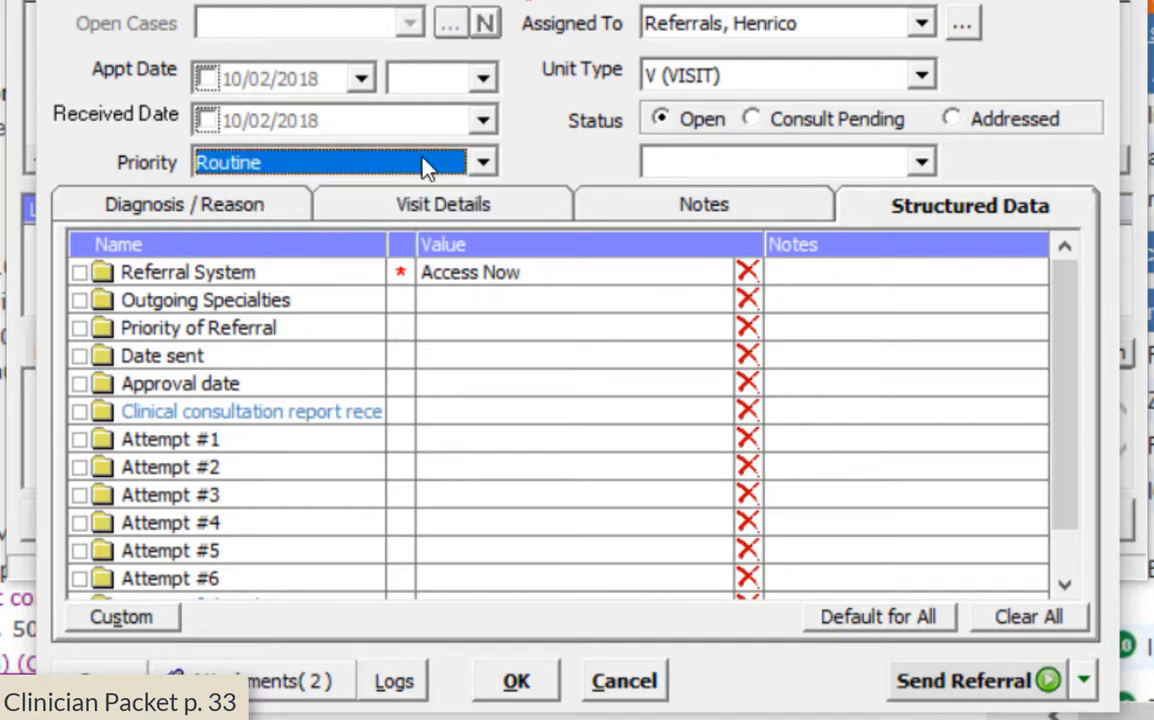
{"action": "left_click", "coordinate": [529, 273]}
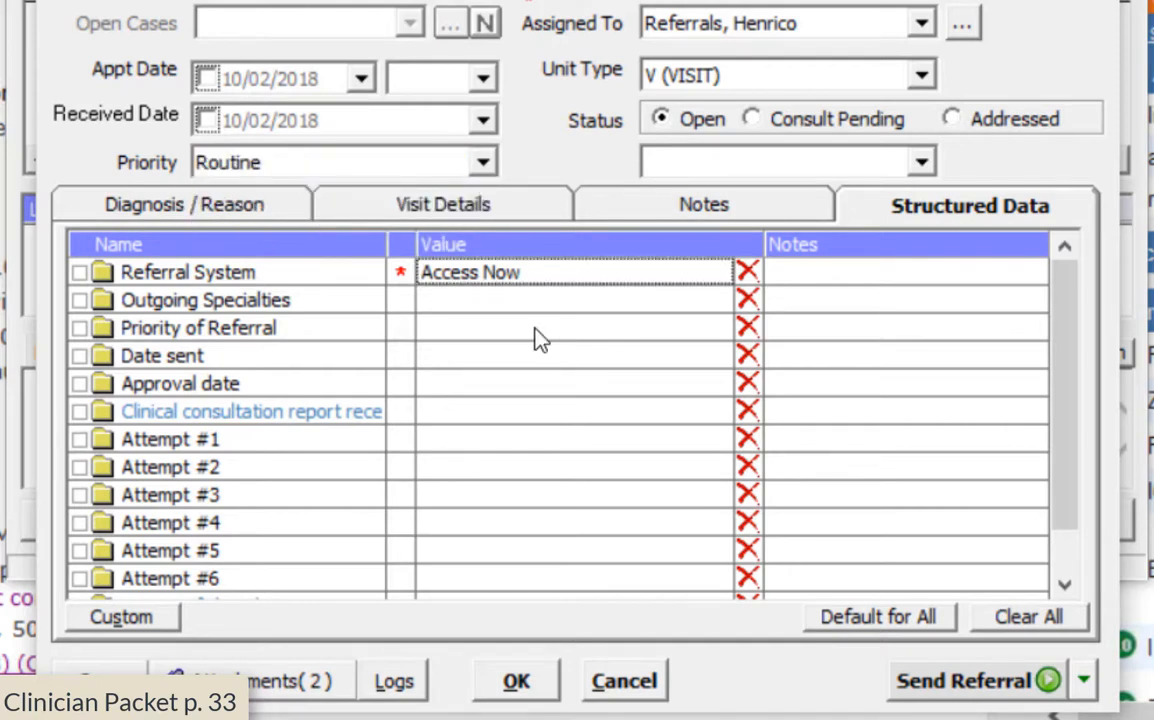
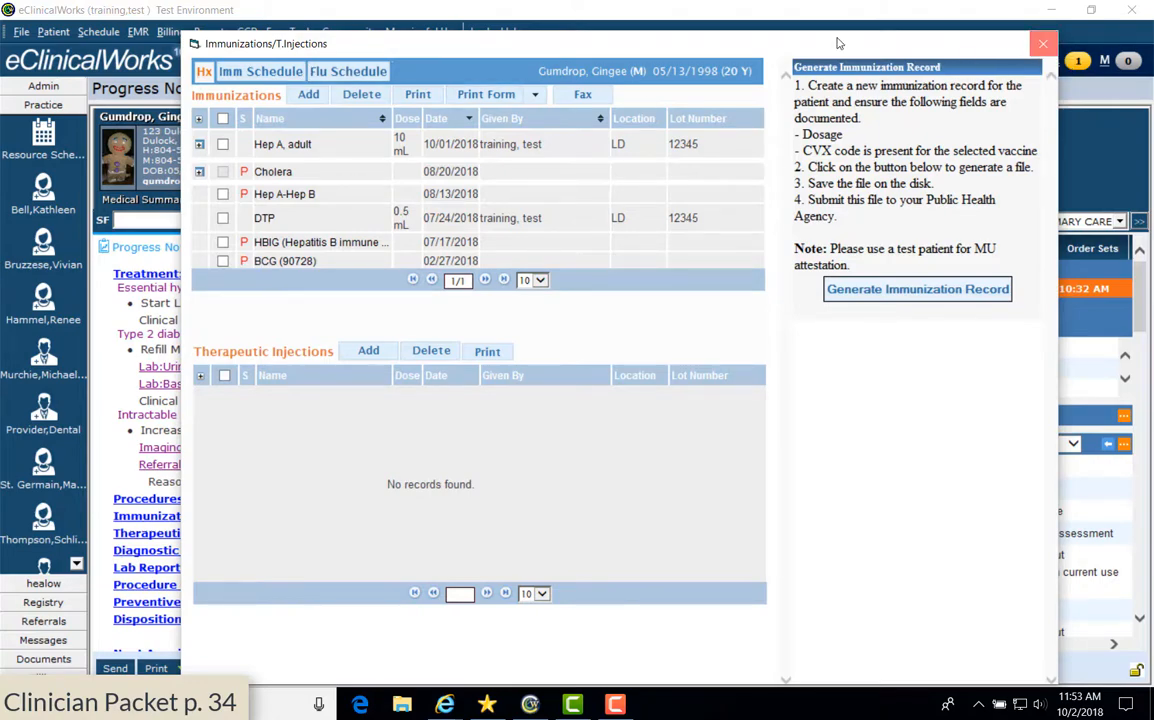
Close the immunization history and start a new immunization entry from the progress note
{"action": "left_click", "coordinate": [1043, 46]}
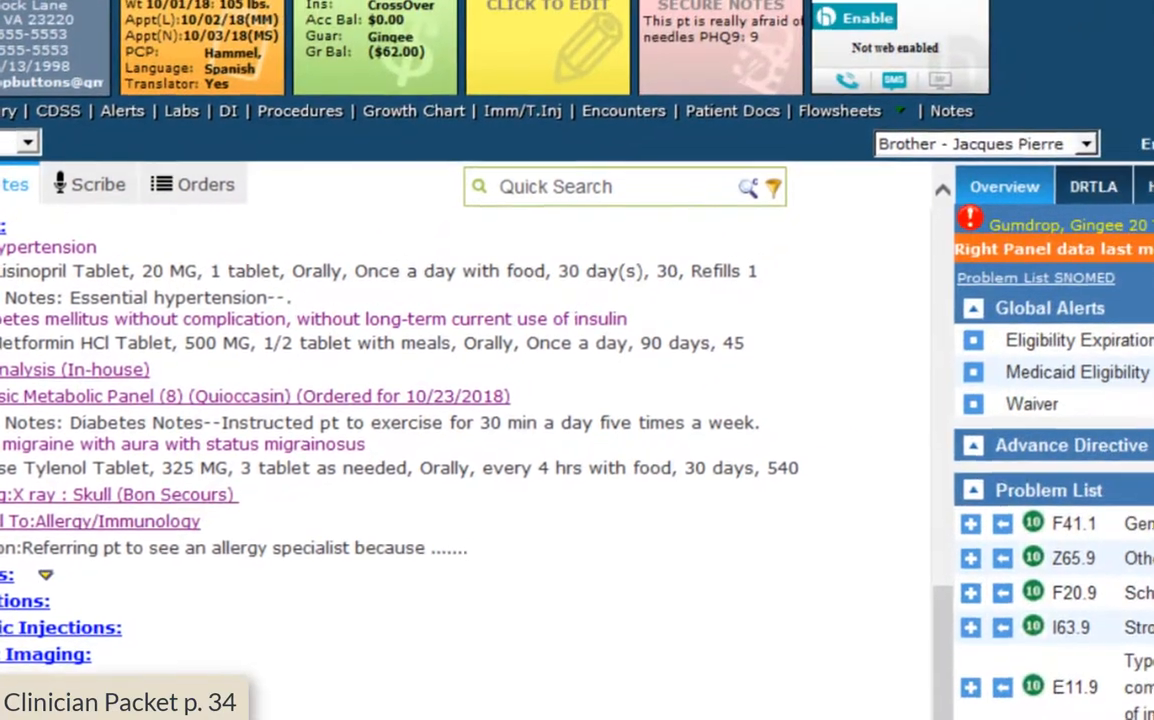
{"action": "left_click", "coordinate": [135, 528]}
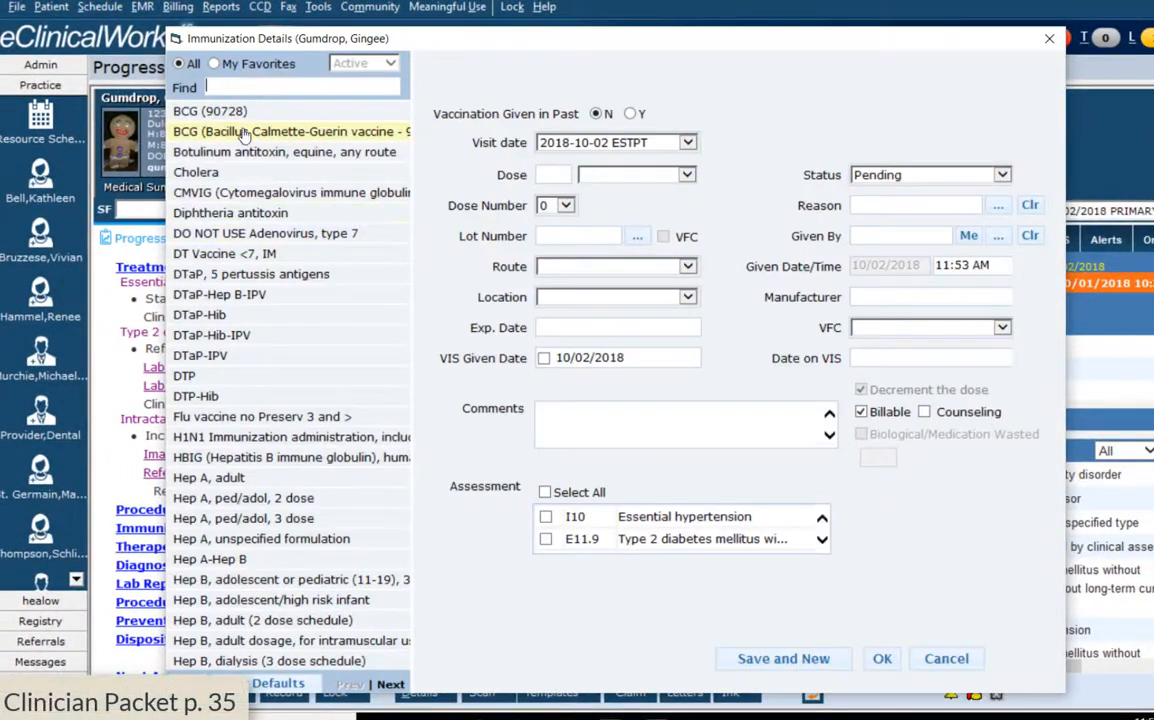
Add a pending Hep A, adult vaccine linked to Z00.00 General medical exam
{"action": "left_click", "coordinate": [391, 685]}
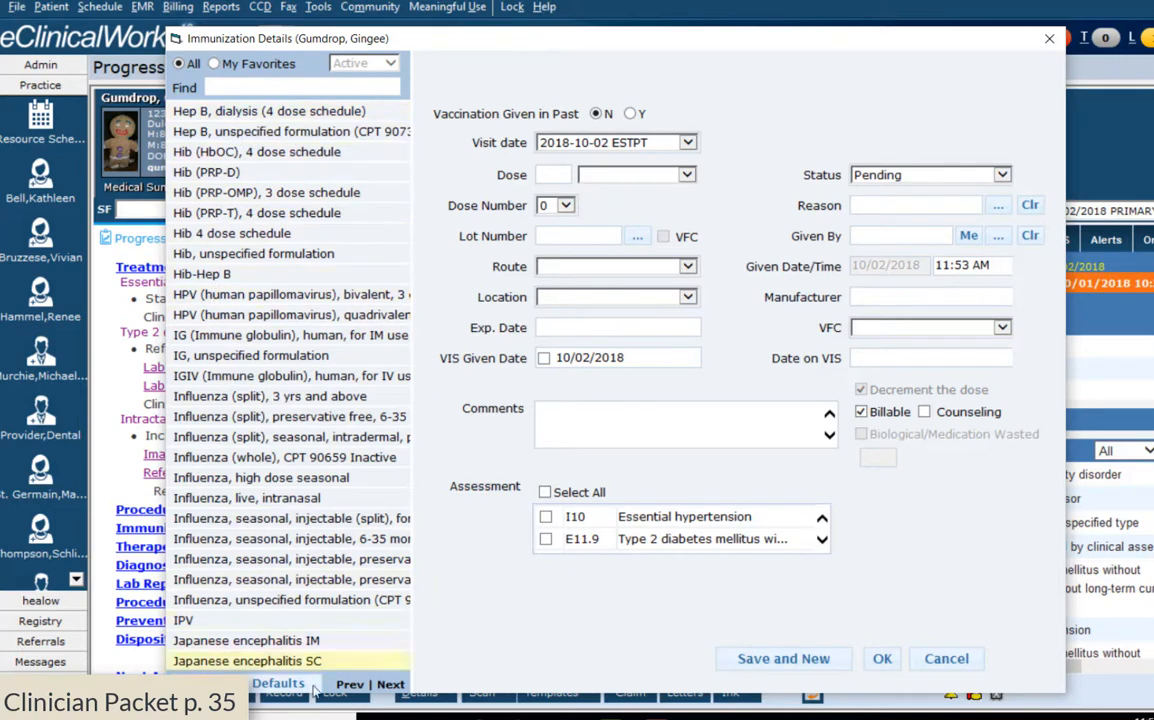
{"action": "left_click", "coordinate": [347, 685]}
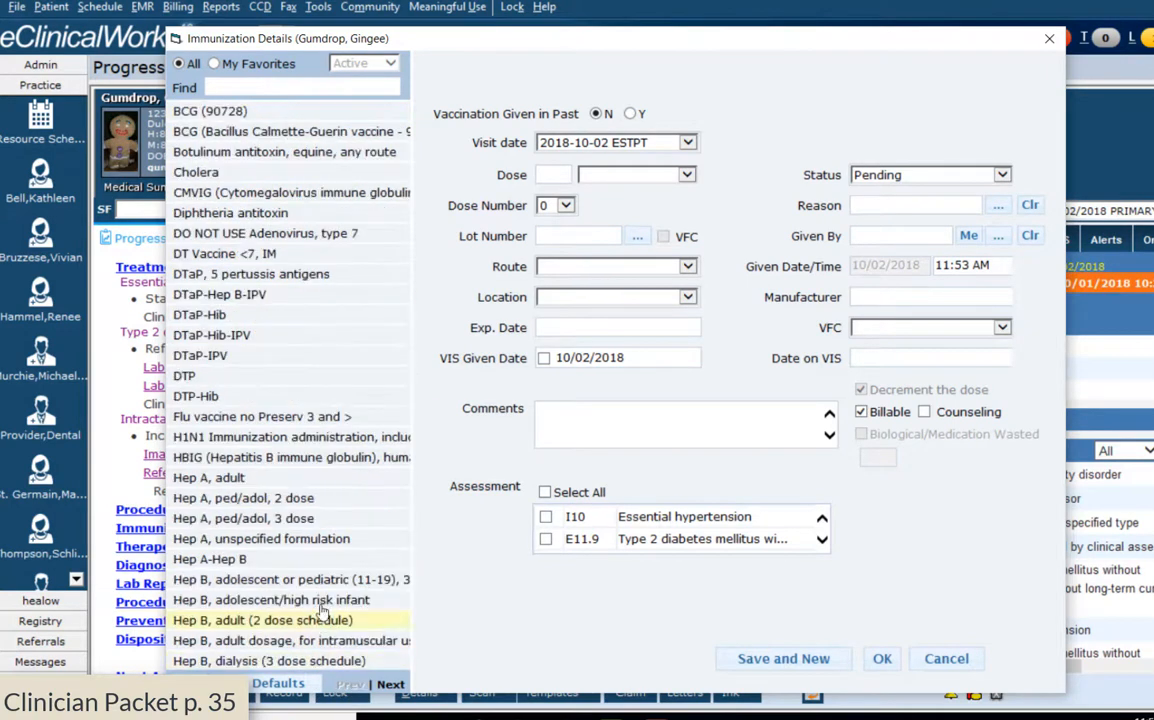
{"action": "left_click", "coordinate": [254, 484]}
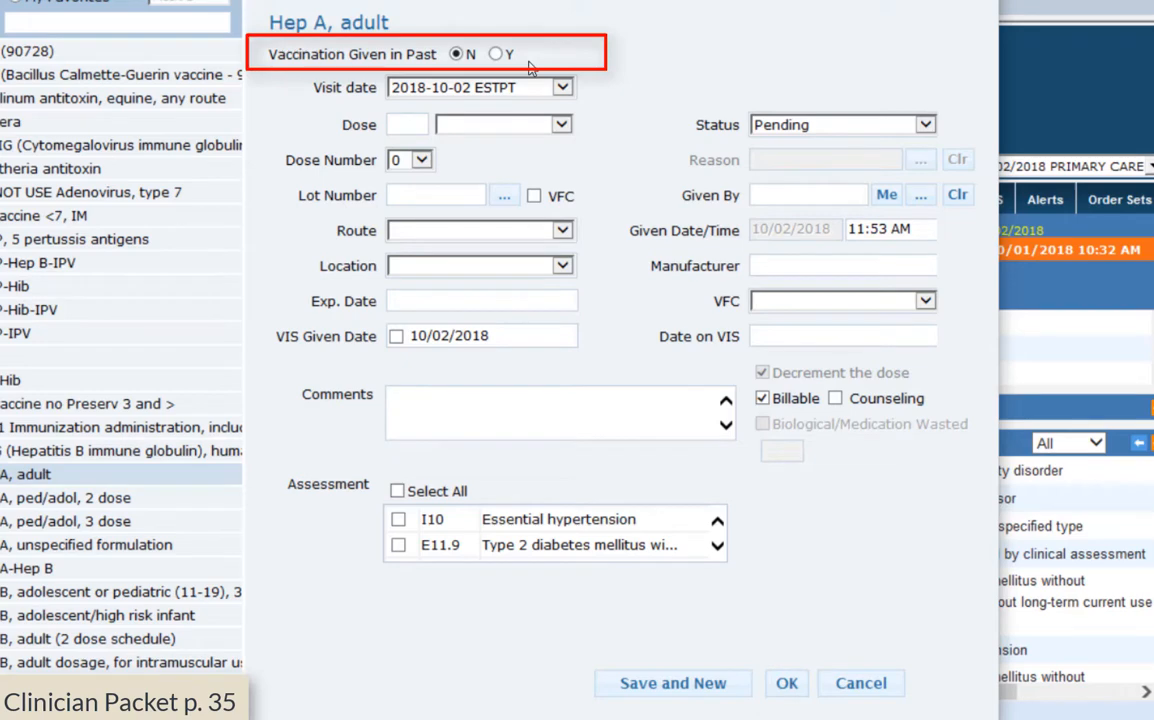
{"action": "scroll", "coordinate": [555, 532], "scroll_direction": "down", "scroll_amount": 1}
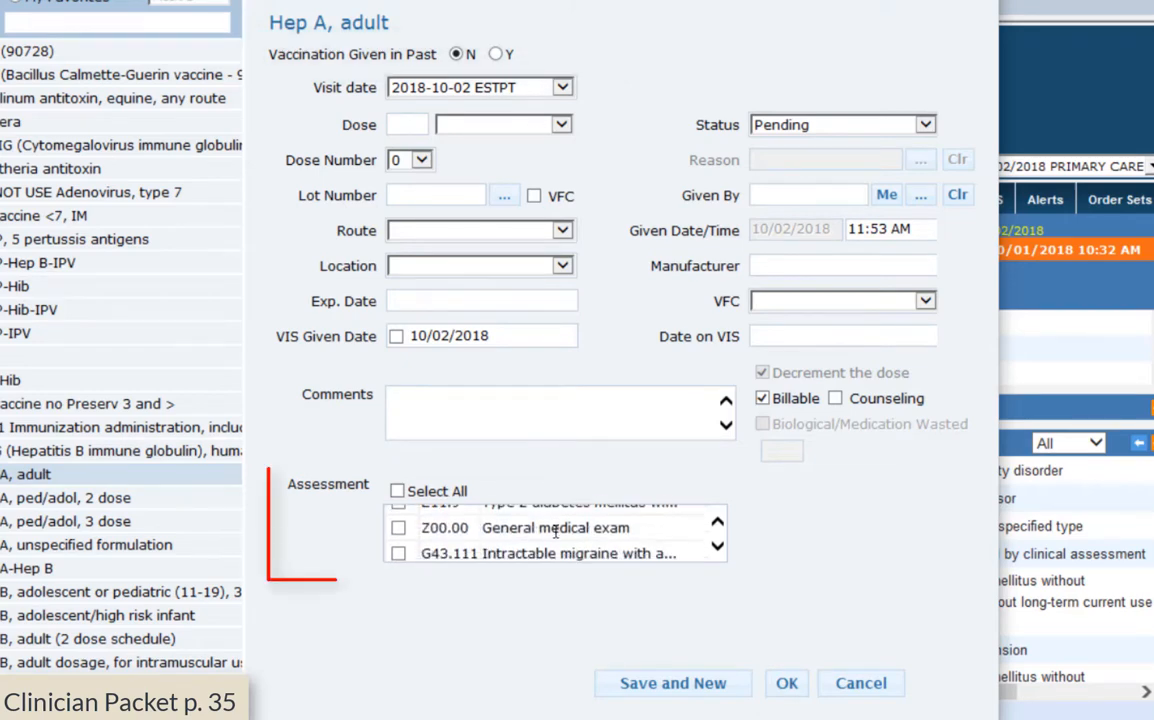
{"action": "left_click", "coordinate": [400, 526]}
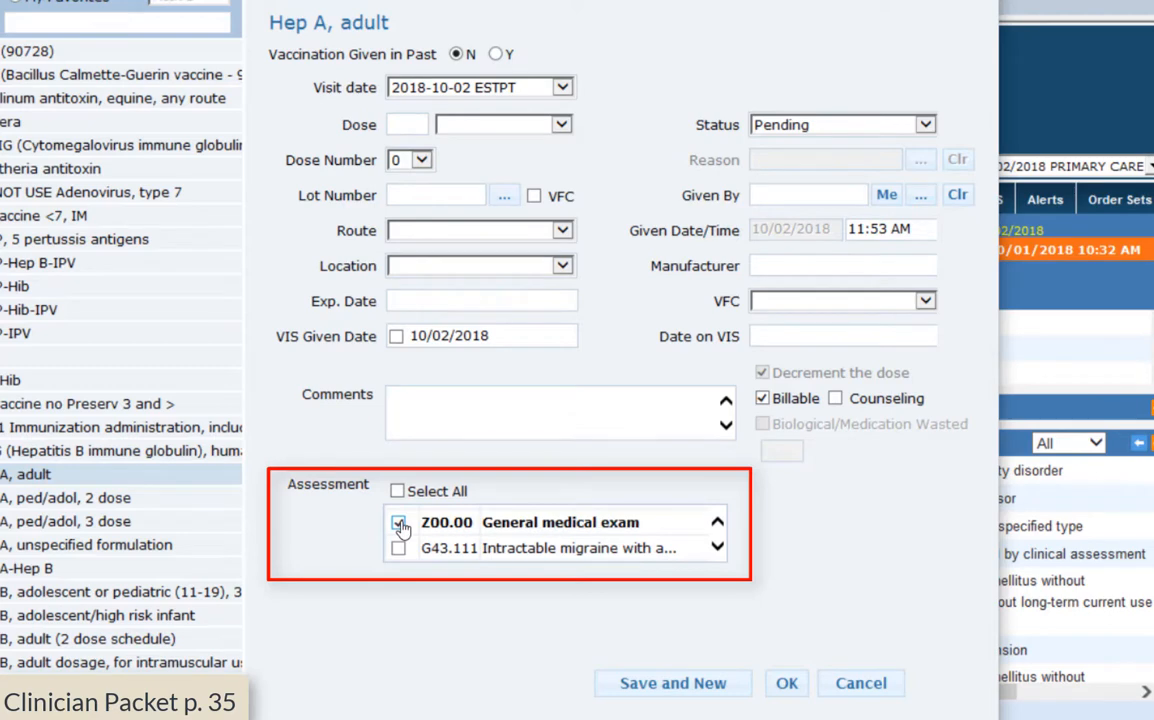
{"action": "left_click", "coordinate": [790, 688]}
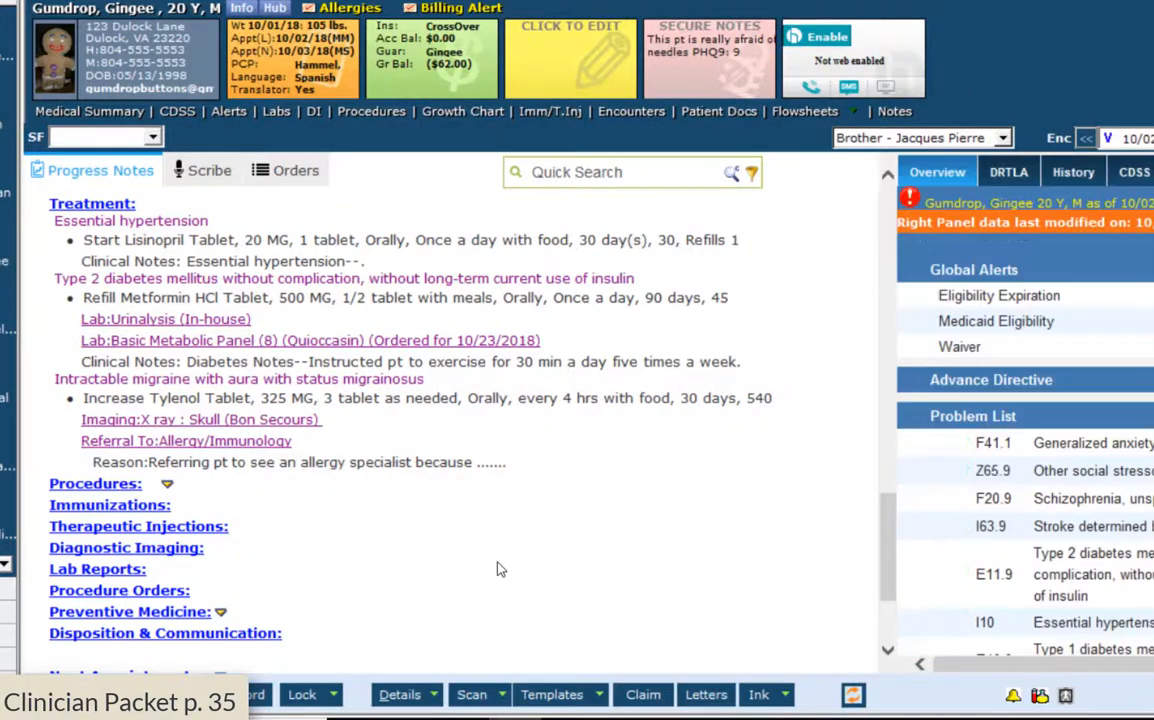
Scroll the progress note to confirm Hep A, adult (Pending) appears under Immunizations
{"action": "scroll", "coordinate": [383, 526], "scroll_direction": "down", "scroll_amount": 3}
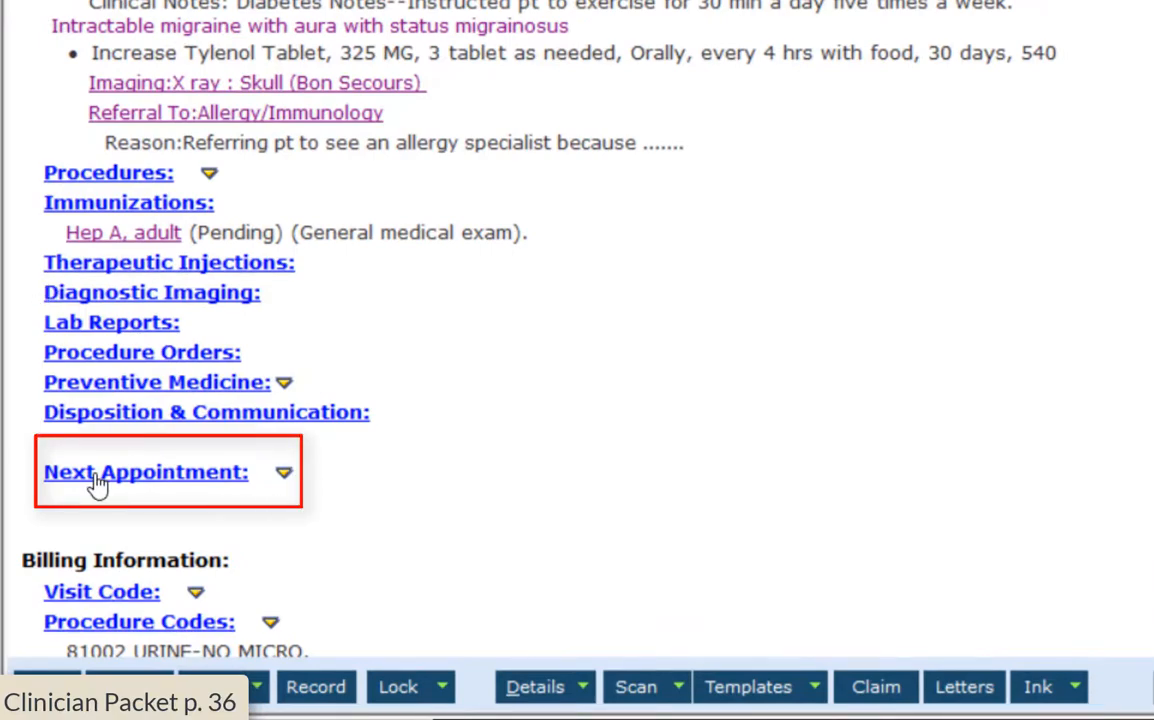
In Billing, set the follow-up interval to 3 weeks
{"action": "left_click", "coordinate": [97, 480]}
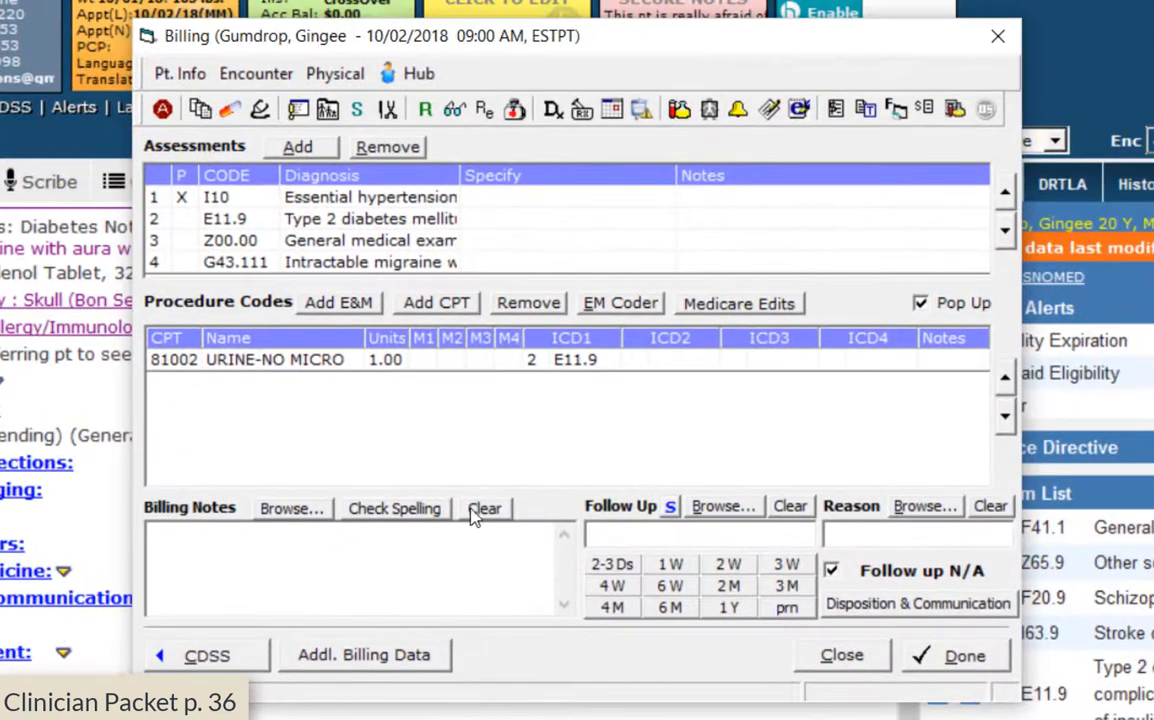
{"action": "left_click", "coordinate": [608, 533]}
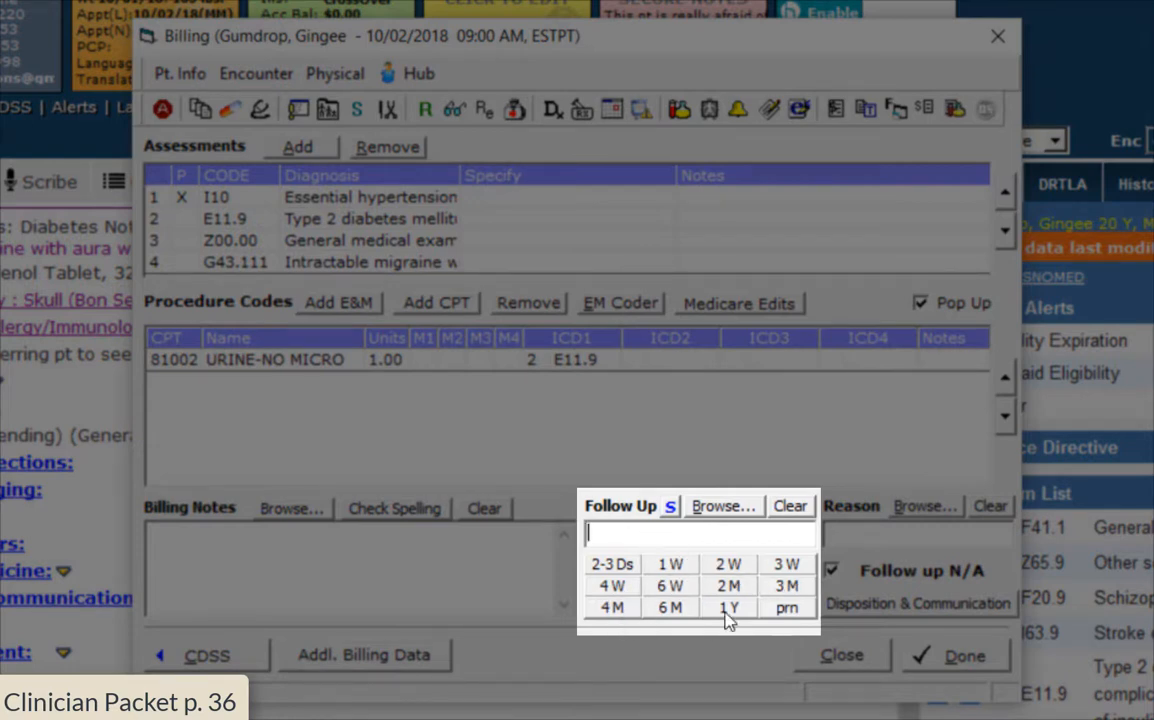
{"action": "left_click", "coordinate": [618, 608]}
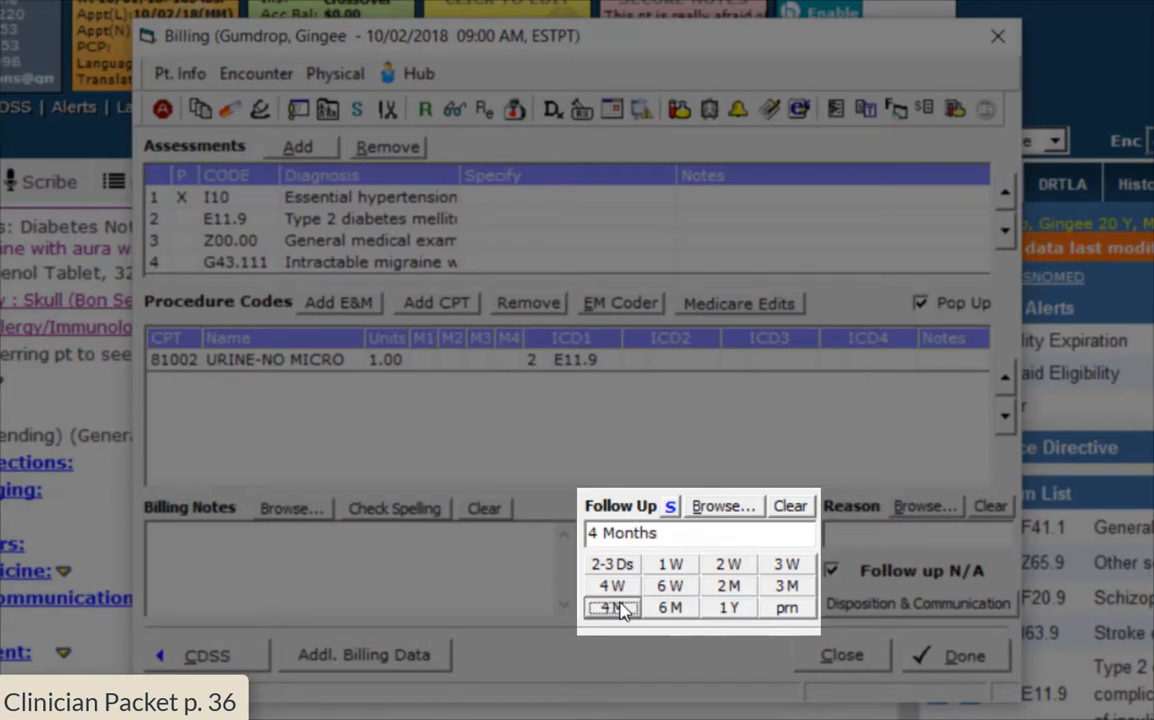
{"action": "left_click", "coordinate": [689, 540]}
{"action": "key", "text": "BackSpace"}
{"action": "key", "text": "BackSpace"}
{"action": "key", "text": "BackSpace"}
{"action": "key", "text": "BackSpace"}
{"action": "key", "text": "BackSpace"}
{"action": "key", "text": "BackSpace"}
{"action": "key", "text": "BackSpace"}
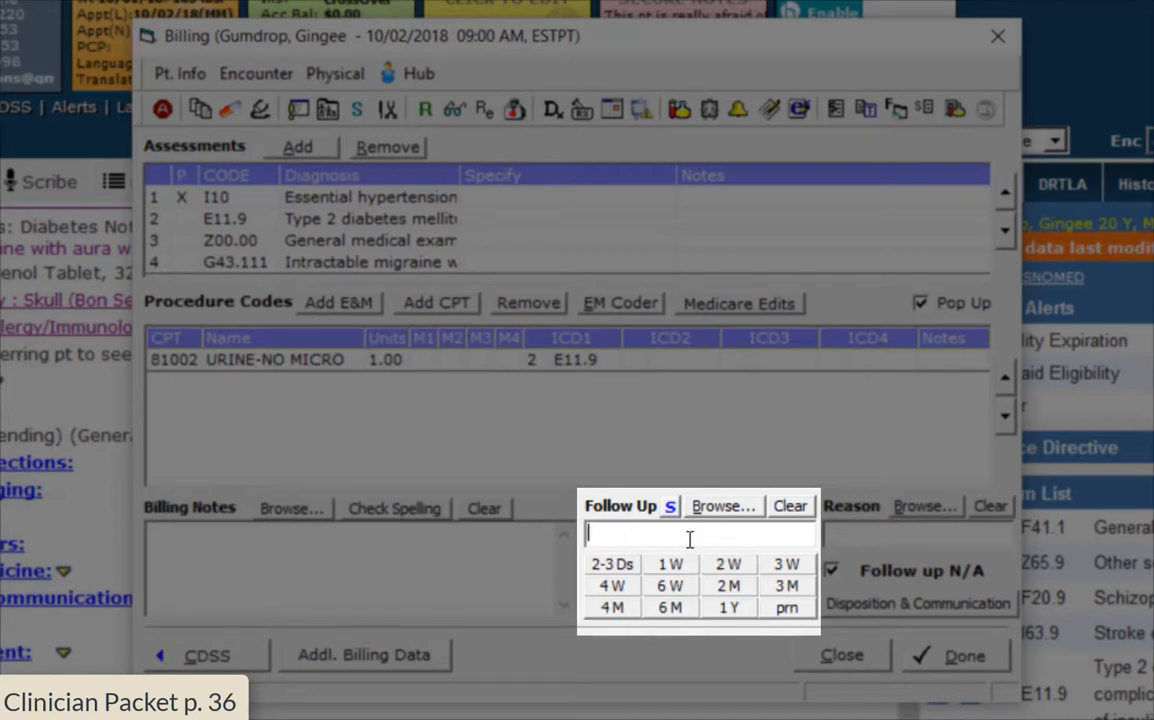
{"action": "type", "text": "3 weeks"}
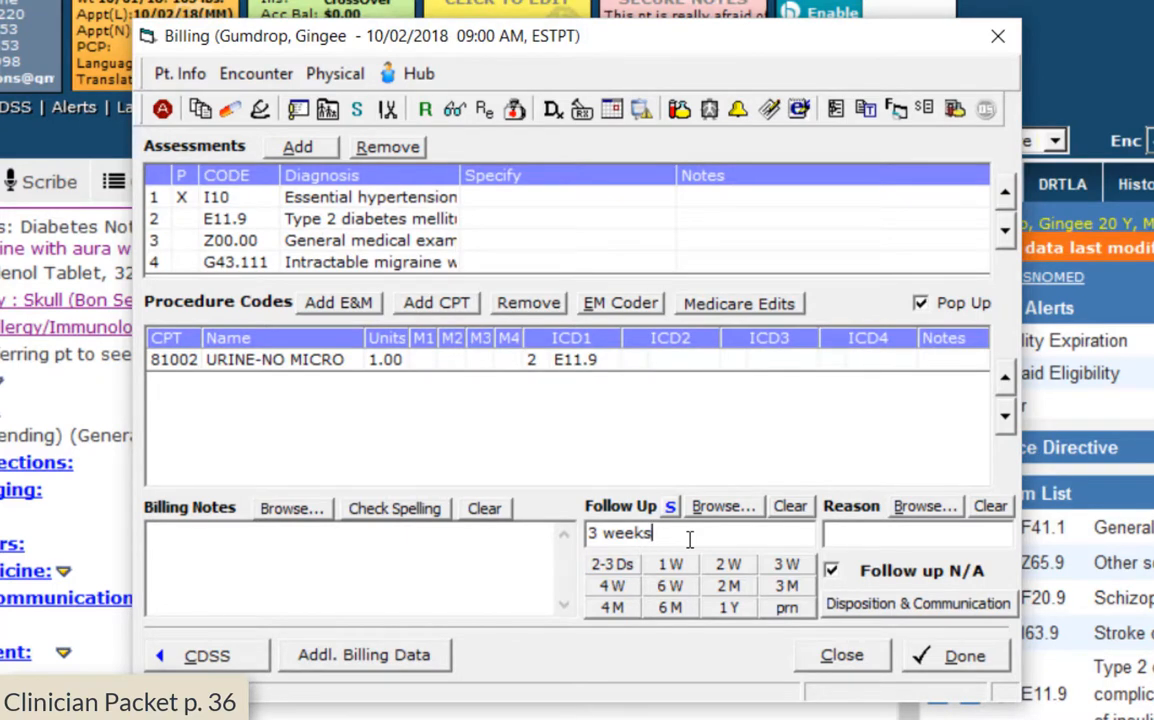
Append a scribe signature naming the scribe and the correct supervising clinician
{"action": "type", "text": ", Scribed by"}
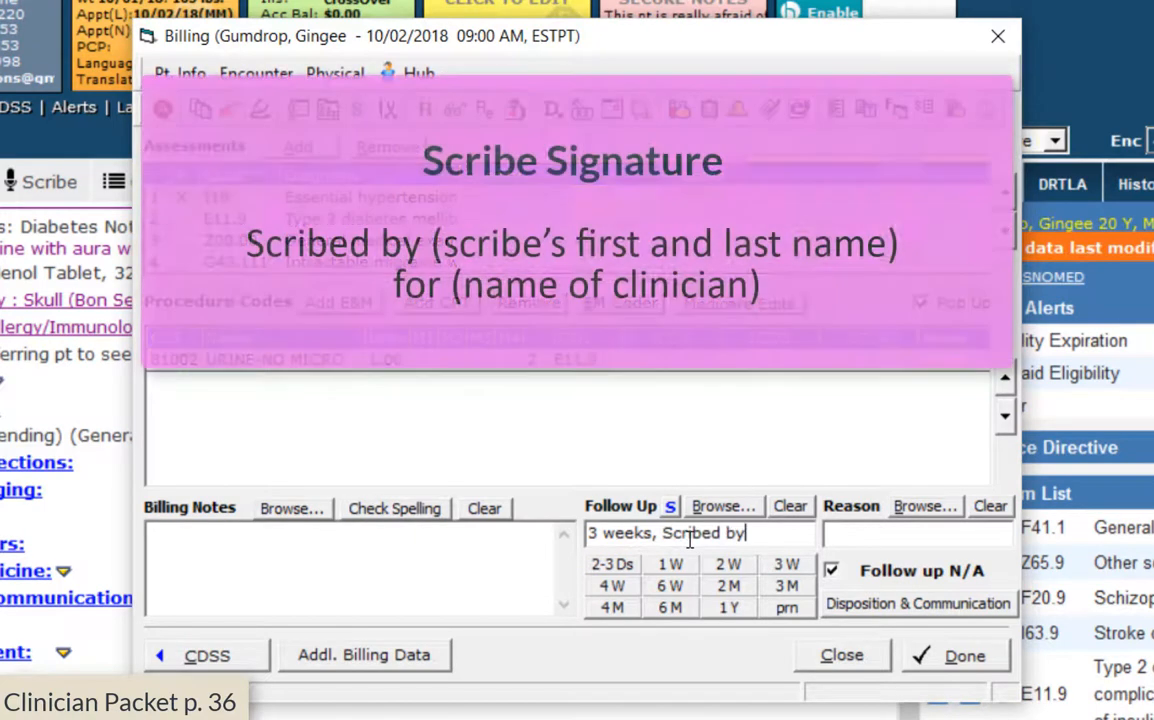
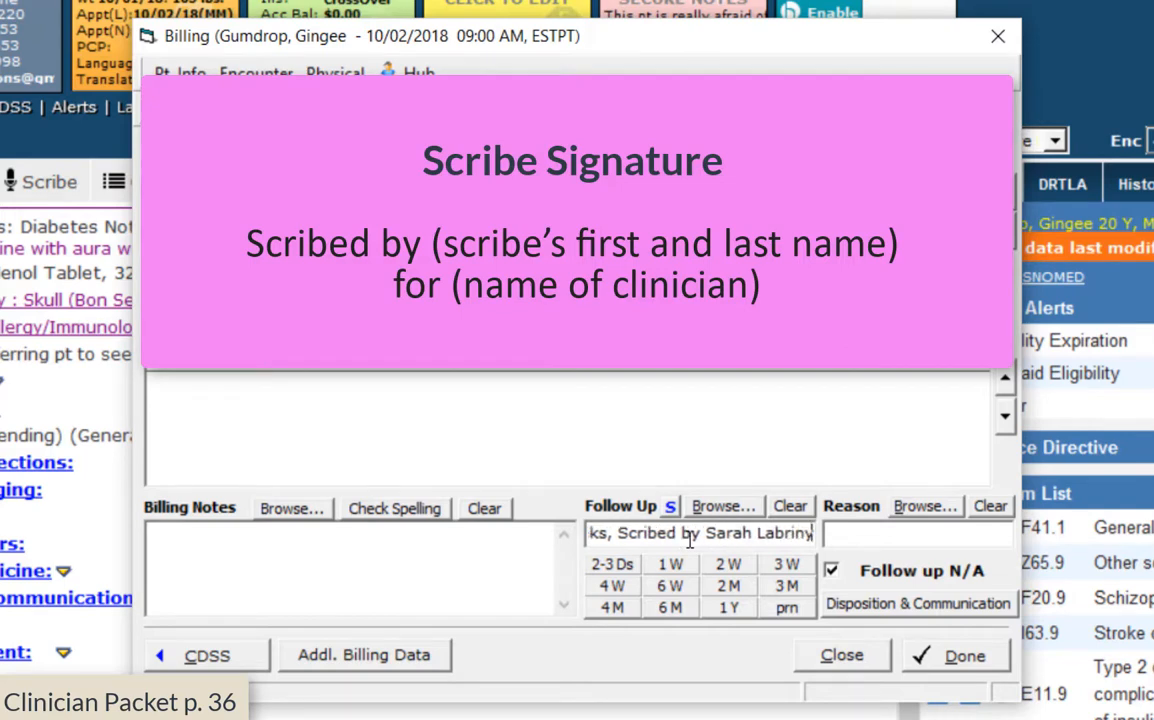
{"action": "type", "text": " for"}
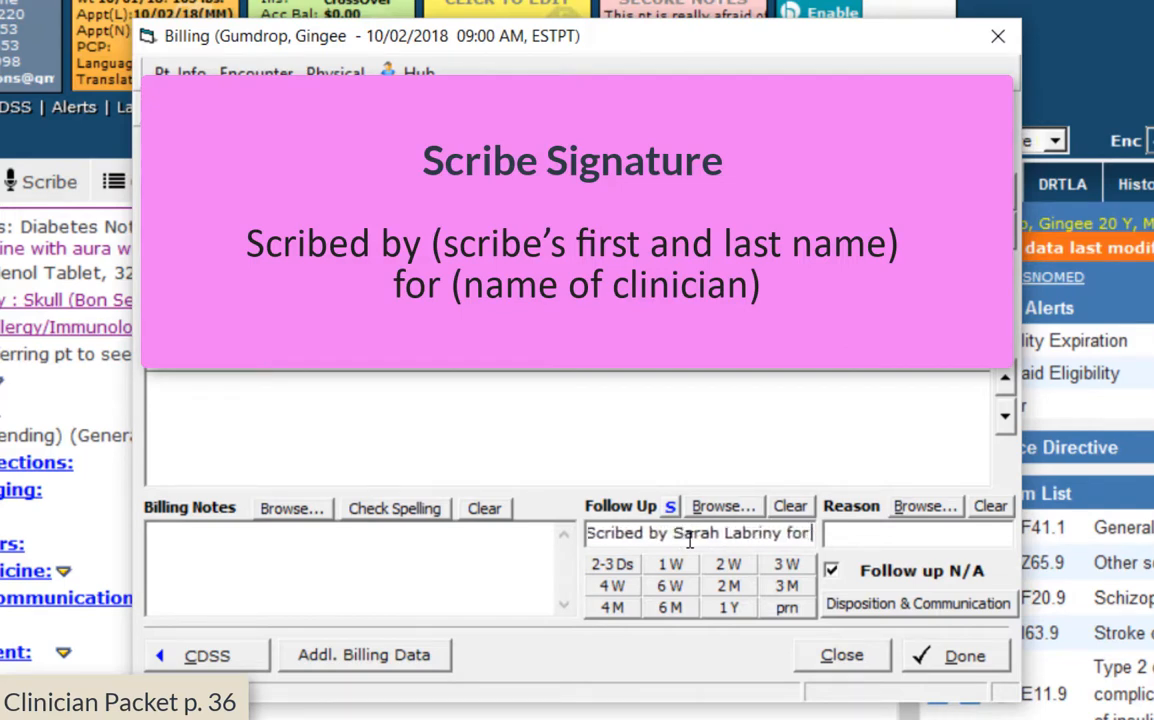
{"action": "type", "text": " Dr."}
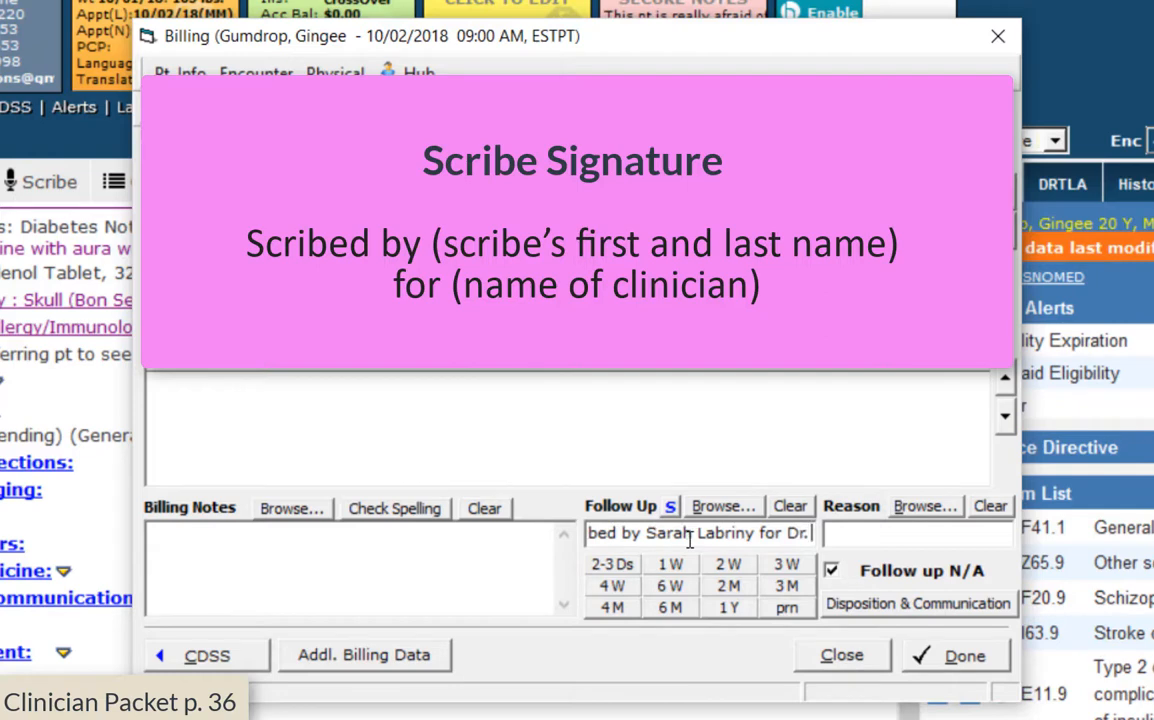
{"action": "type", "text": " Hassan"}
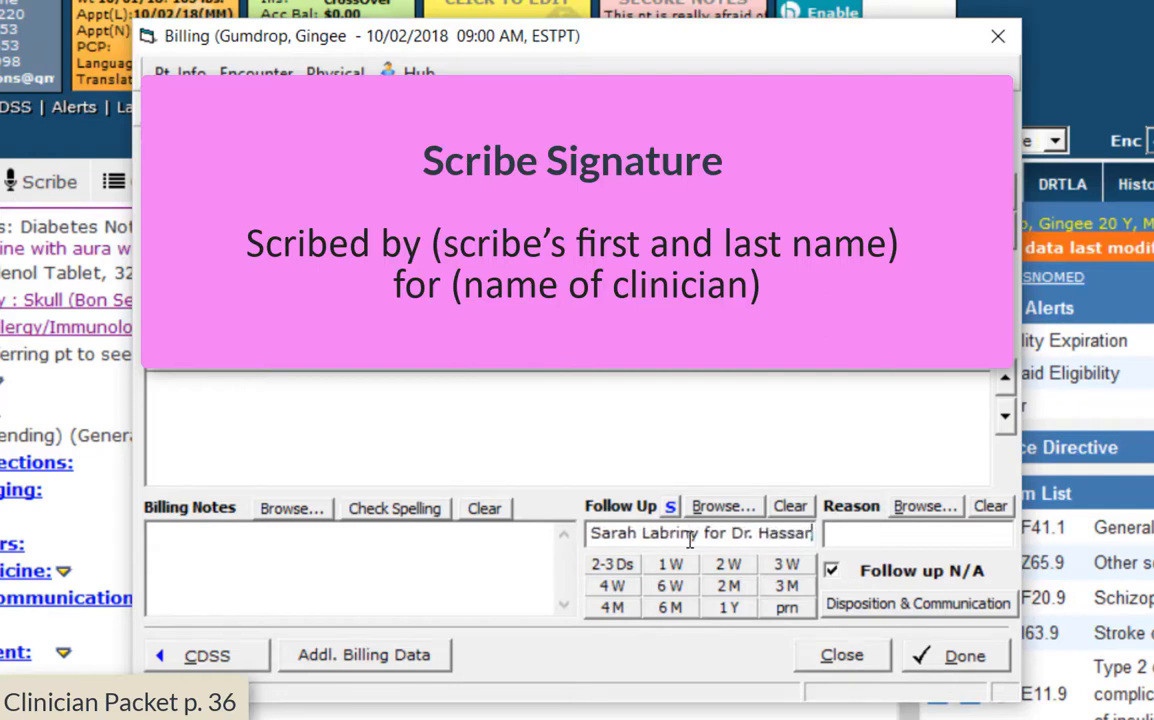
{"action": "key", "text": "BackSpace"}
{"action": "key", "text": "BackSpace"}
{"action": "key", "text": "BackSpace"}
{"action": "key", "text": "BackSpace"}
{"action": "key", "text": "BackSpace"}
{"action": "key", "text": "BackSpace"}
{"action": "type", "text": "Murchie"}
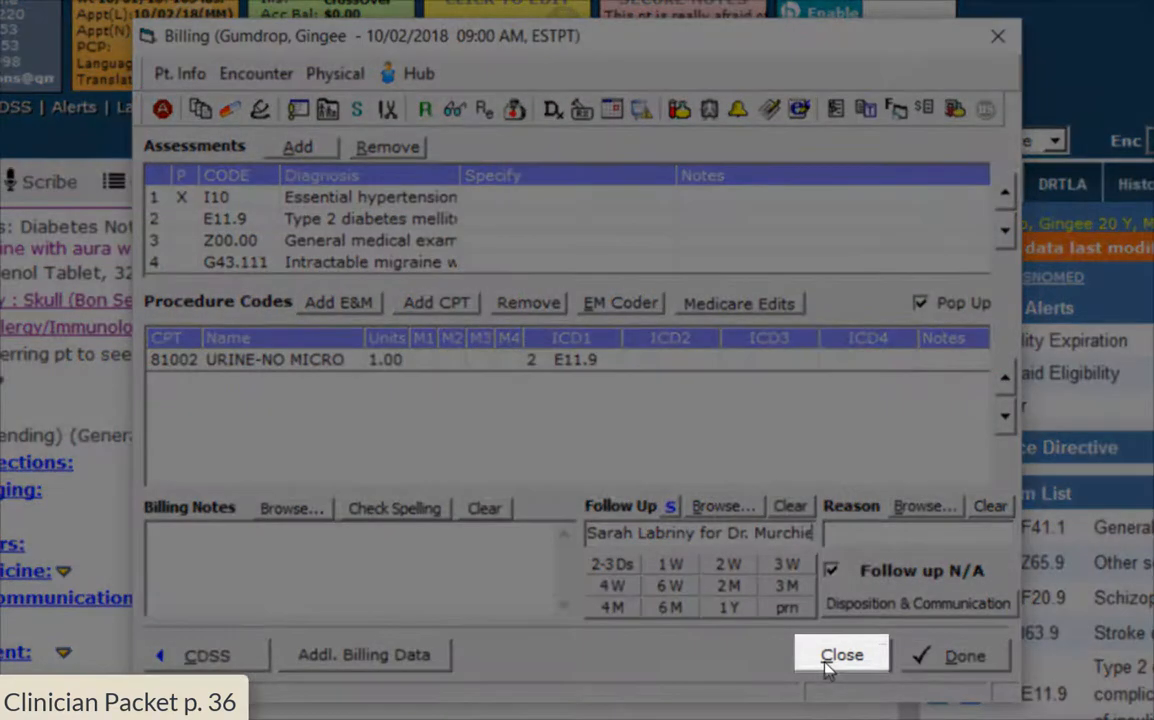
Close Billing and review the note, confirming Next Appointment shows 3 weeks with the signature
{"action": "left_click", "coordinate": [826, 668]}
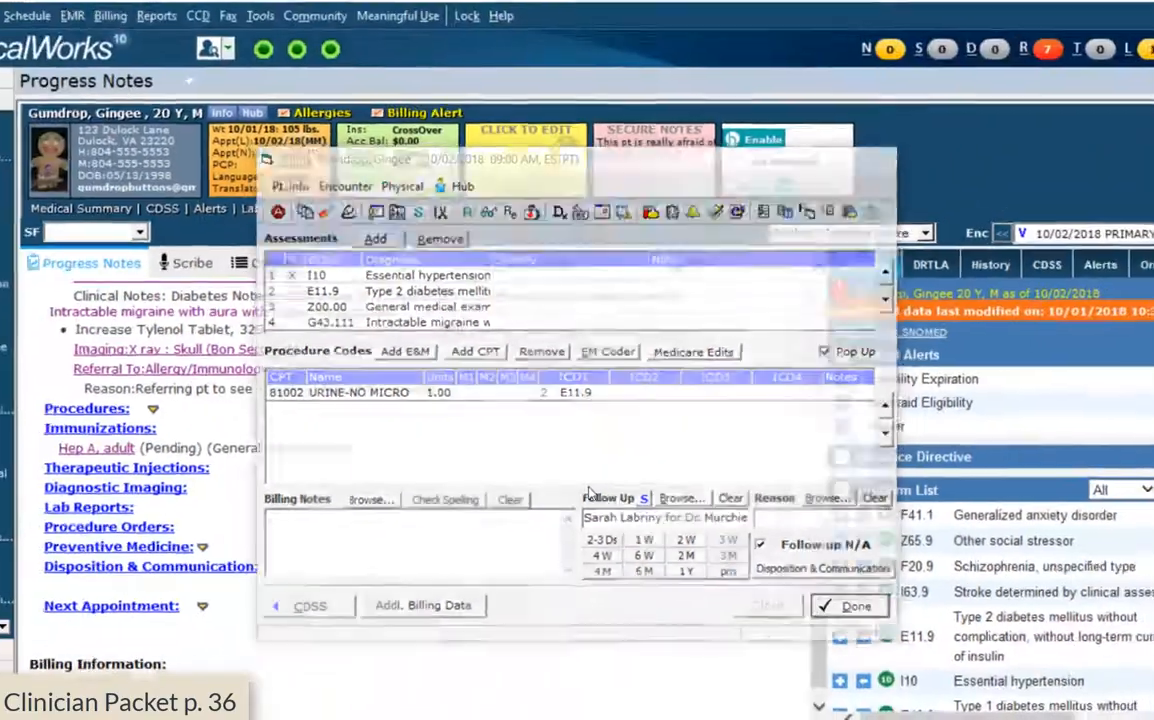
{"action": "scroll", "coordinate": [684, 598], "scroll_direction": "down", "scroll_amount": 10}
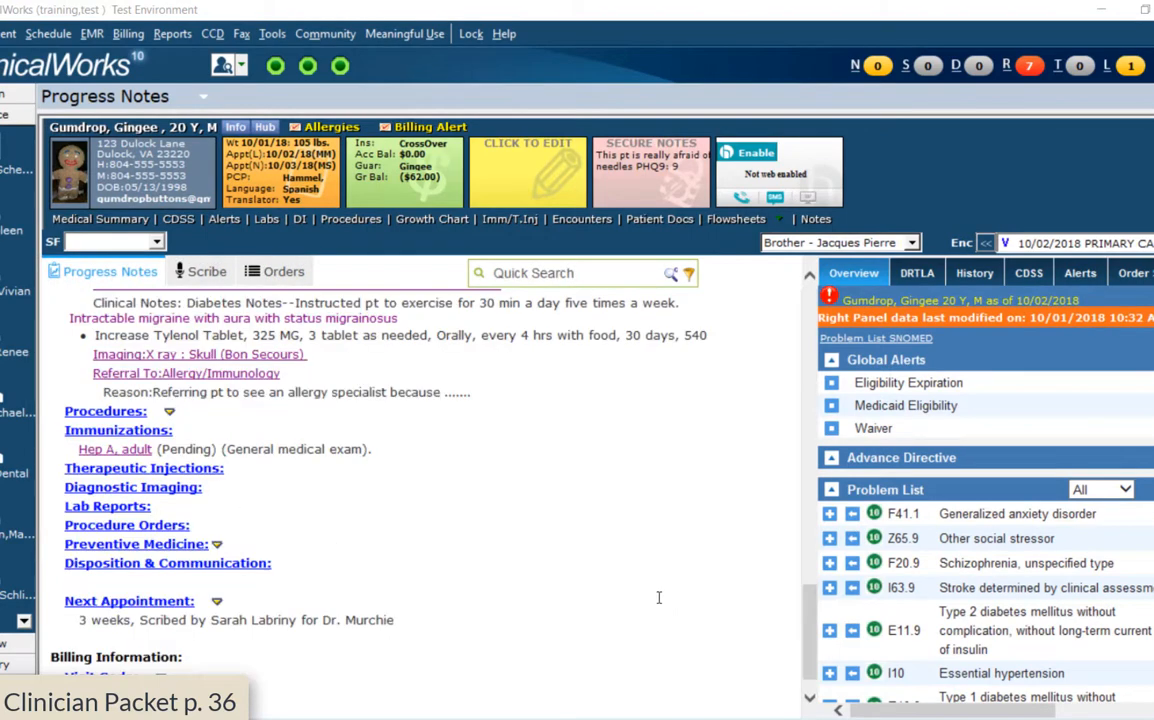
{"action": "scroll", "coordinate": [520, 618], "scroll_direction": "down", "scroll_amount": 1}
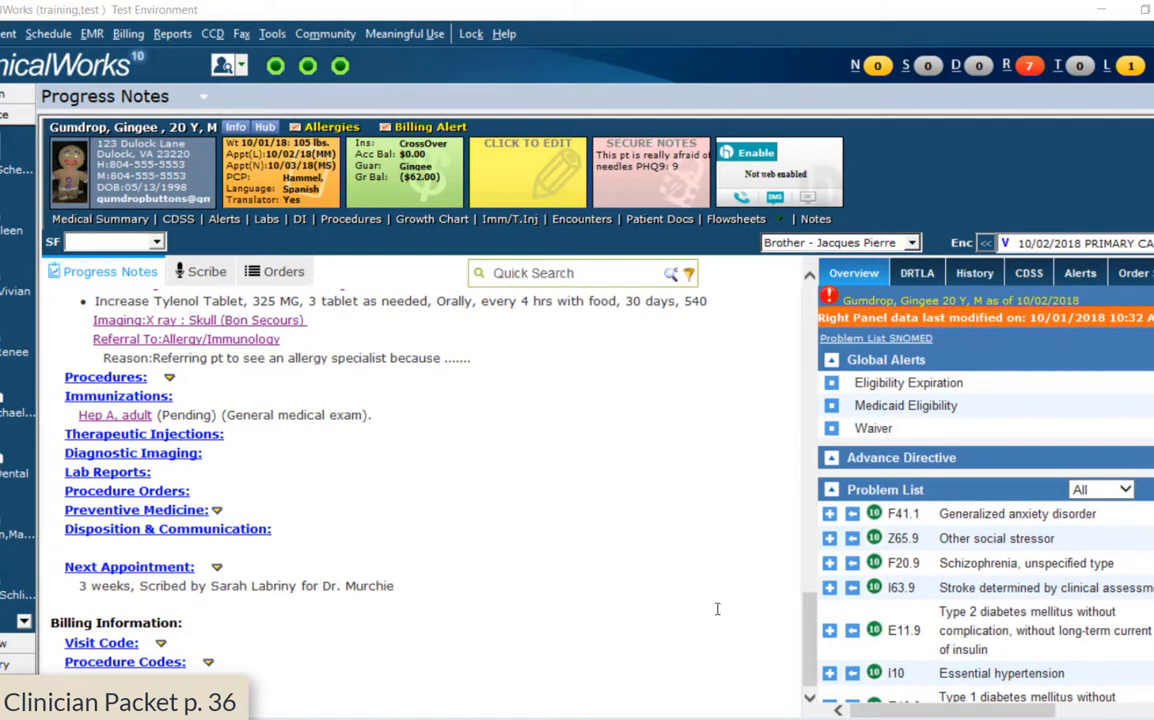
{"action": "left_click_drag", "start_coordinate": [806, 613], "coordinate": [854, 326]}
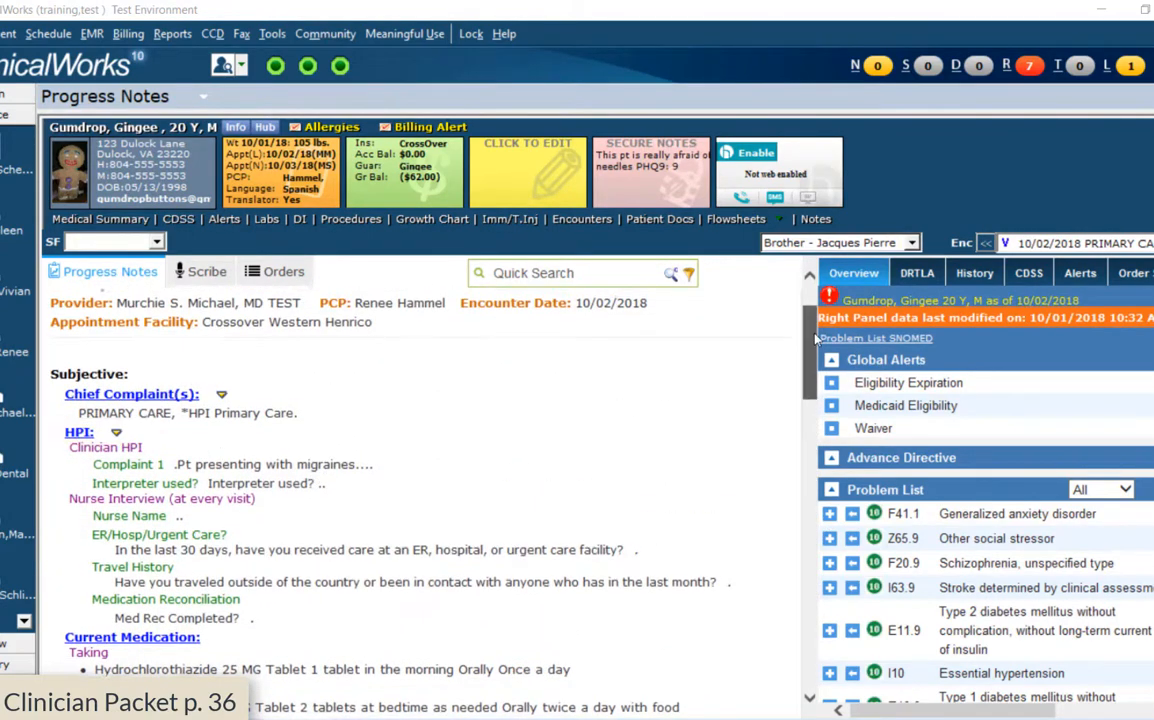
{"action": "scroll", "coordinate": [788, 472], "scroll_direction": "down", "scroll_amount": 10}
{"action": "scroll", "coordinate": [788, 472], "scroll_direction": "down", "scroll_amount": 3}
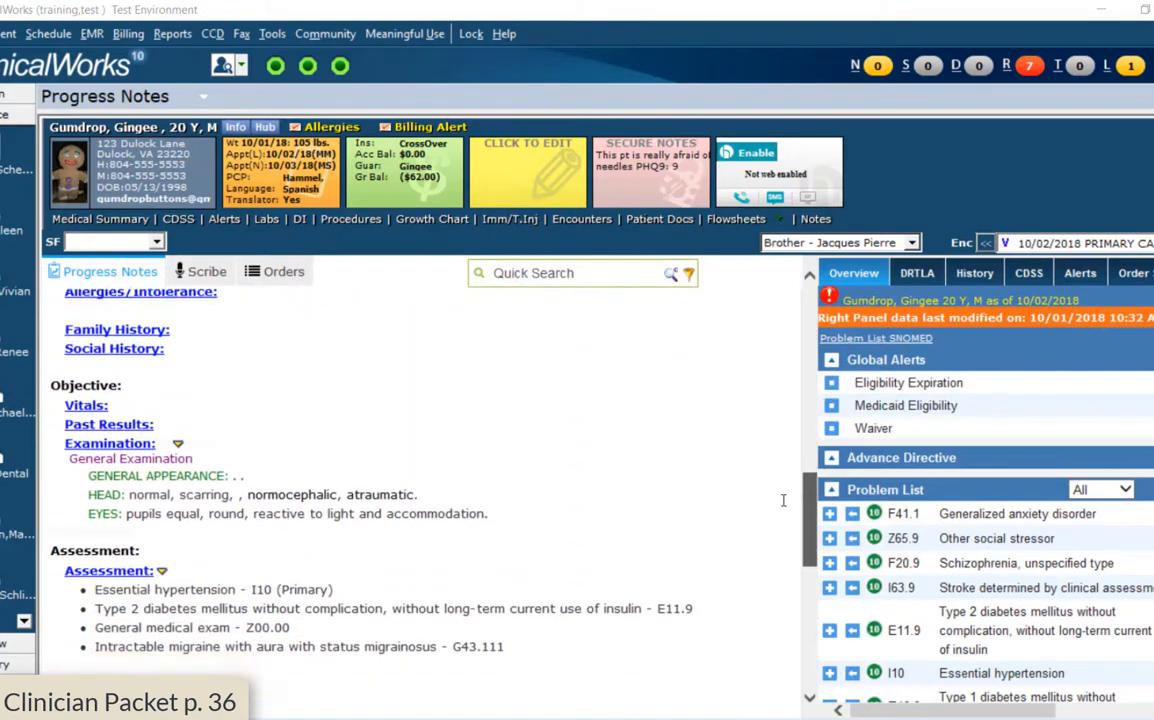
{"action": "scroll", "coordinate": [783, 500], "scroll_direction": "down", "scroll_amount": 8}
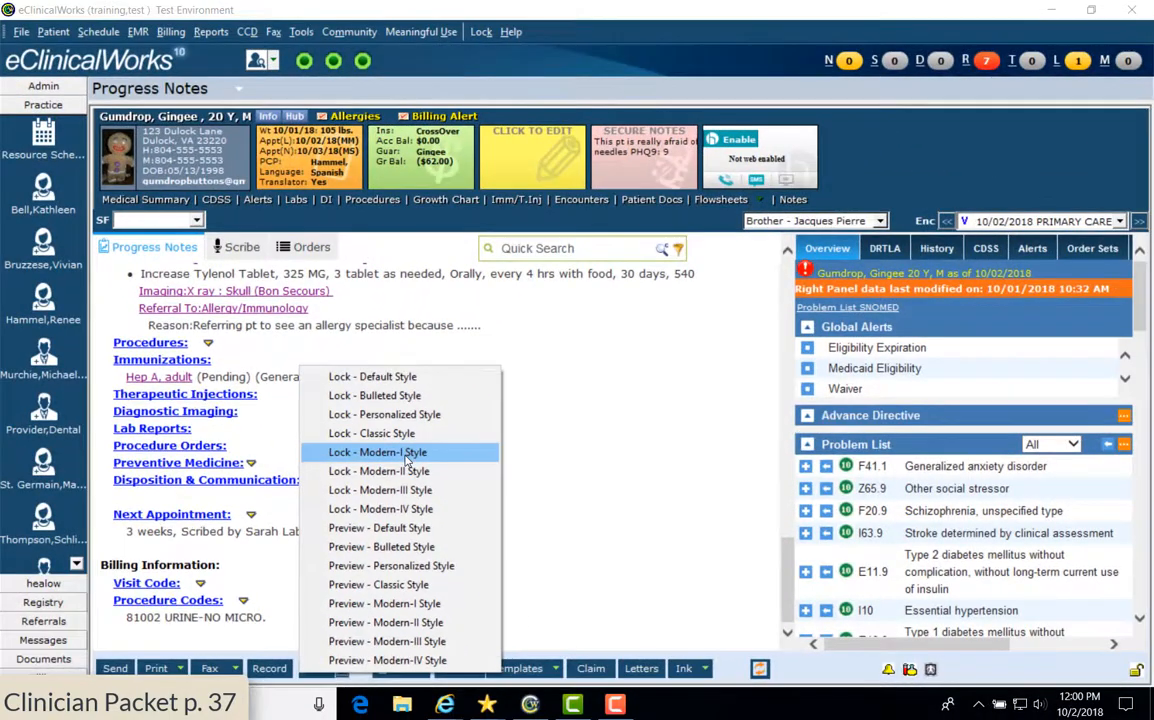
Lock the encounter in Modern-I style, check the signature, and open Office Visits
{"action": "left_click", "coordinate": [405, 454]}
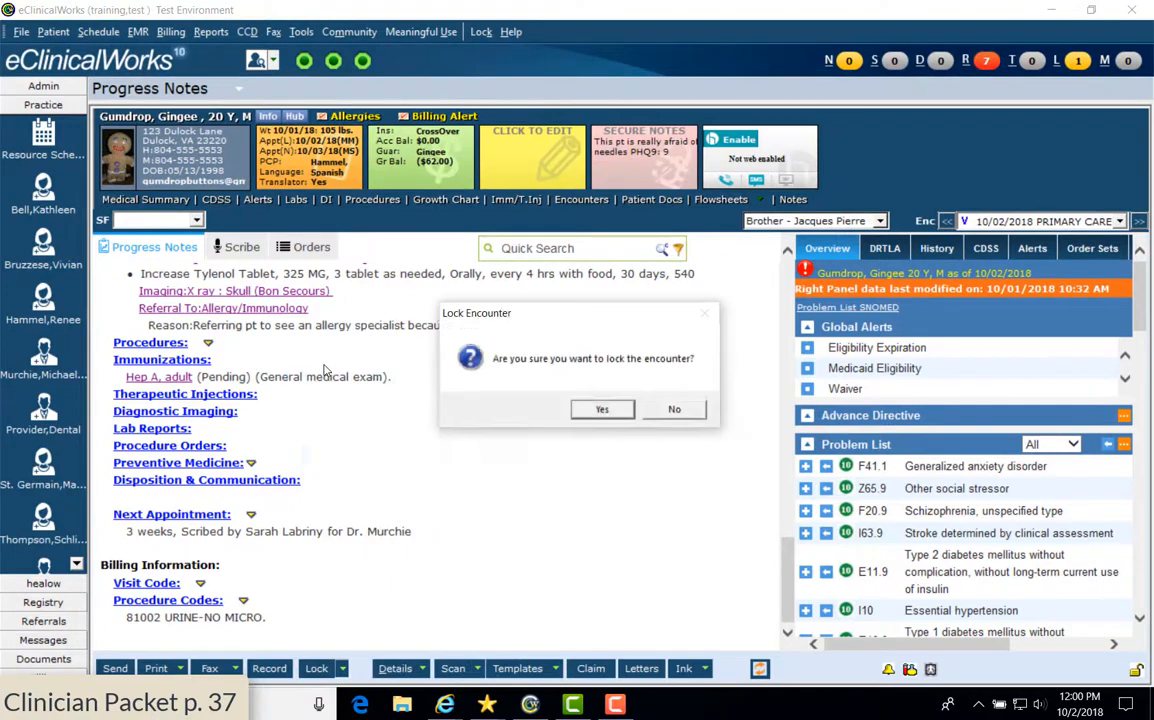
{"action": "left_click", "coordinate": [596, 410]}
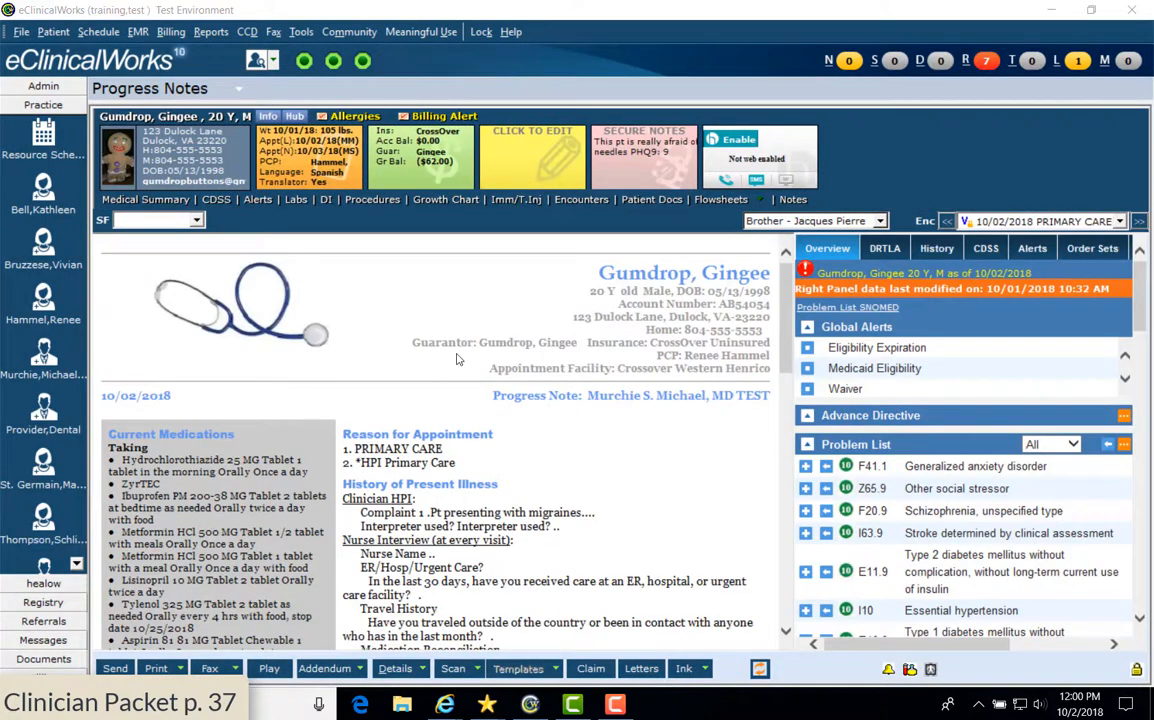
{"action": "scroll", "coordinate": [511, 479], "scroll_direction": "down", "scroll_amount": 15}
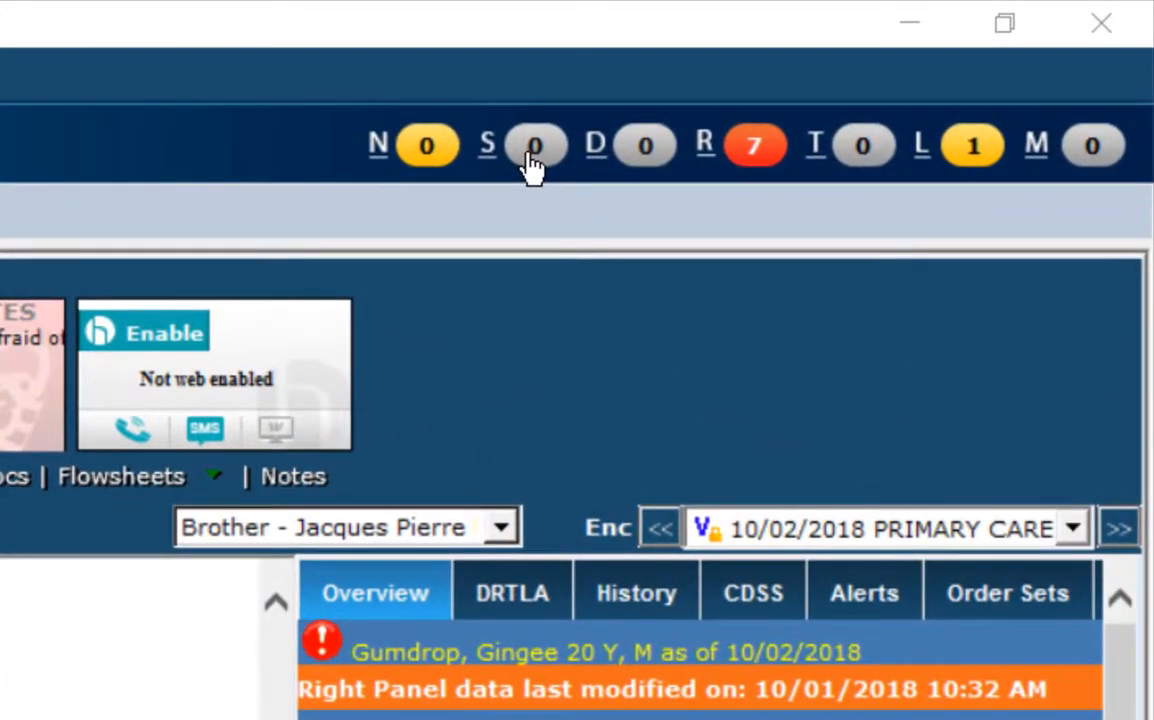
{"action": "left_click", "coordinate": [529, 155]}
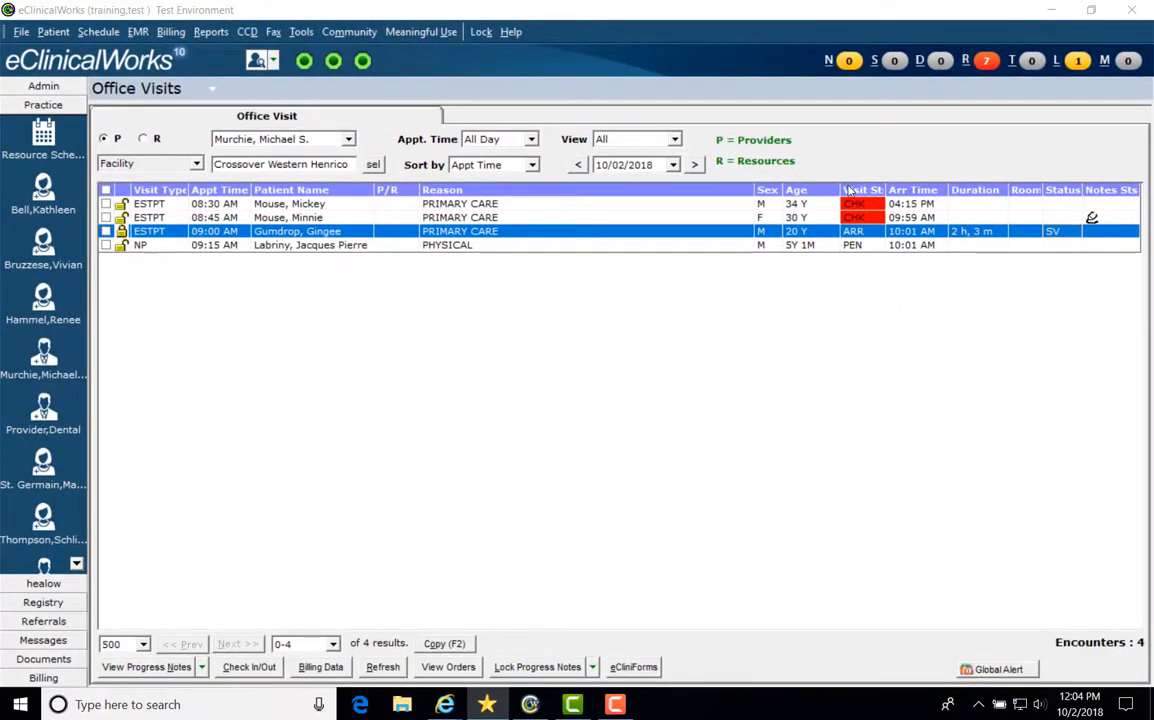
Set the 09:00 AM visit's status to DONE
{"action": "double_click", "coordinate": [1058, 231]}
{"action": "key", "text": "Return"}
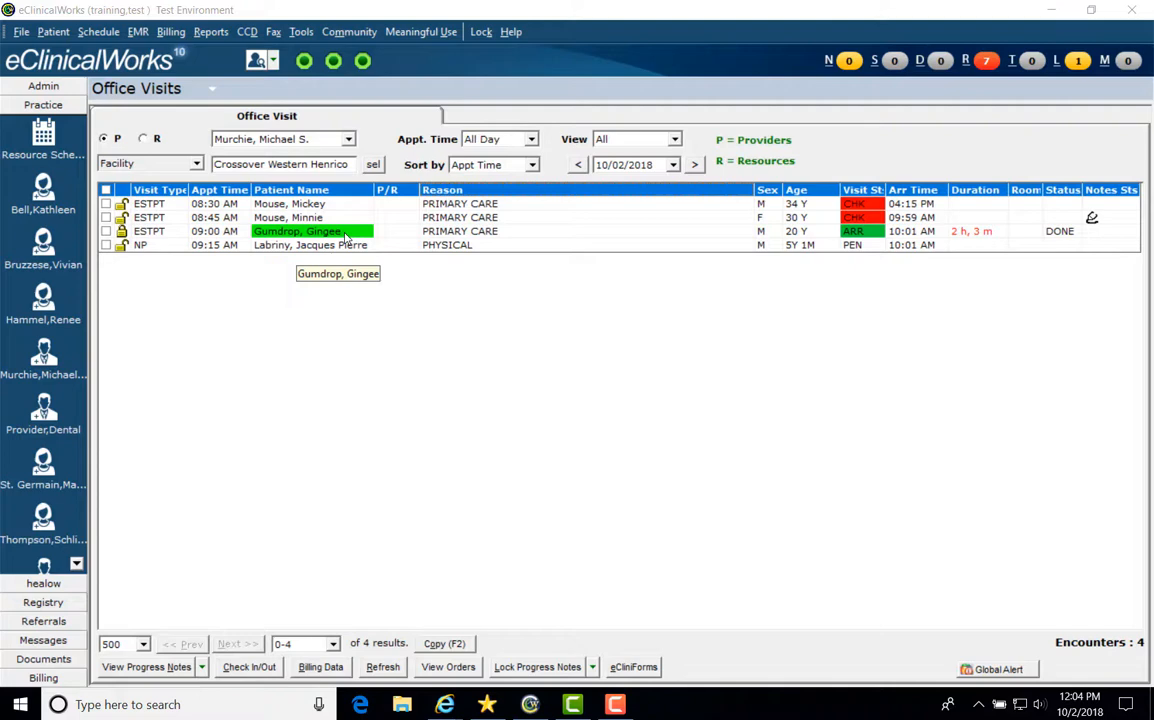
{"action": "left_click", "coordinate": [346, 236]}
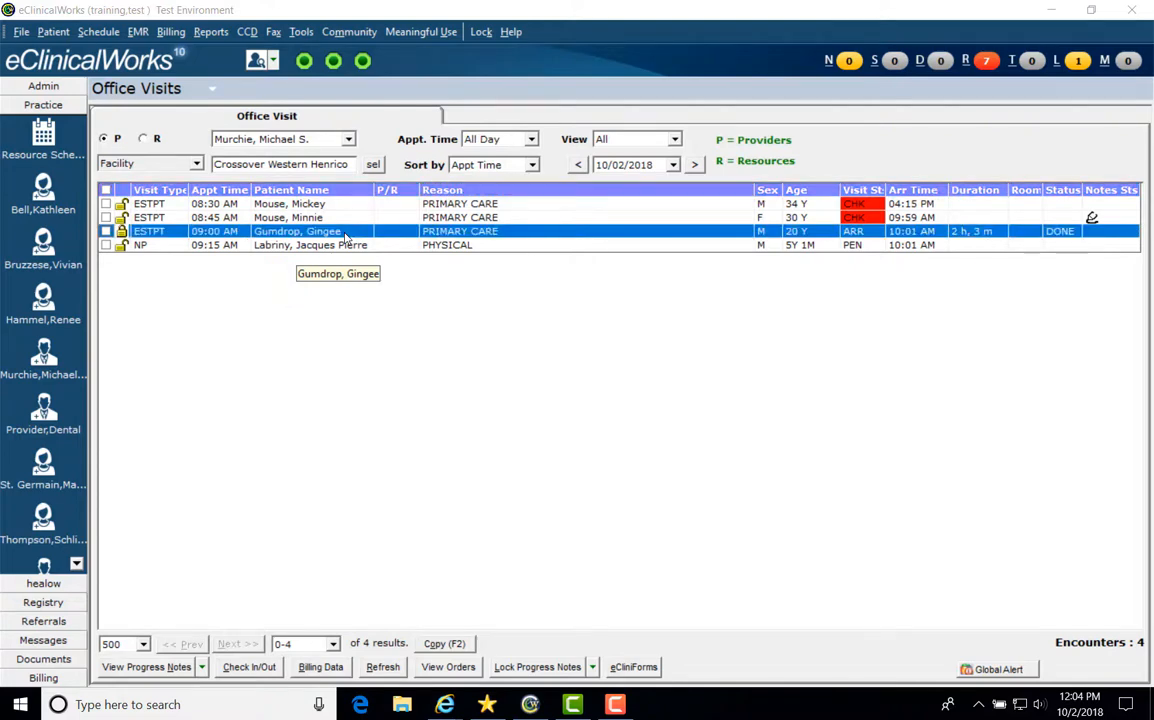
Exit eClinicalWorks, confirming the close and dismissing the script error
{"action": "left_click", "coordinate": [1143, 8]}
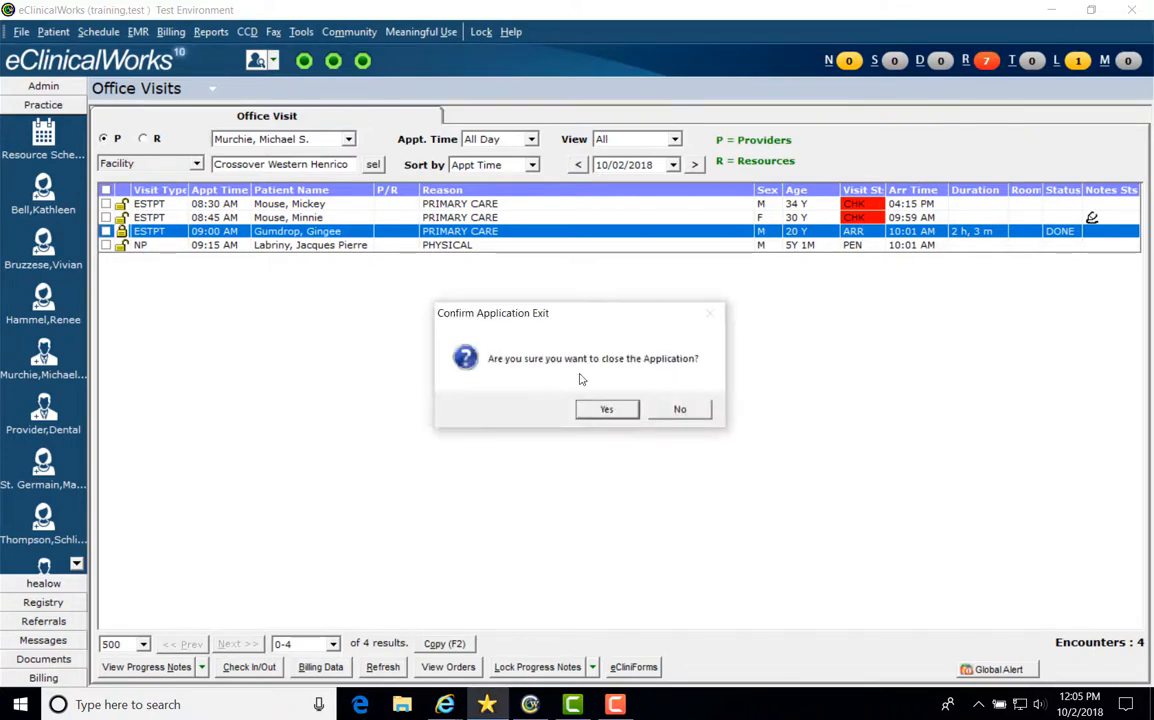
{"action": "left_click", "coordinate": [607, 410]}
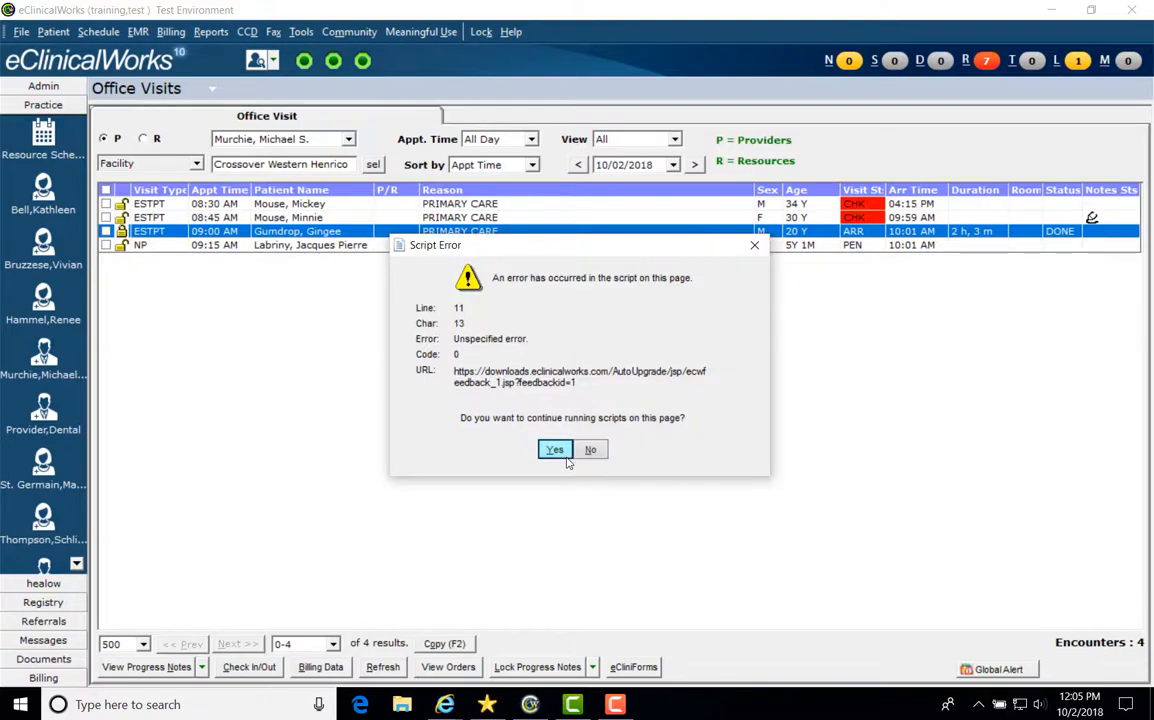
{"action": "left_click", "coordinate": [557, 452]}
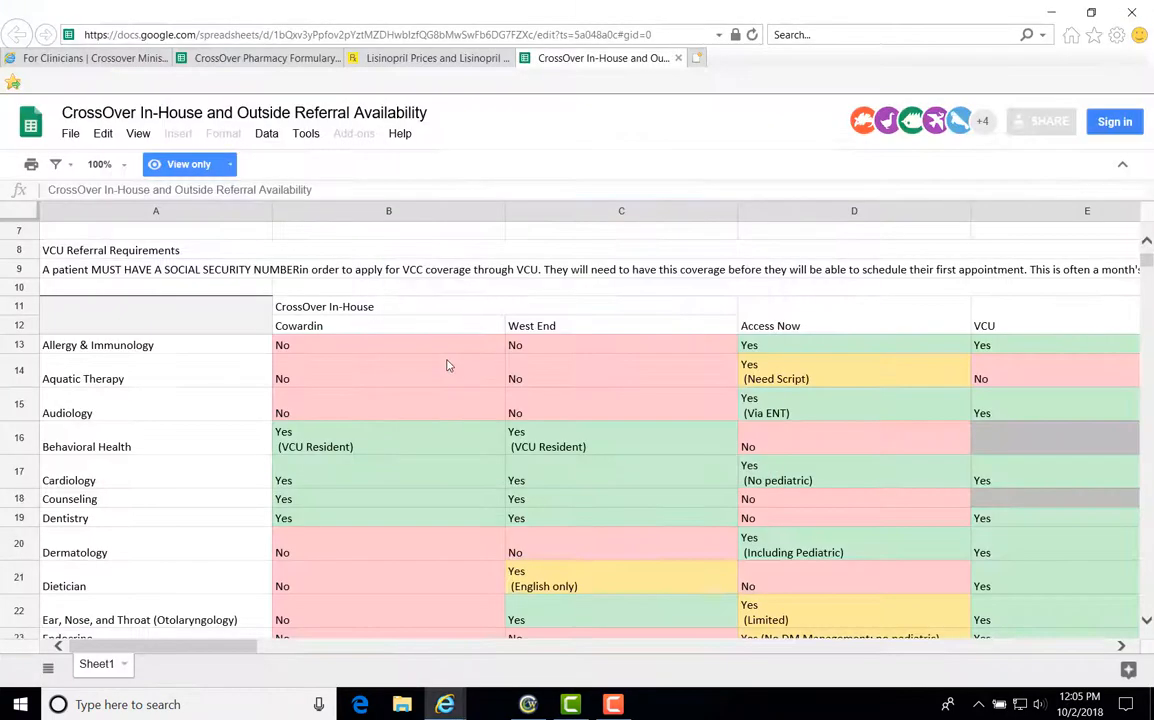
Close the browser window showing the referral availability spreadsheet
{"action": "left_click", "coordinate": [1140, 8]}
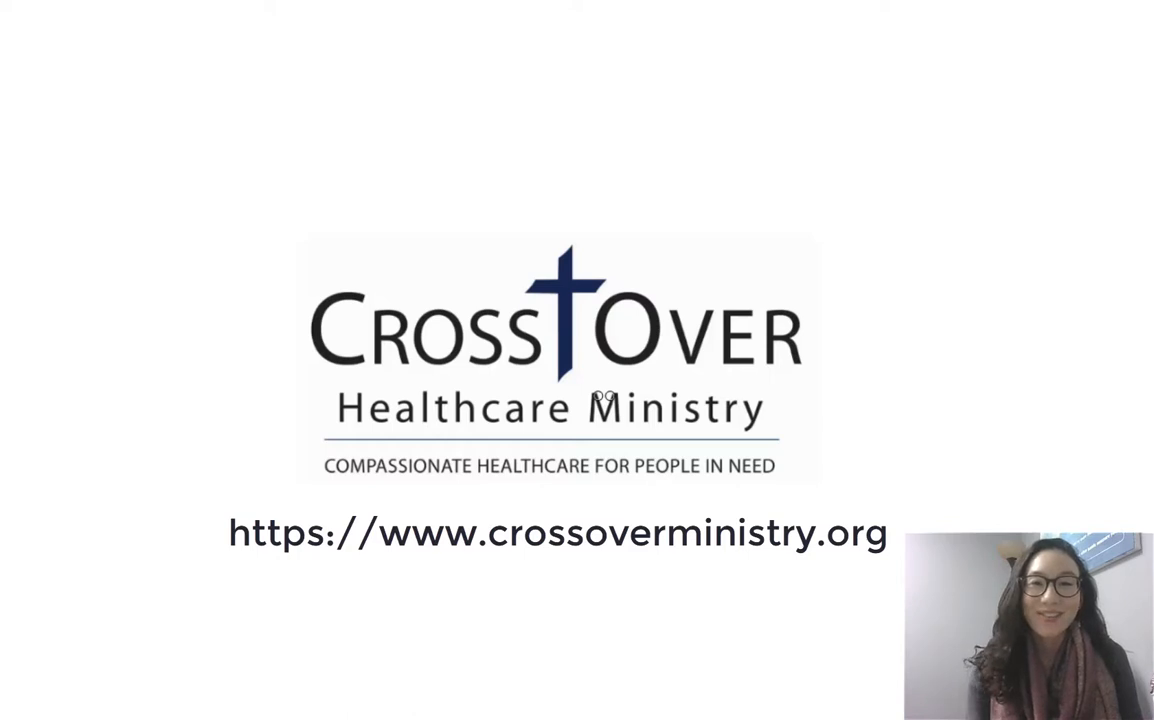
{"action": "mouse_move", "coordinate": [1096, 635]}
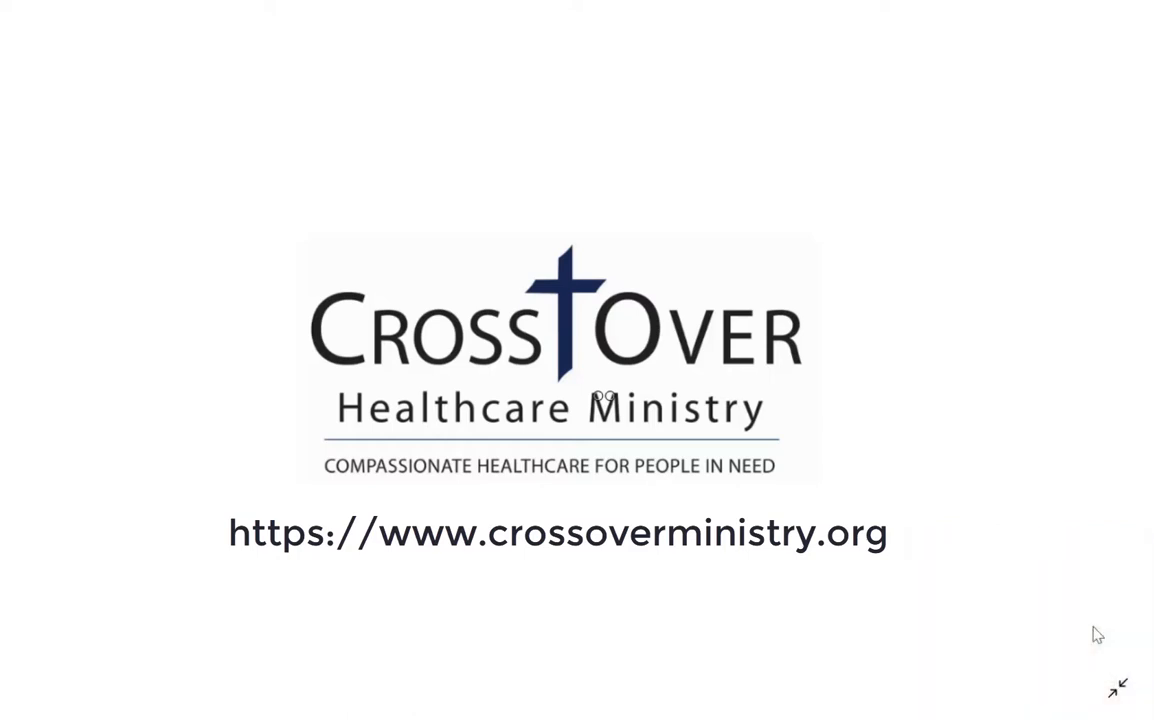